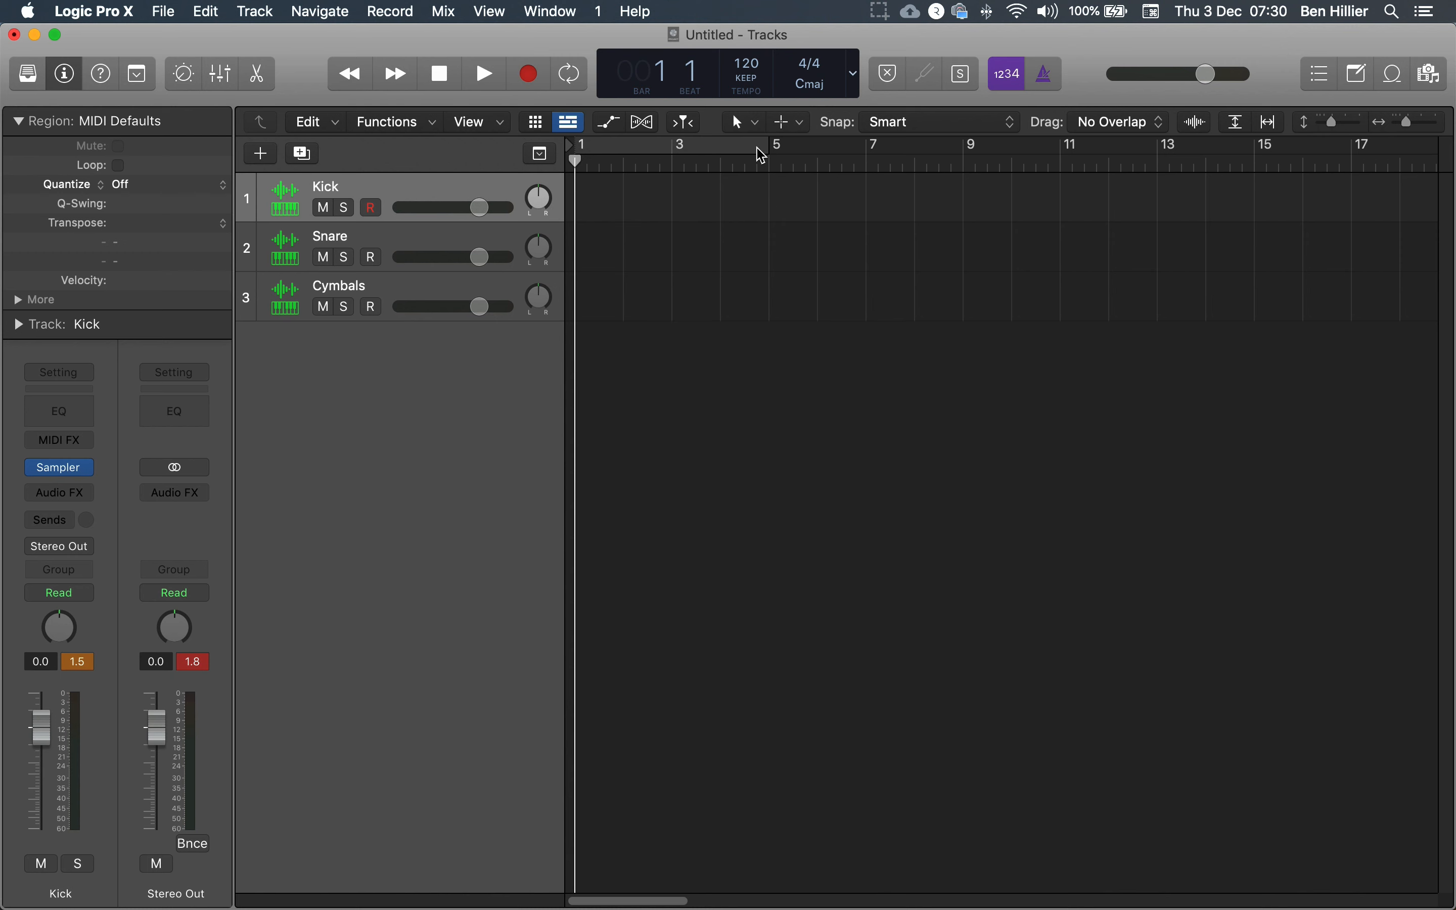
Set the cycle range to bars 1 through 2 and create a two-bar MIDI region on the Kick track
drag(673, 148, 569, 144)
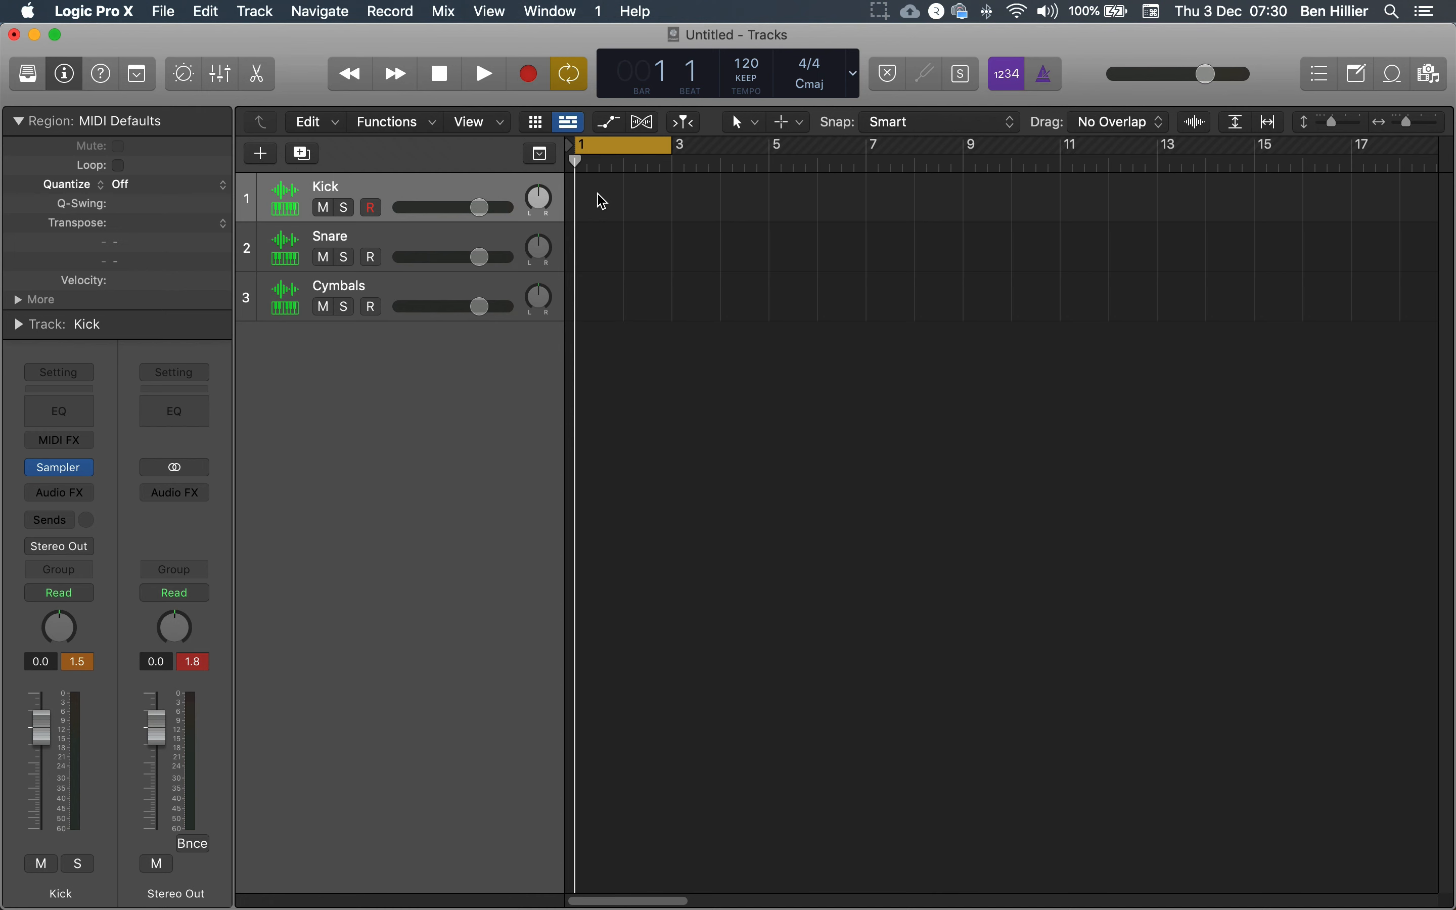
right_click(602, 201)
click(589, 200)
right_click(614, 192)
click(626, 195)
drag(618, 209, 672, 187)
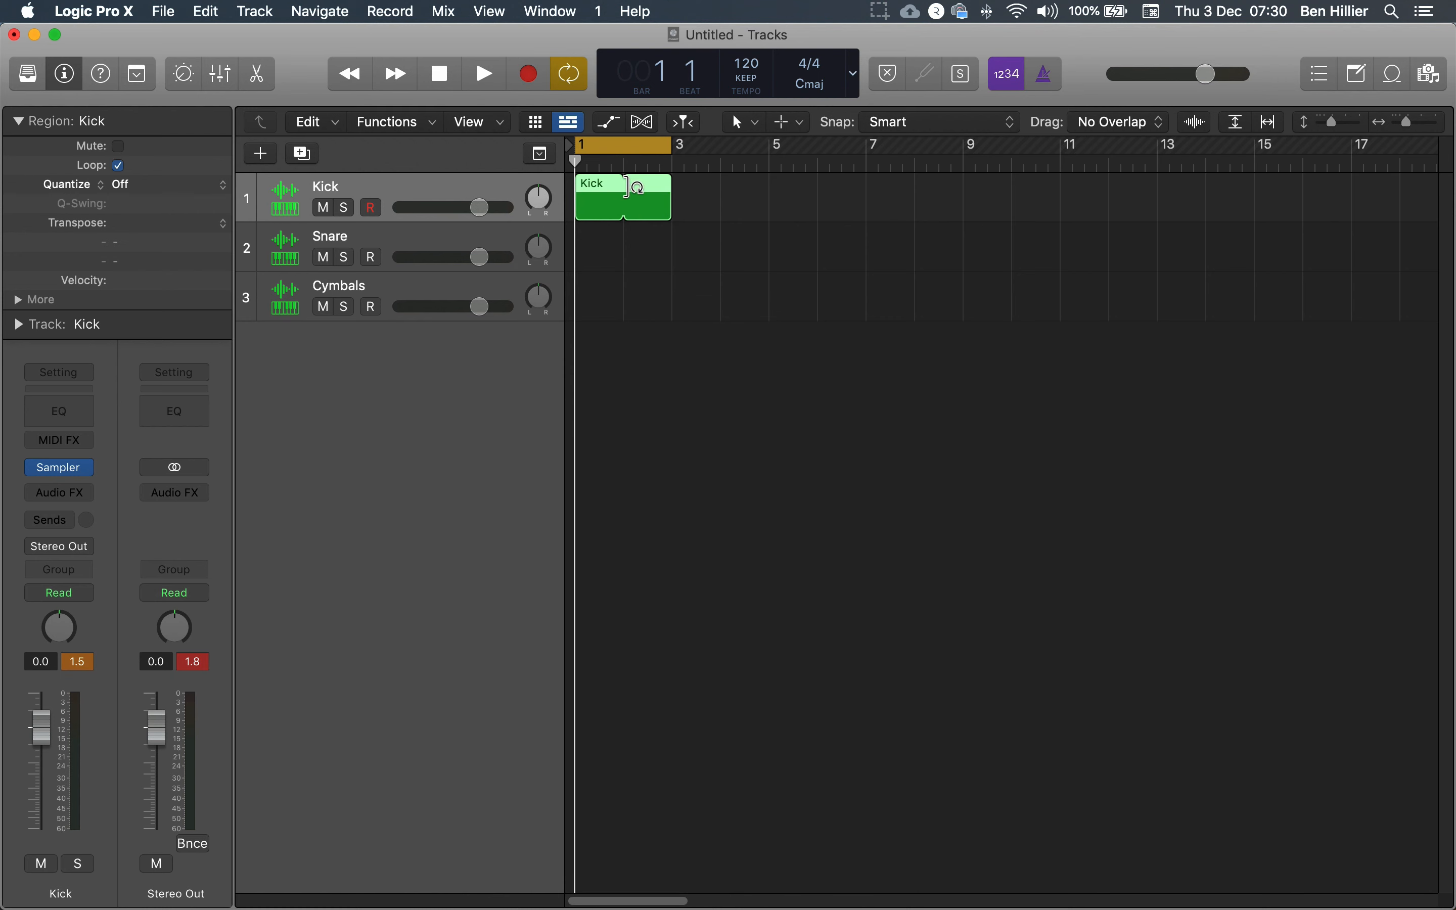
drag(668, 184, 662, 221)
Open the Kick region in the Piano Roll and audition the kick sample at various pitches between D3 and F1
double_click(610, 182)
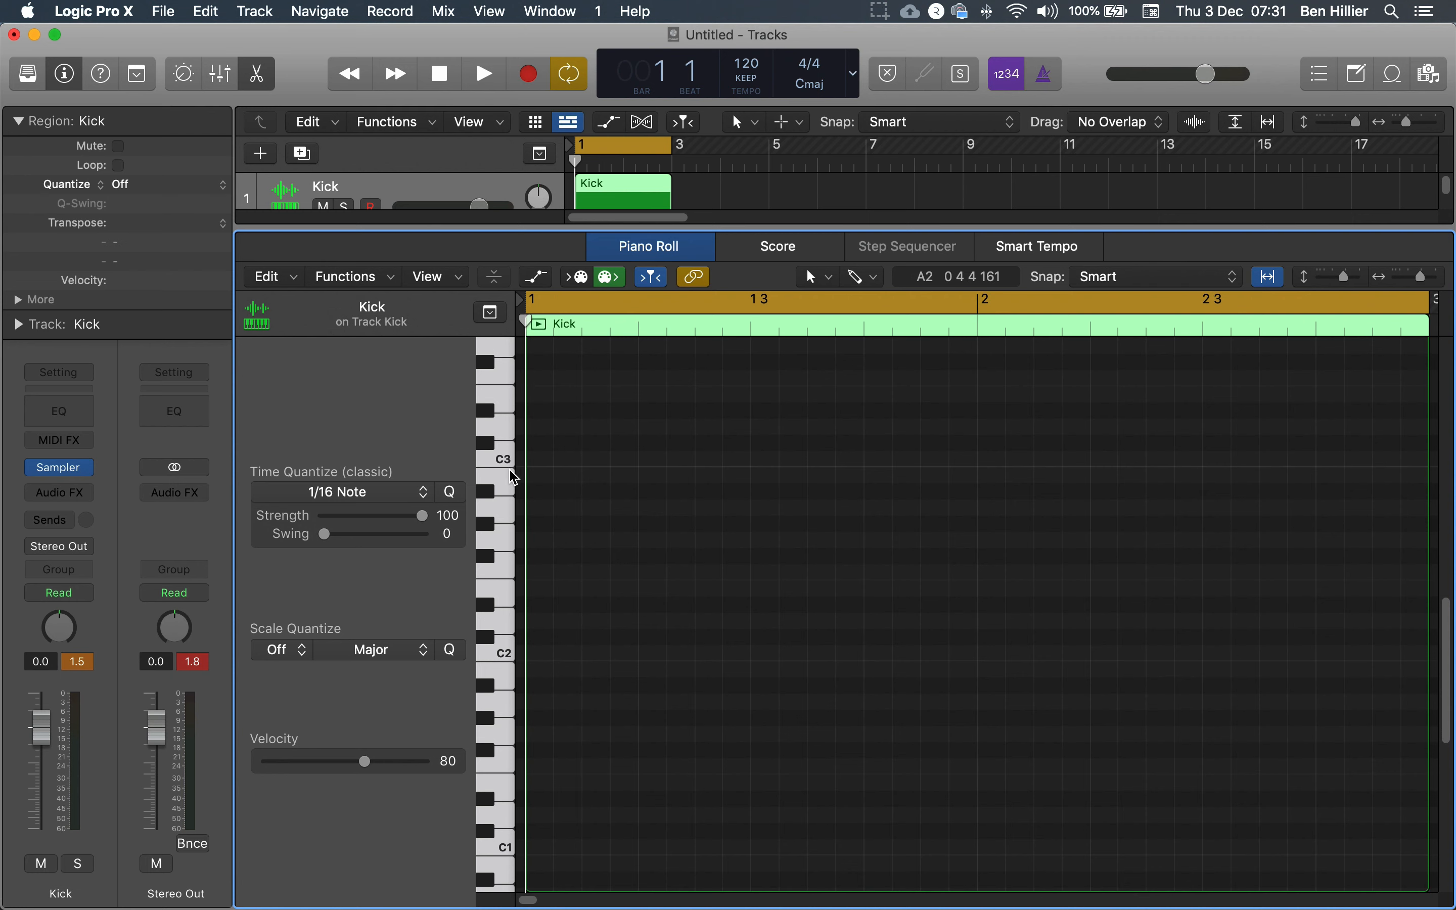
click(502, 534)
click(497, 474)
click(500, 438)
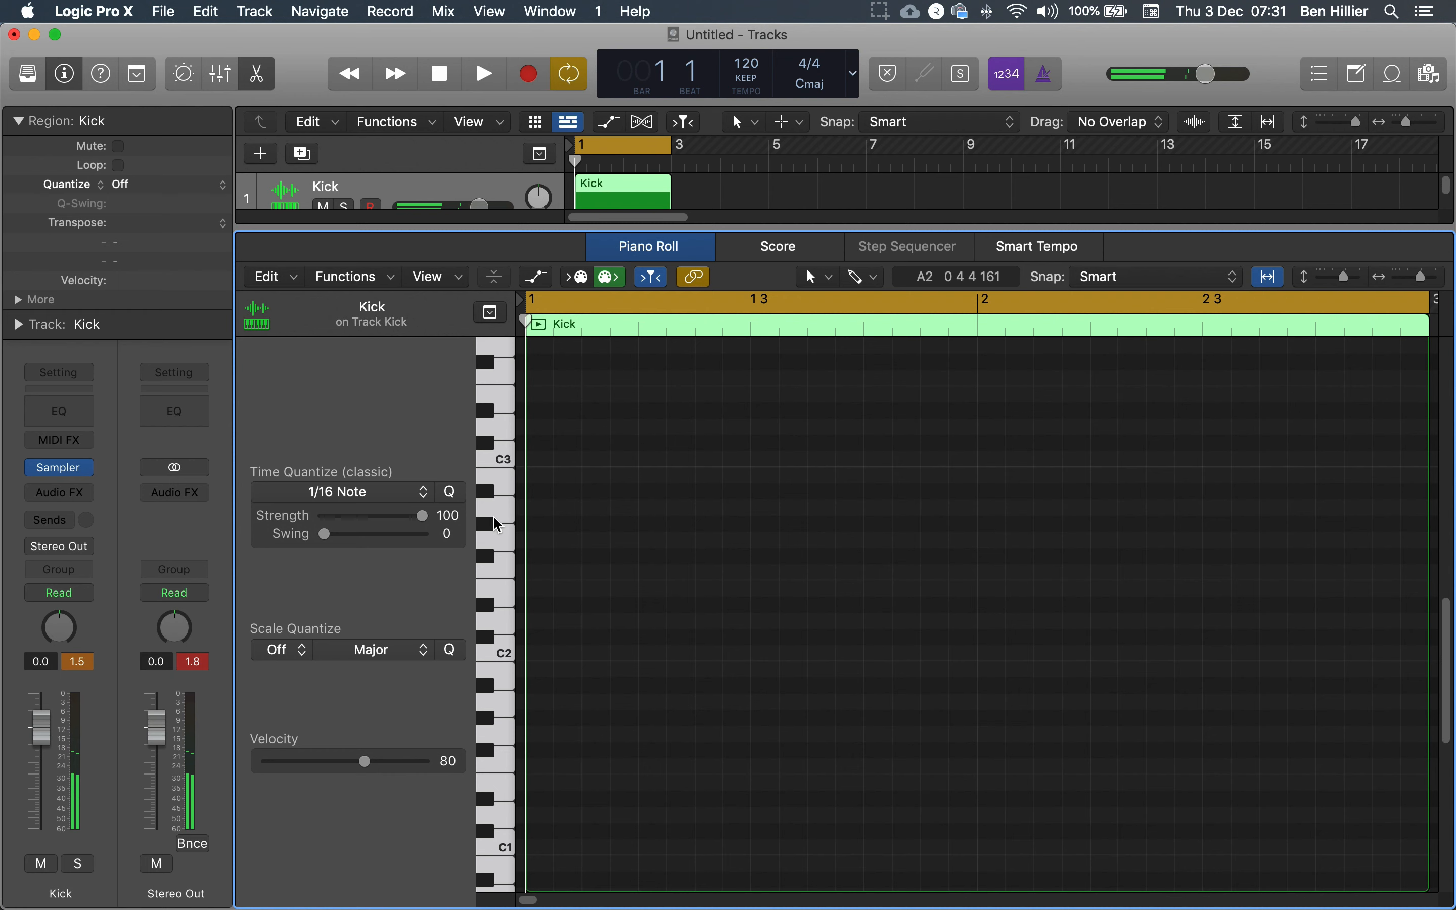
click(500, 546)
click(497, 581)
click(491, 611)
click(500, 641)
click(499, 675)
click(503, 625)
click(499, 555)
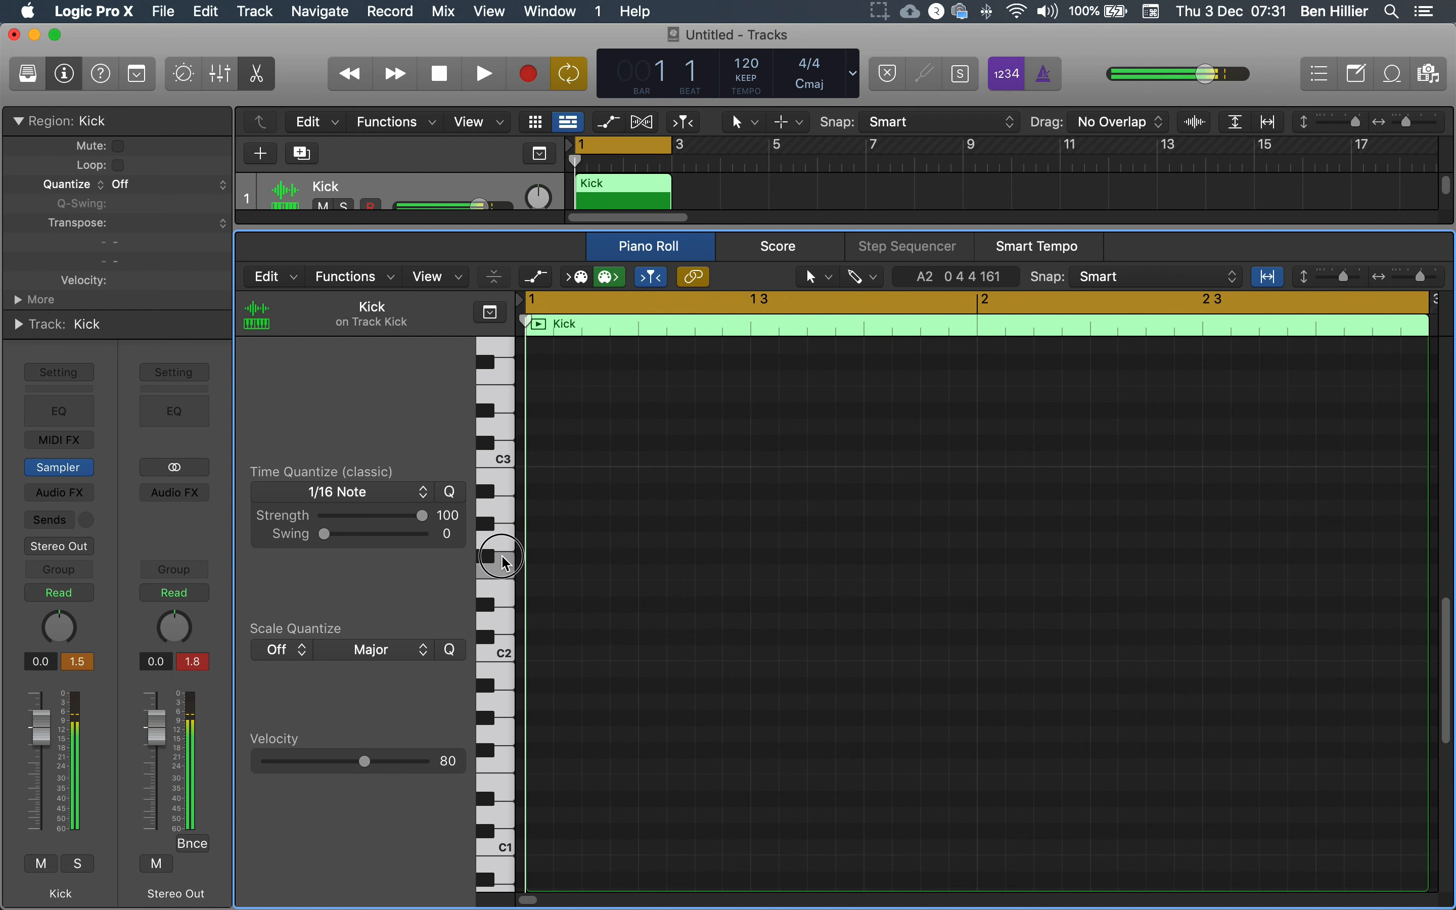
click(498, 719)
click(500, 761)
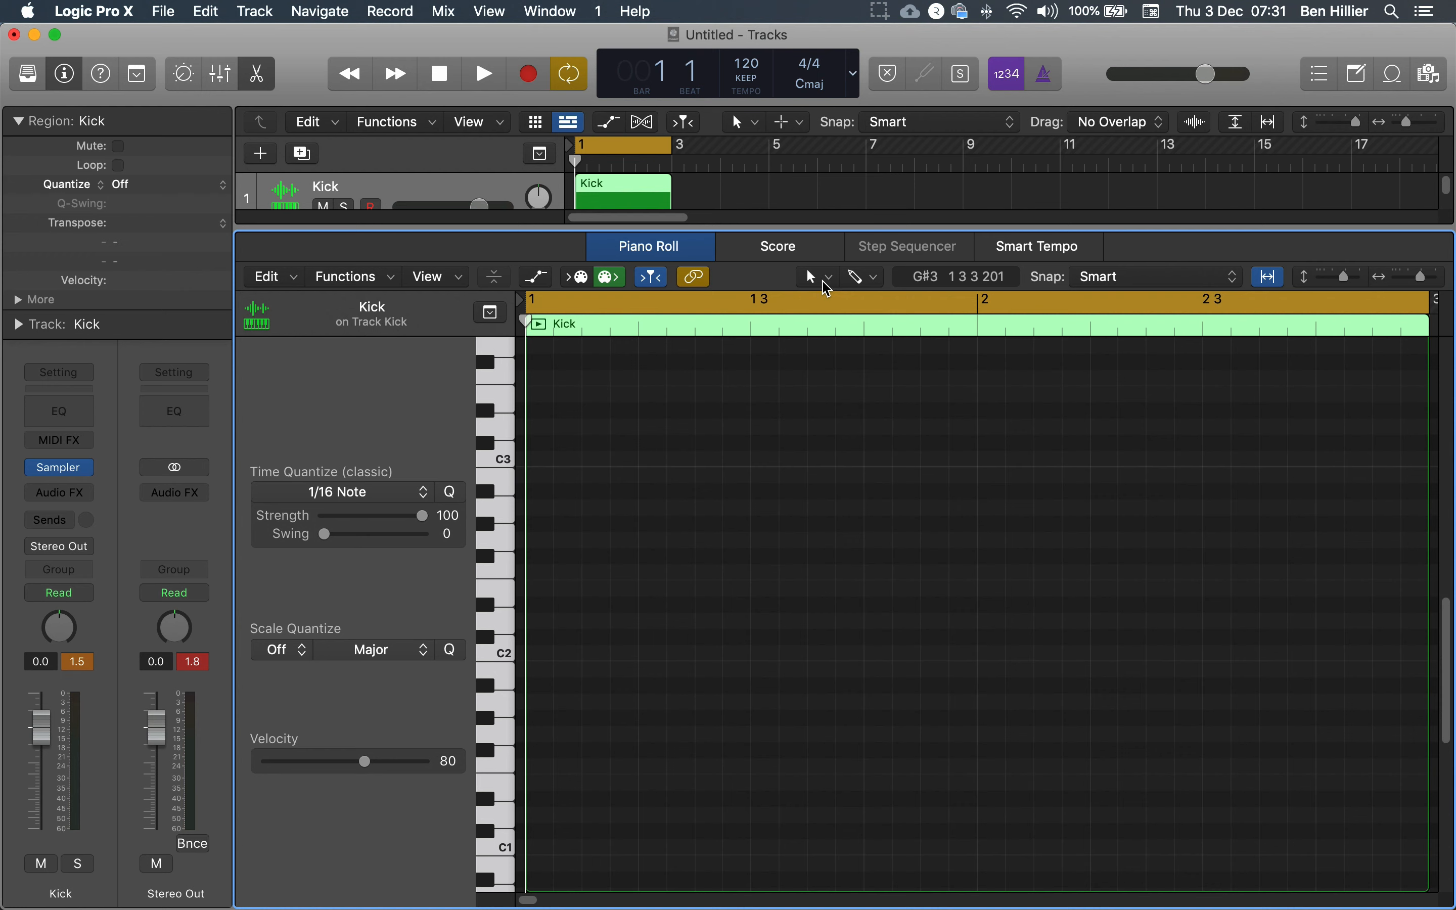
Check which primary and secondary tools are assigned in the Piano Roll
click(819, 278)
click(818, 279)
click(869, 283)
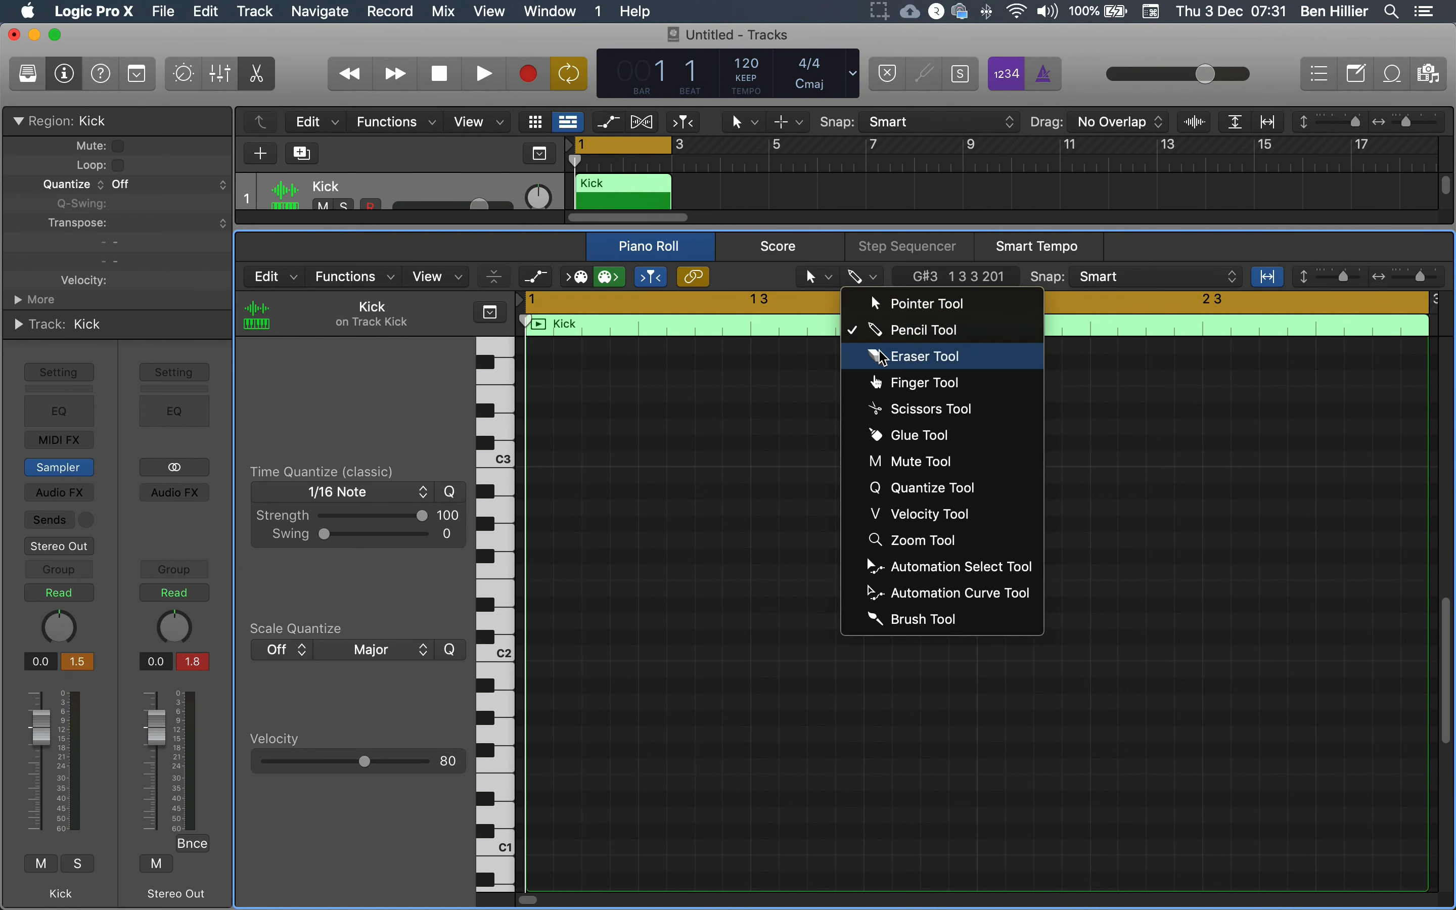
click(757, 287)
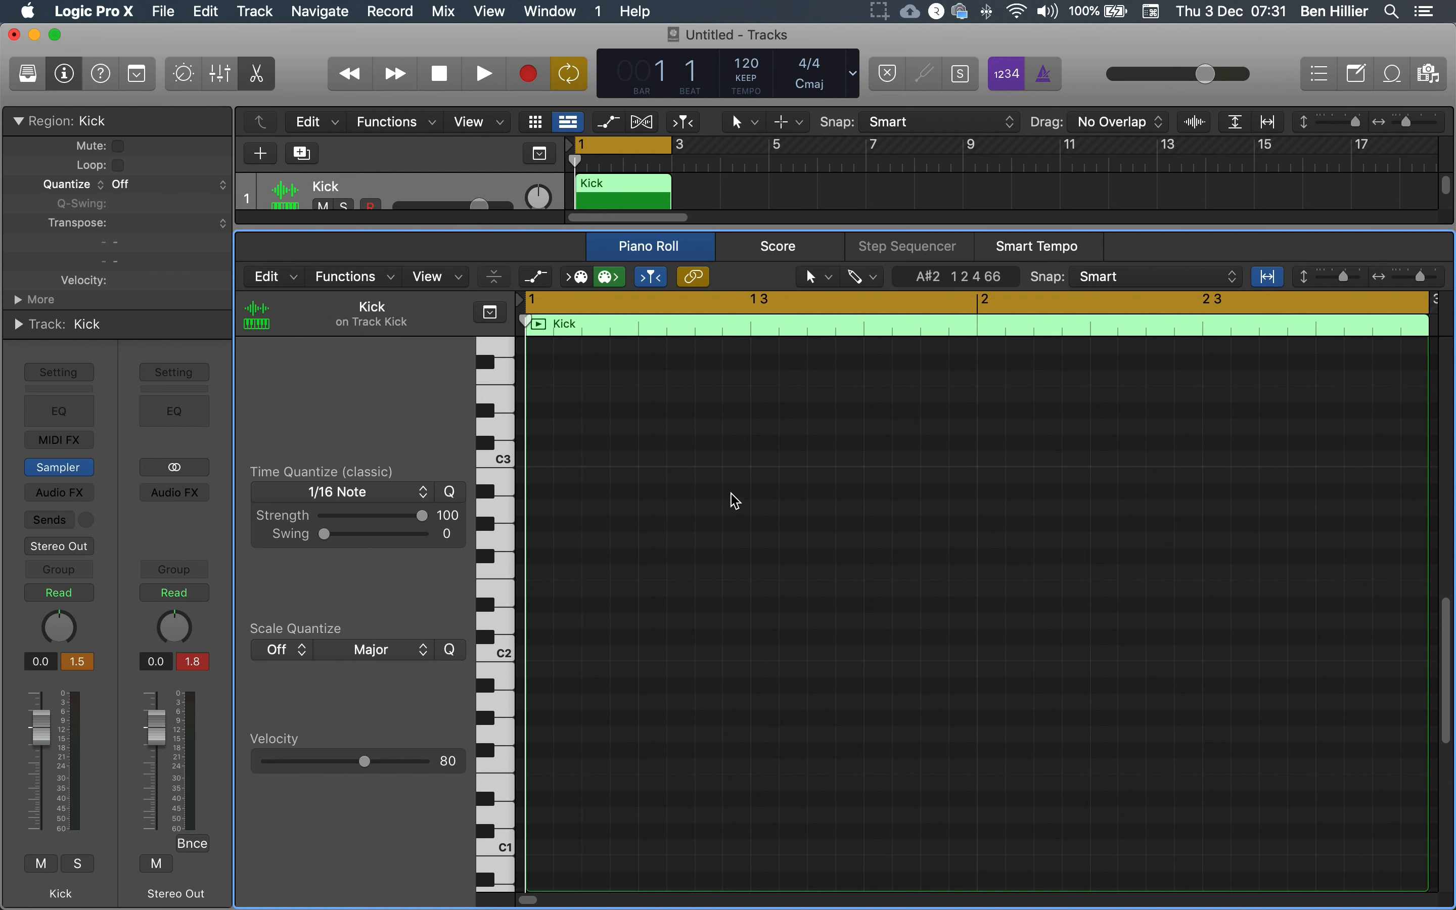
click(818, 277)
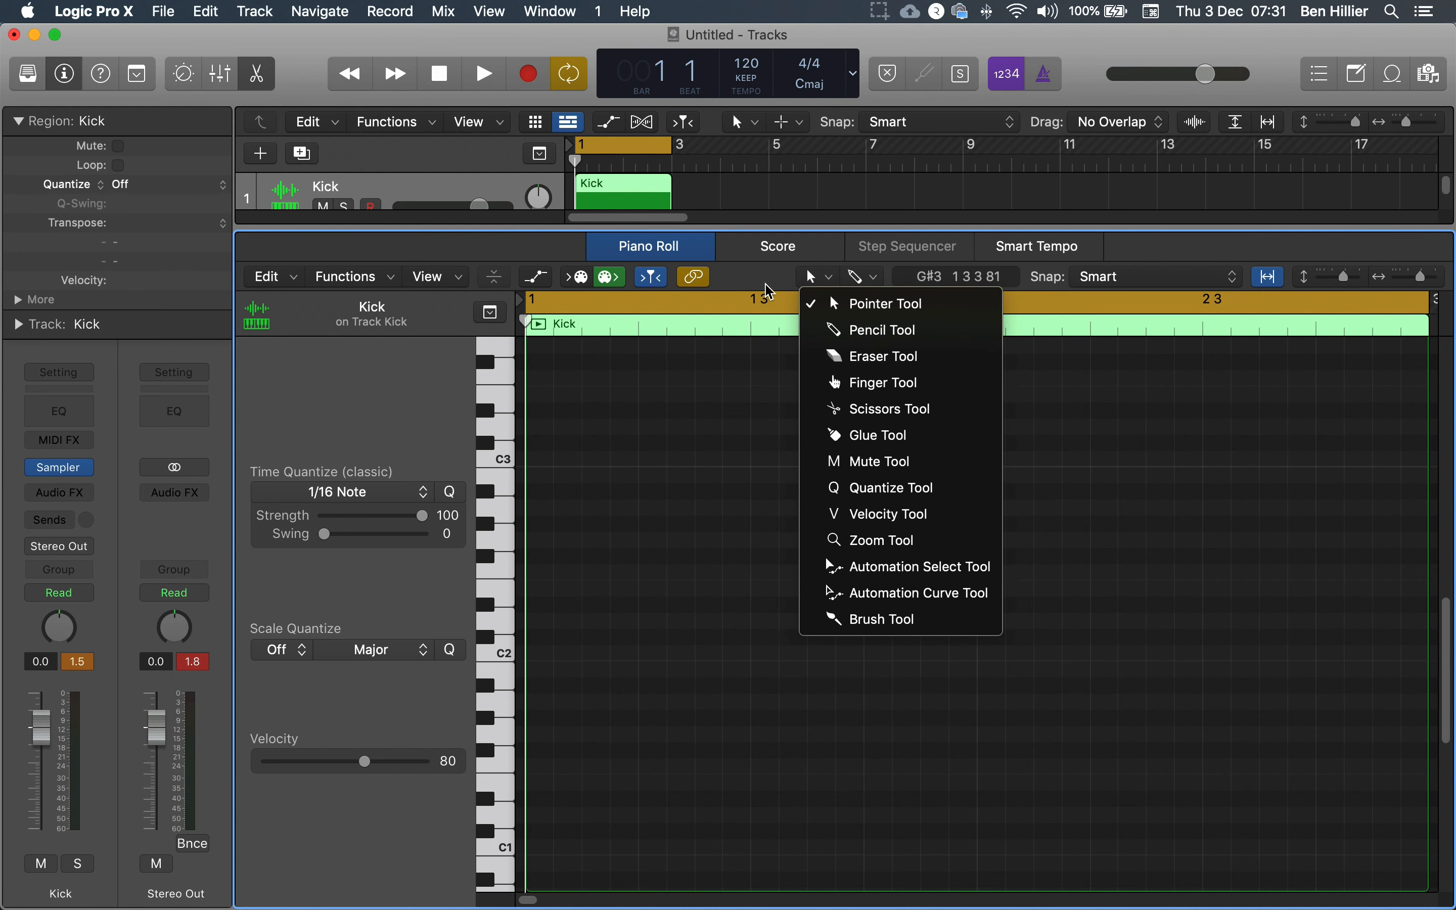
click(765, 316)
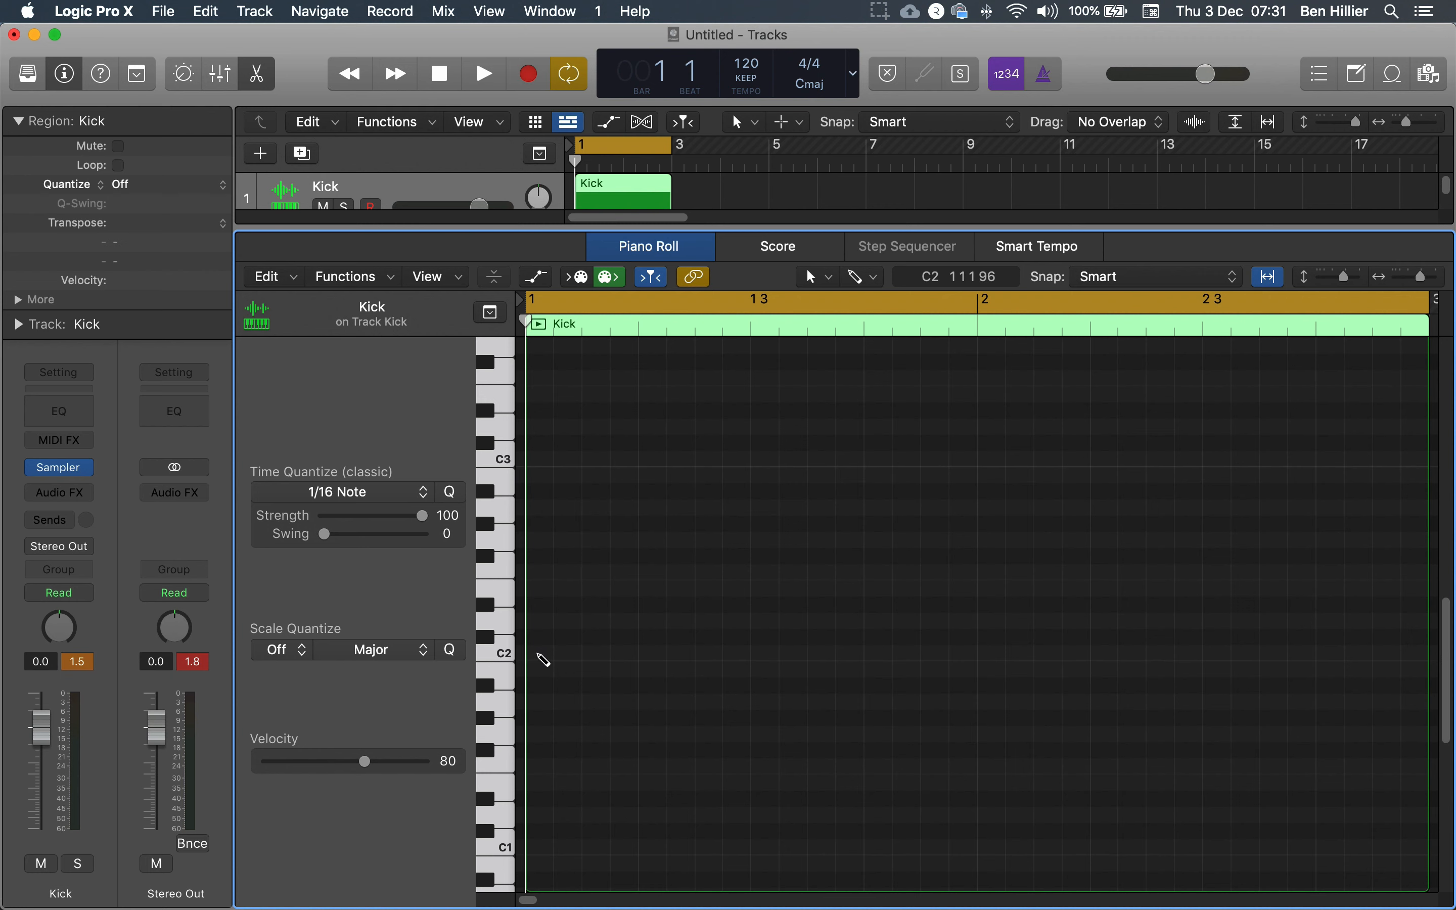
Draw a kick note on C2 at the start of bar 1 and copy it to position 1 3 3
click(540, 656)
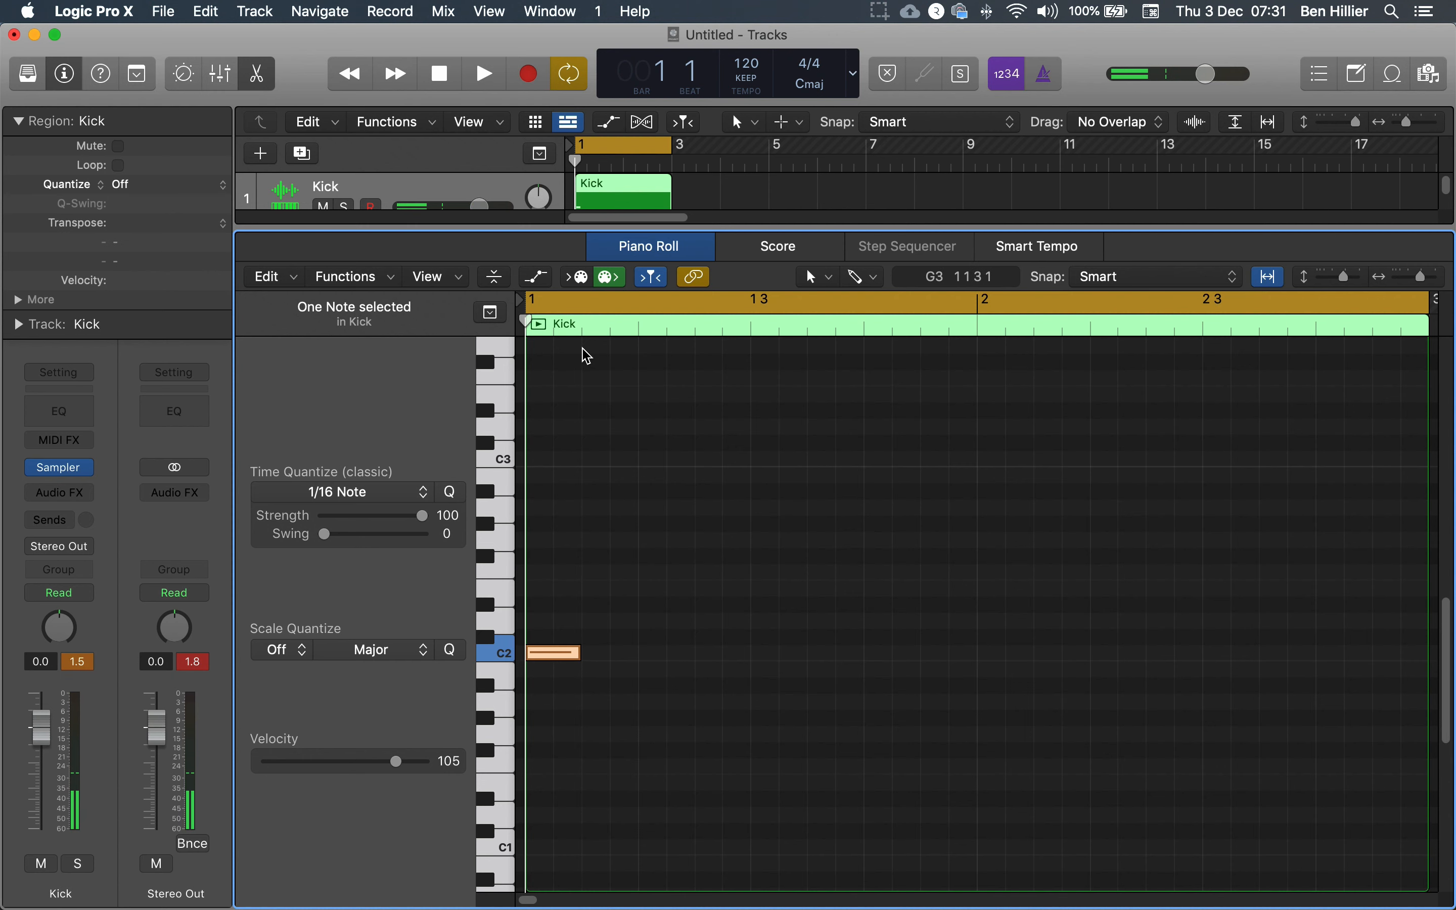
scroll(564, 502, up, 2)
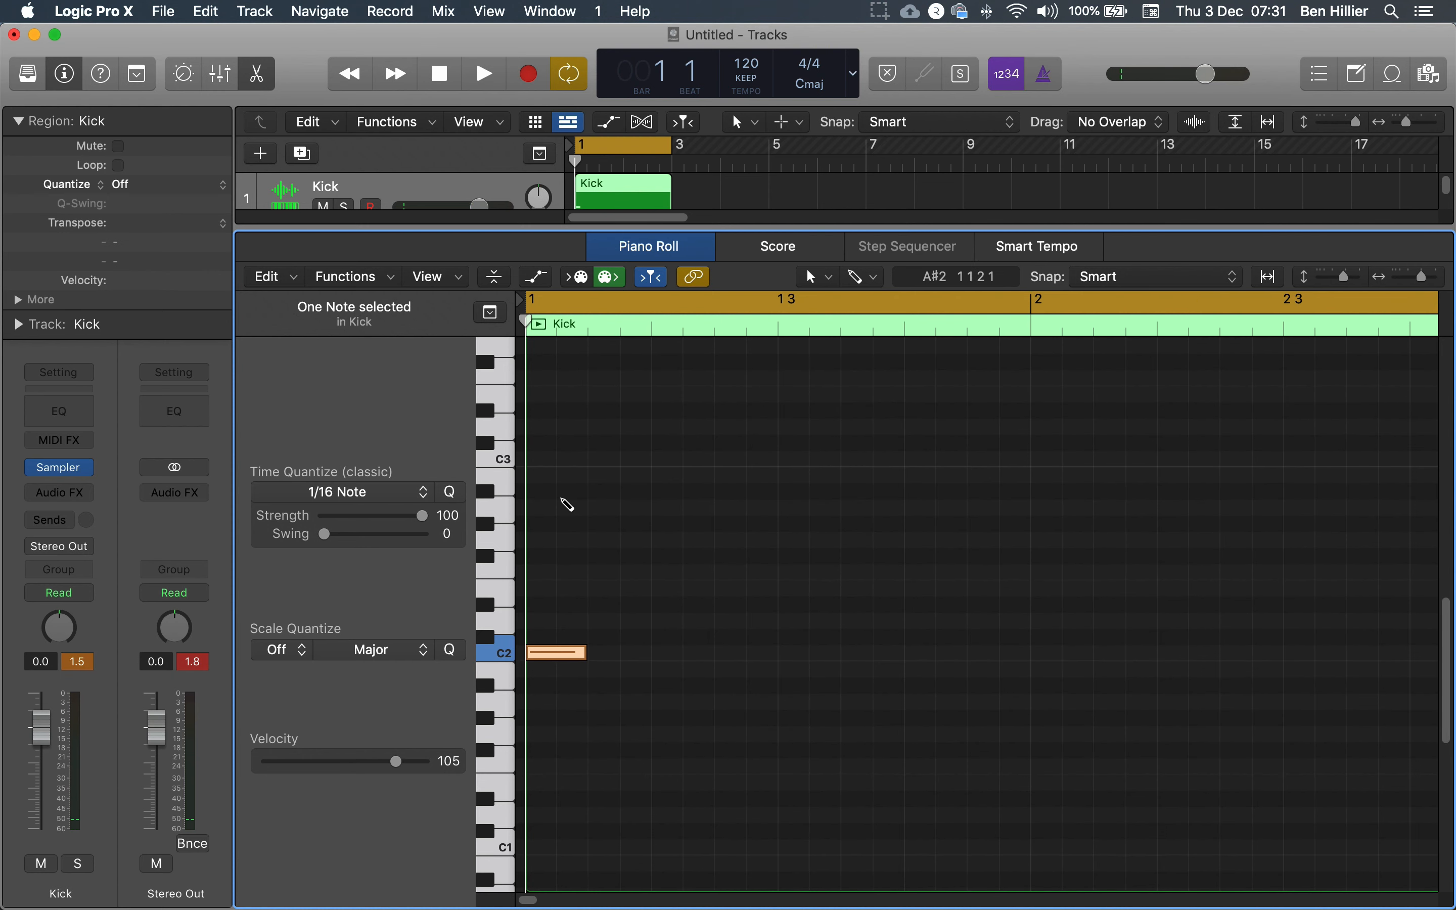
scroll(568, 505, up, 2)
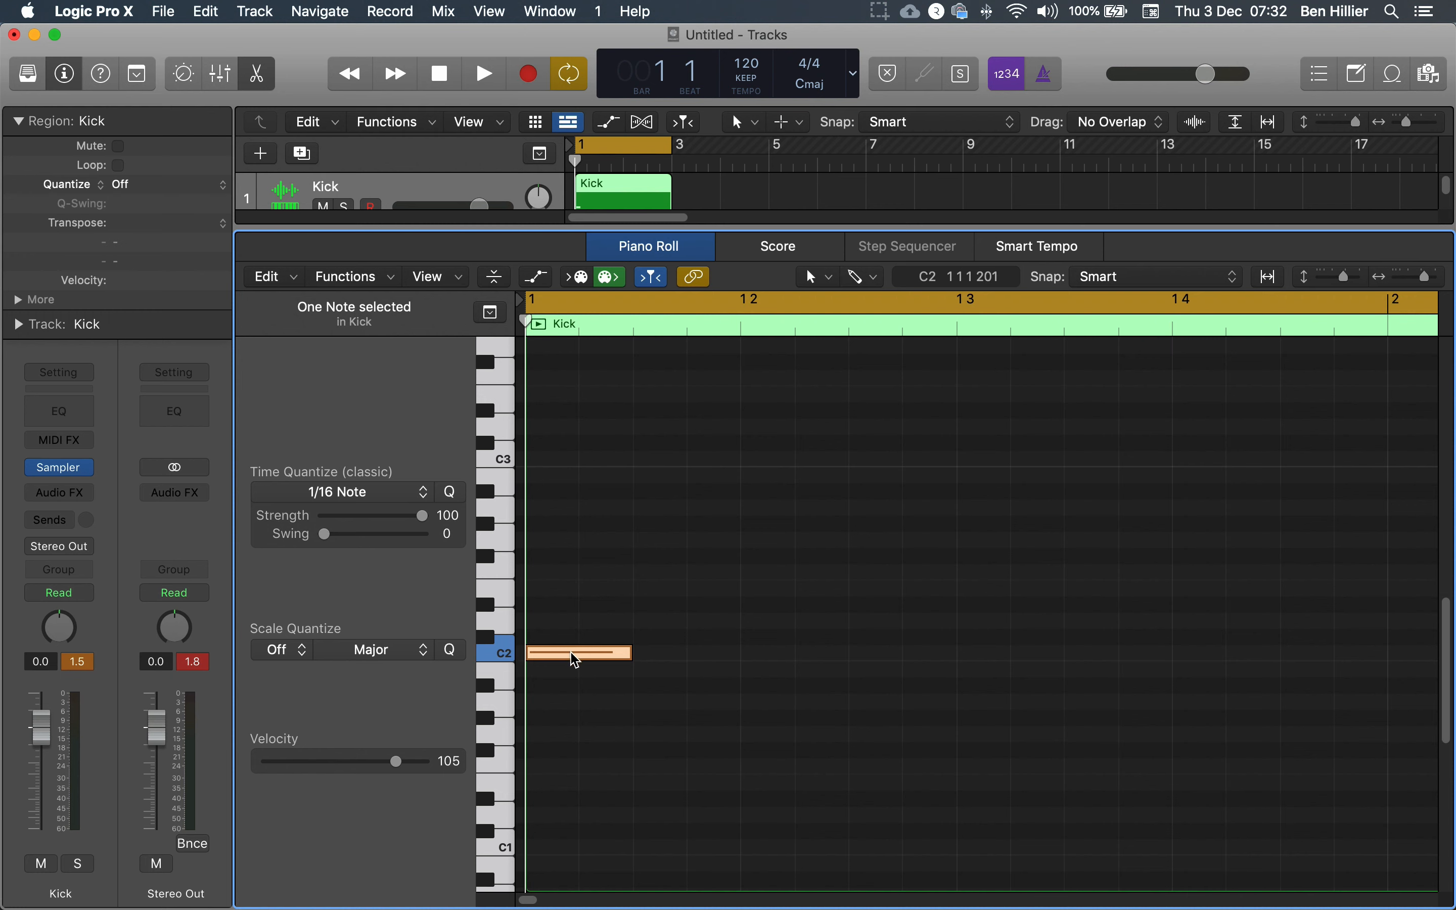
drag(574, 662, 1112, 660)
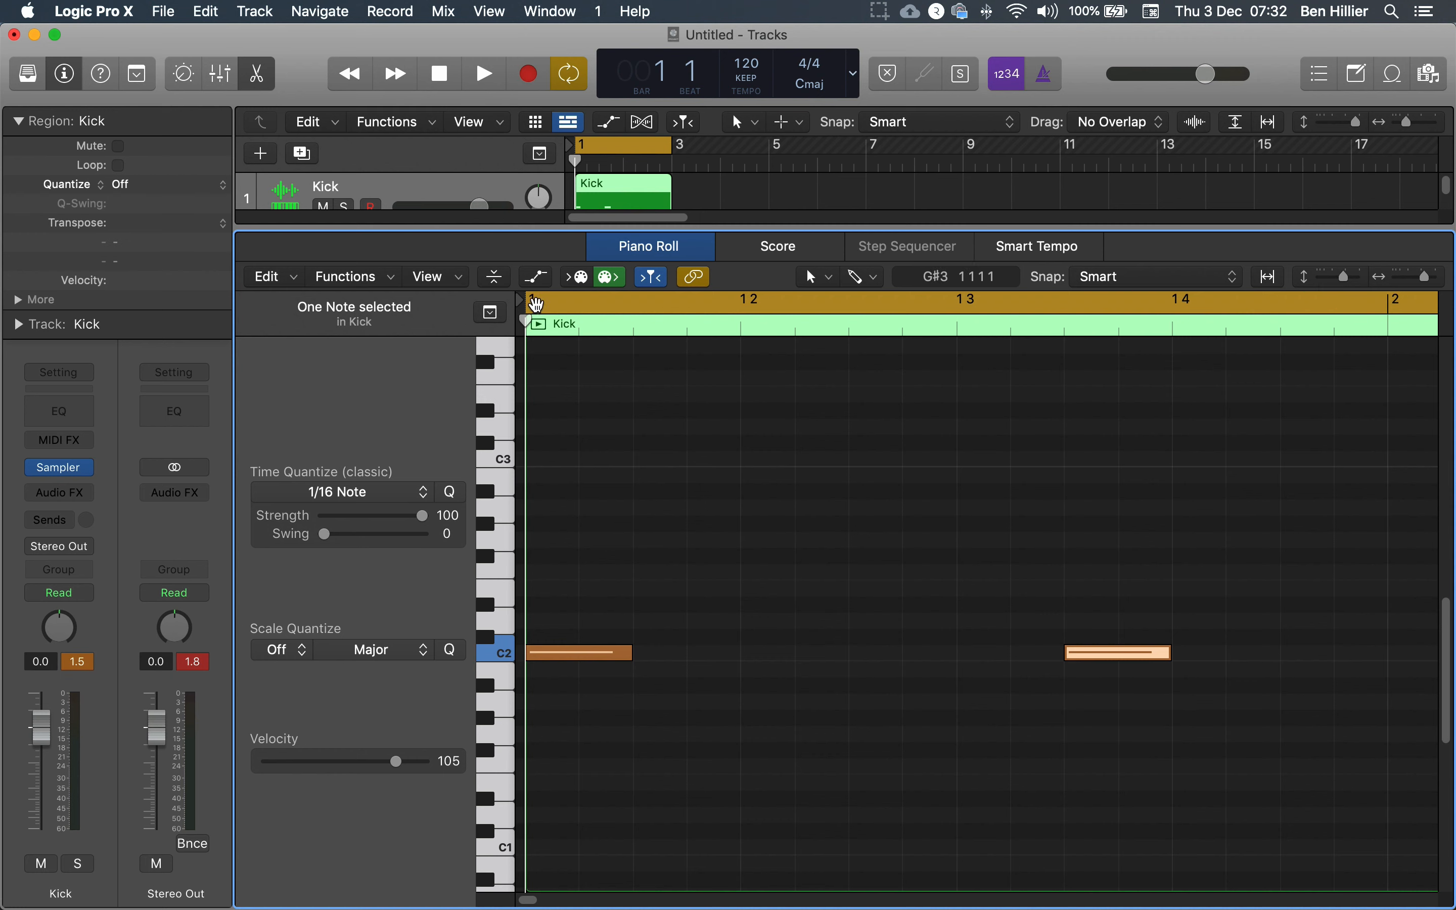
Turn on the metronome and play back the first two kick notes
click(1045, 76)
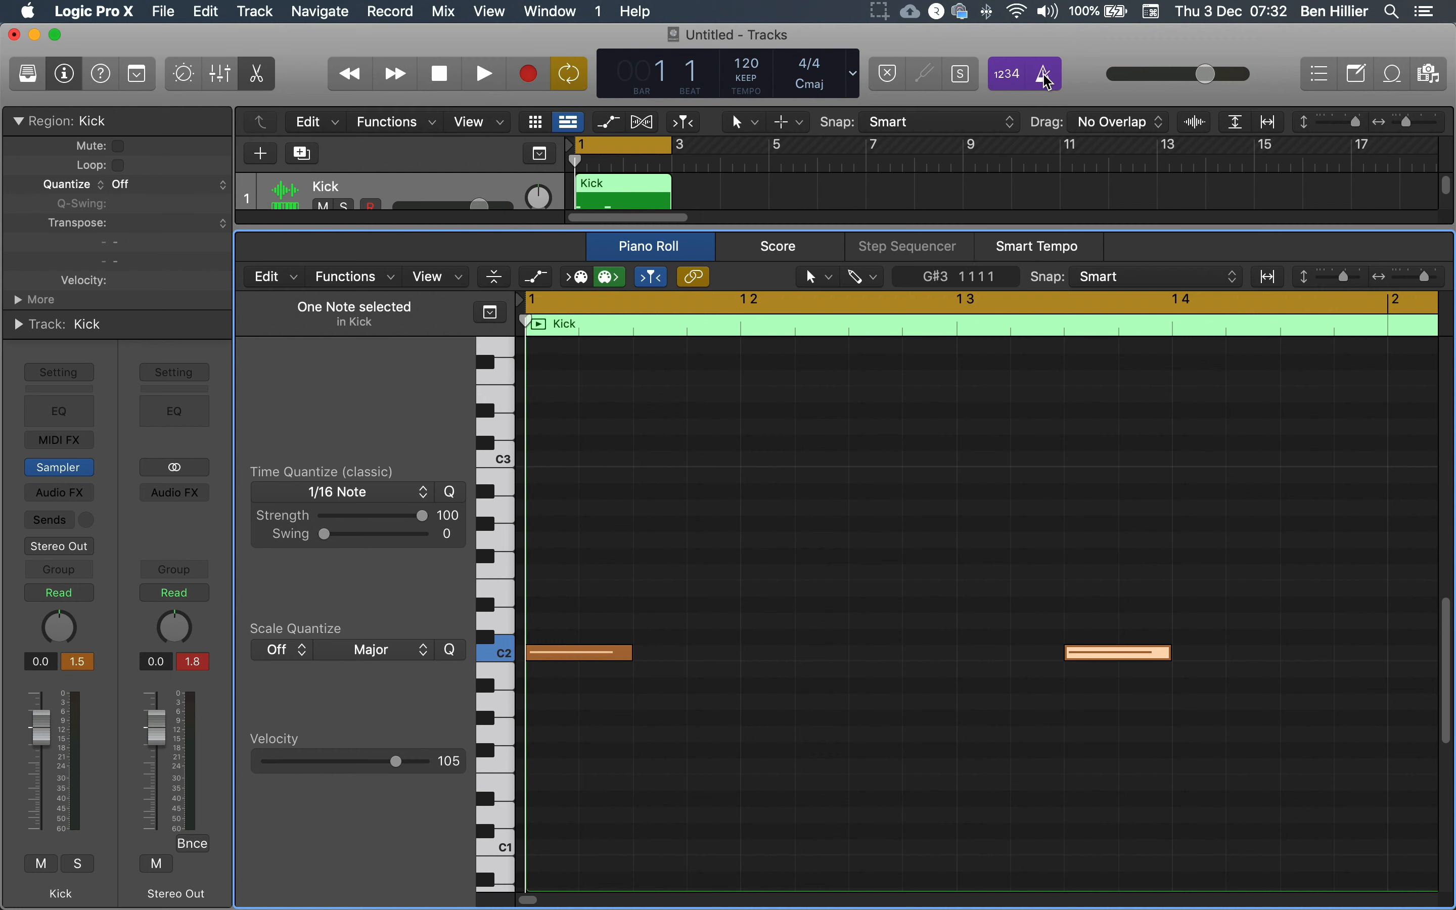
key(space)
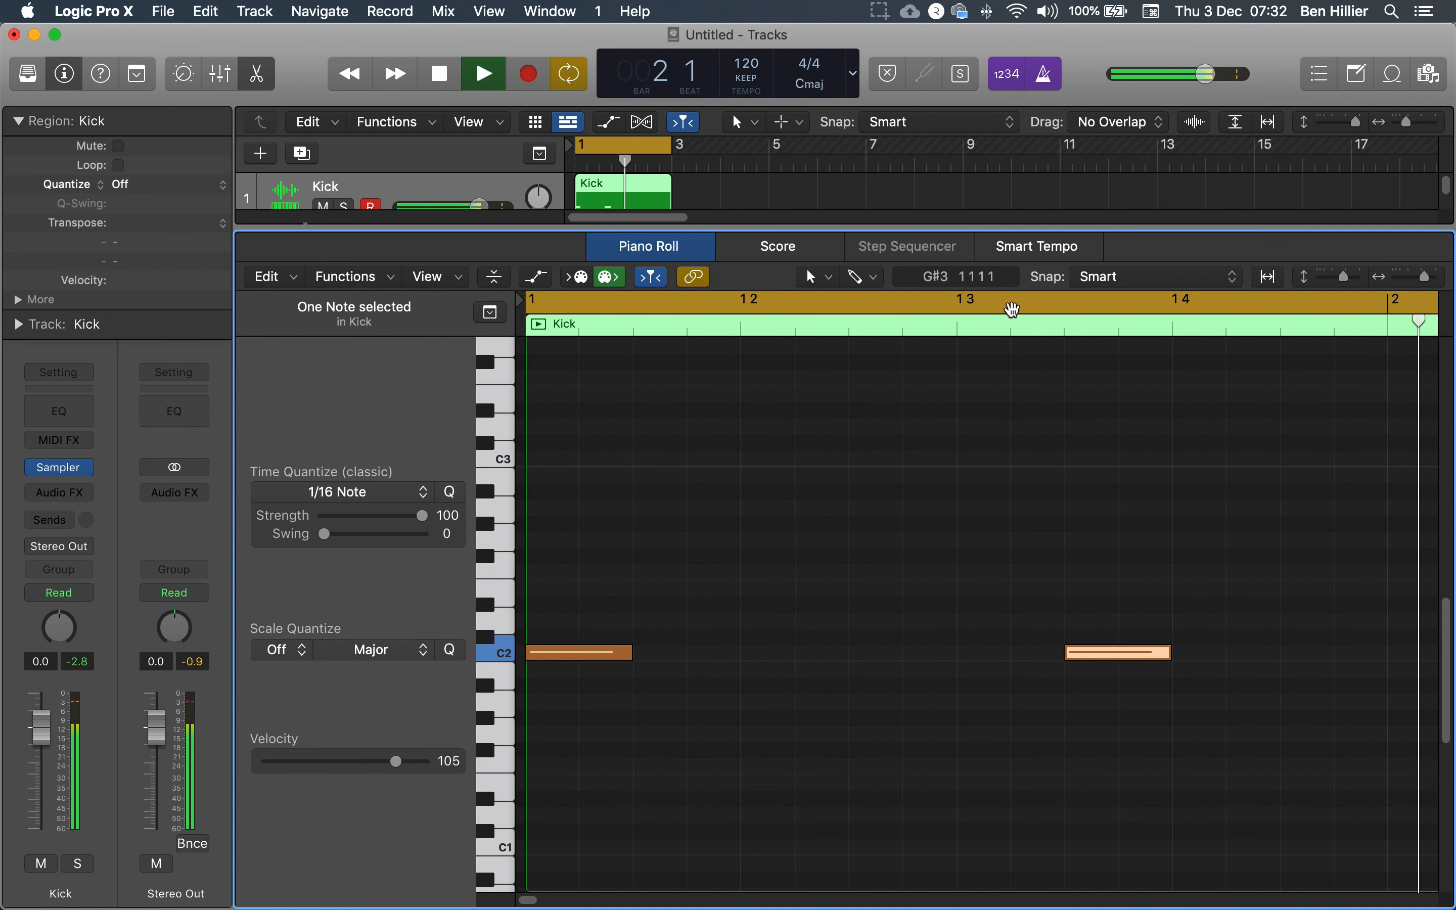
key(space)
Add a kick note on C2 at the start of bar 2
scroll(770, 739, left, 10)
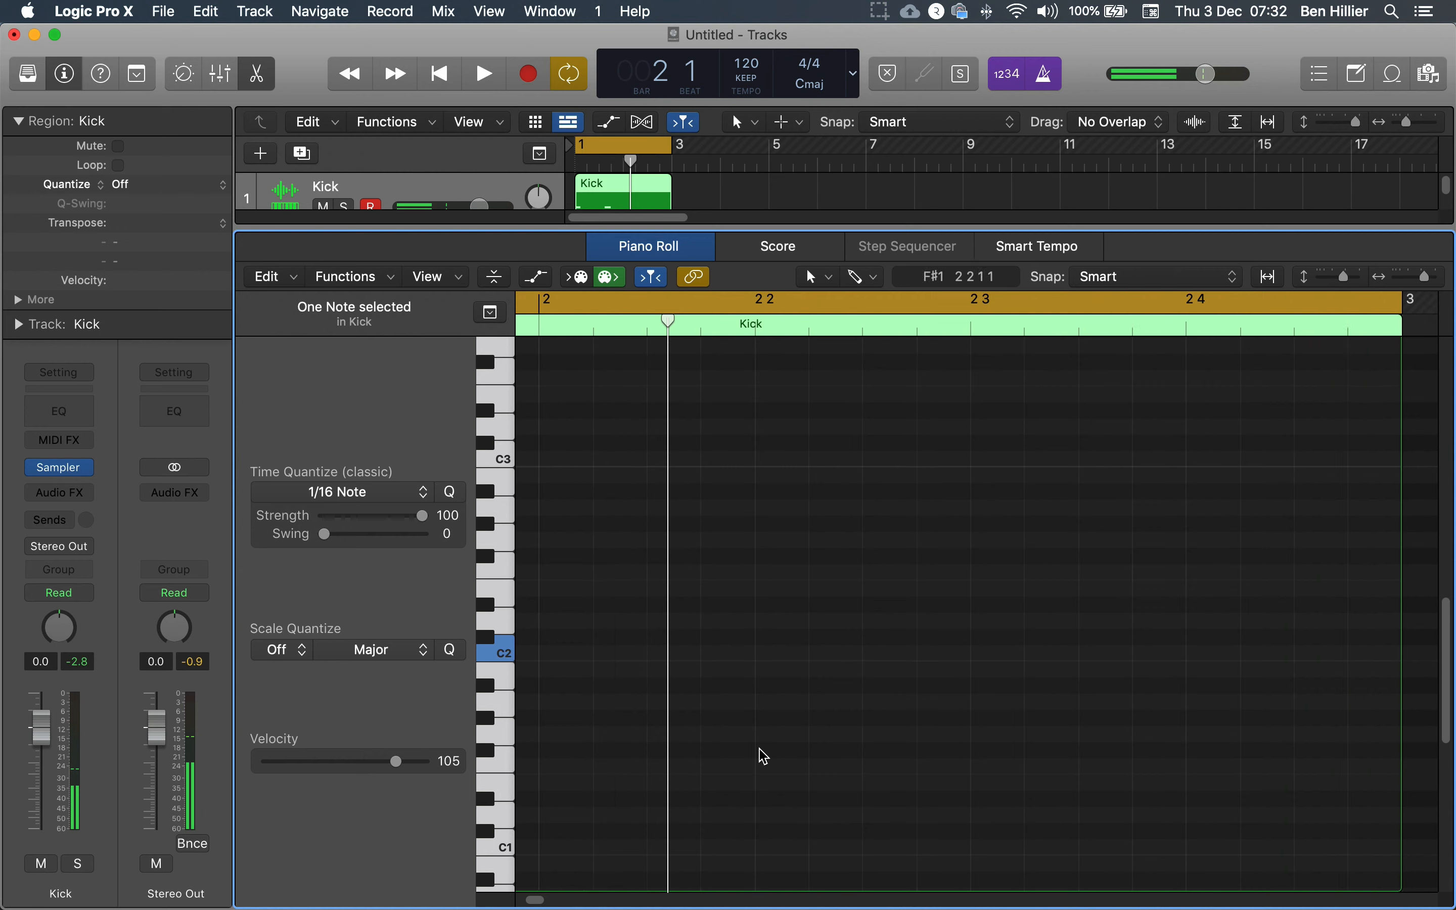
key(super+Left)
key(super+Left)
key(super+Left)
key(super+Left)
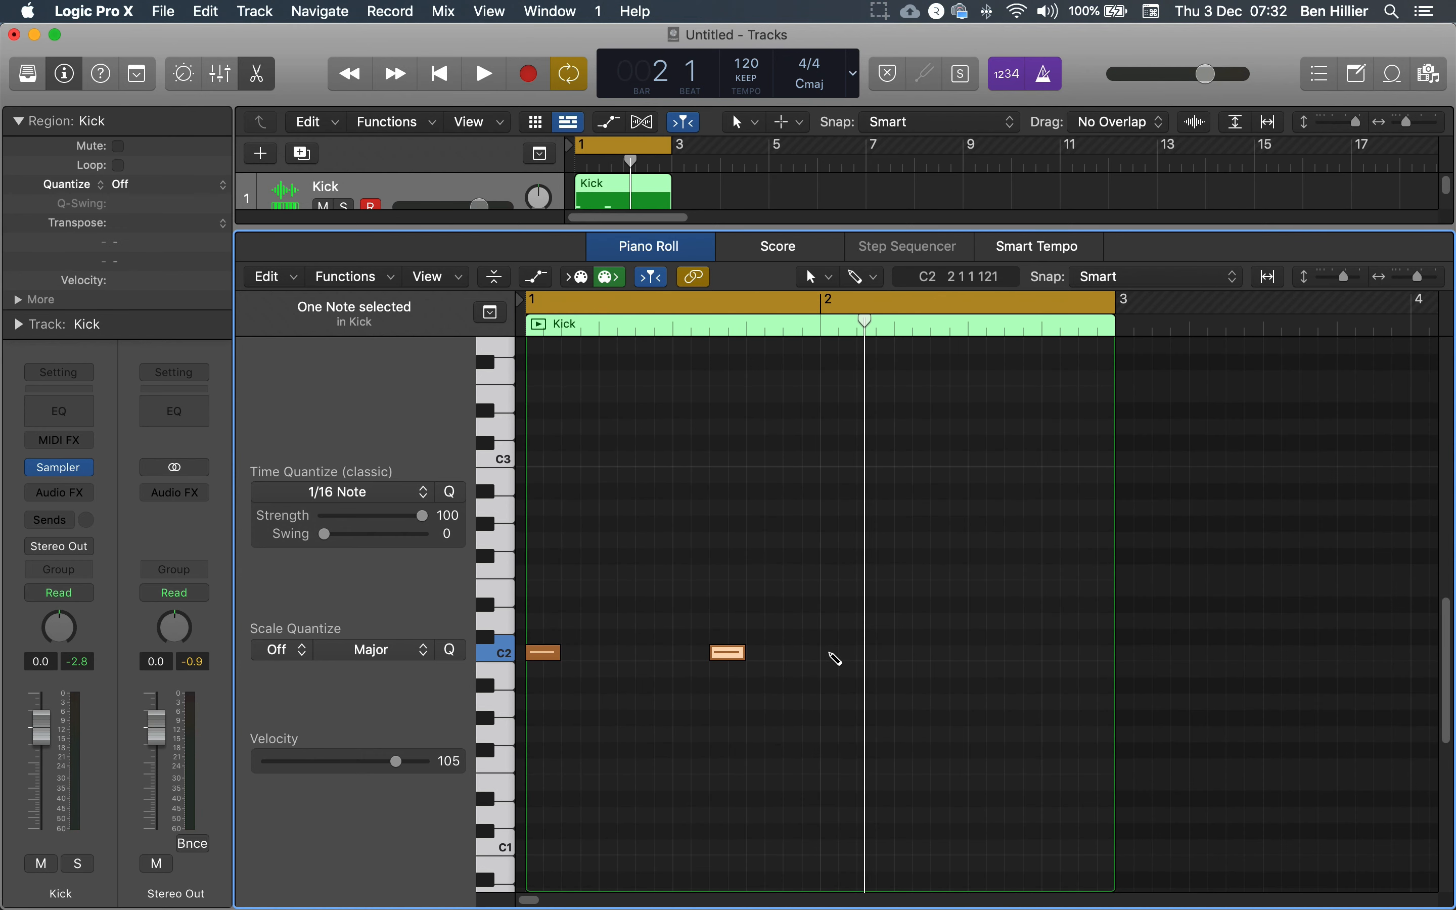
click(834, 655)
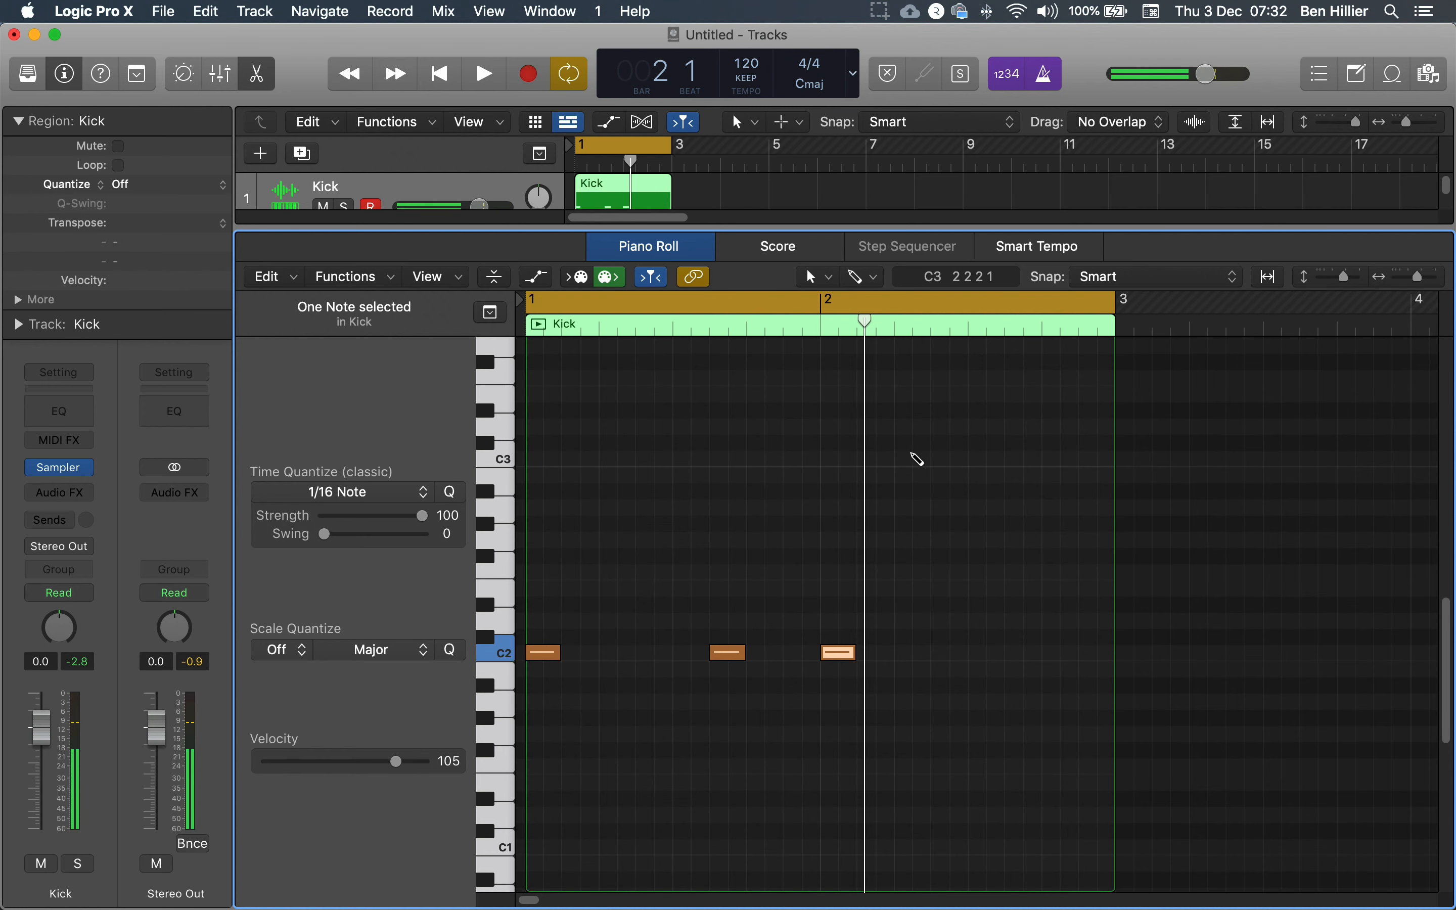
Add a fourth kick note on C2 at position 2 3 3
key(super+Right)
key(super+Right)
key(super+Right)
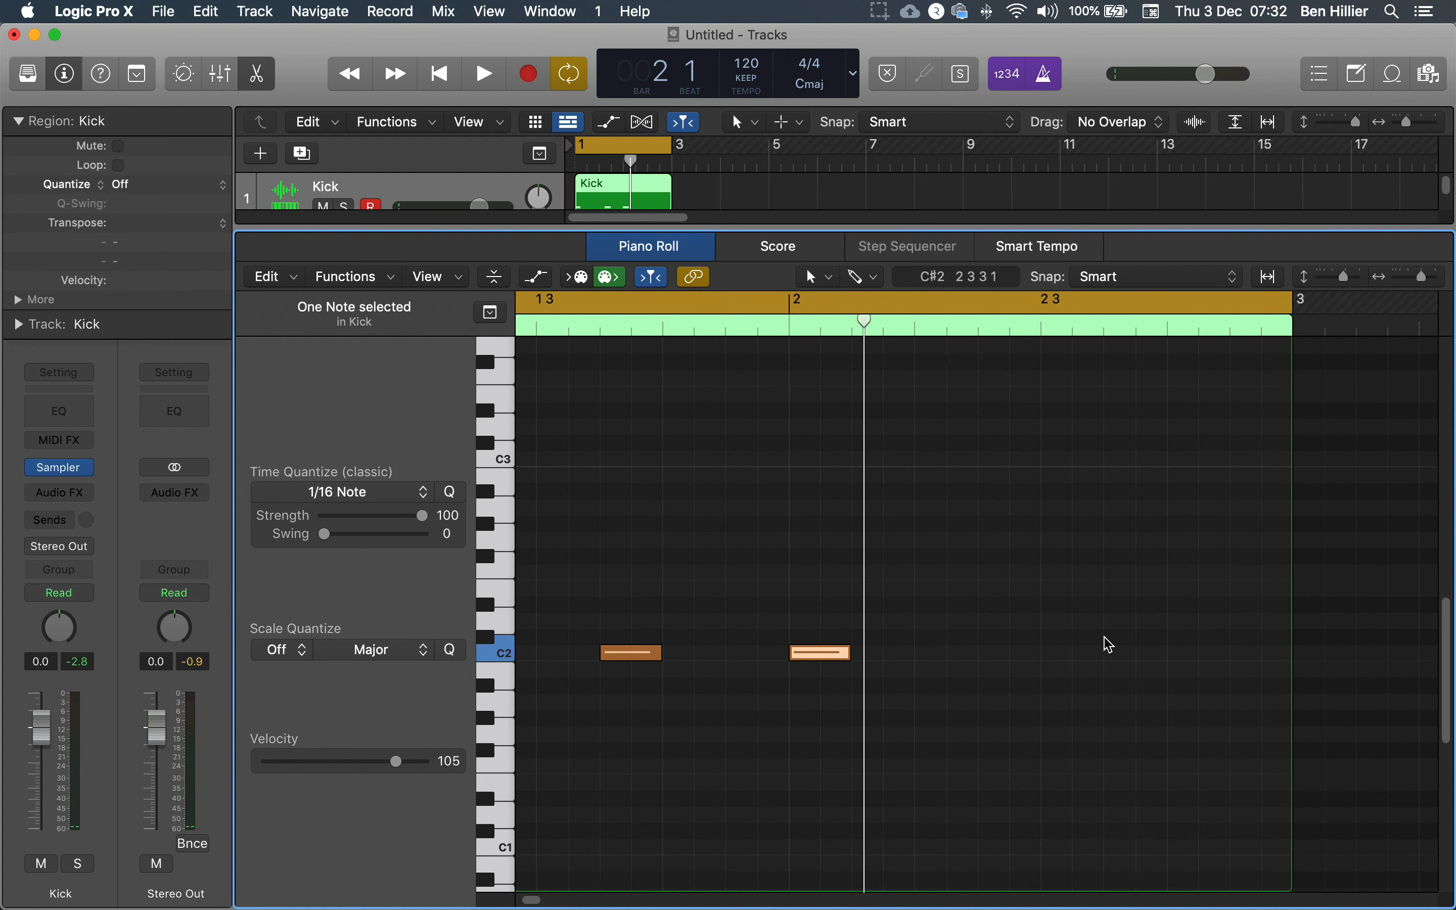
click(1112, 654)
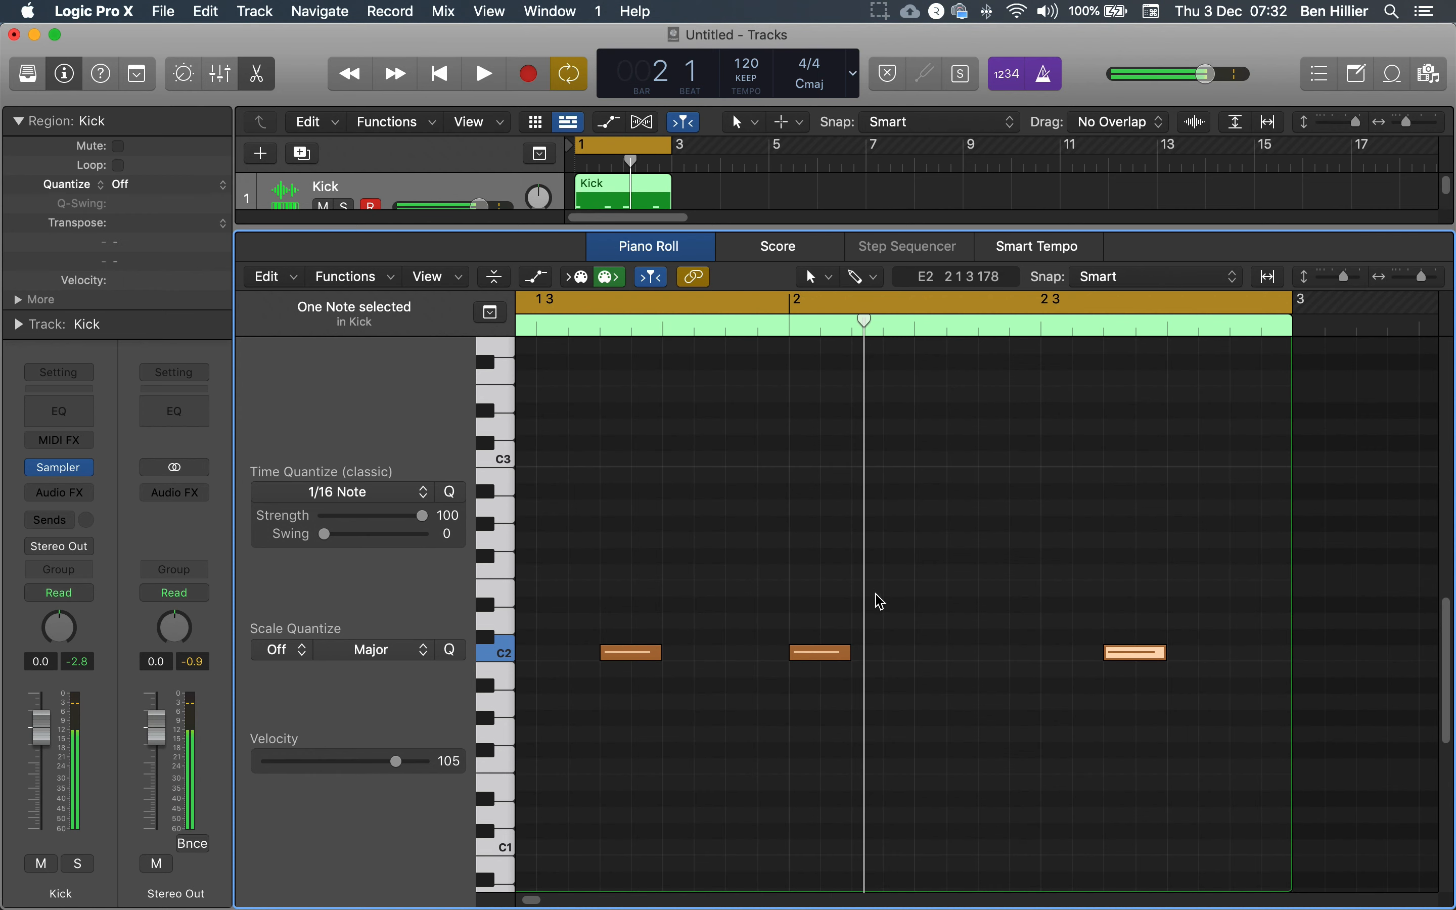
scroll(879, 626, down, 5)
scroll(879, 622, left, 3)
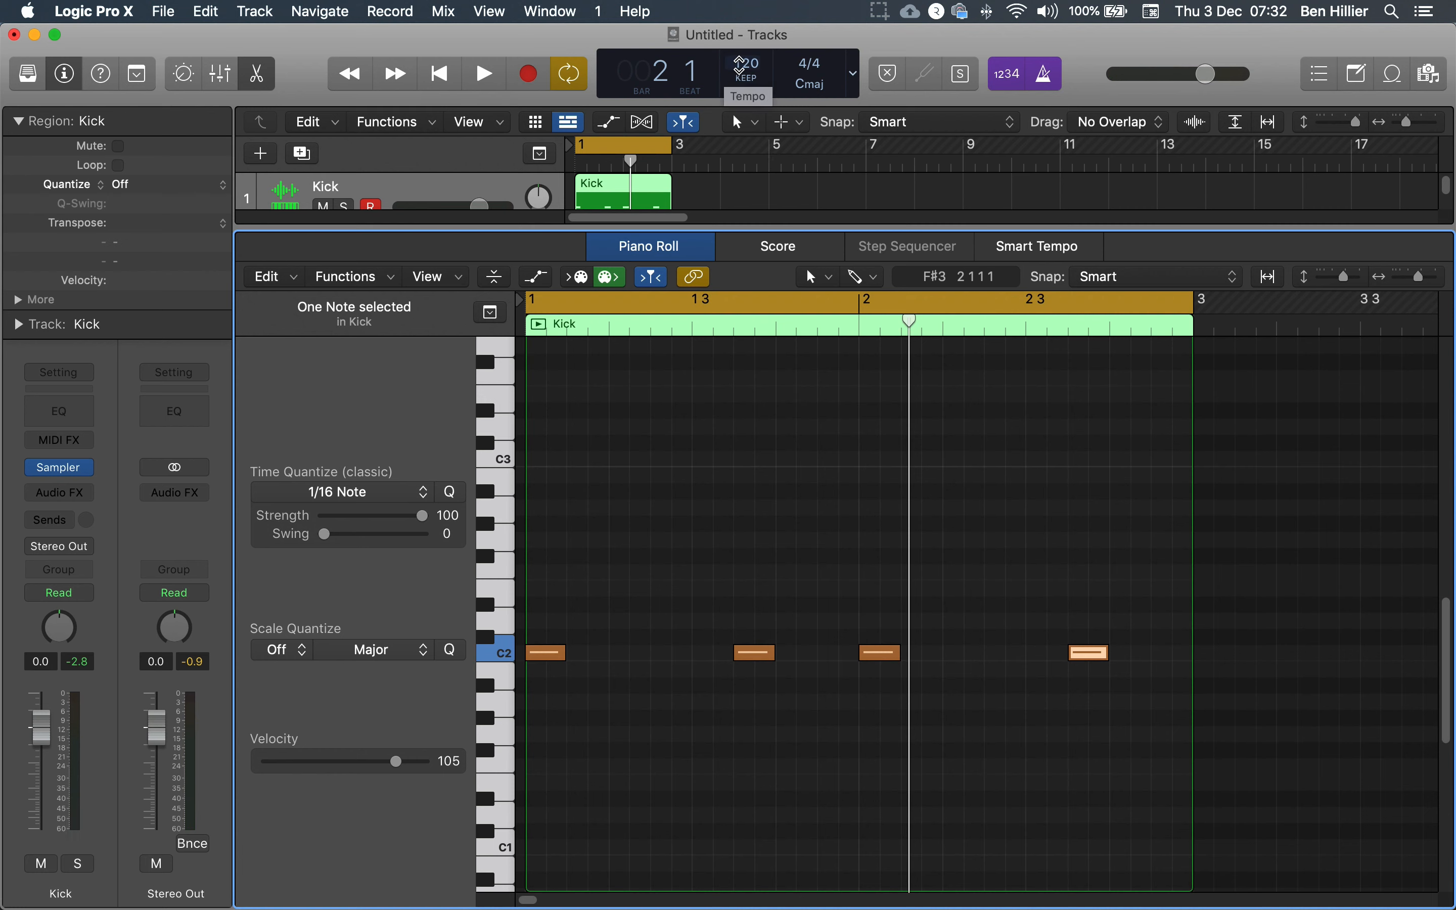
Set the project tempo to 170 and play back the kick pattern
drag(743, 63, 744, 51)
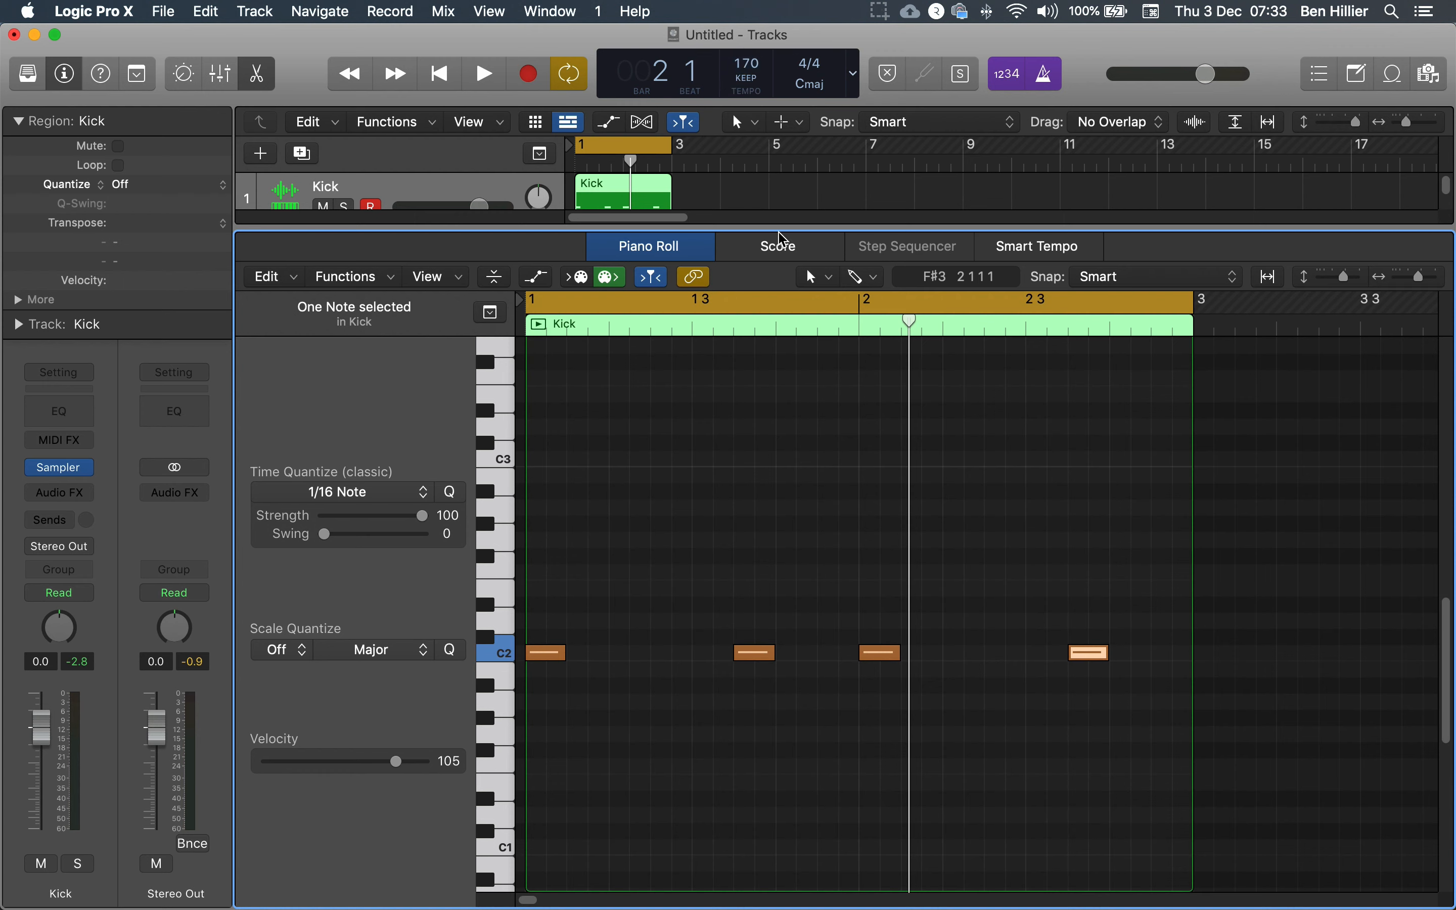
key(space)
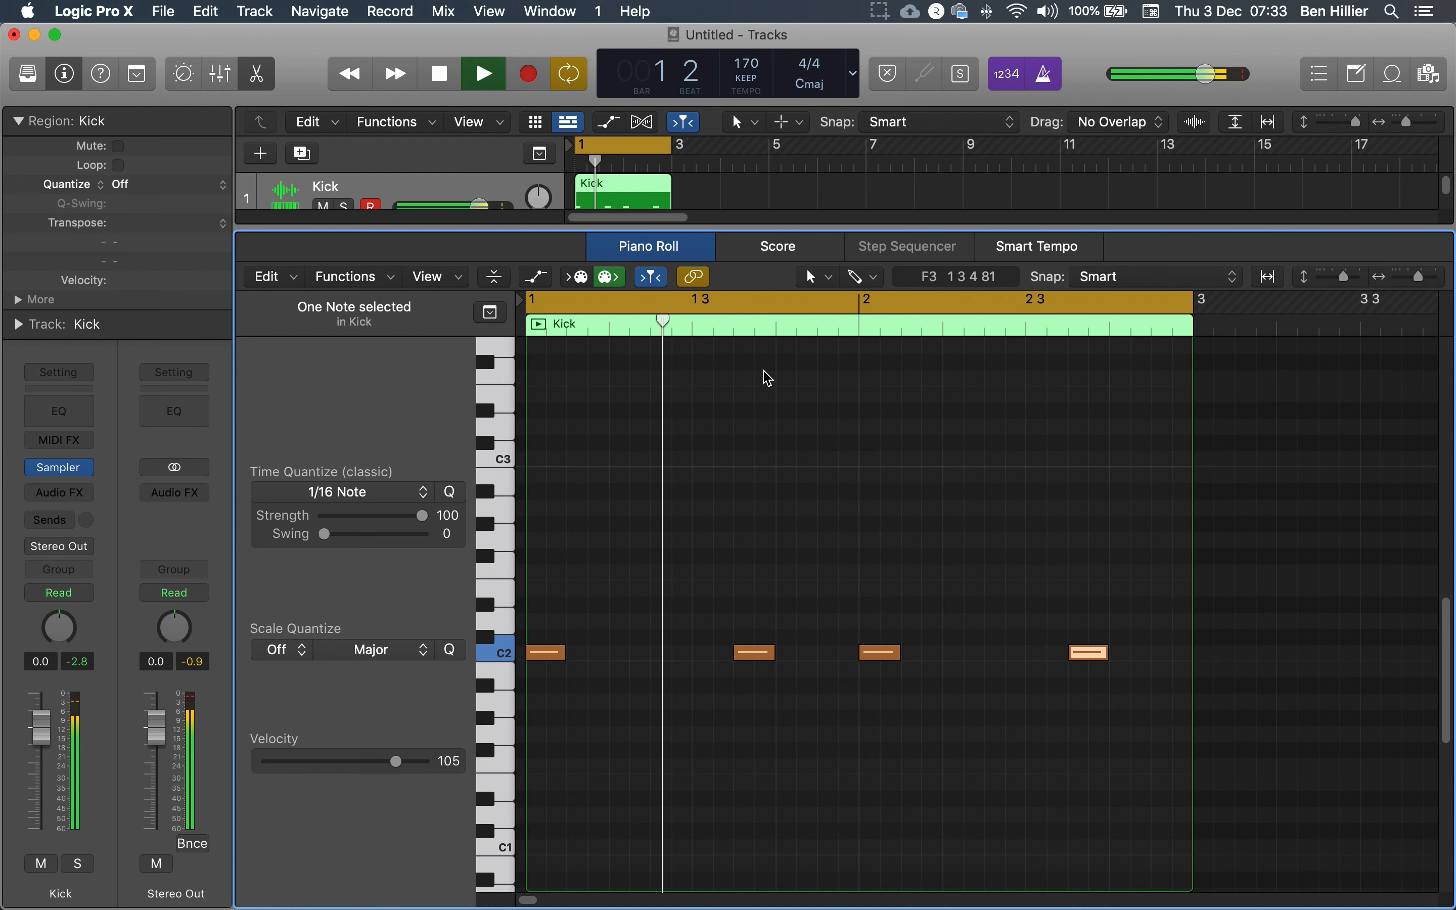
key(space)
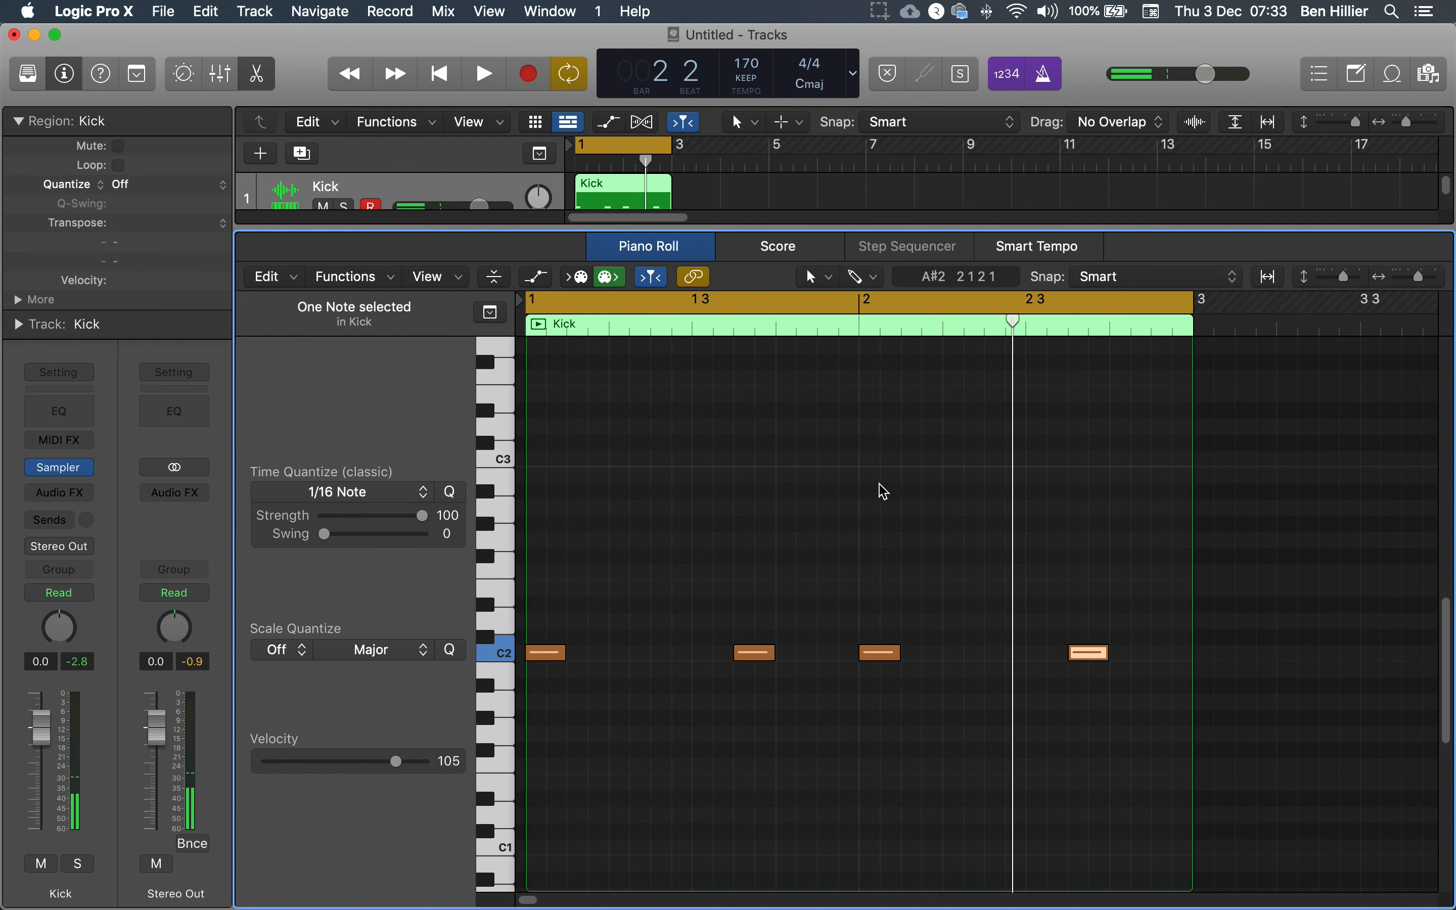
Select all four kick notes and transpose them up six semitones to F#2
drag(1157, 594, 475, 765)
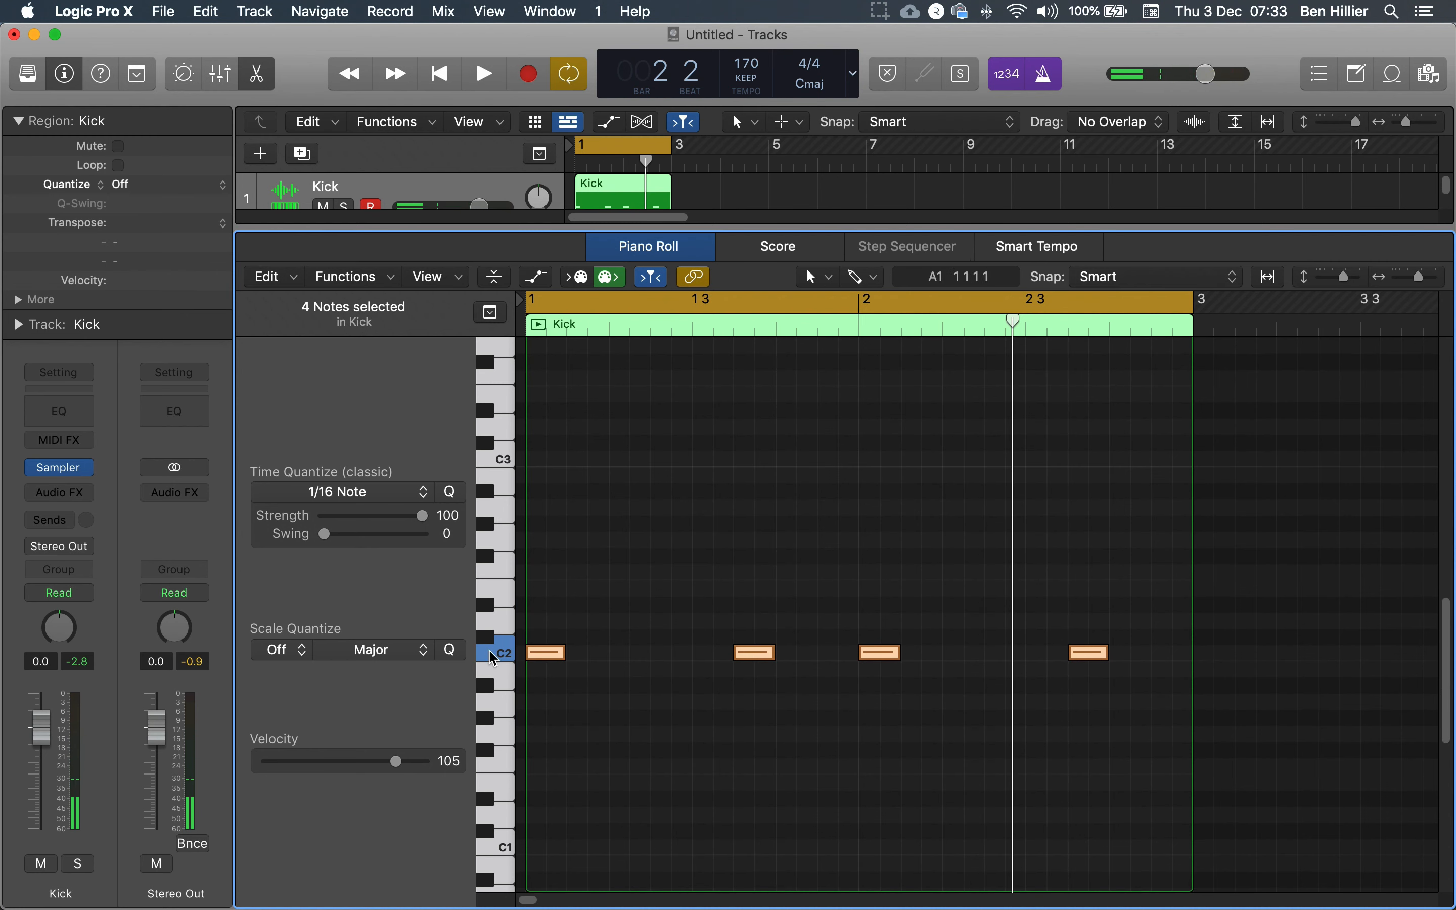
mouse_move(544, 661)
mouse_down()
mouse_move(543, 625)
mouse_move(537, 656)
mouse_up()
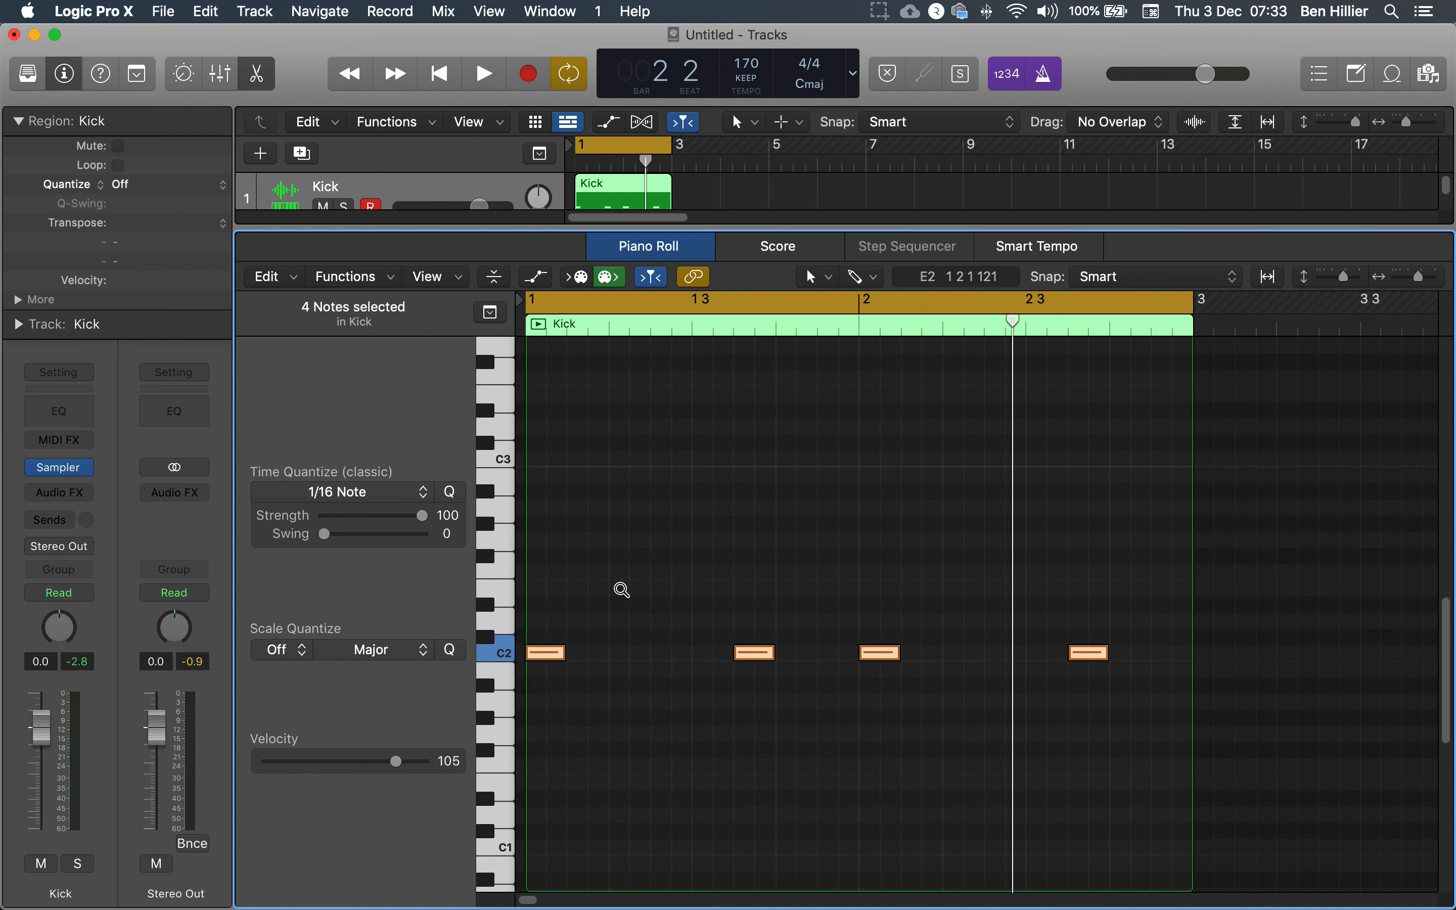
key(alt+Up)
key(alt+Up)
key(alt+Up)
key(alt+Down)
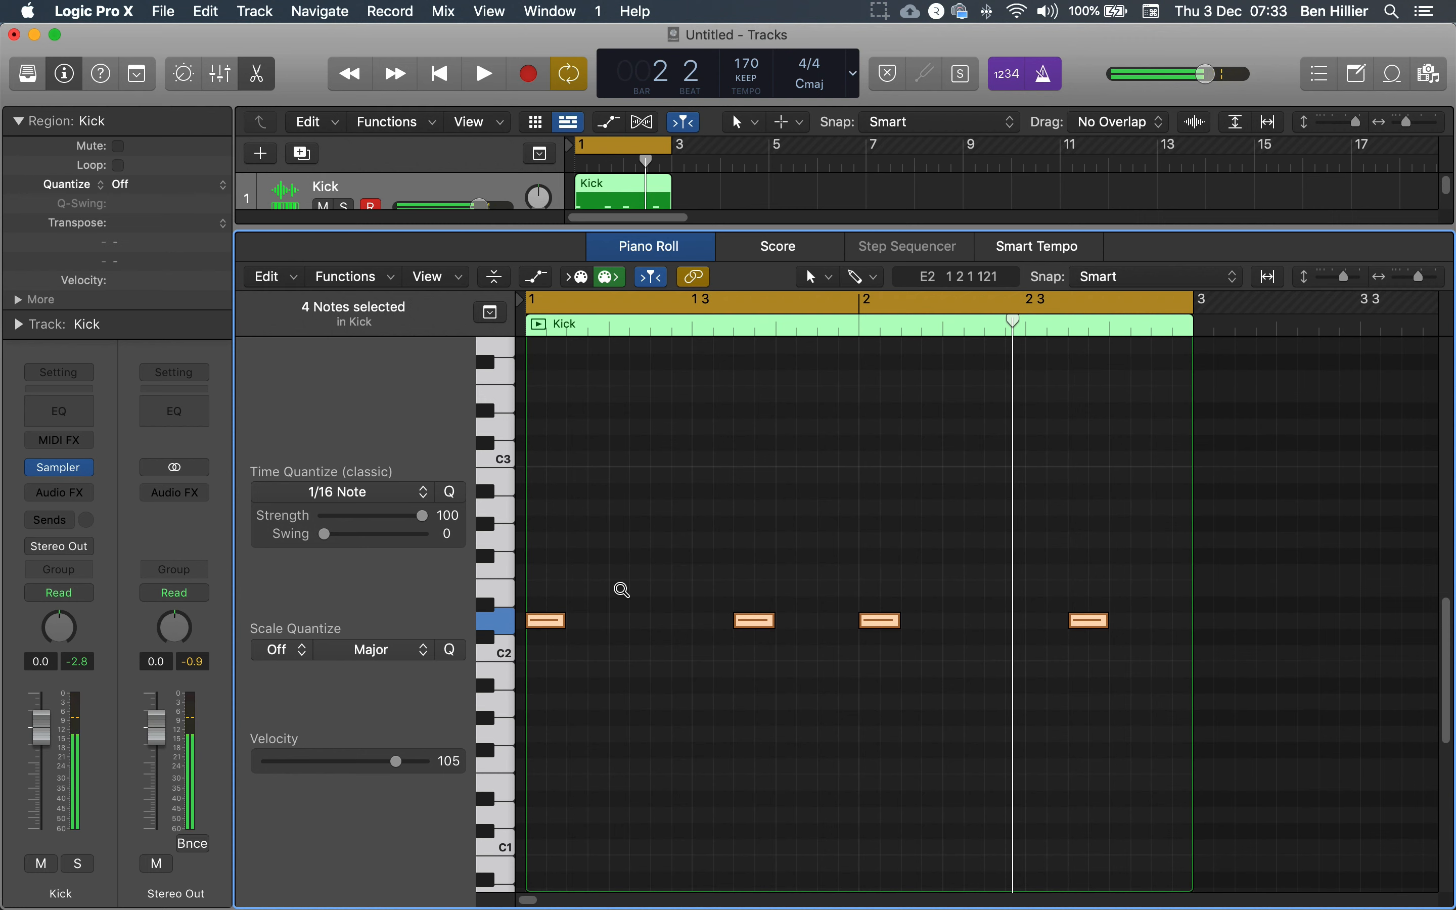
key(alt+Up)
key(alt+Up)
key(alt+Up)
key(alt+Up)
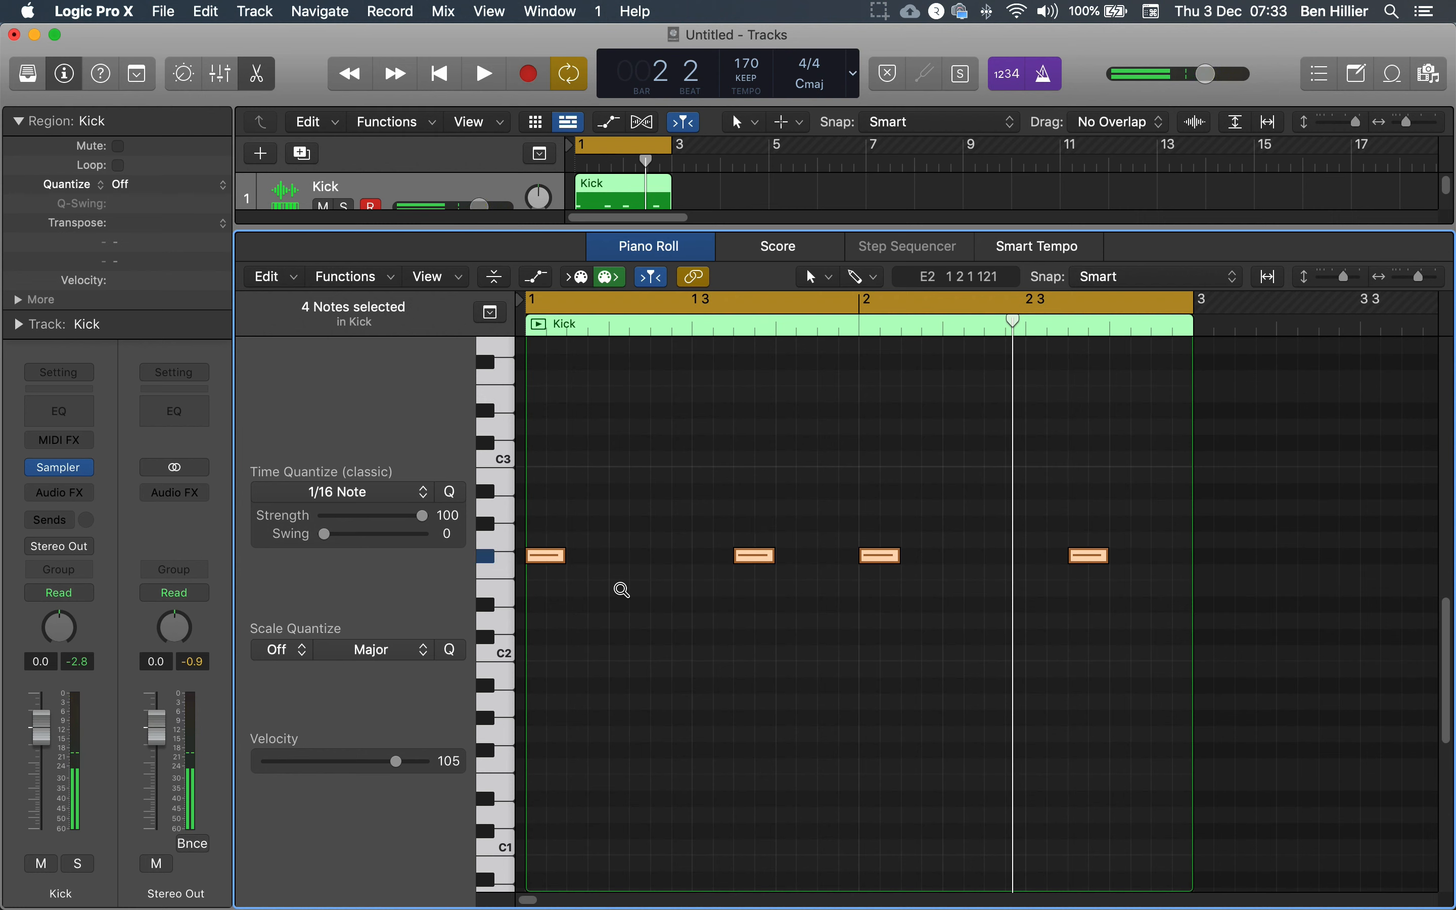
Play back the transposed kick pattern and close the Piano Roll
key(space)
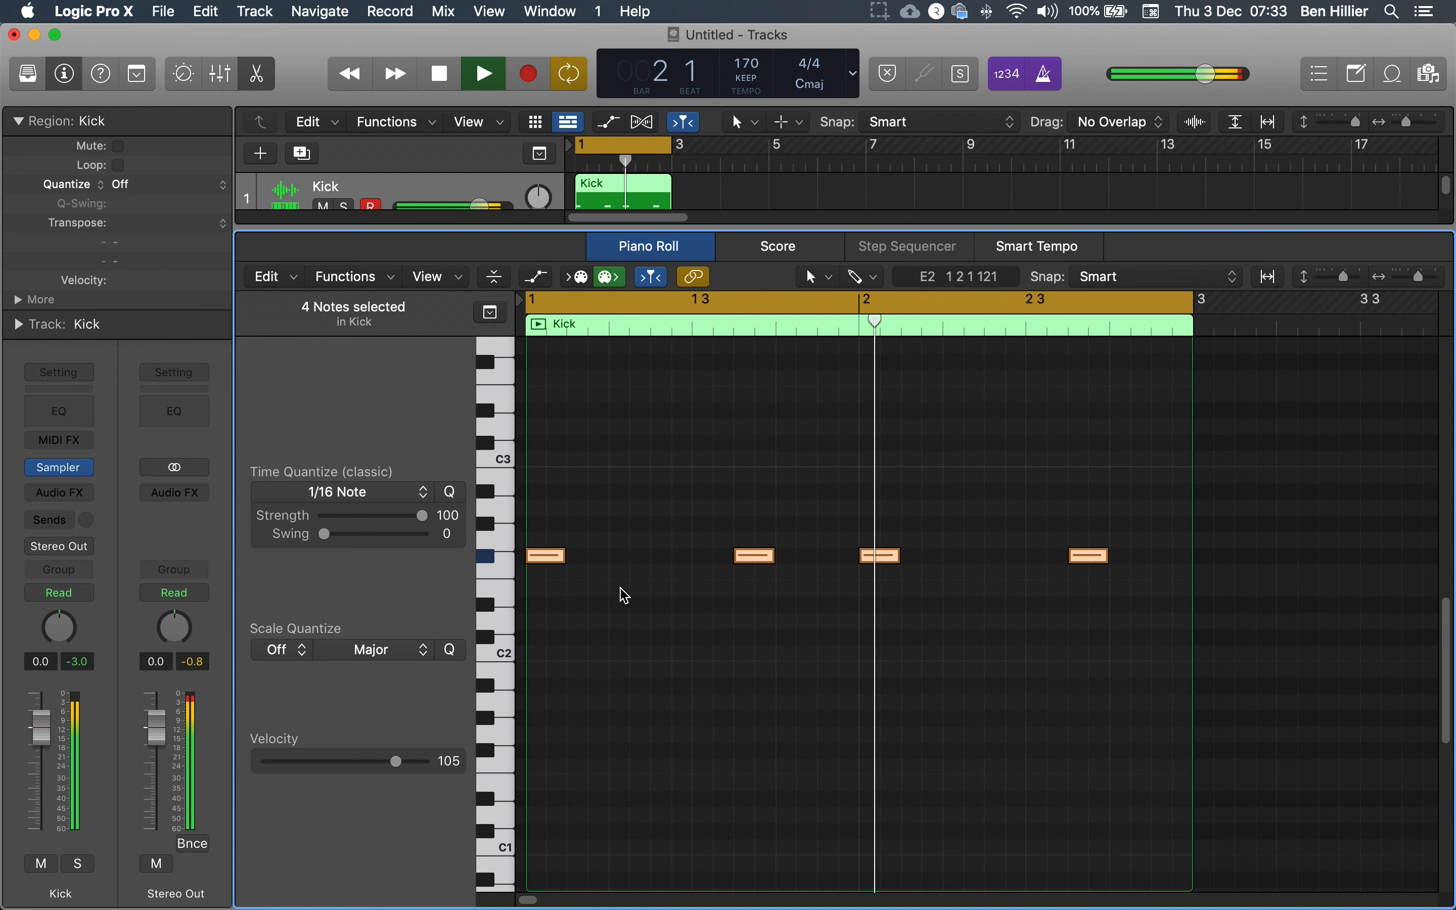
key(space)
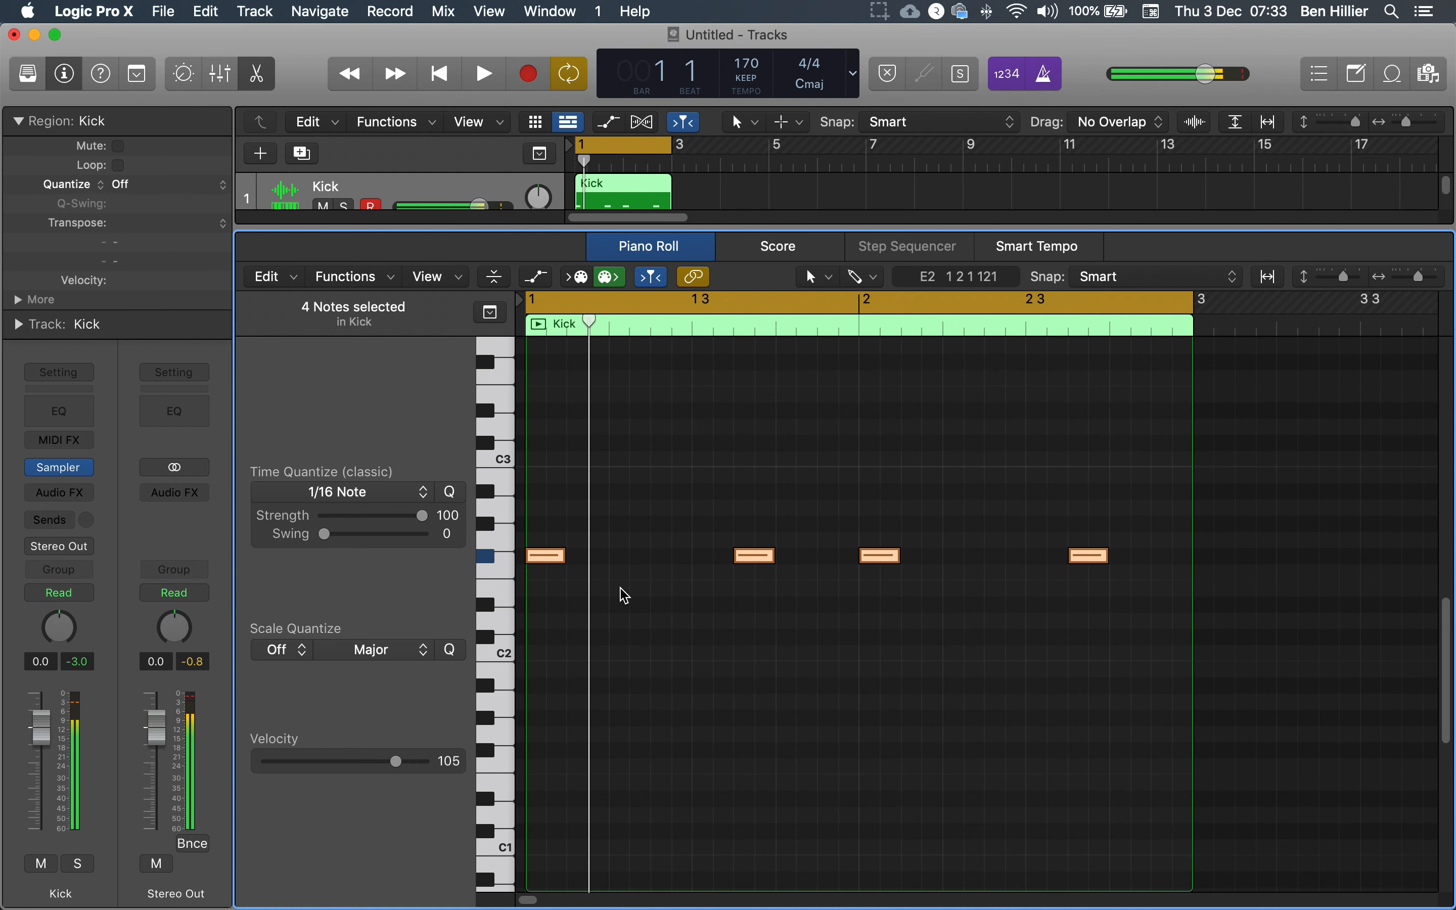
key(x)
key(x)
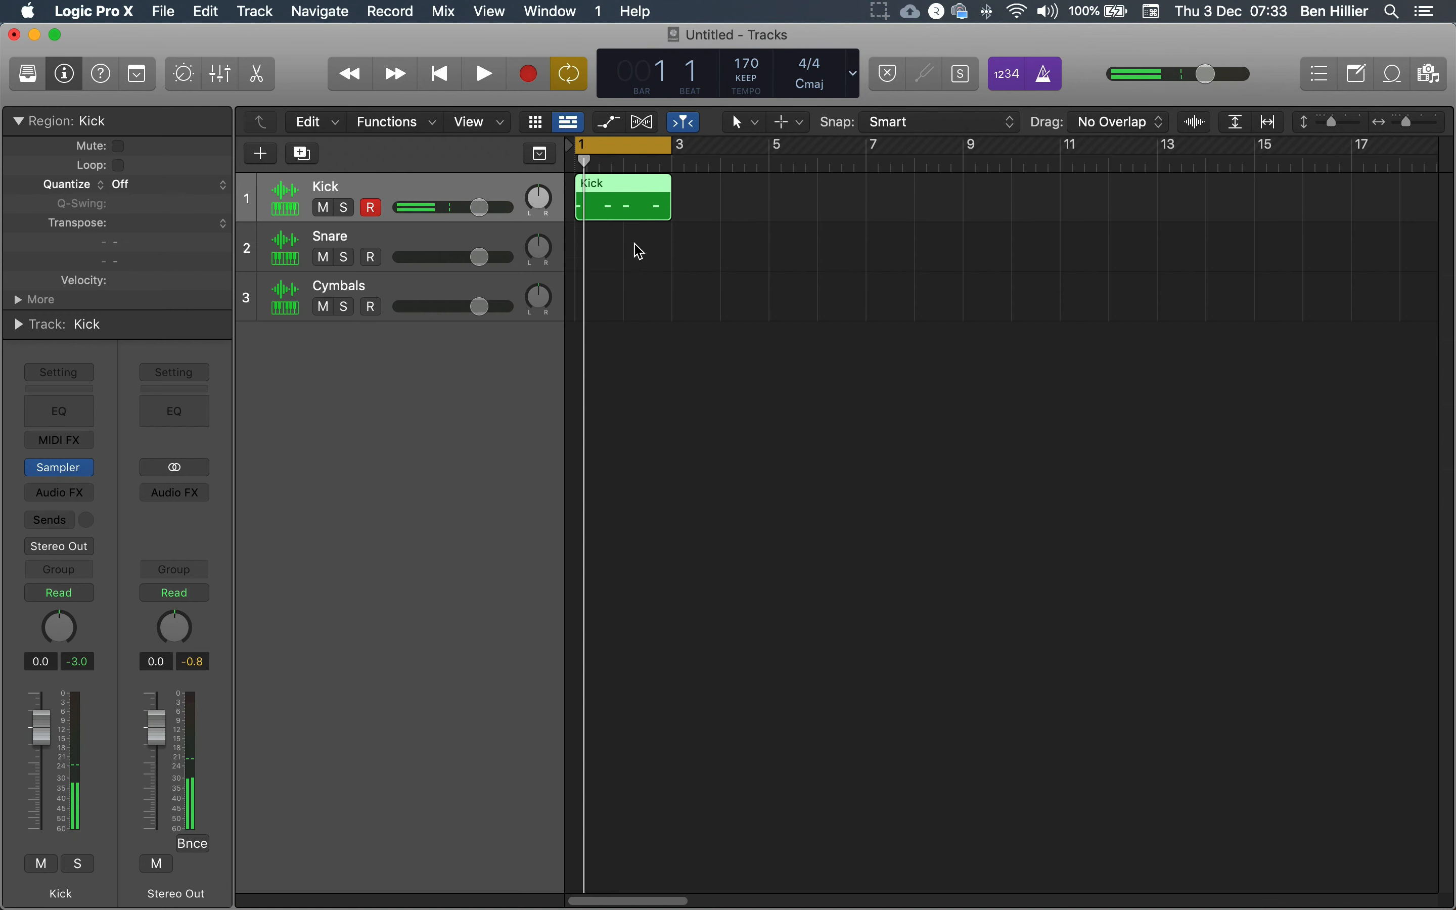
Create a two-bar MIDI region on the Snare track and open it in the Piano Roll
click(443, 241)
right_click(594, 246)
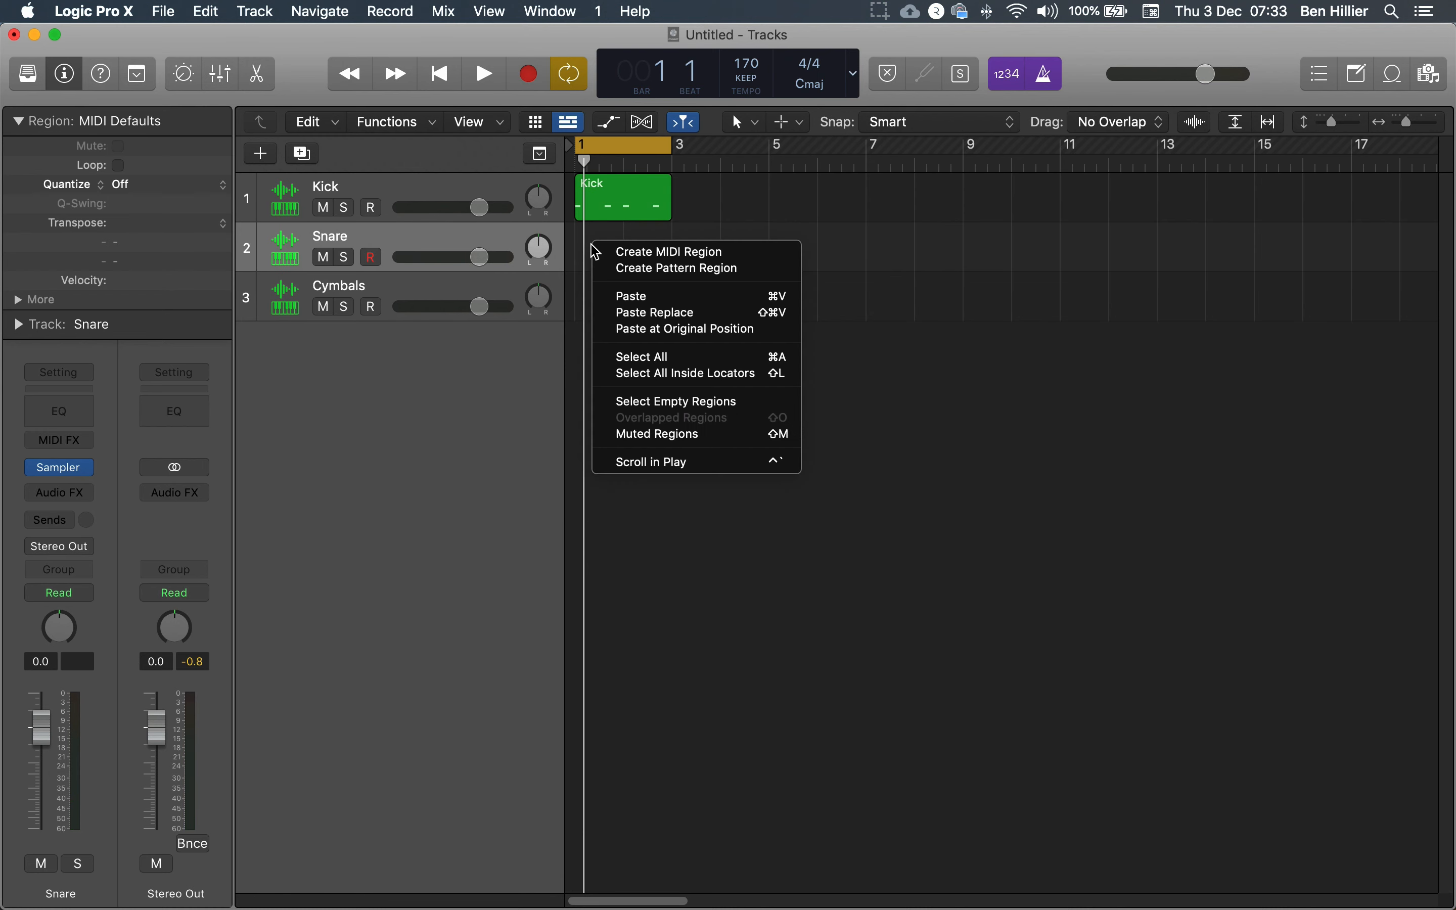
click(635, 253)
drag(619, 267, 671, 265)
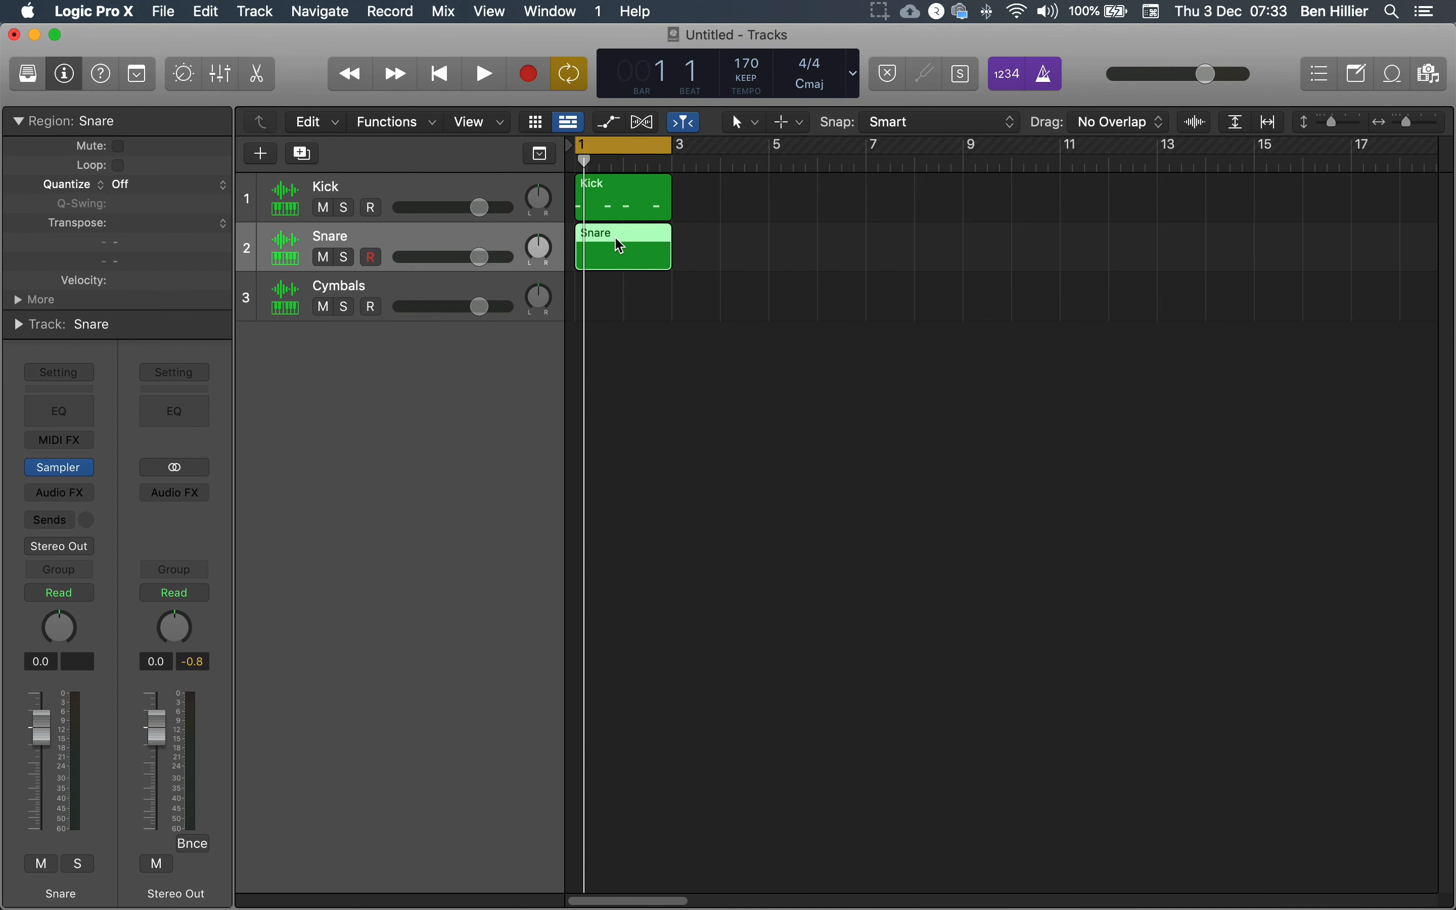
double_click(619, 246)
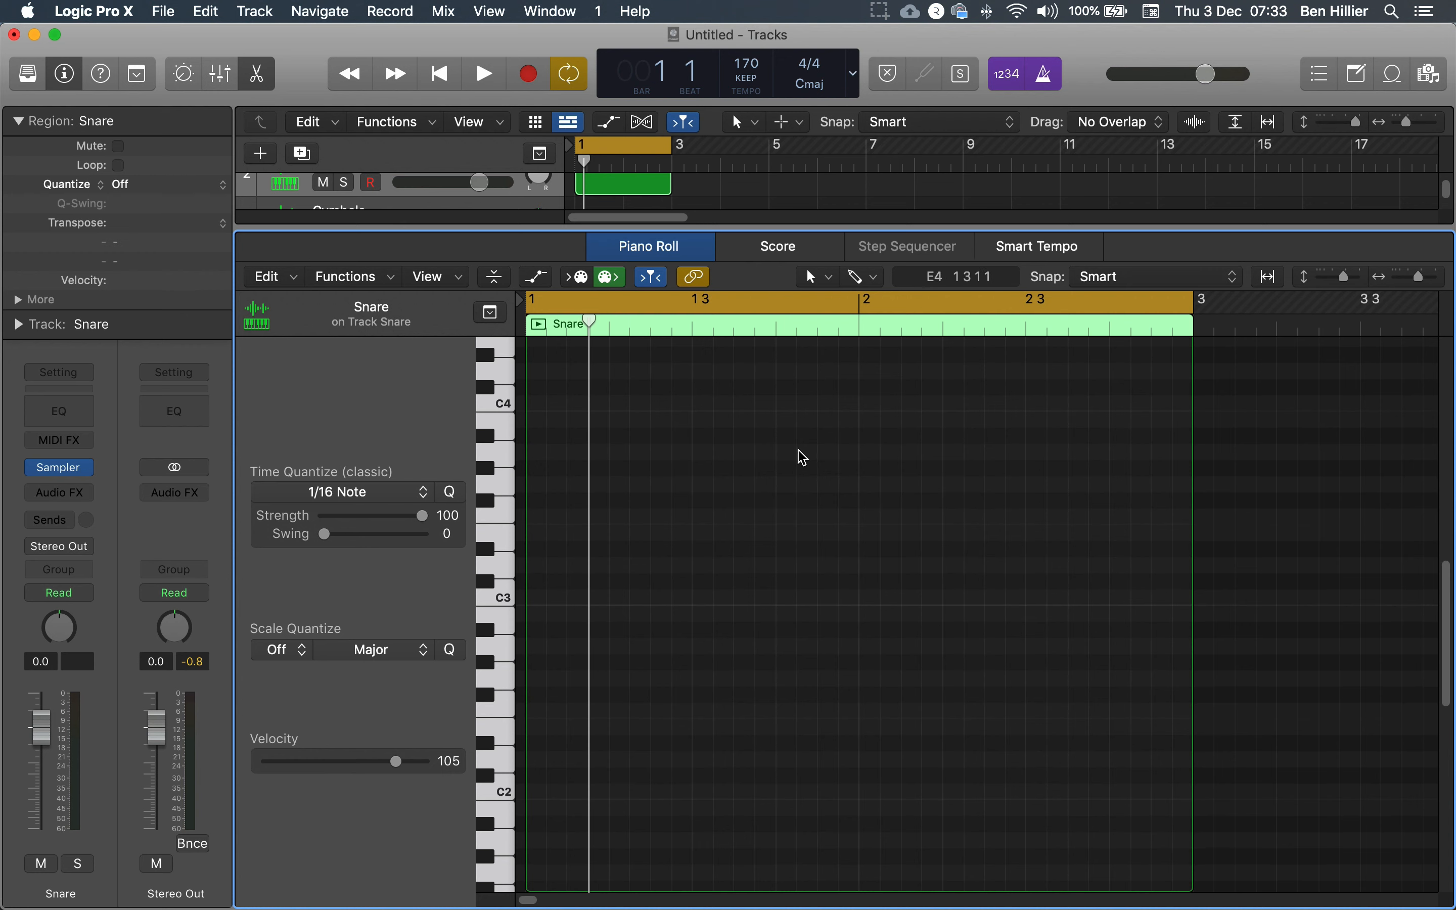
Audition a few pitches of the snare sample above C3 on the Piano Roll keyboard
drag(512, 503, 494, 577)
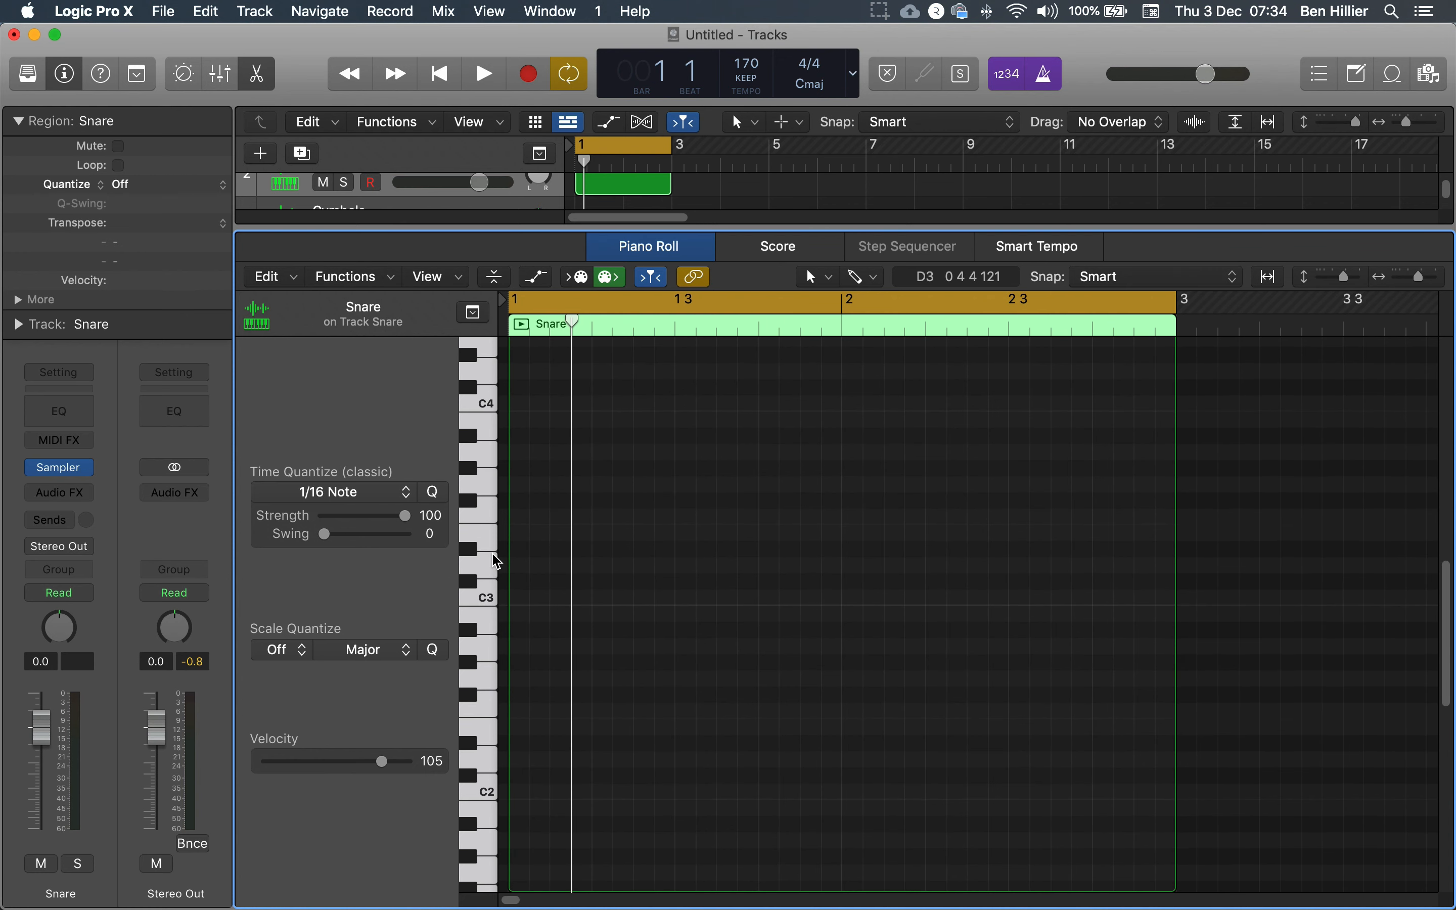
click(494, 531)
click(486, 463)
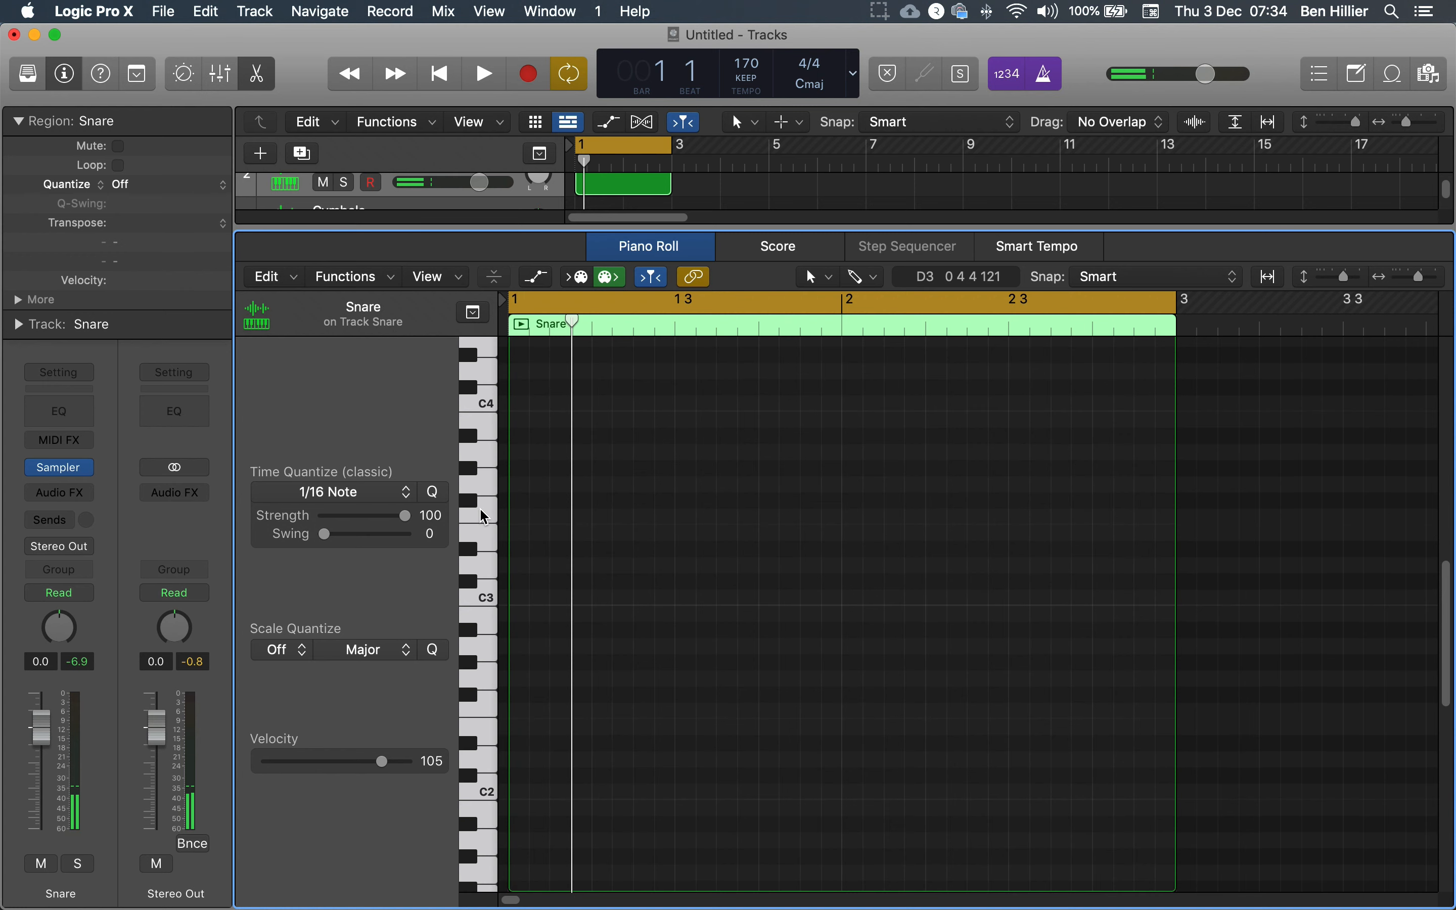
Add four C3 snare notes on beats 2 and 4 of both bars
scroll(575, 552, up, 5)
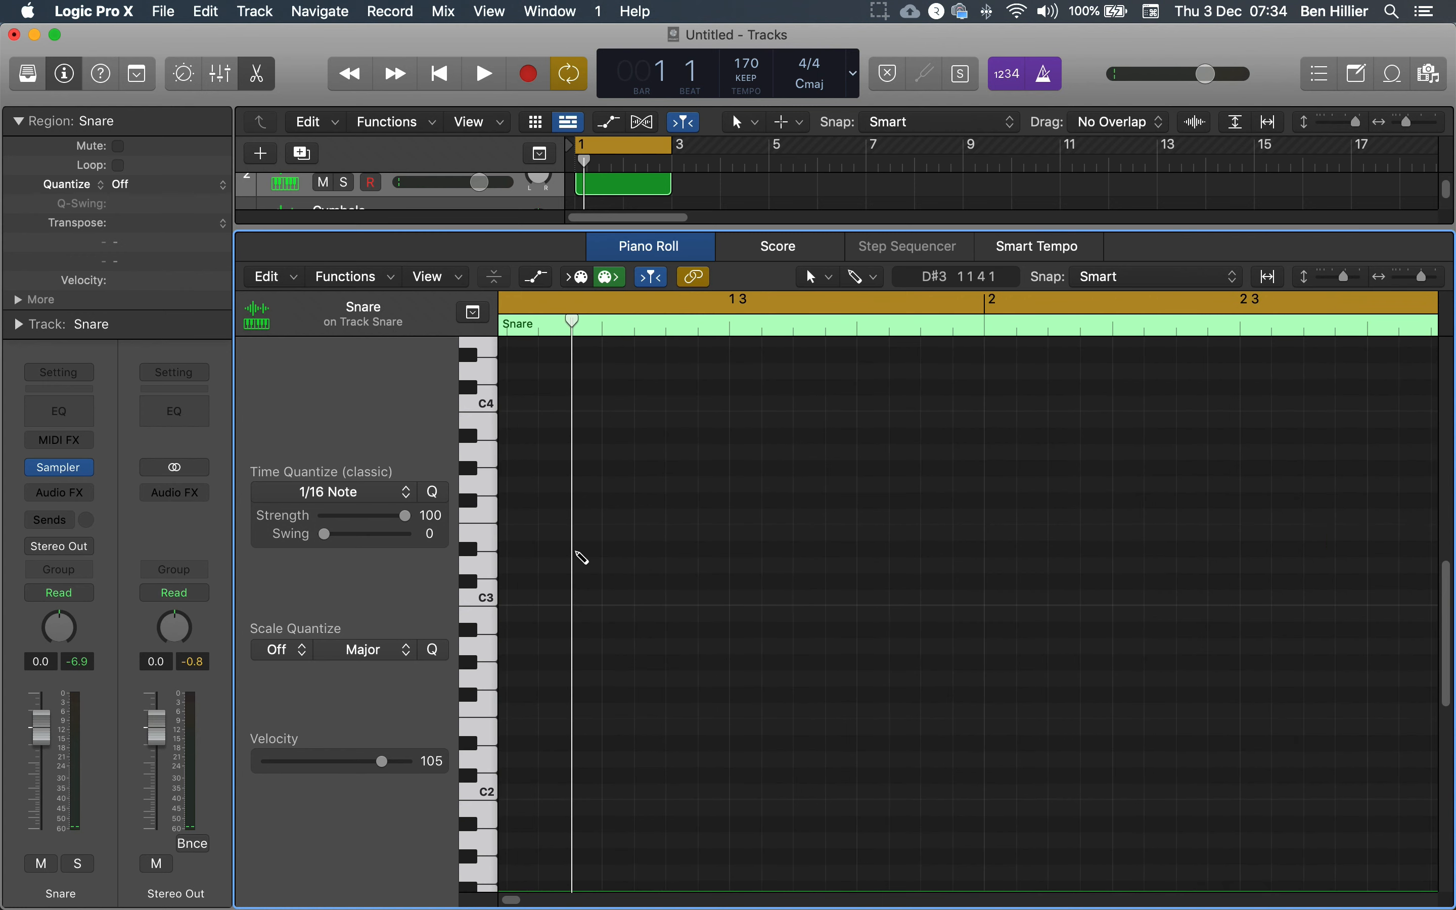
scroll(603, 560, left, 3)
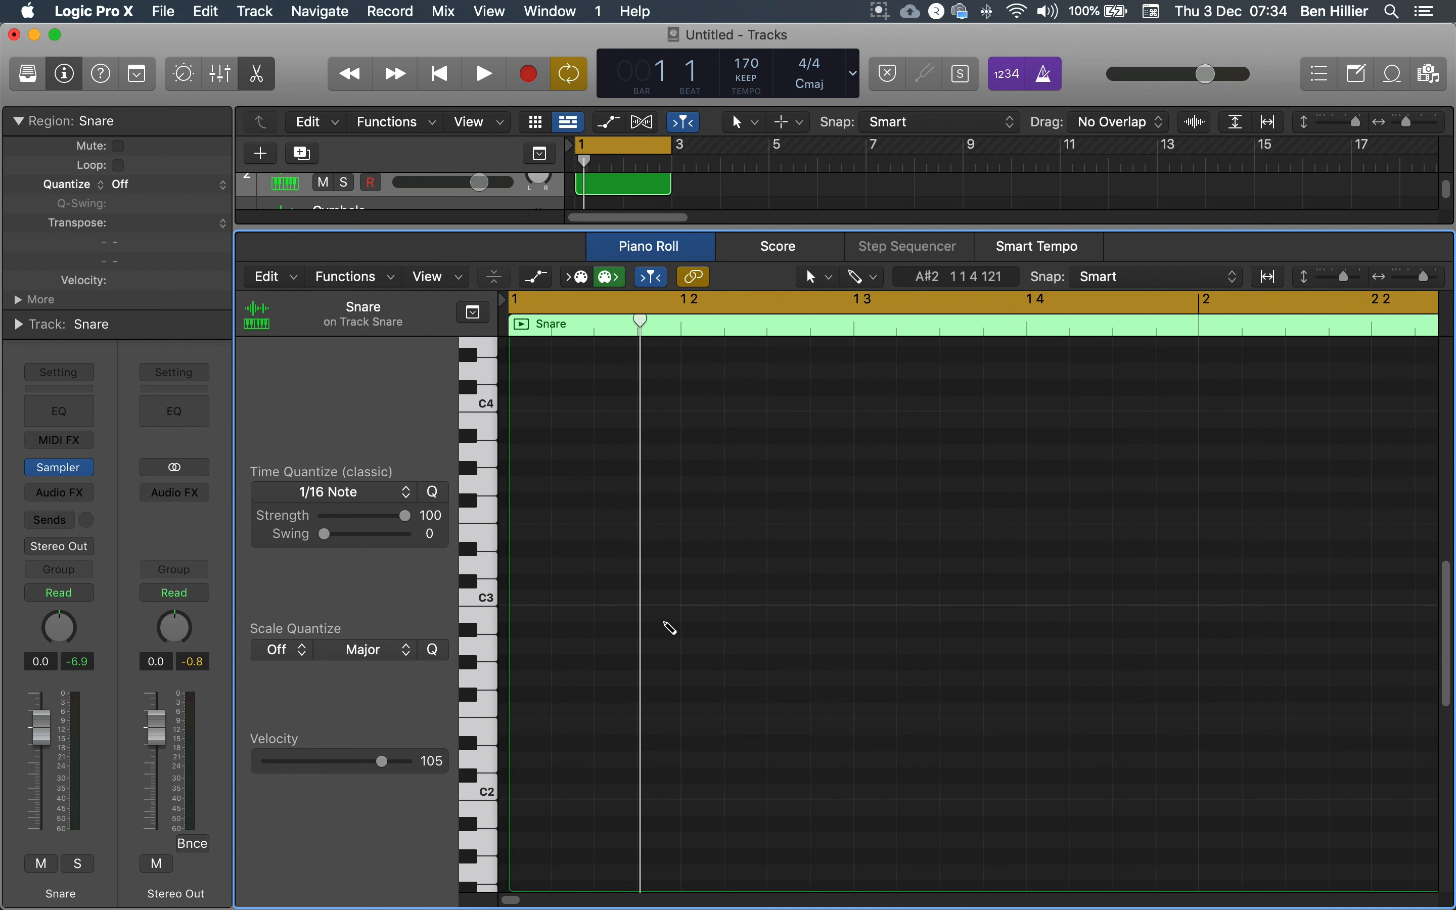
click(691, 599)
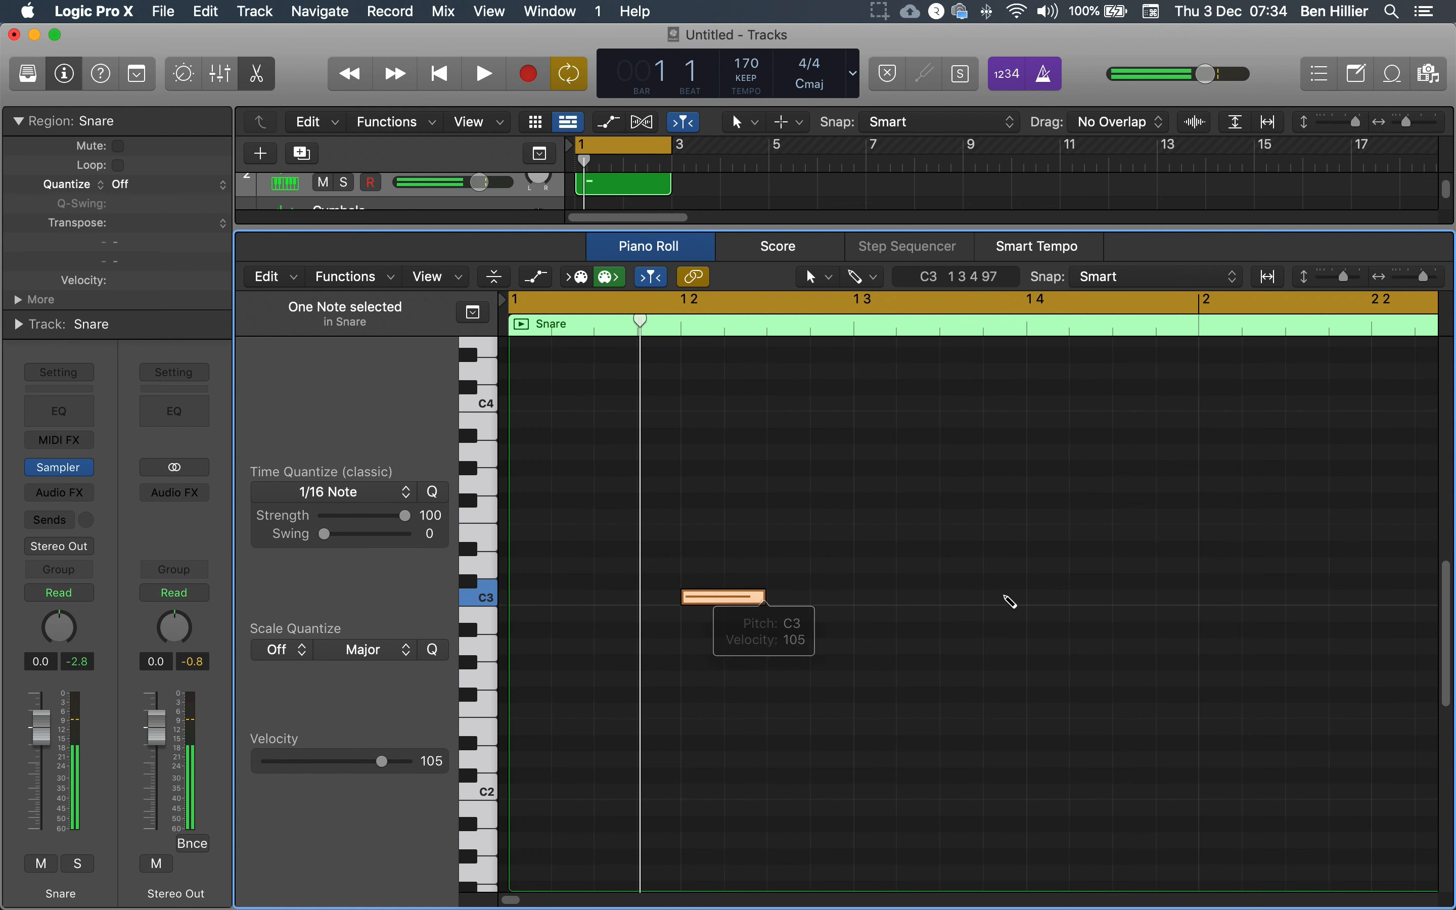
click(1032, 598)
scroll(1033, 618, right, 2)
scroll(1040, 620, right, 5)
click(741, 598)
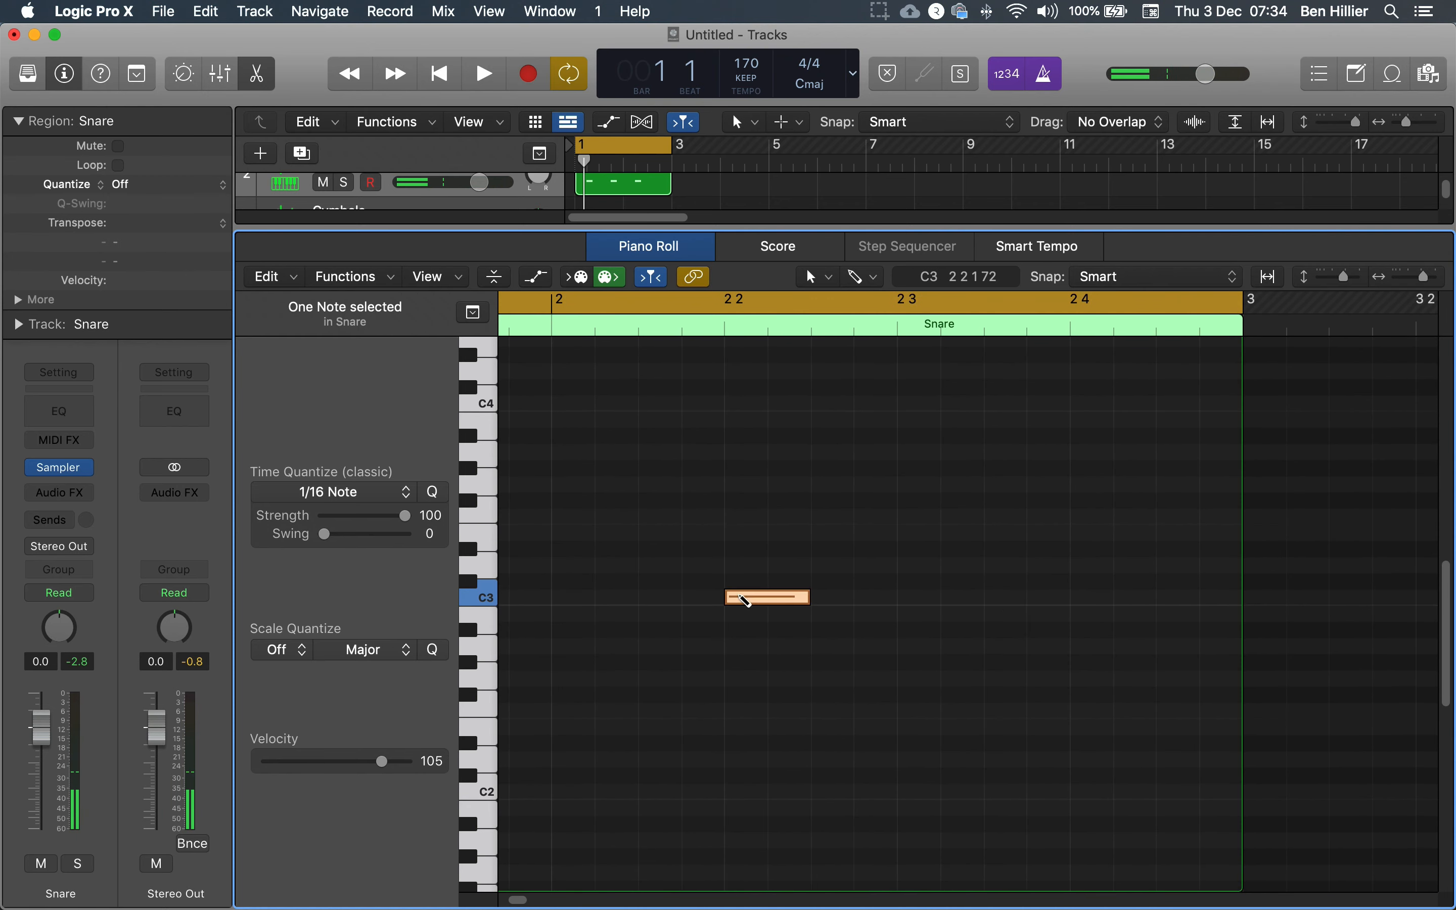
click(1075, 597)
Play back the snare pattern with the whole two-bar region in view, and stop playback
key(space)
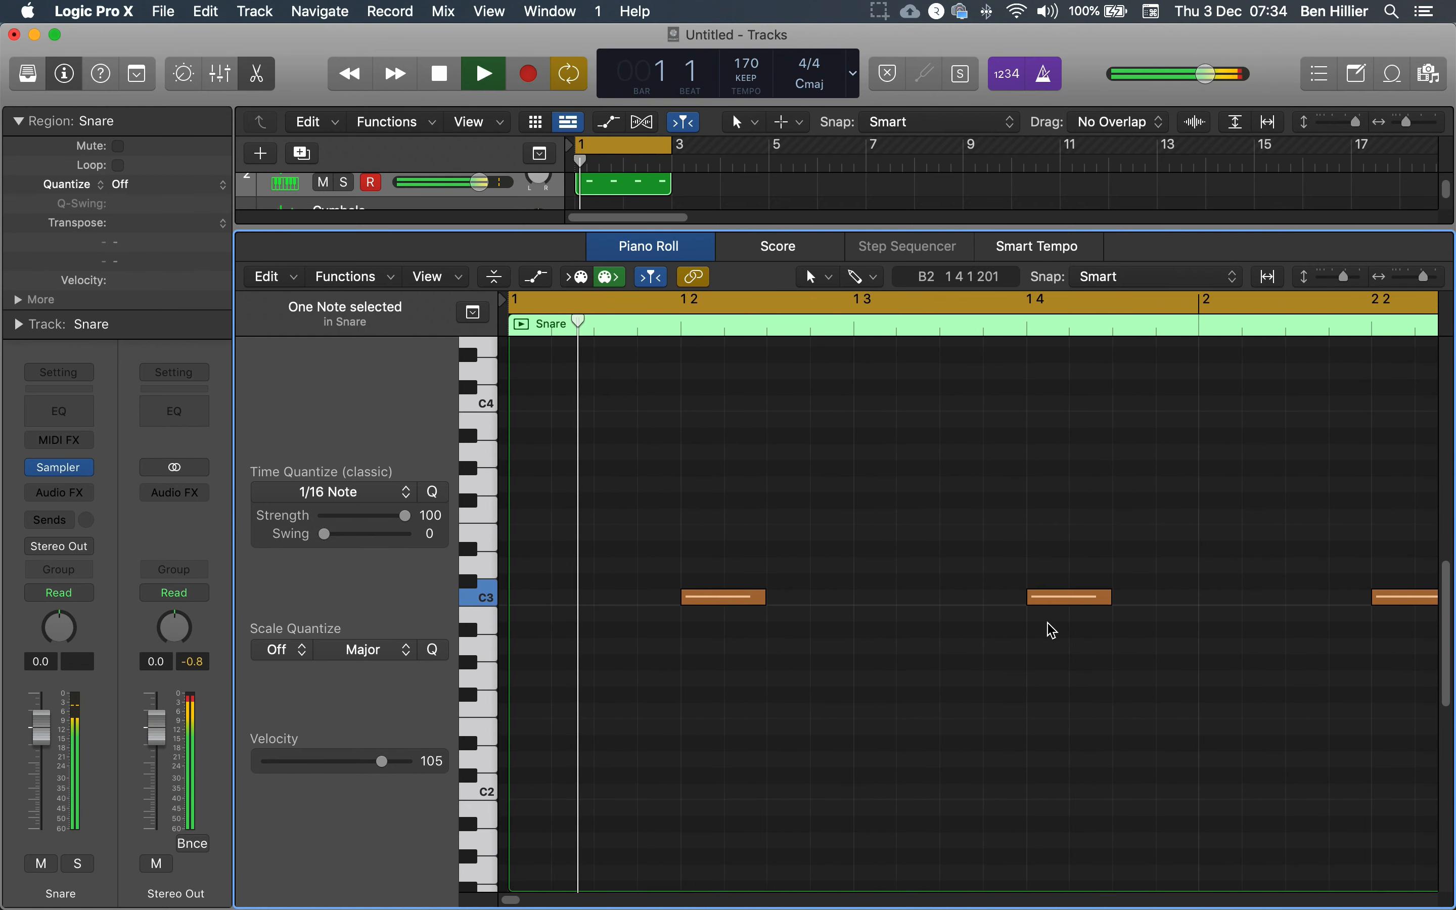
key(super+Left)
key(super+Left)
key(super+Left)
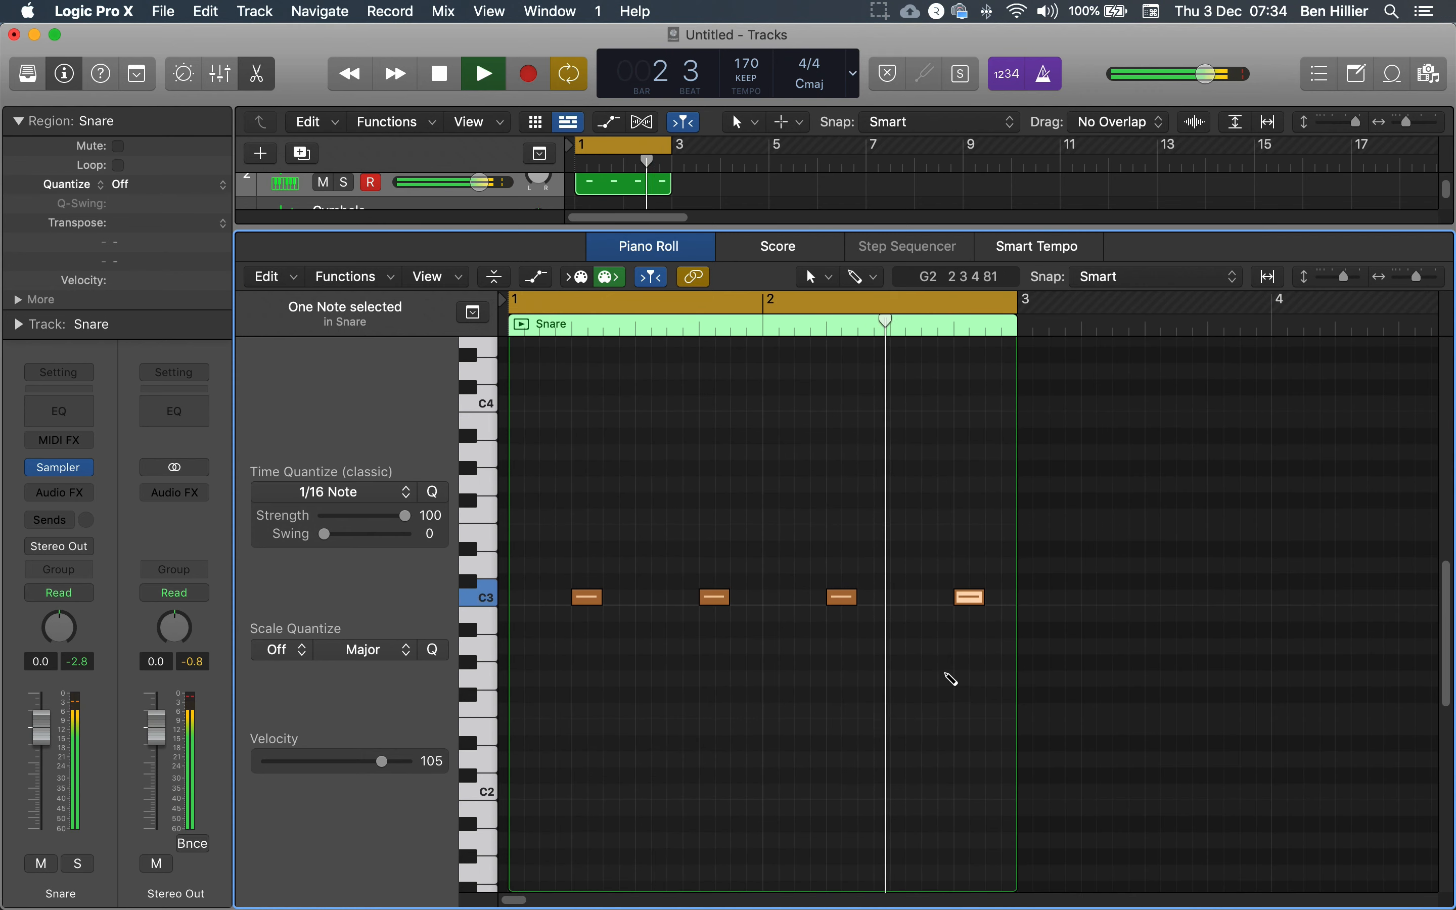
key(space)
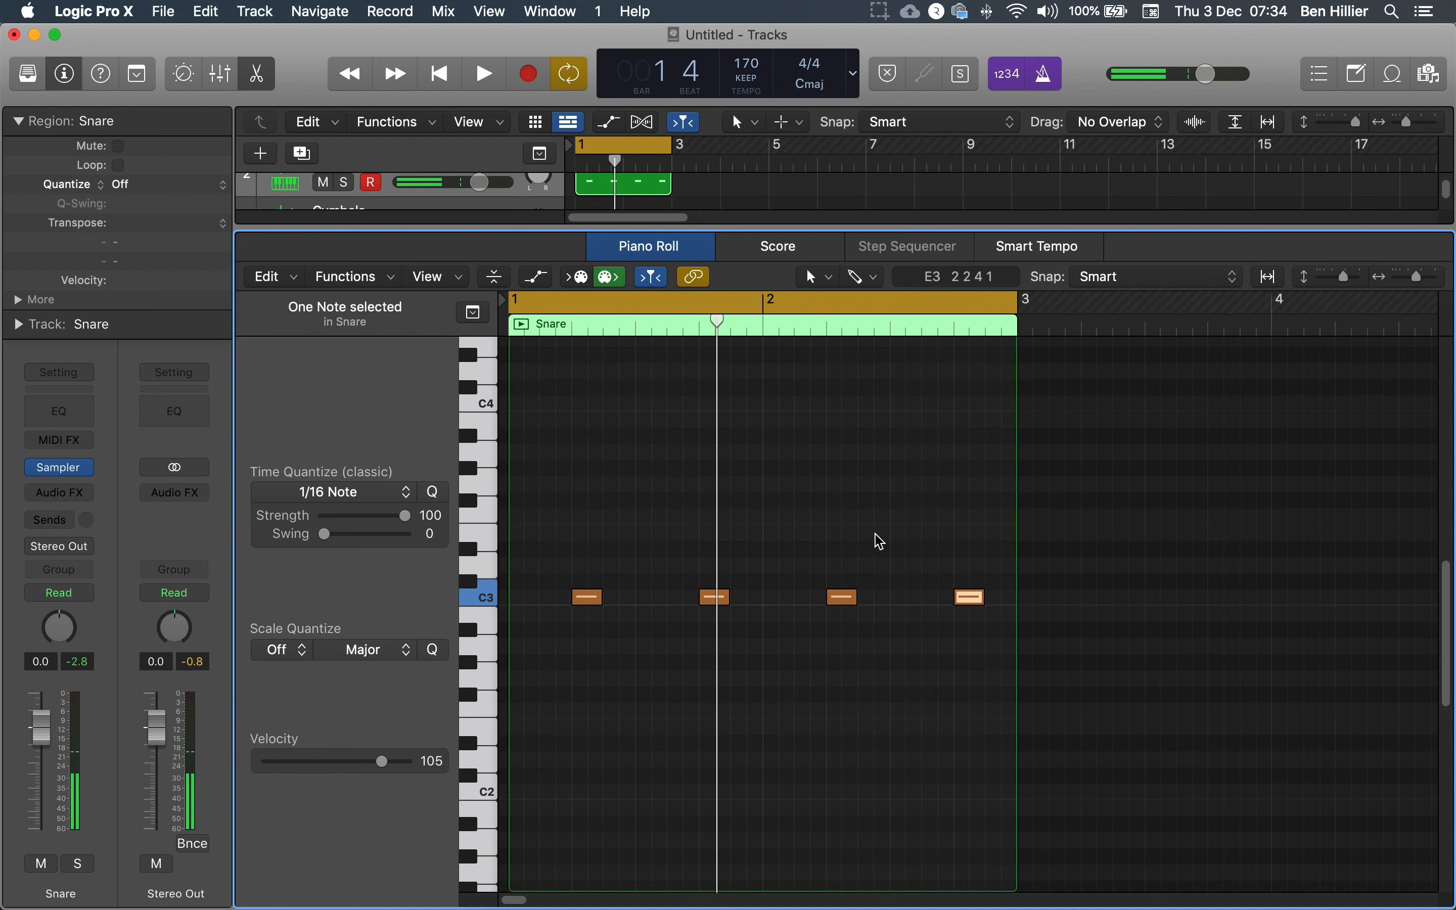
Select all four snare notes, compare lower pitches, and settle on transposing them down two semitones to A#2
drag(997, 538, 432, 680)
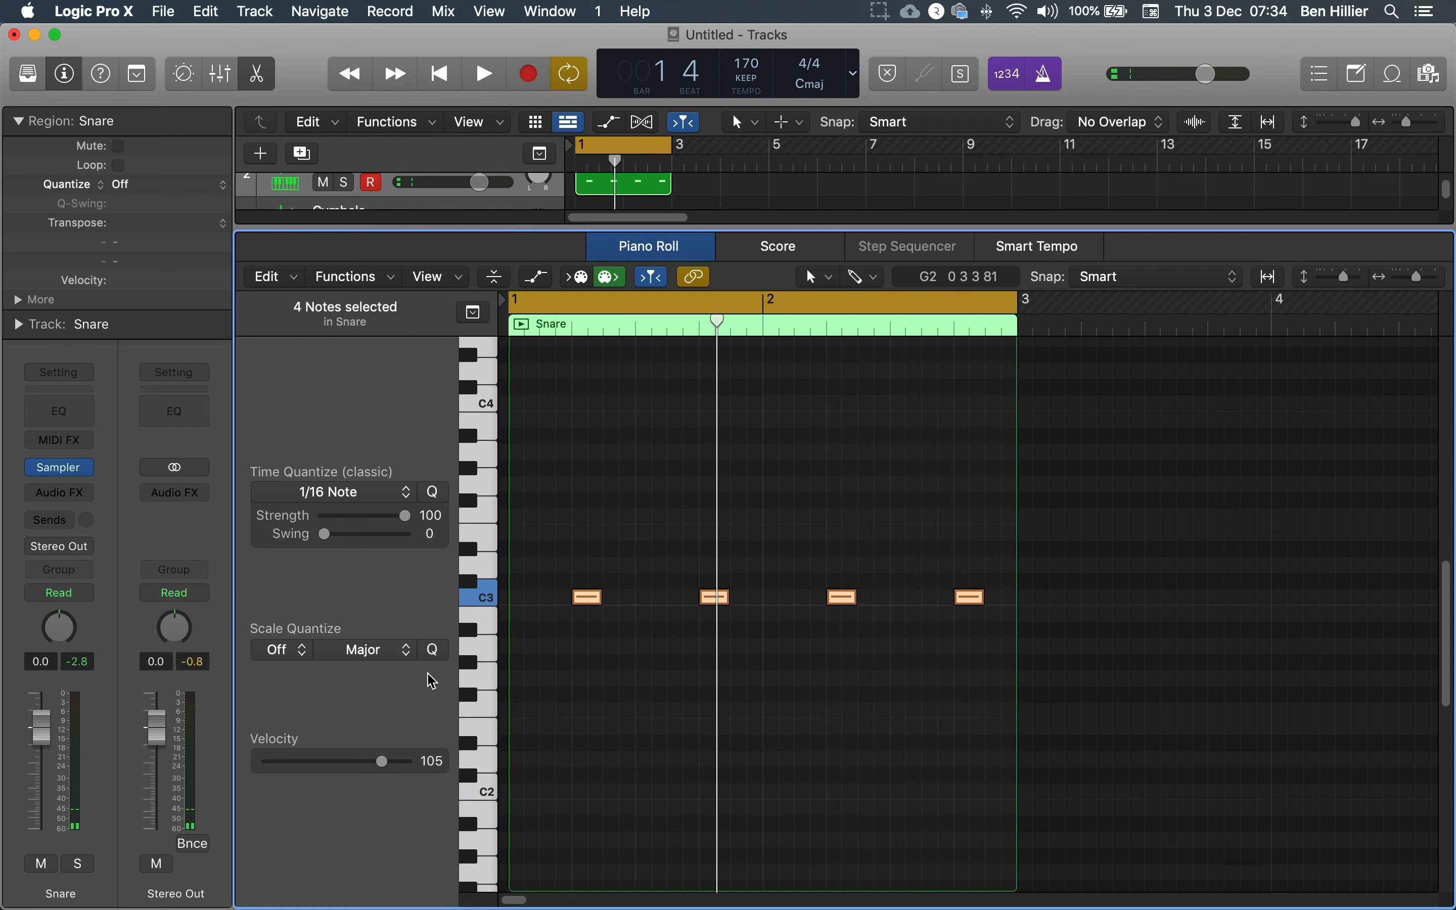
key(alt+Down)
key(alt+Down)
key(alt+Down)
key(alt+Up)
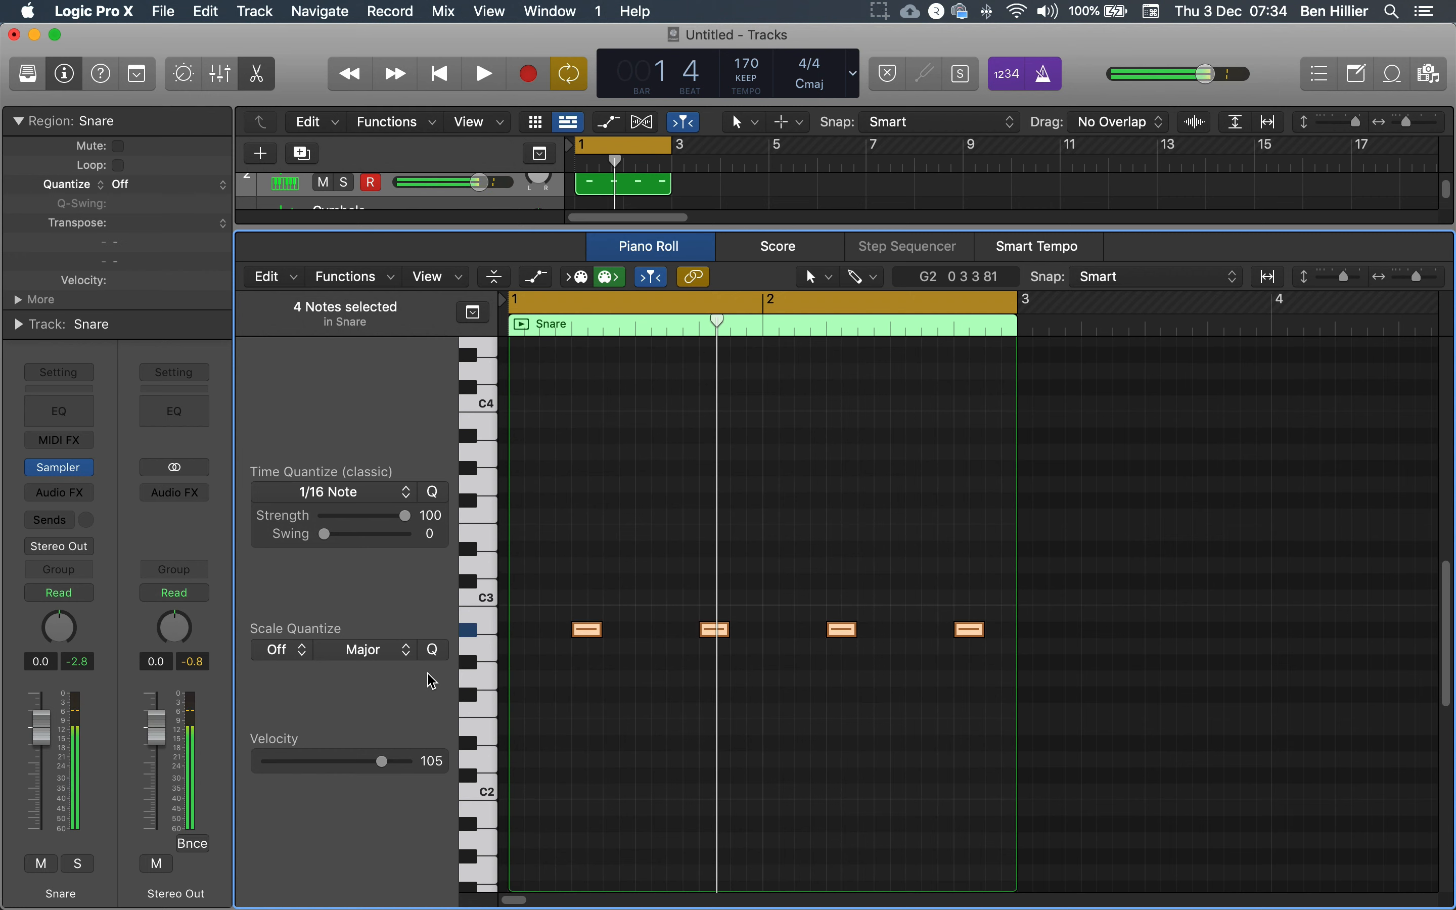
key(alt+Down)
key(alt+Down)
key(alt+Down)
key(alt+Up)
key(alt+Up)
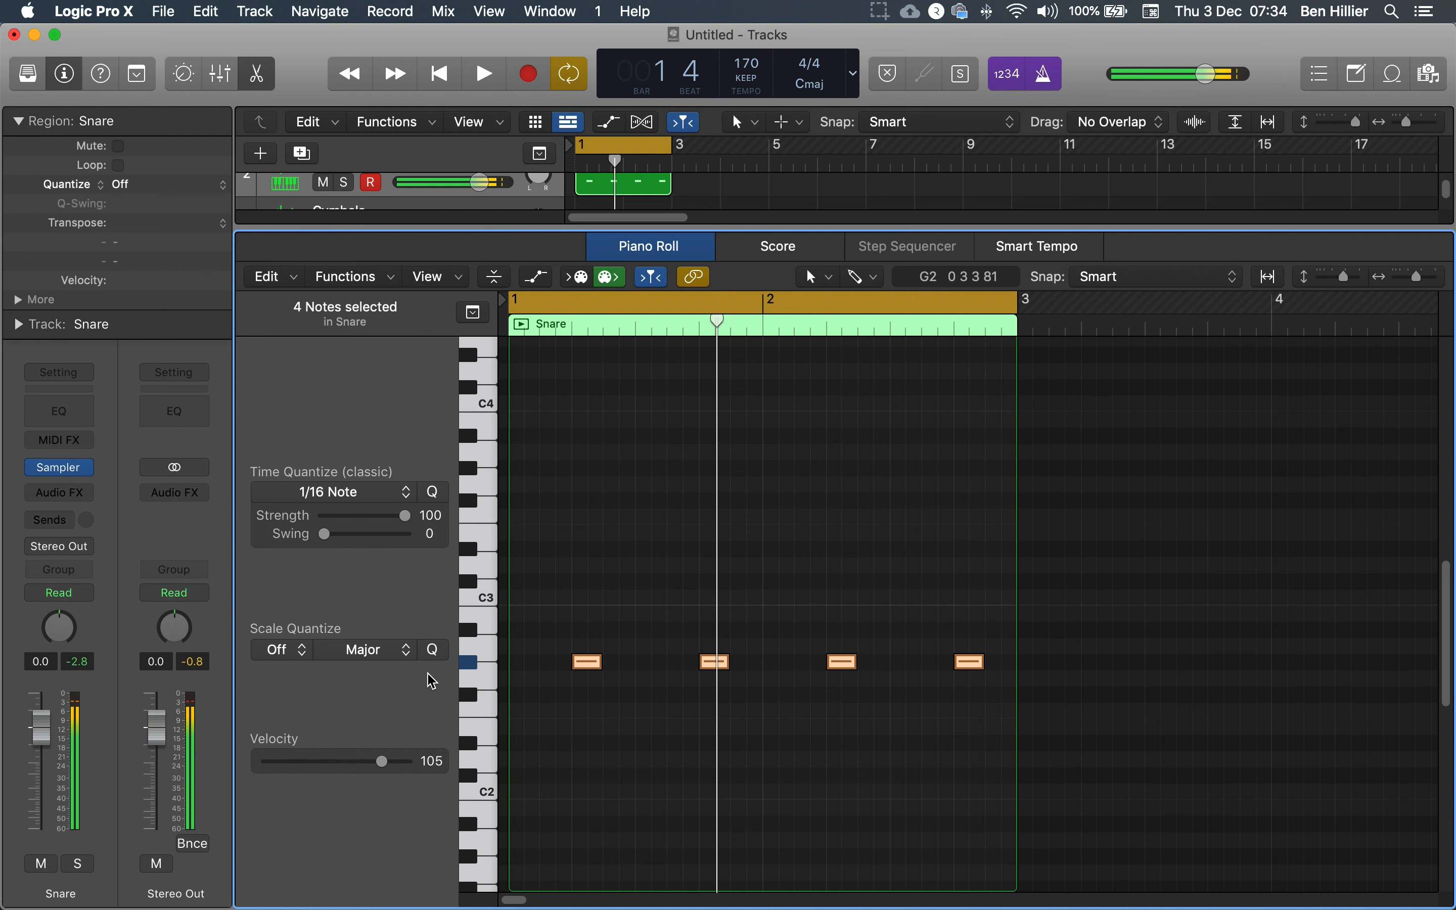
key(alt+Up)
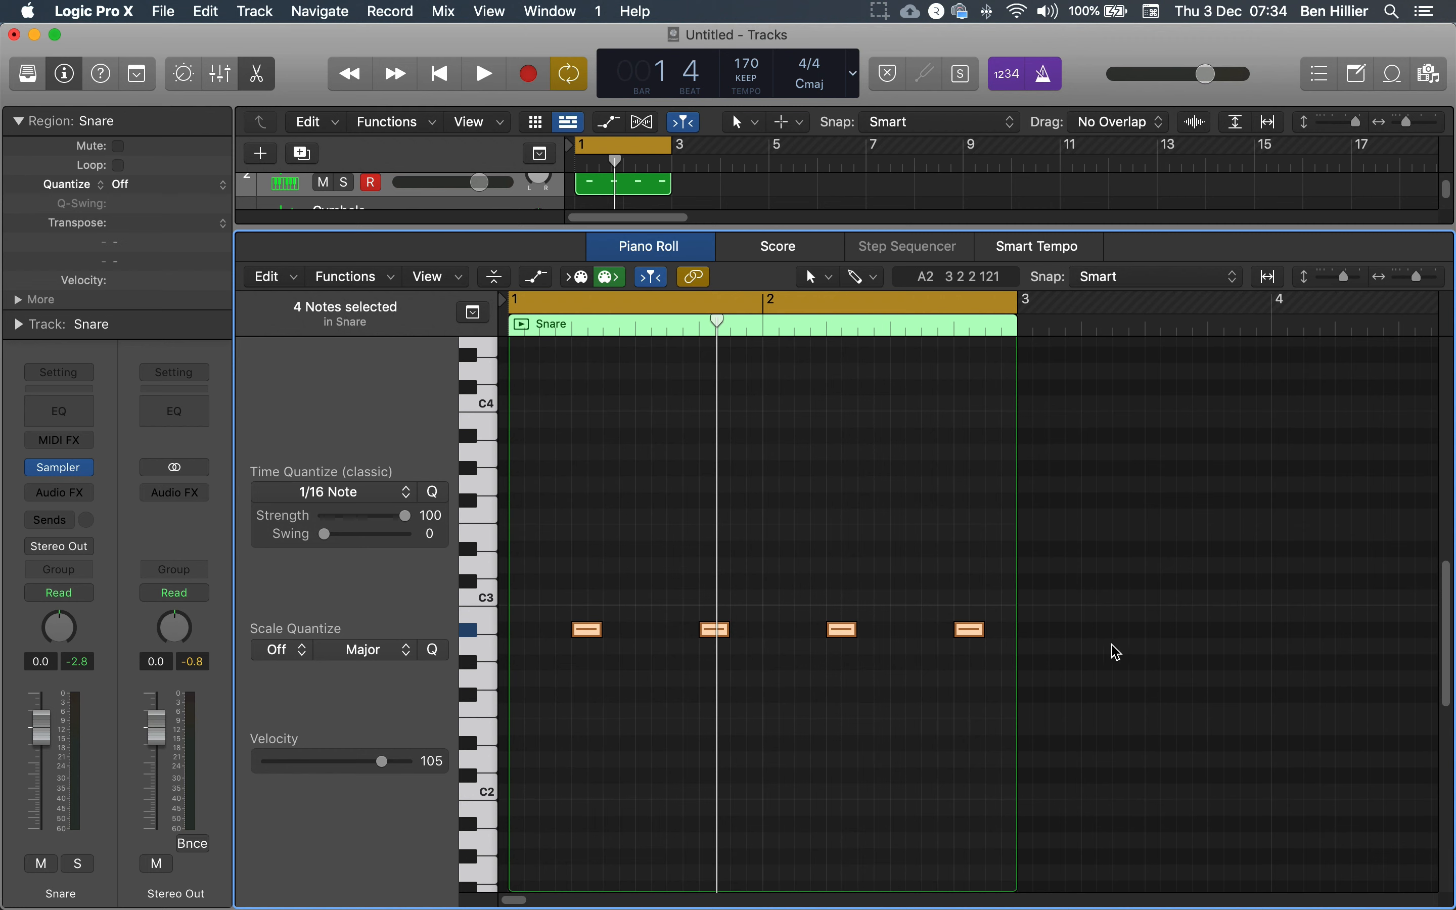
key(alt+Down)
key(alt+Up)
key(alt+Down)
key(alt+Up)
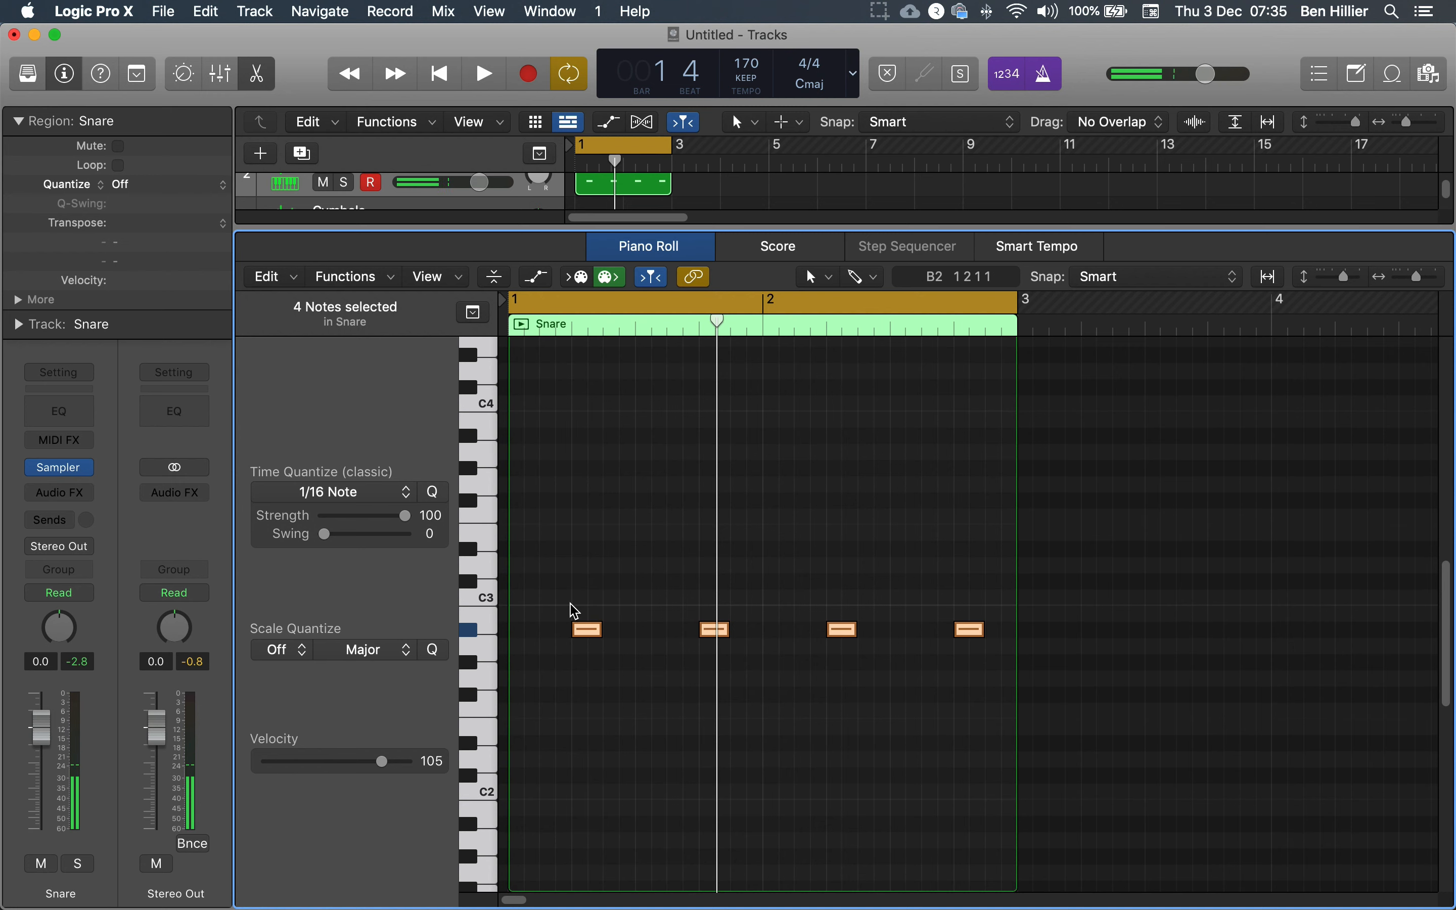
Copy the four A#2 snare notes one semitone down to A2 at the same beat positions
drag(563, 596, 1096, 647)
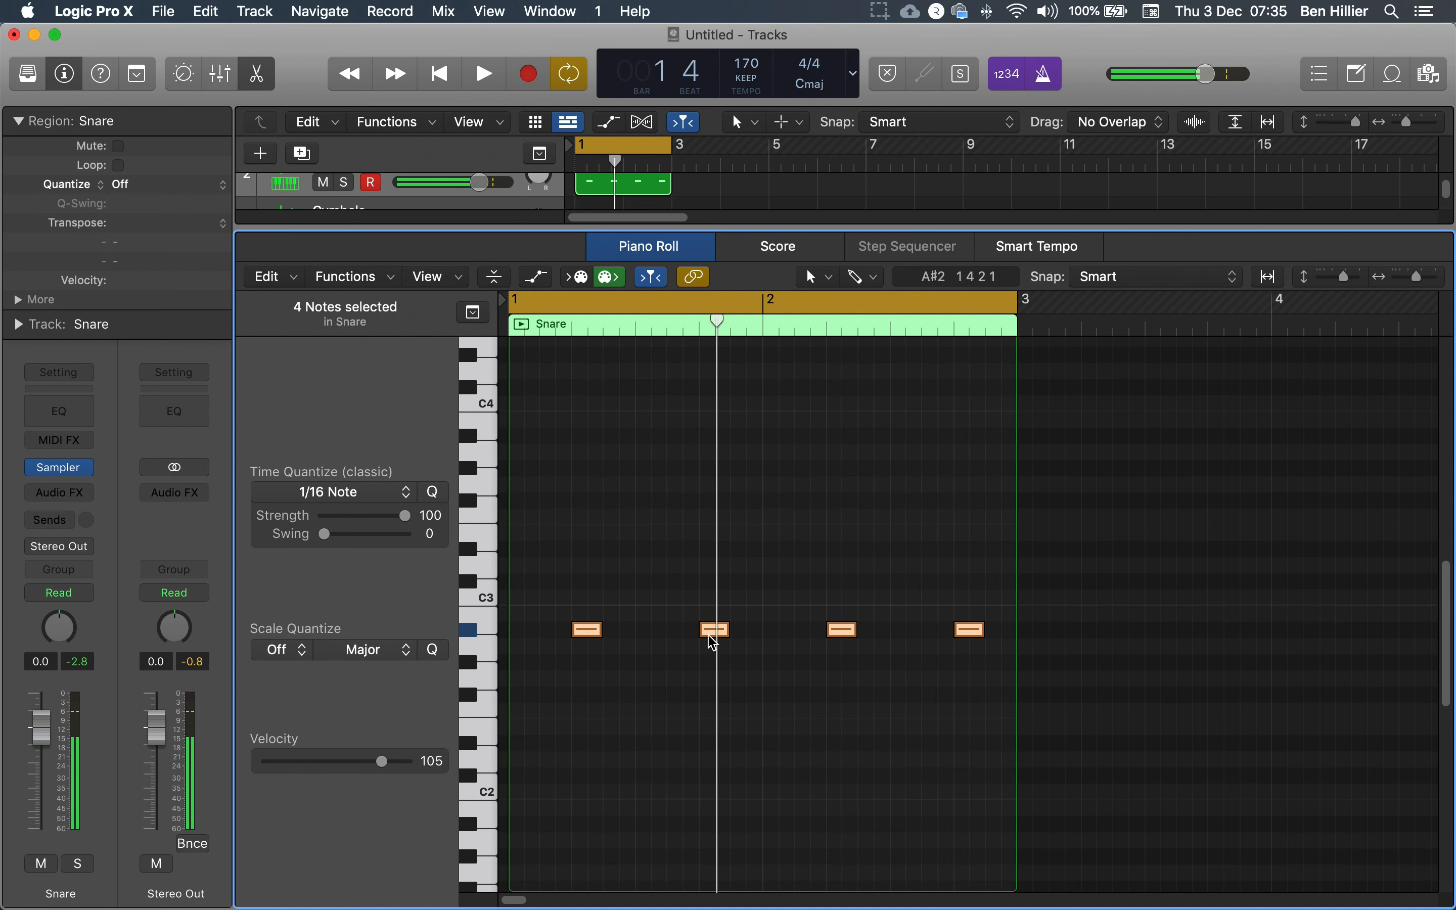
mouse_move(590, 631)
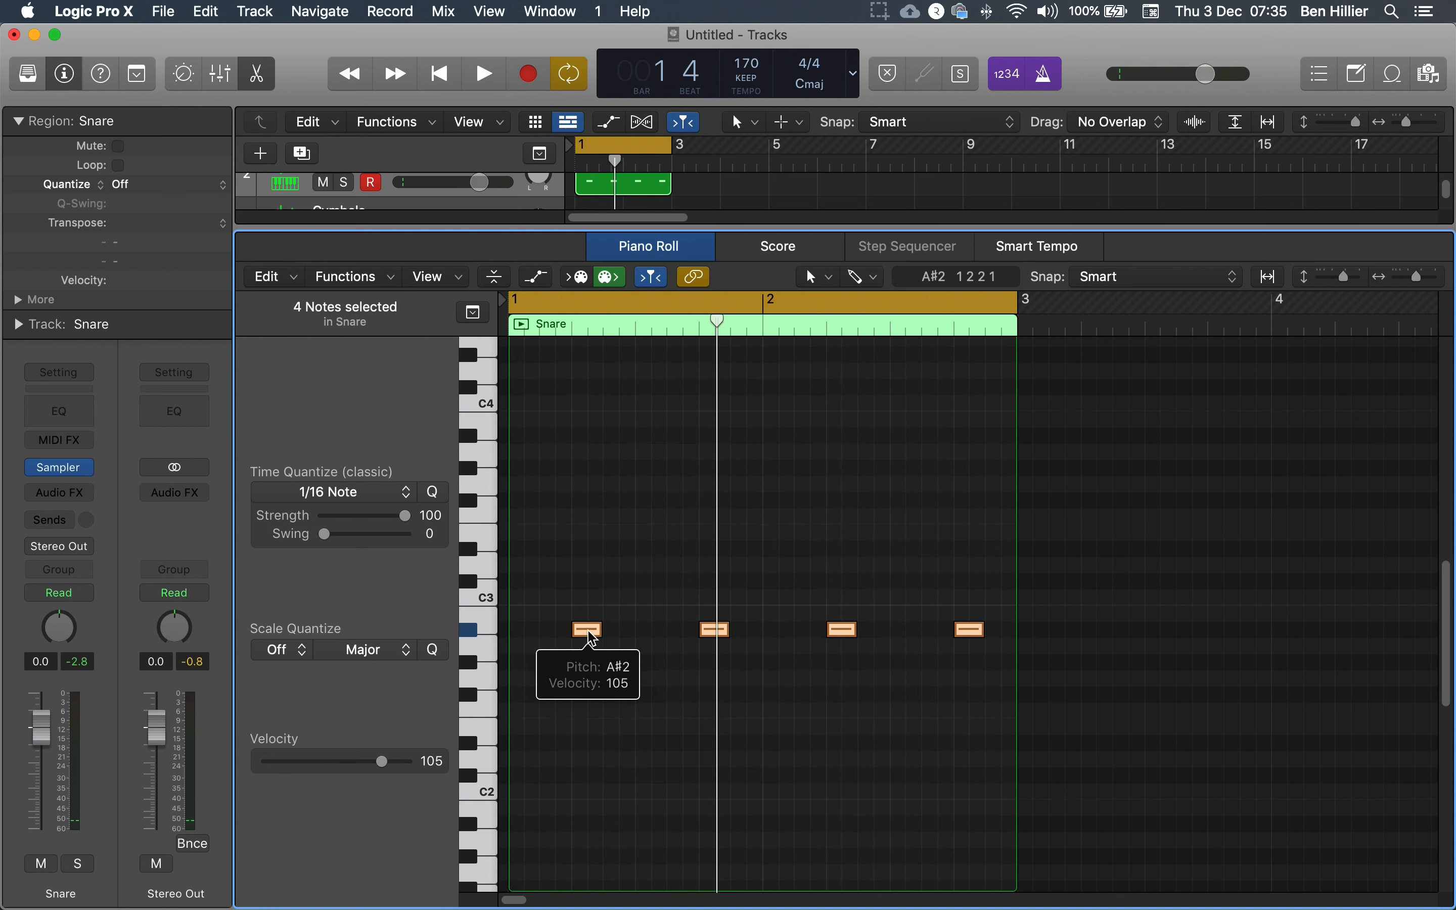
drag(591, 638, 589, 648)
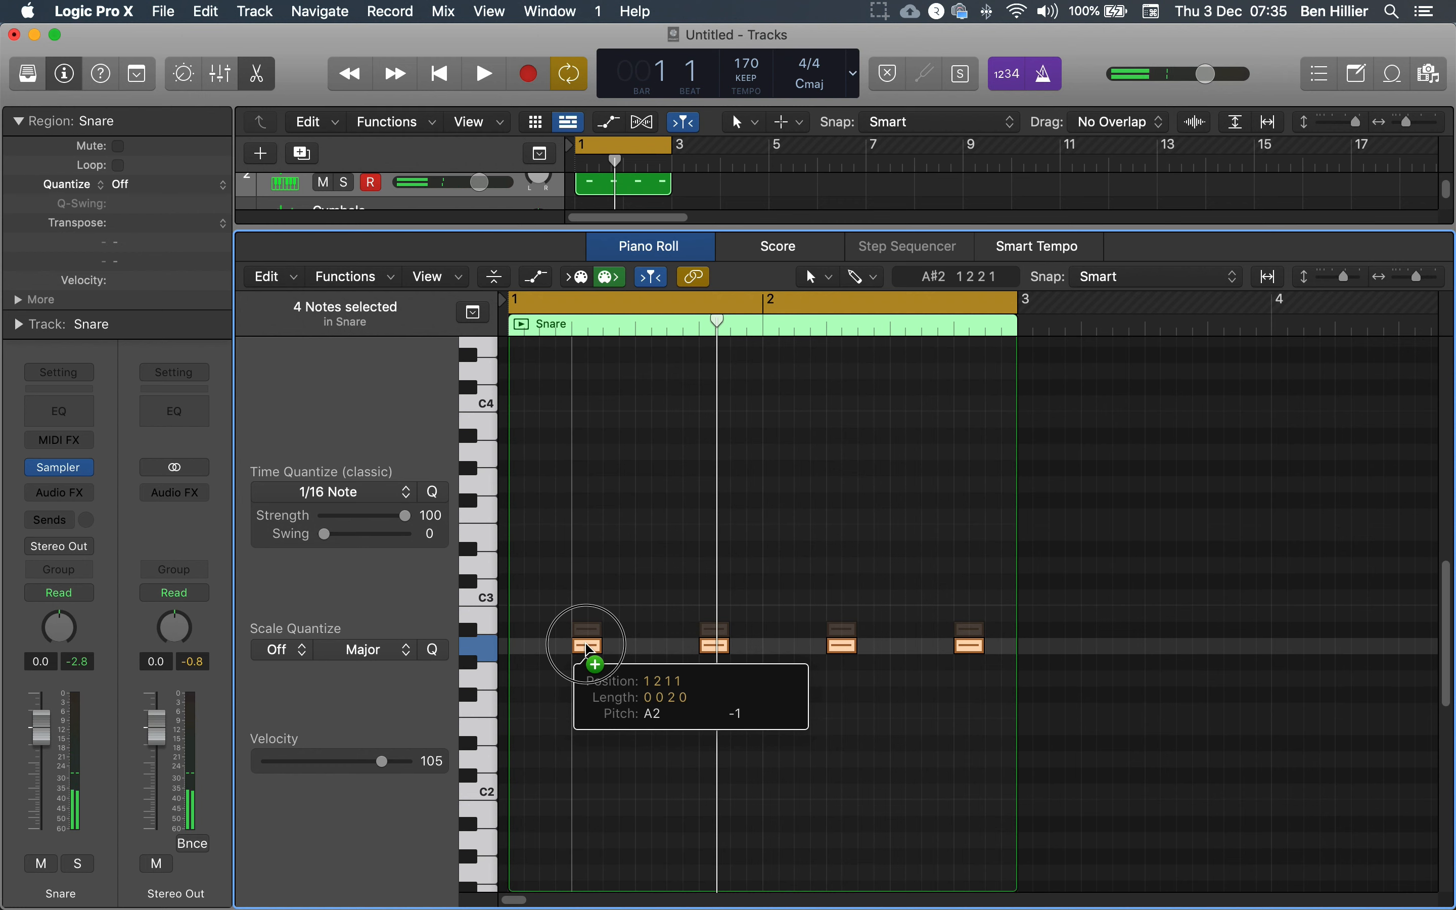
drag(586, 647, 588, 648)
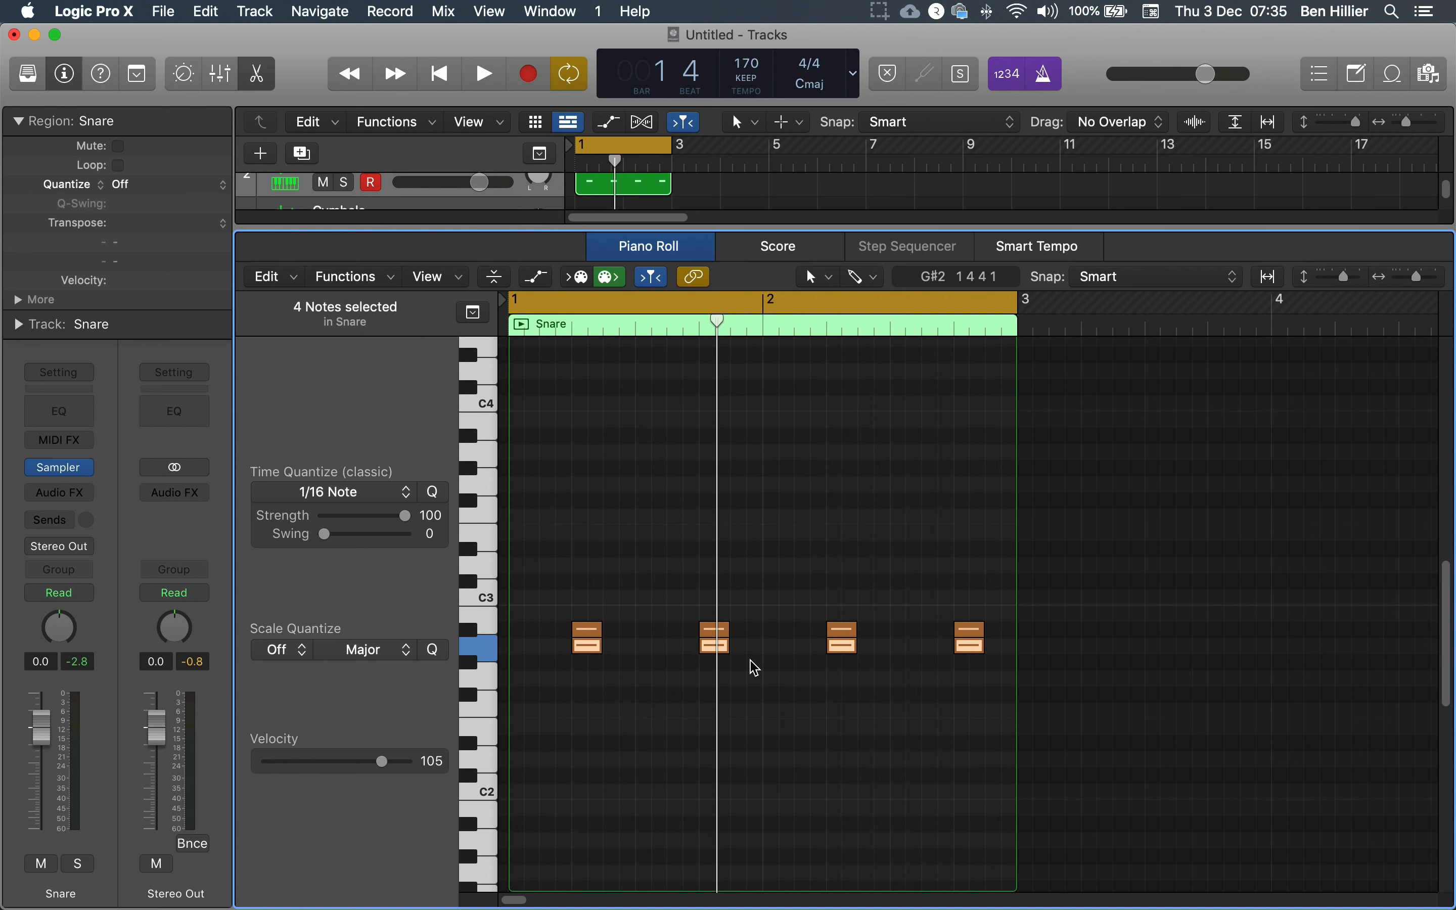
Compare playback with and without the A2 layer by undoing and redoing the note copy
key(space)
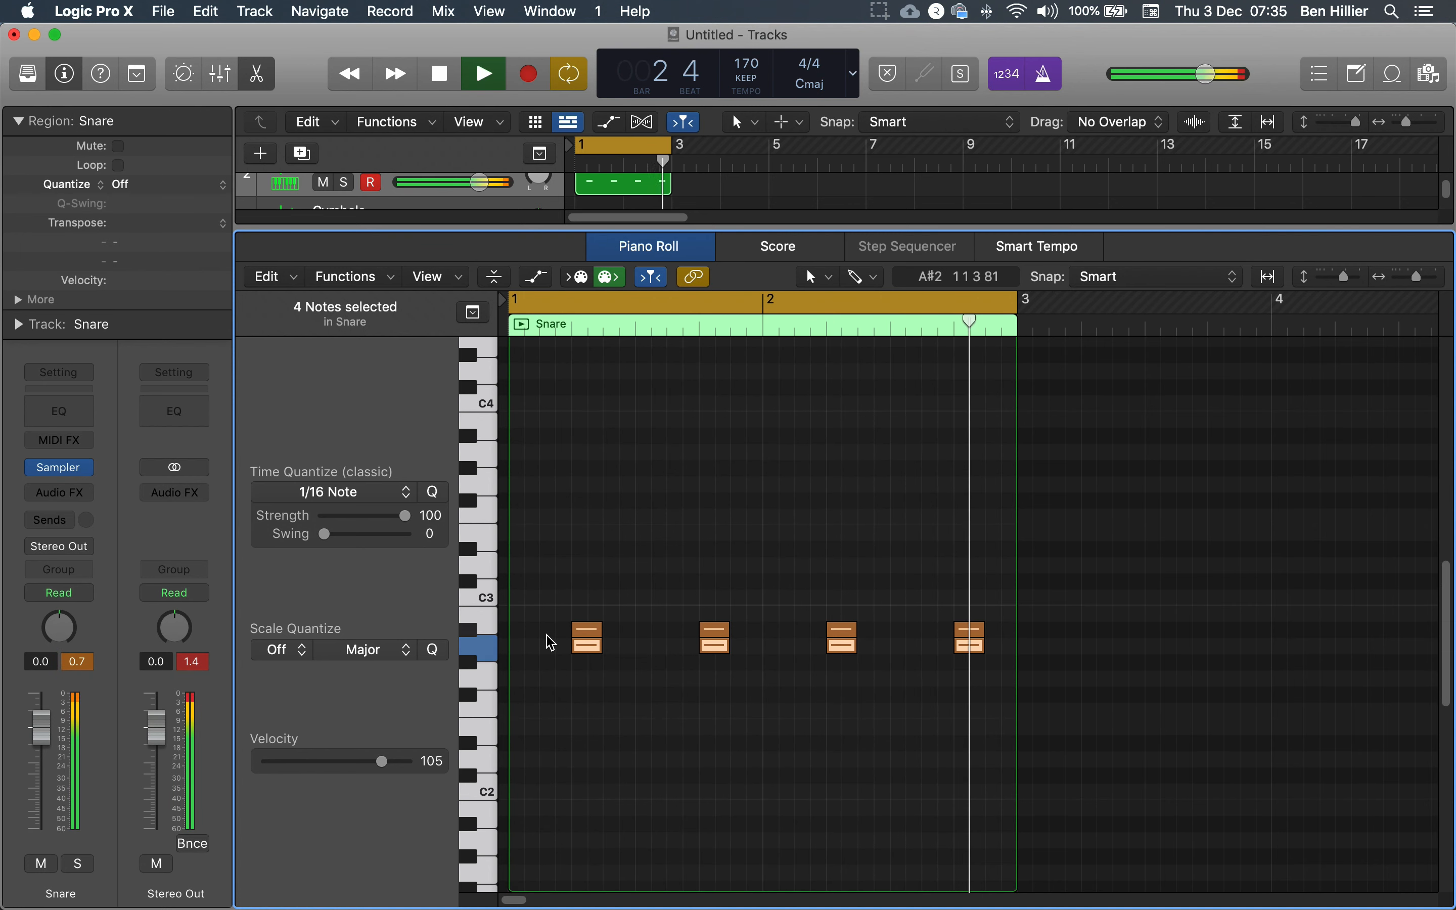
key(space)
key(space)
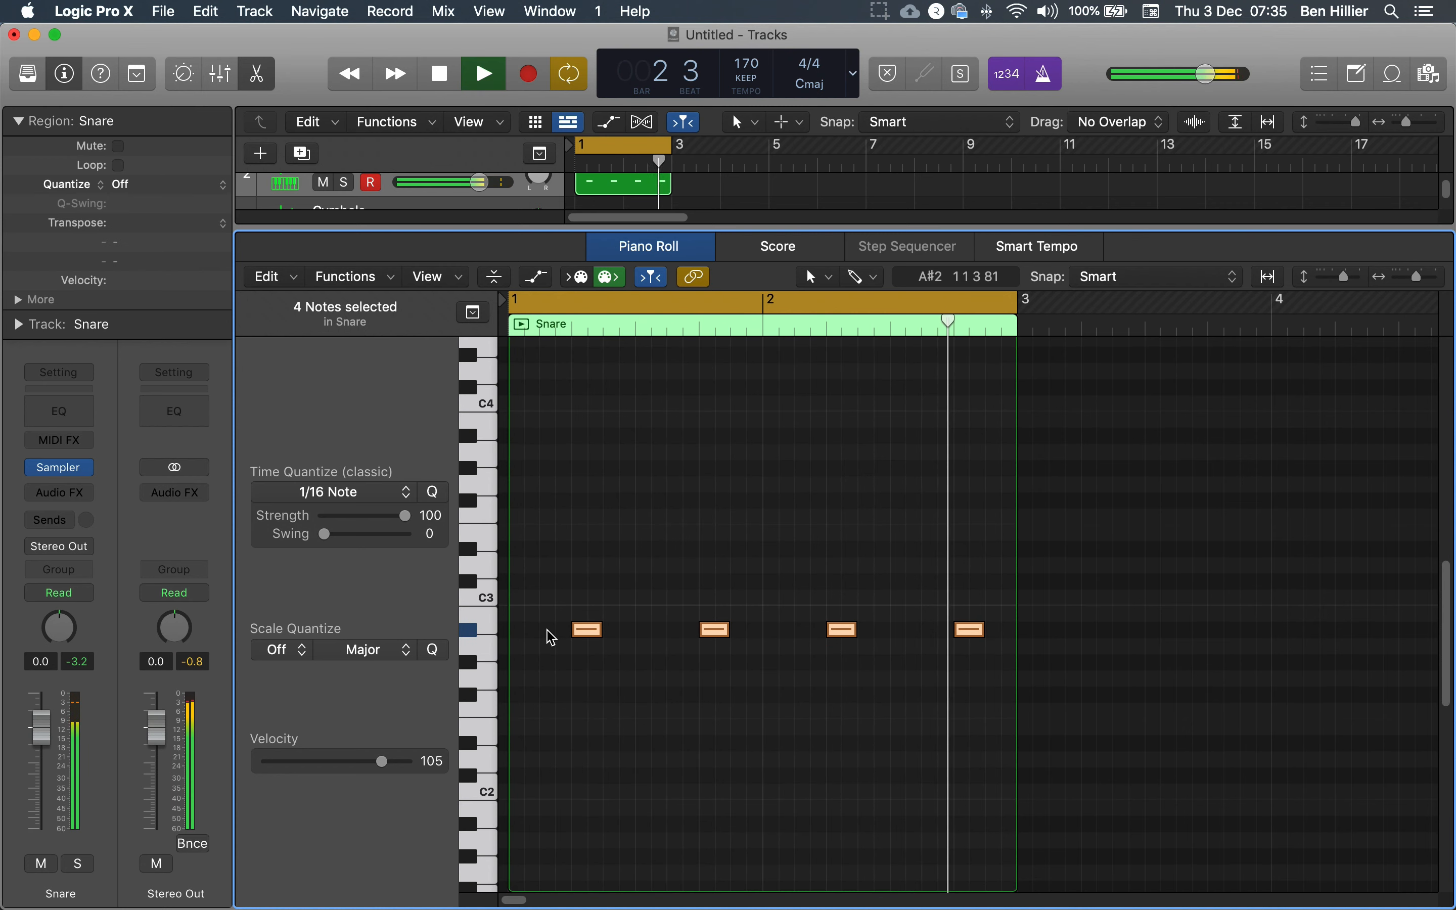
key(space)
key(super+shift+z)
key(space)
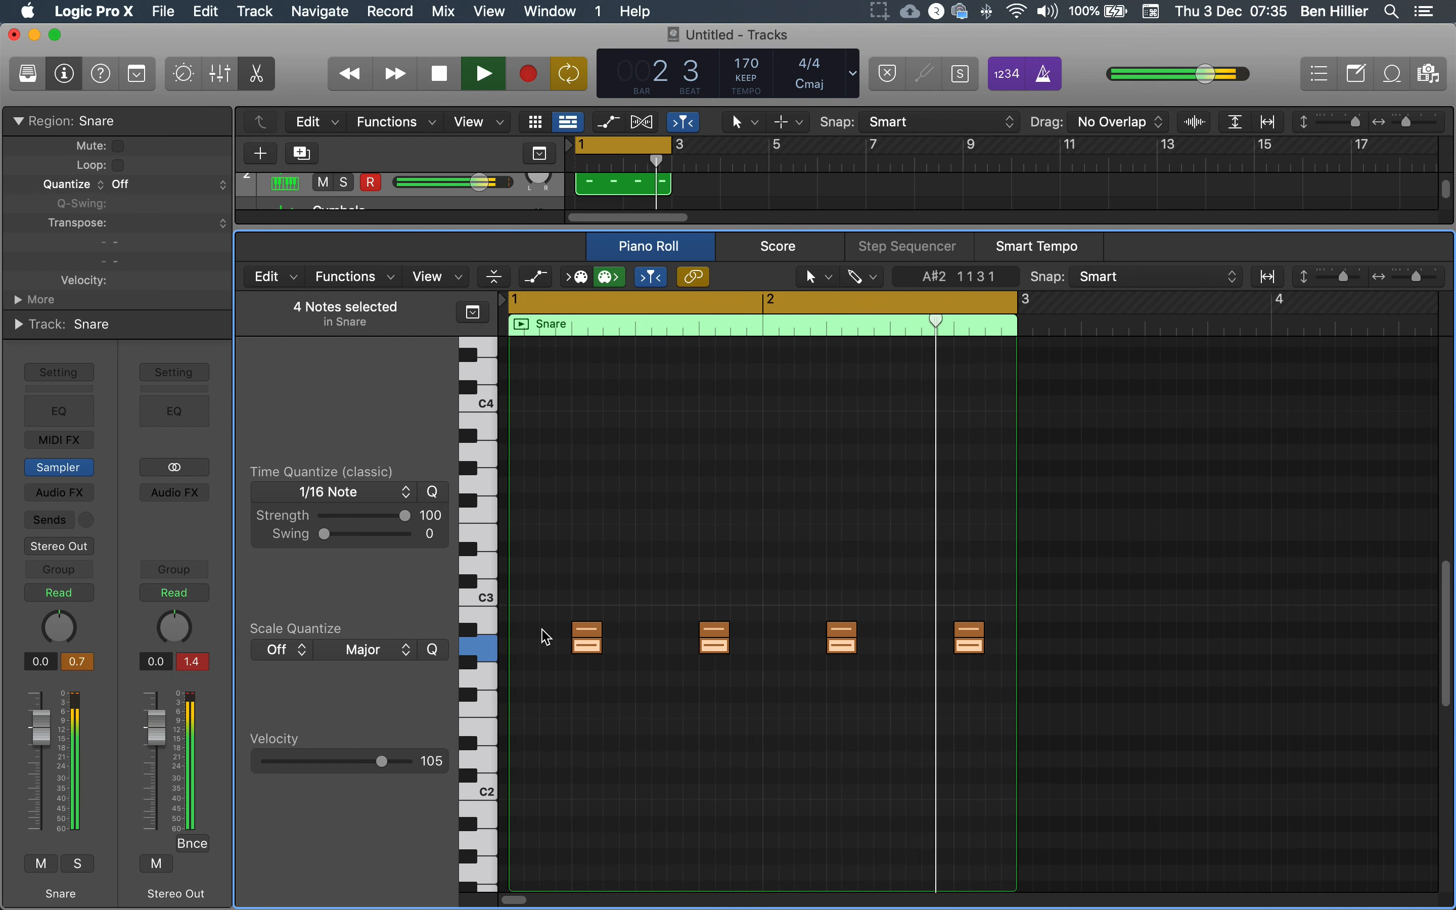
key(space)
Select only the four A#2 notes and set their velocity to 82 while playing back the loop
drag(545, 624, 1026, 620)
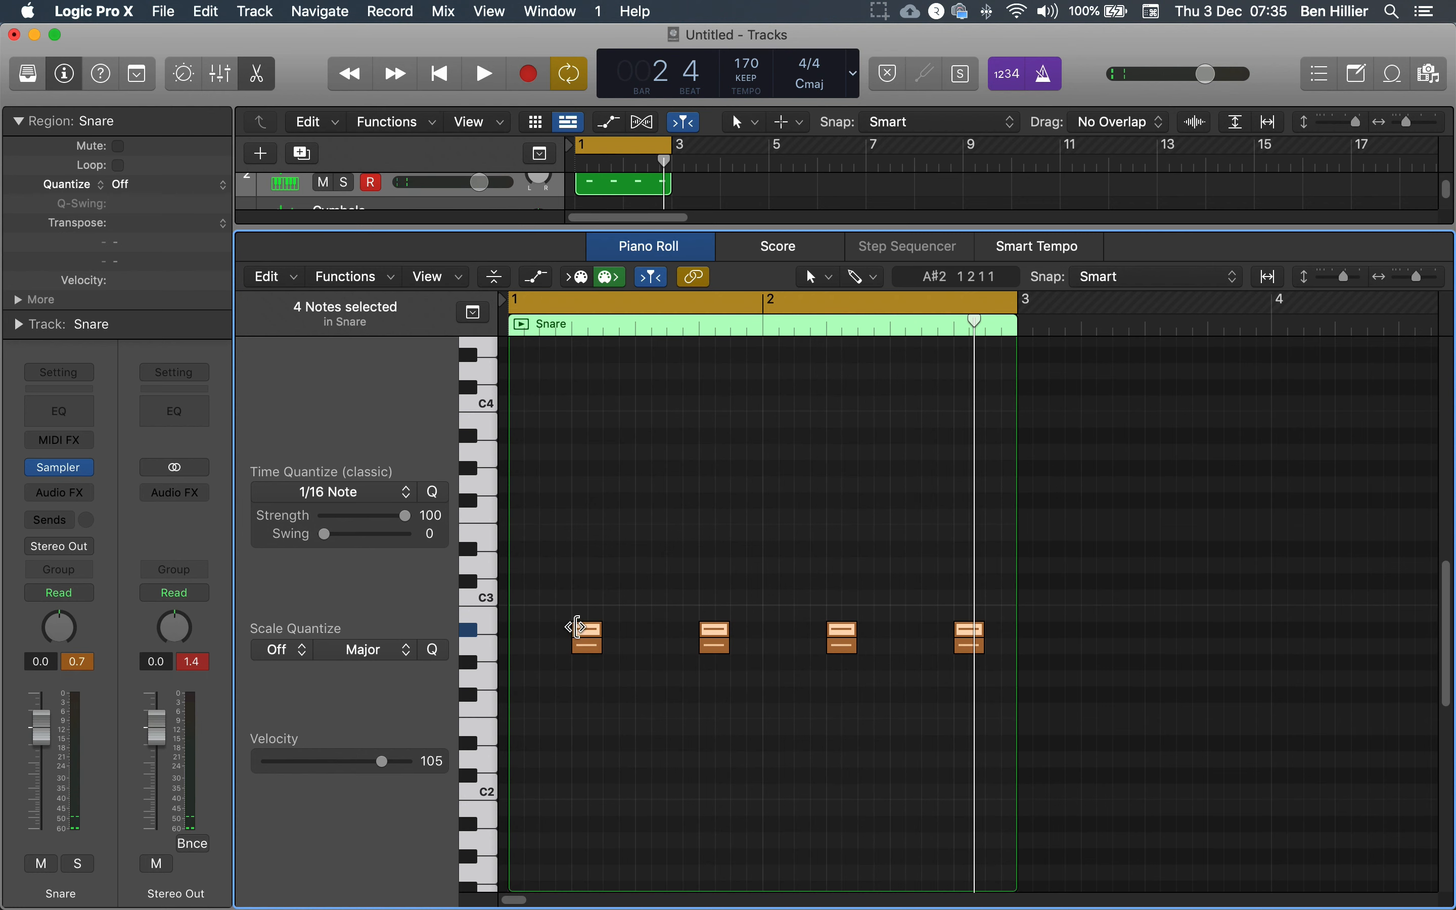
click(556, 607)
drag(553, 633, 1035, 635)
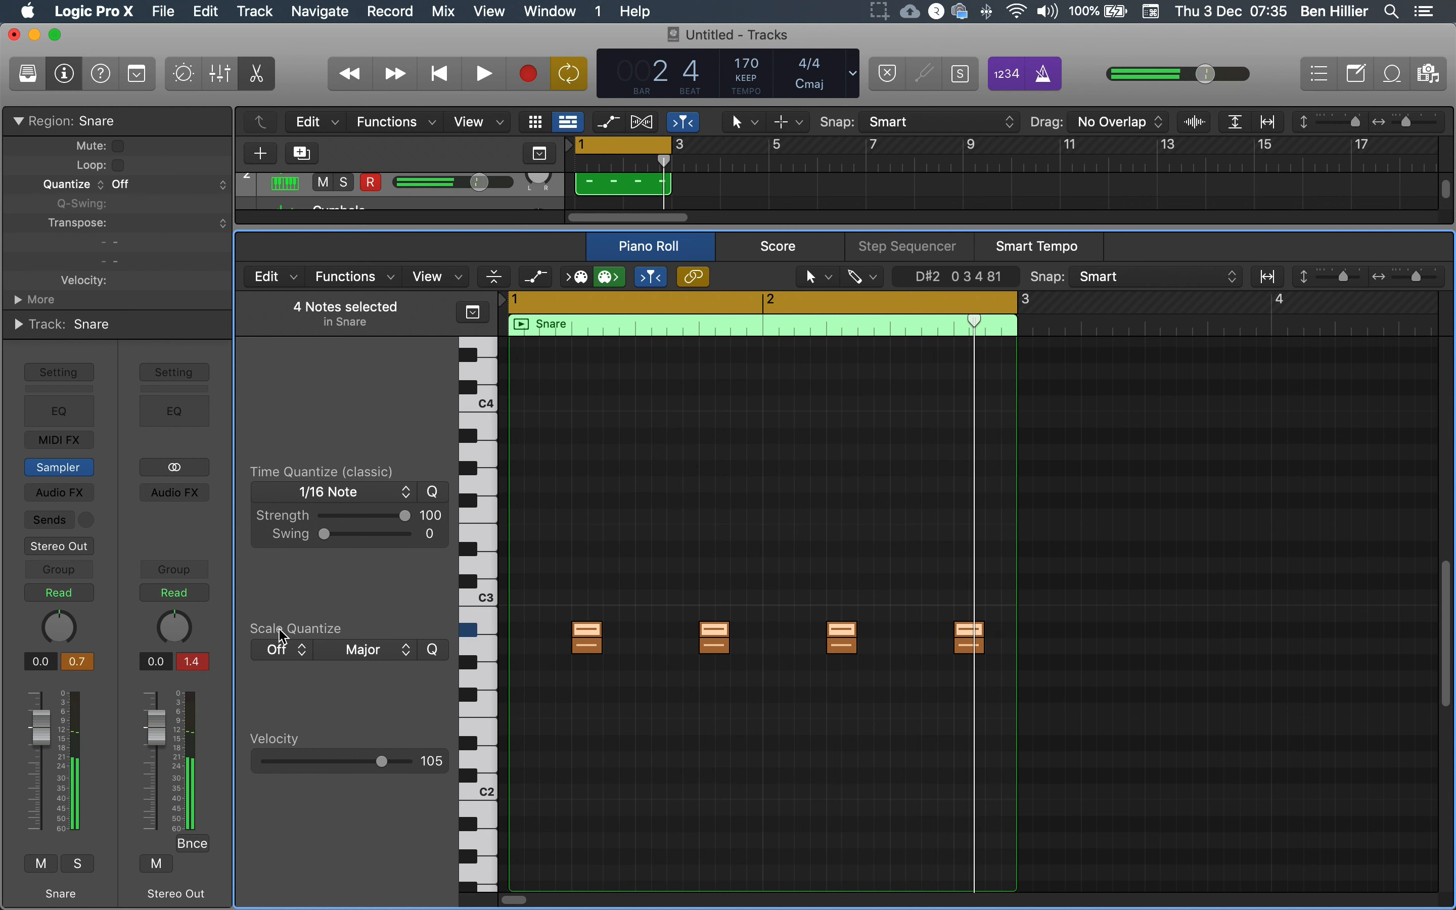
drag(385, 766, 324, 766)
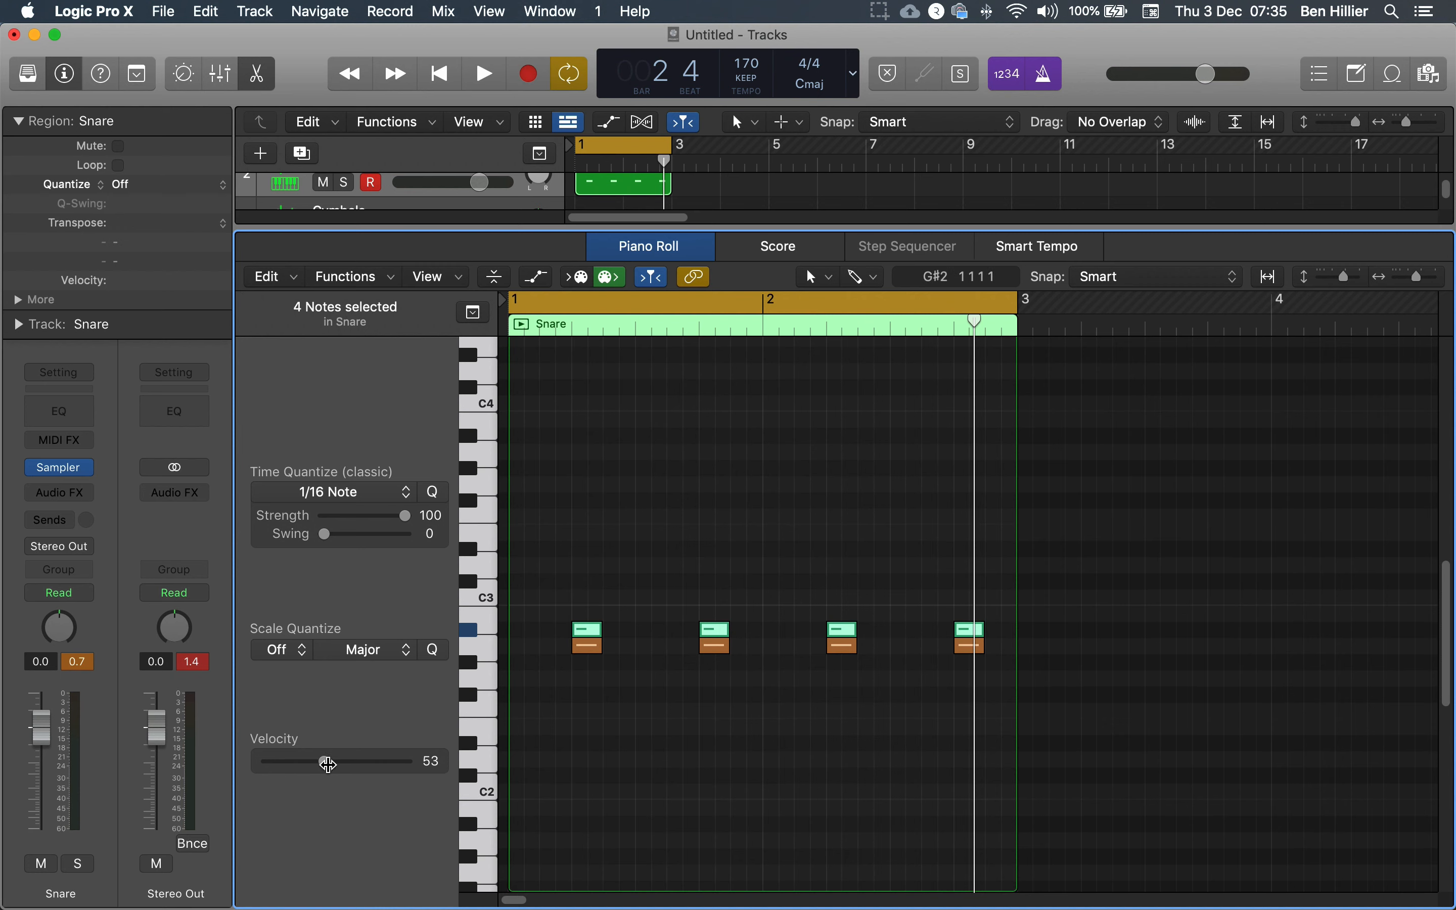
key(space)
drag(328, 764, 363, 772)
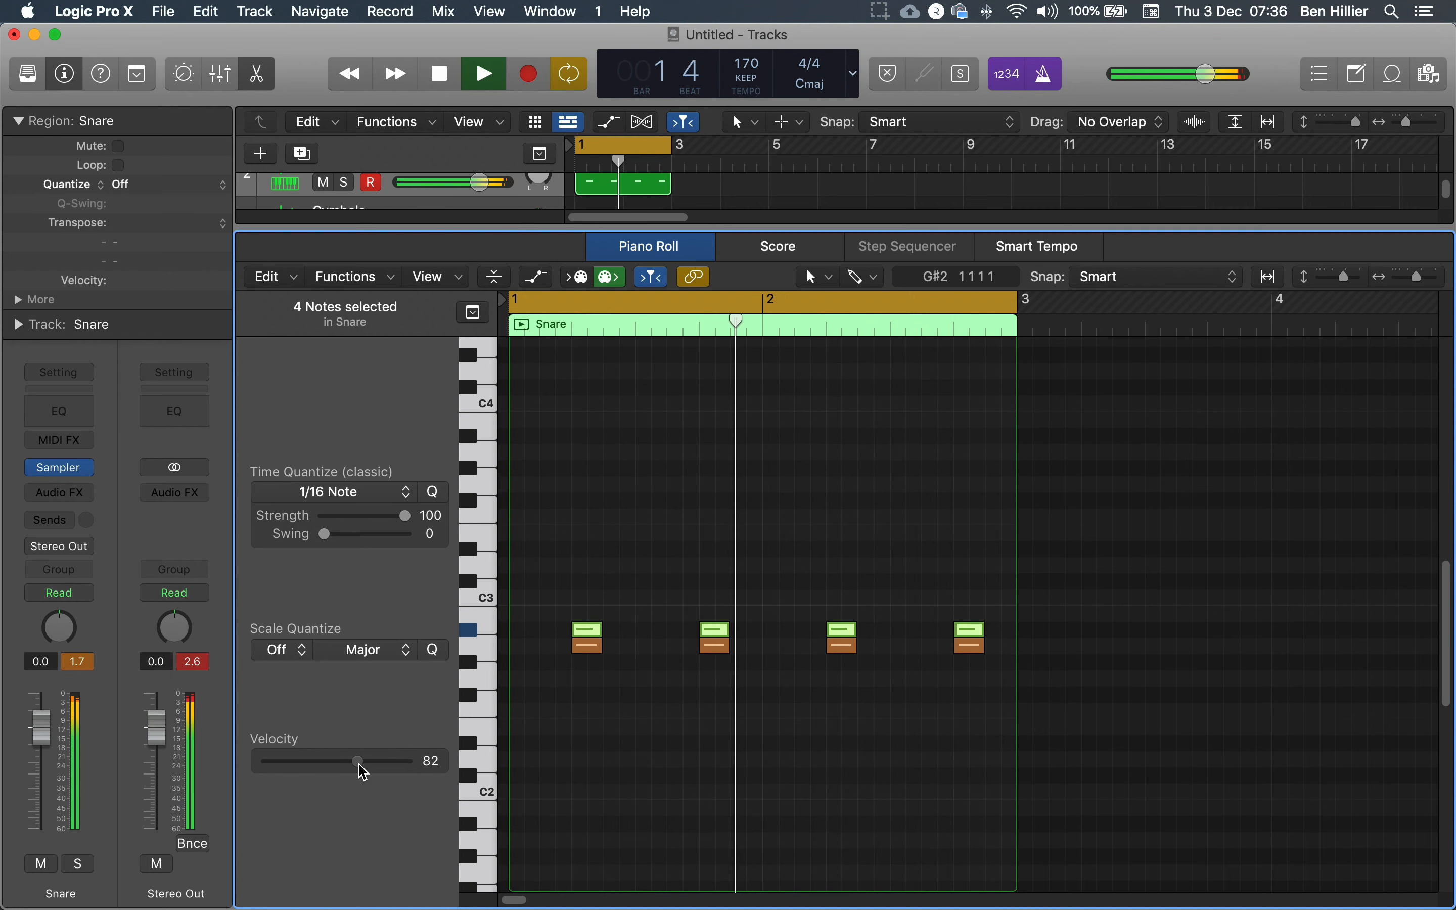
key(space)
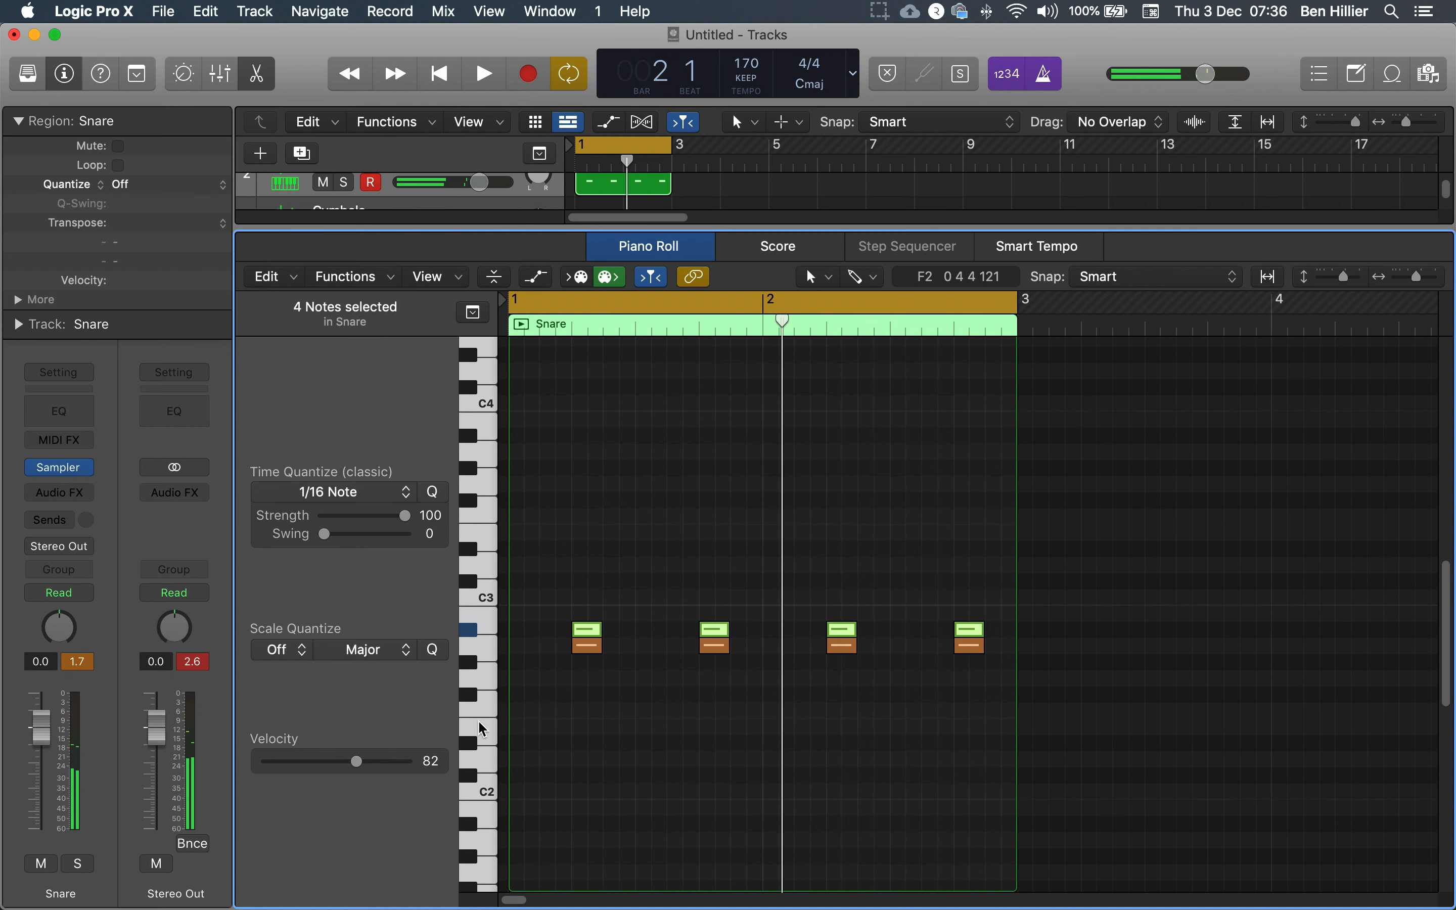
Audition lower and higher snare pitches on the Piano Roll keyboard to find another layer around A3
click(484, 730)
click(487, 541)
click(488, 512)
click(488, 474)
click(485, 461)
click(484, 434)
click(480, 455)
click(480, 455)
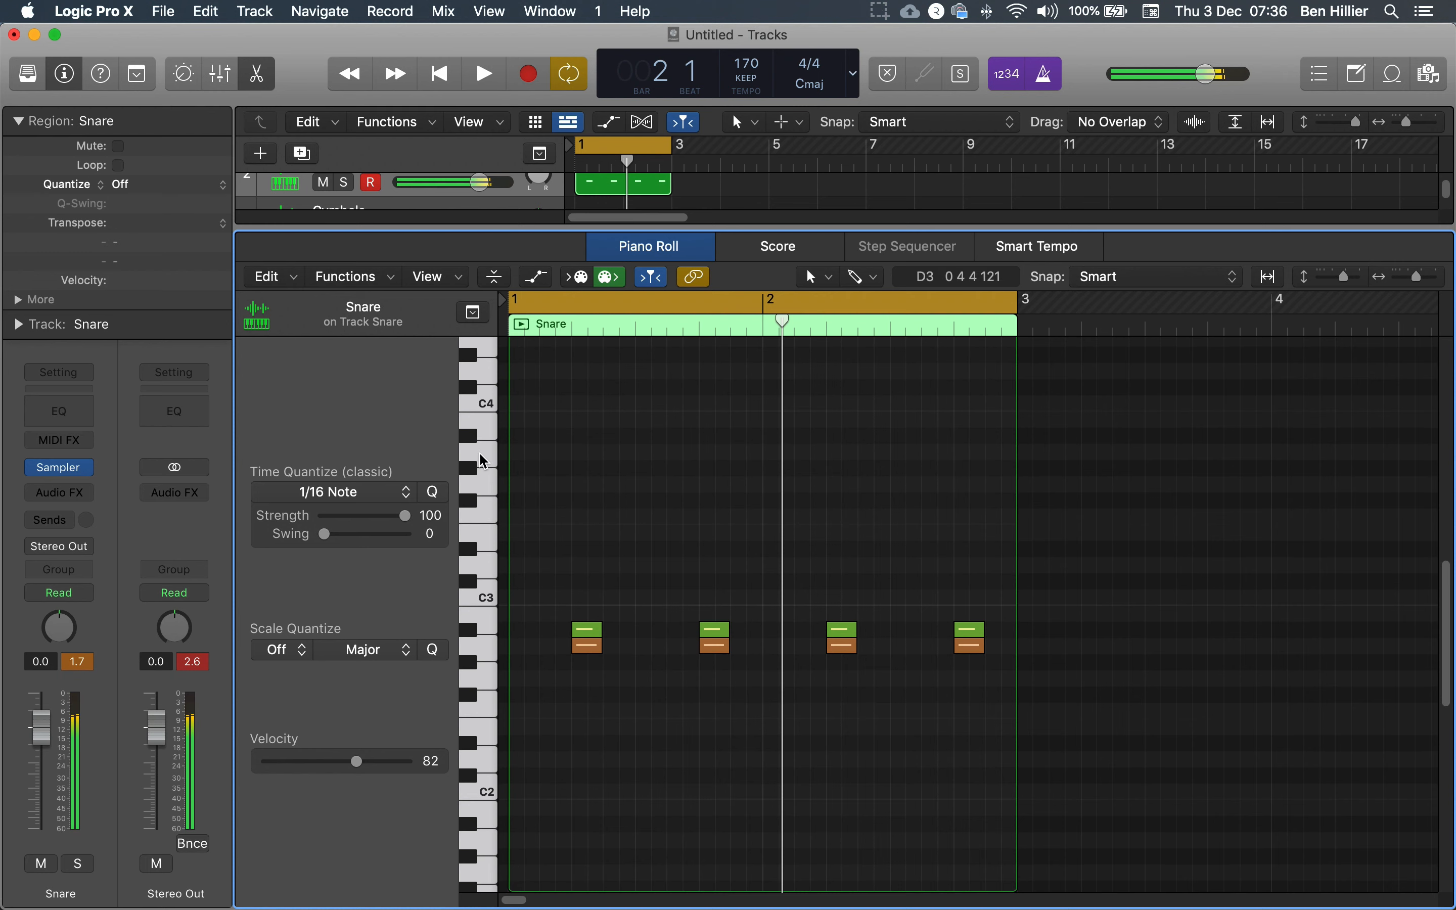
Copy the four A2 notes an octave up to A3 and play back the layered snare
click(573, 651)
drag(573, 651, 1076, 663)
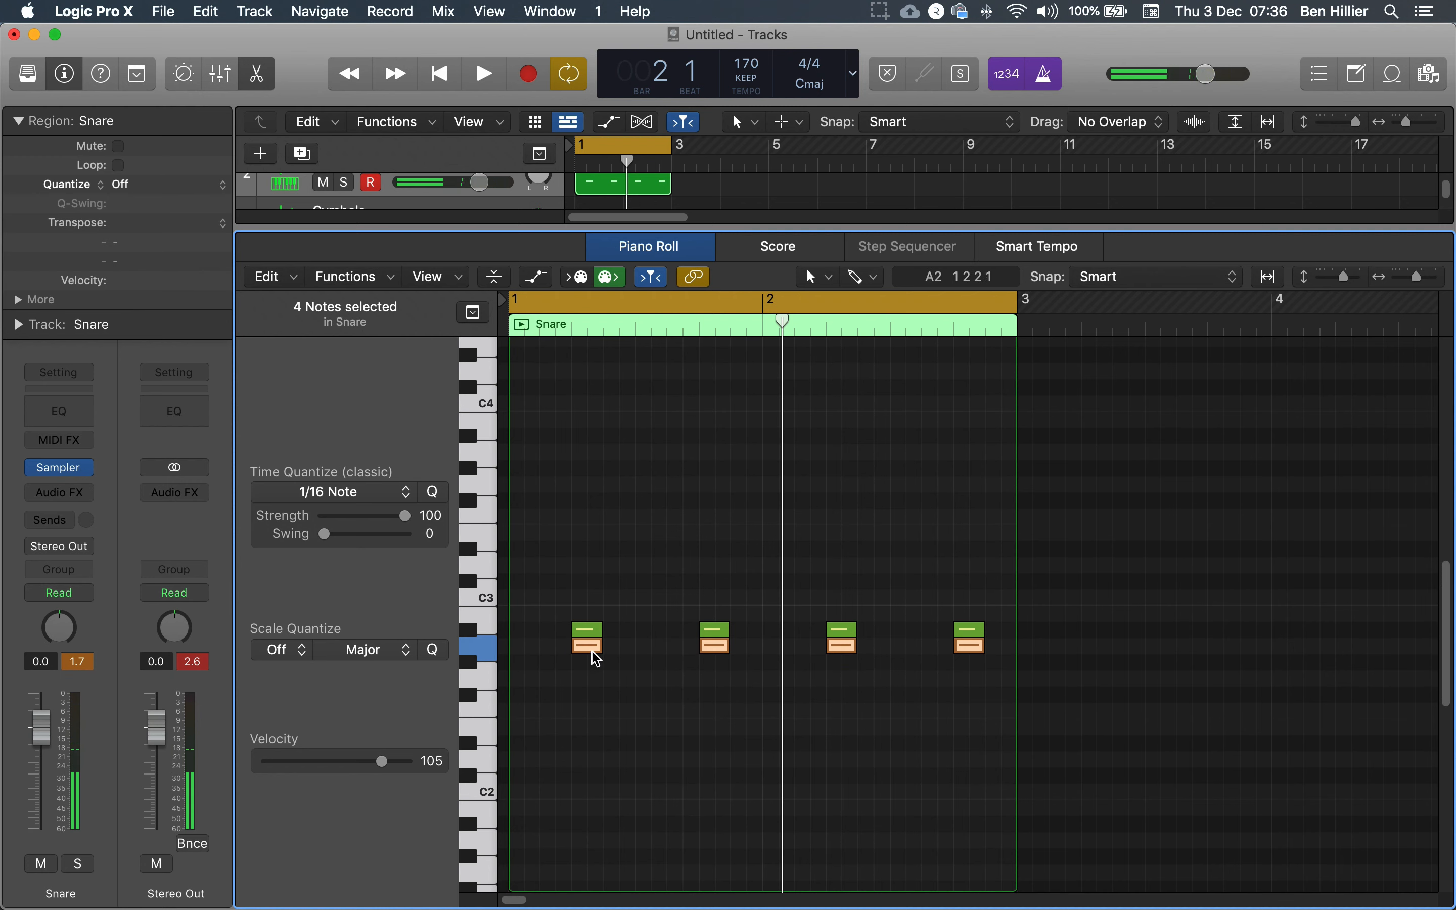
drag(594, 651, 591, 462)
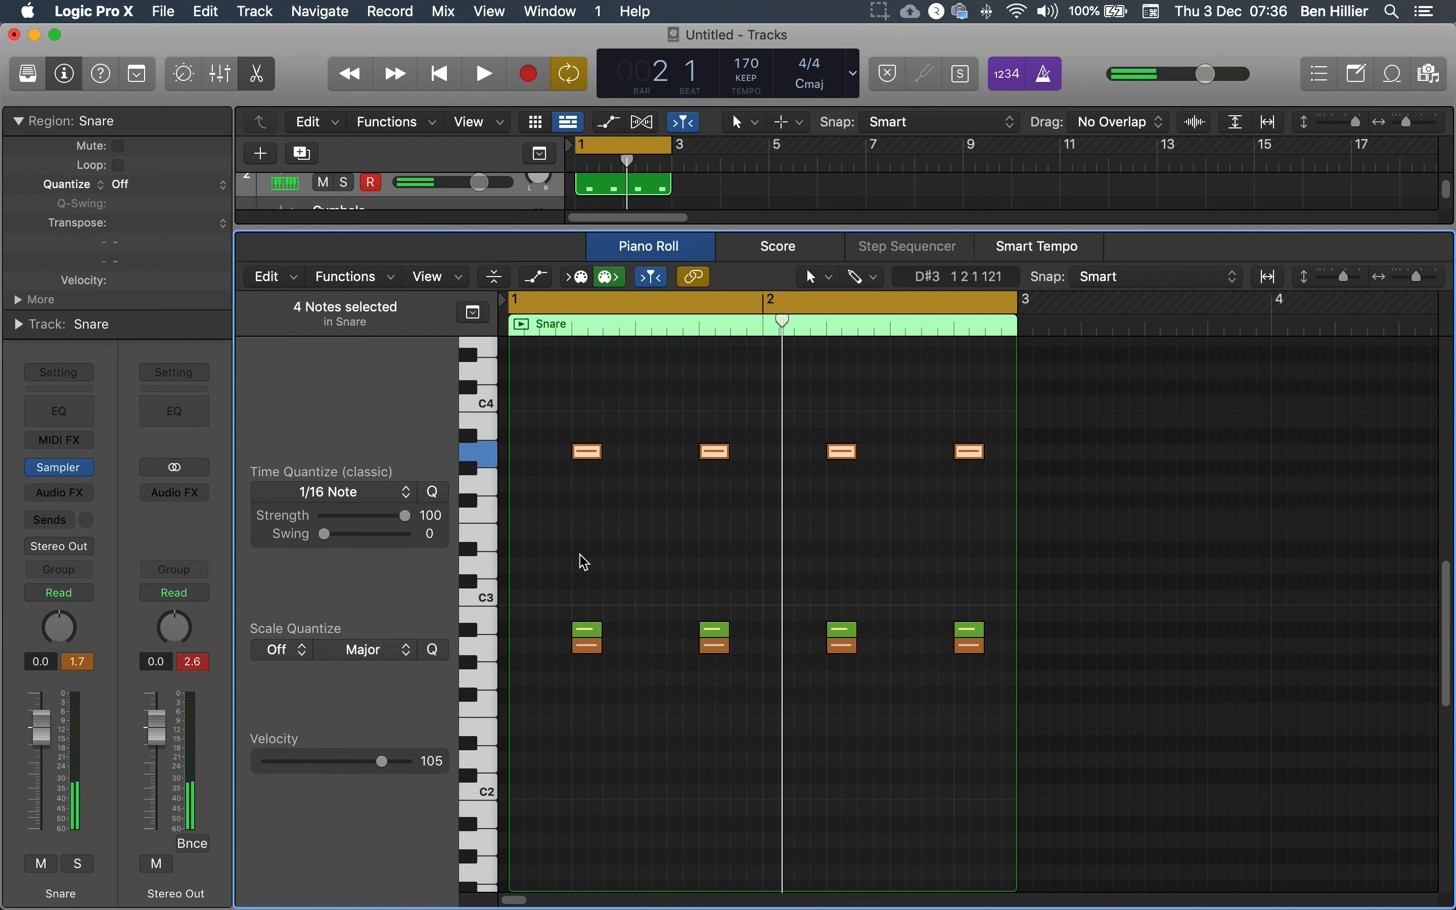
key(space)
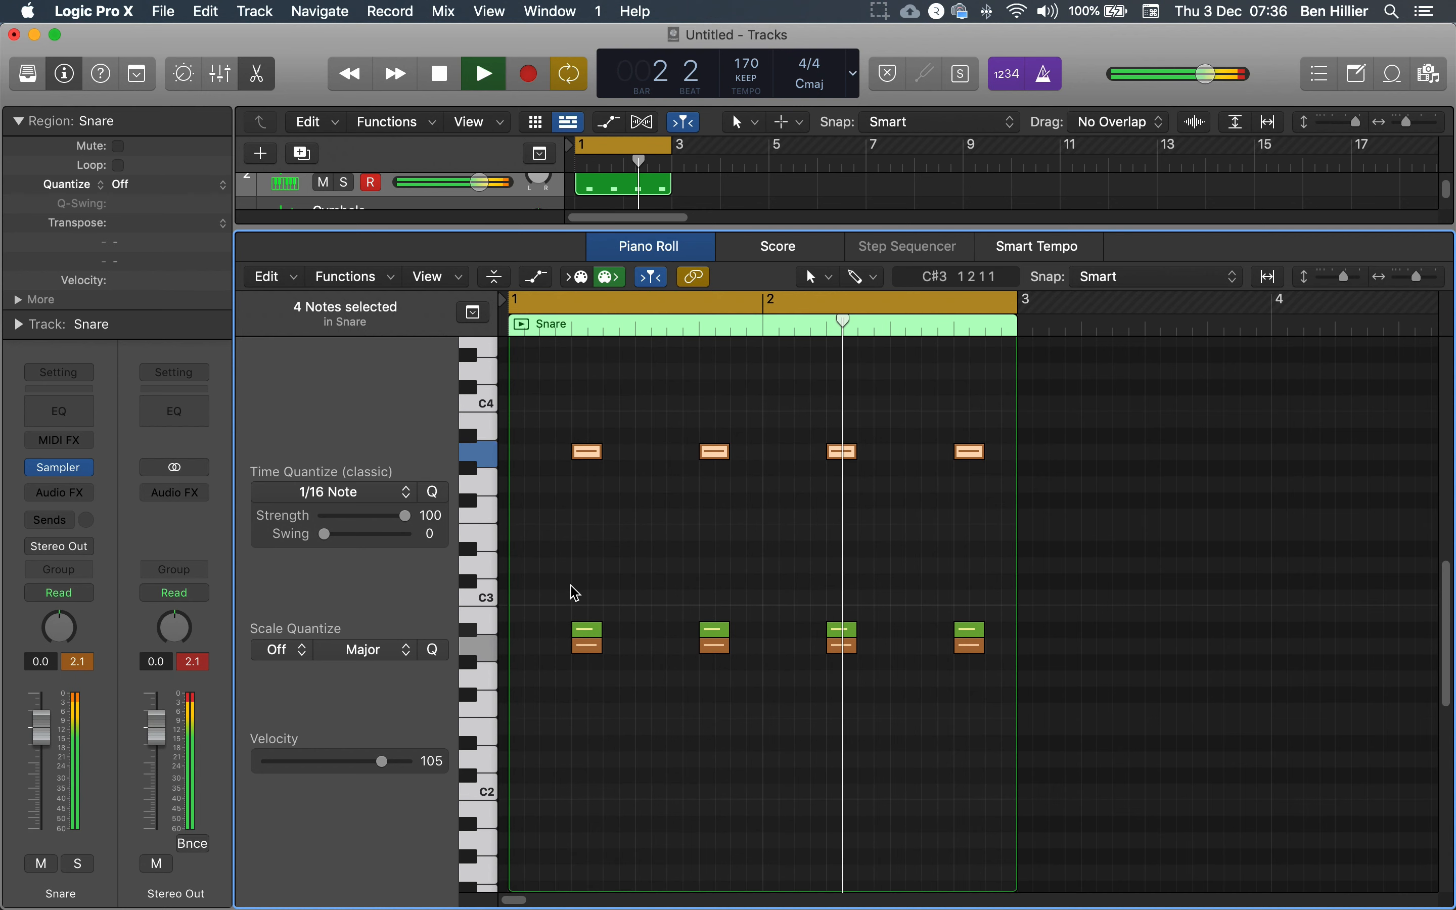
key(space)
Select the four A3 notes and set their velocity to 91 while playing back the loop
drag(563, 426, 1032, 475)
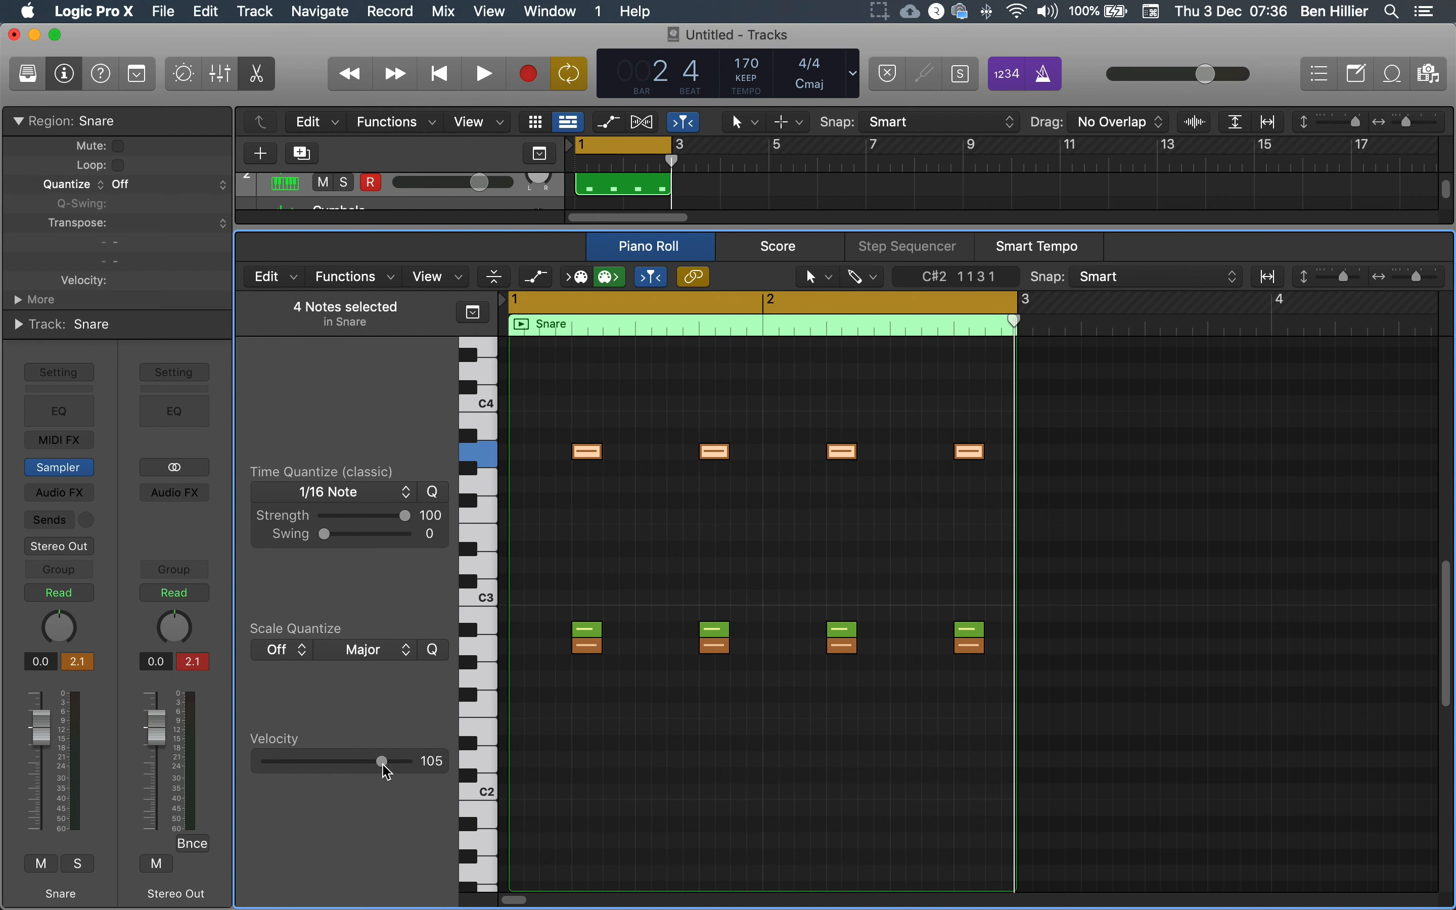
mouse_move(383, 765)
mouse_down()
mouse_move(270, 764)
mouse_move(369, 768)
mouse_up()
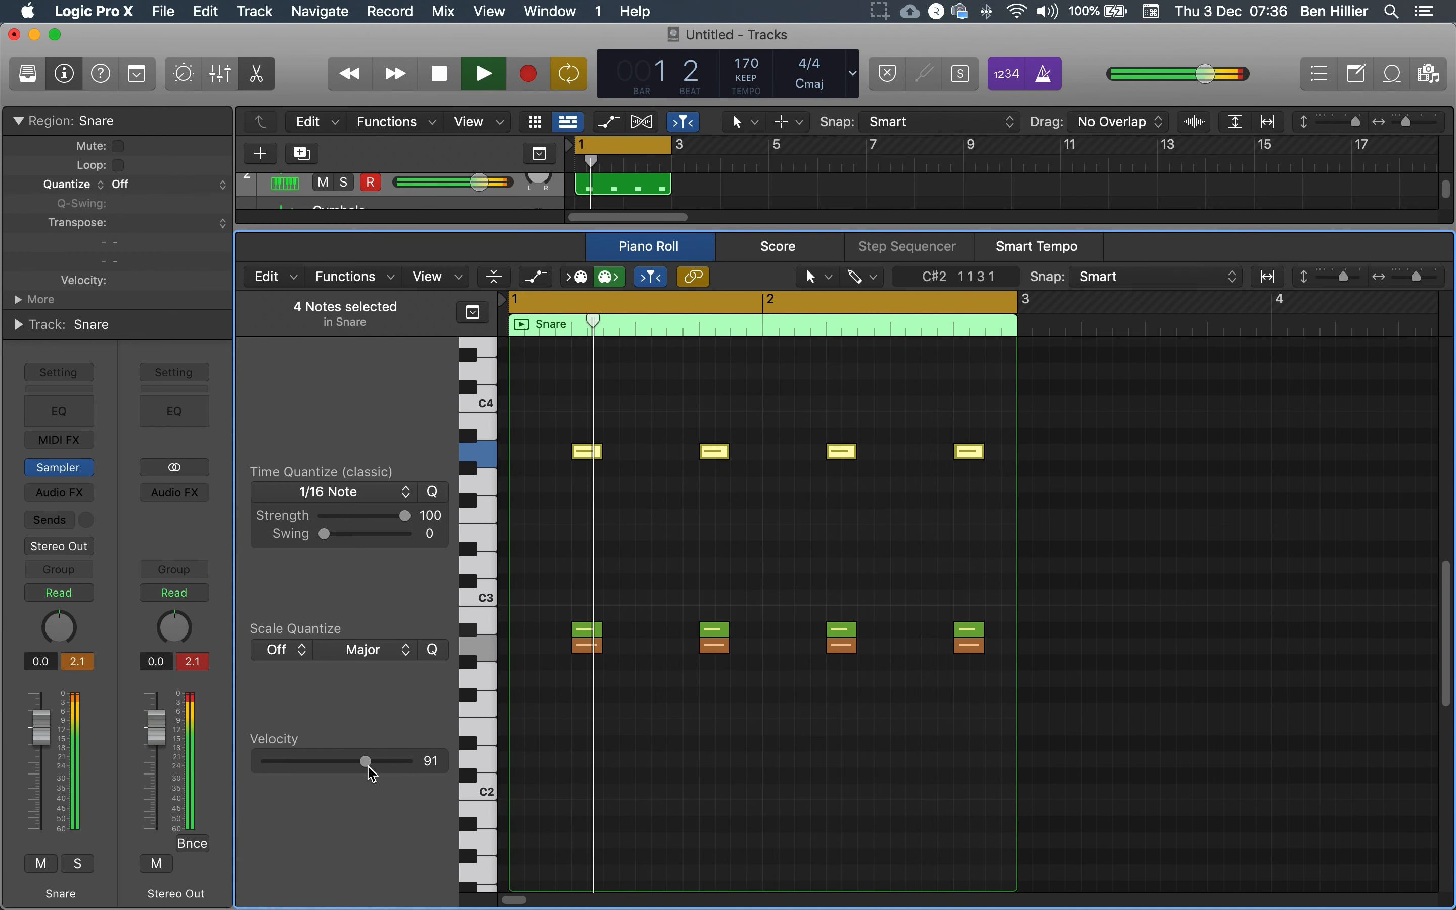
key(space)
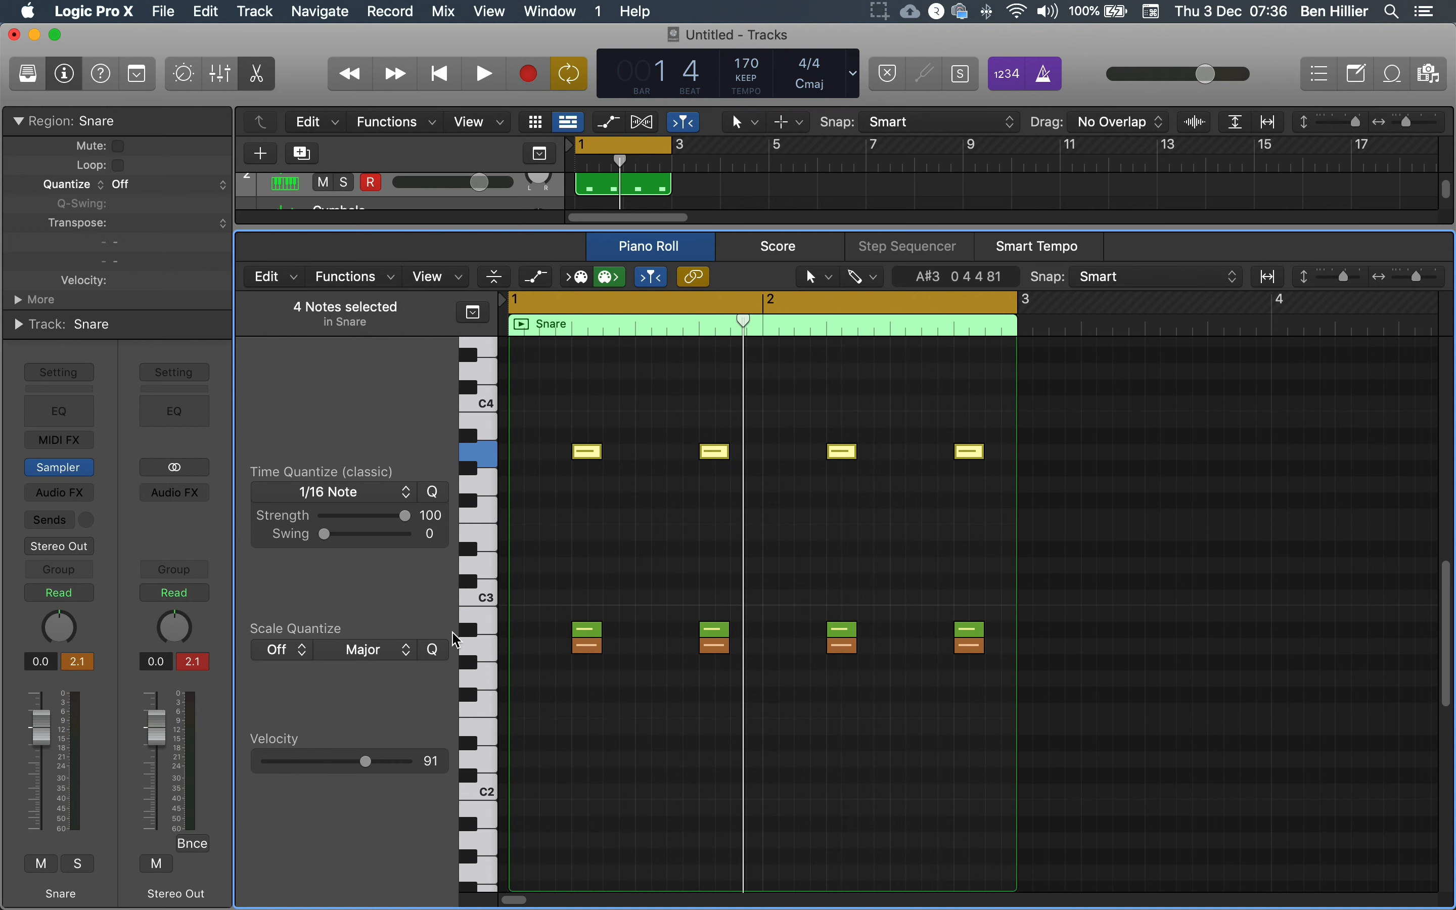
Audition the A2, A#2 and A3 snare layers one after another on the Piano Roll keyboard
click(492, 661)
click(481, 629)
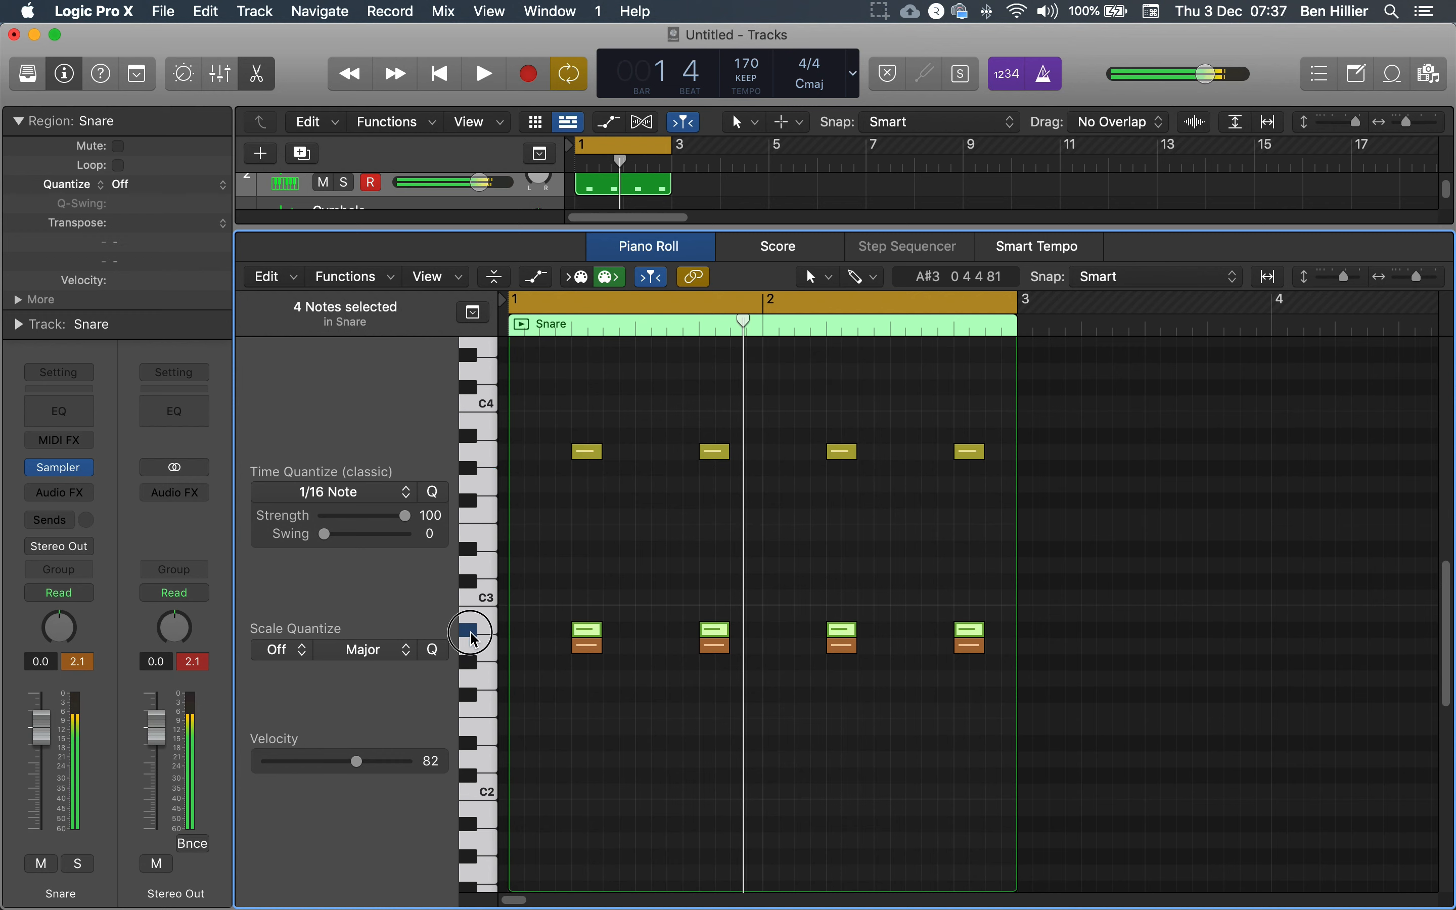
click(481, 453)
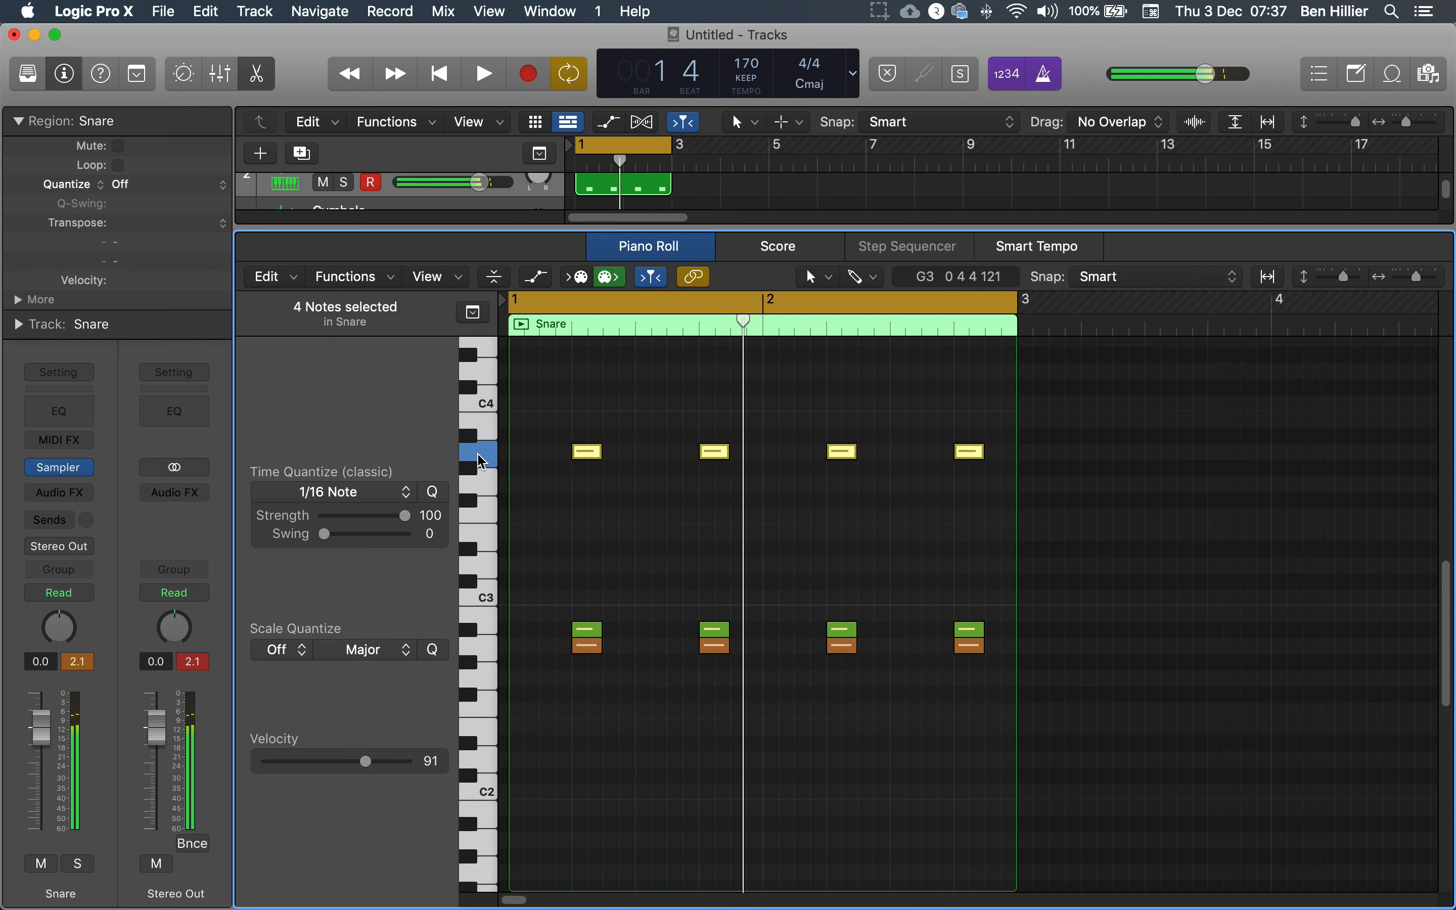
Play back the kick and layered snare loop, and return to the full track view
key(space)
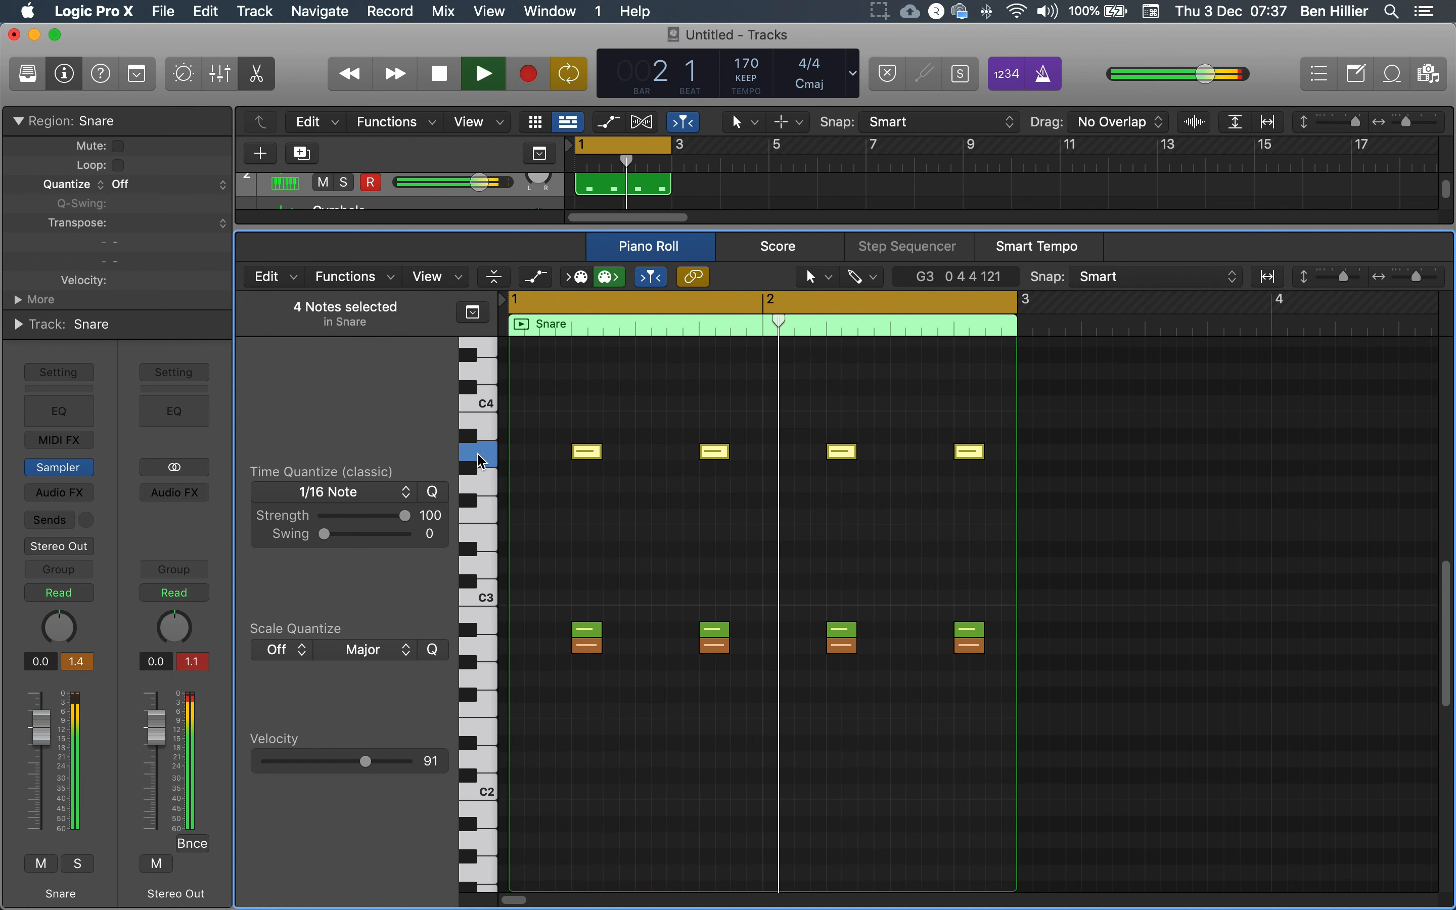
key(space)
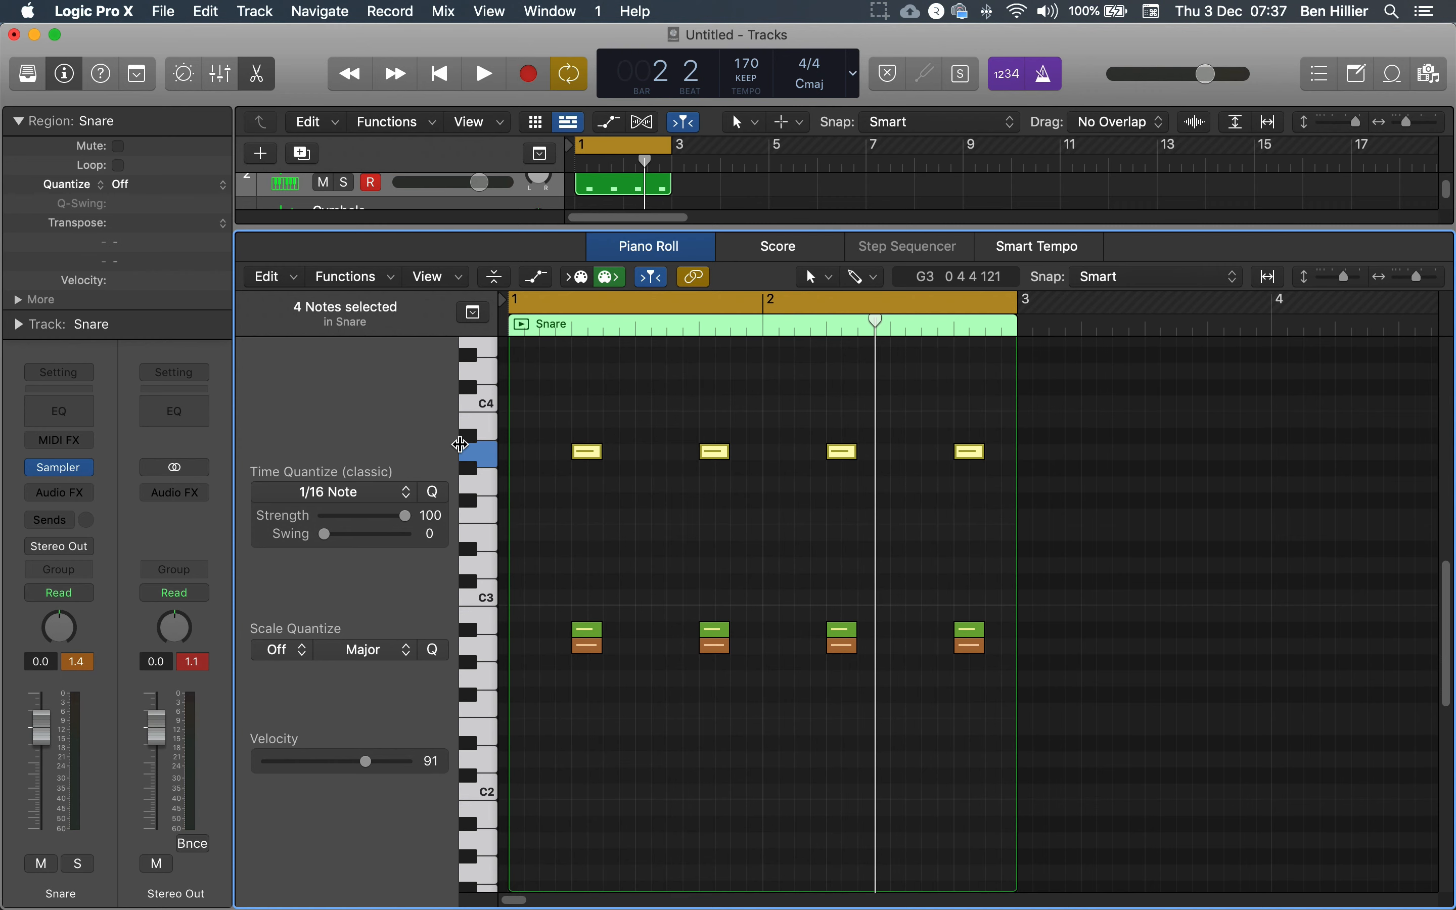
key(x)
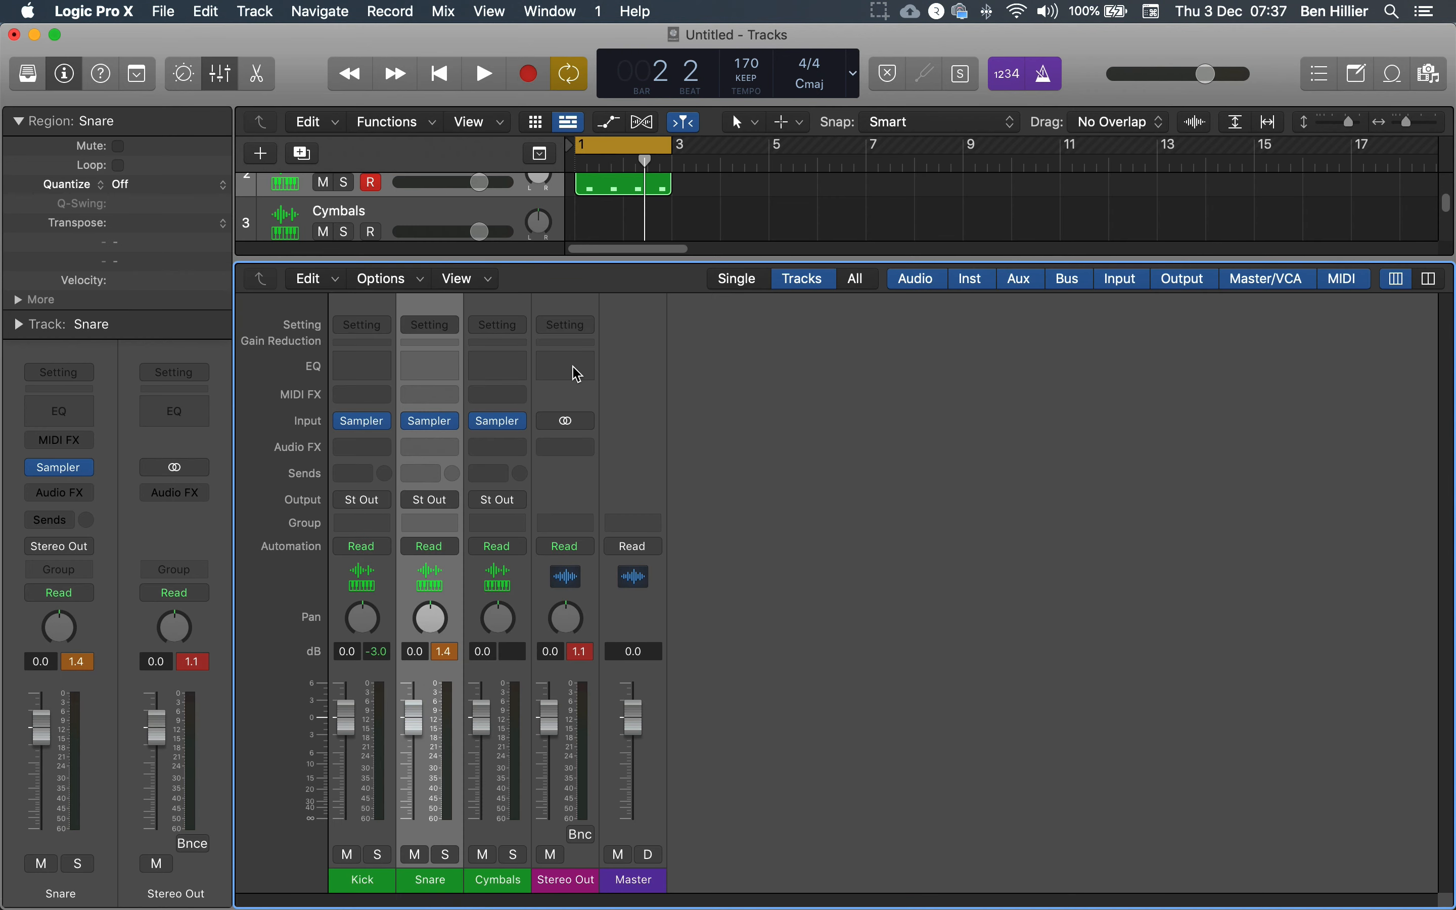
key(x)
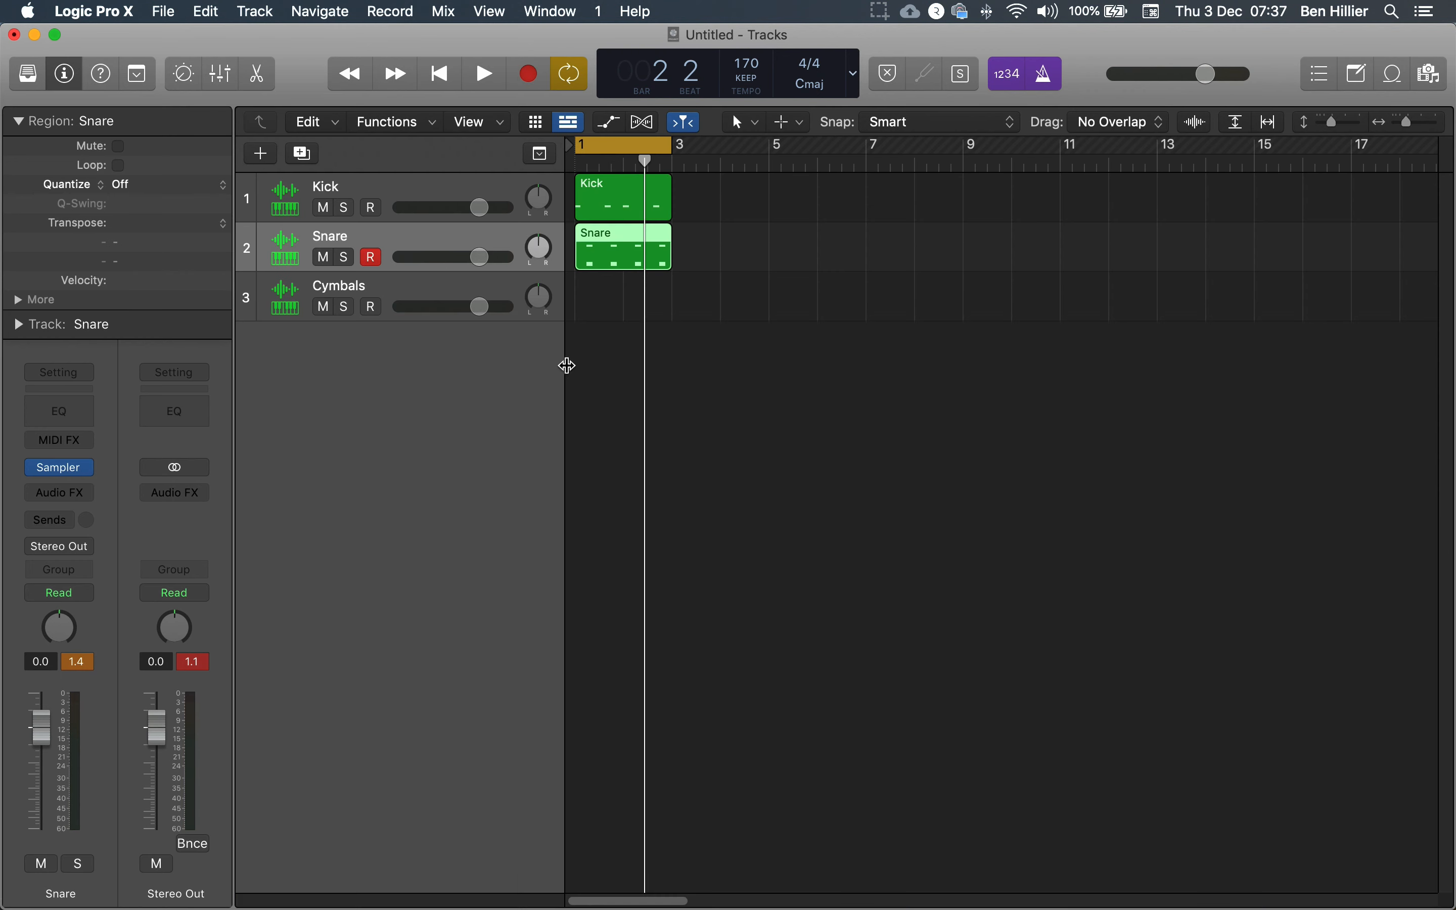
Create a two-bar MIDI region at bar 1 on the Cymbals track and open it in the Piano Roll
click(389, 289)
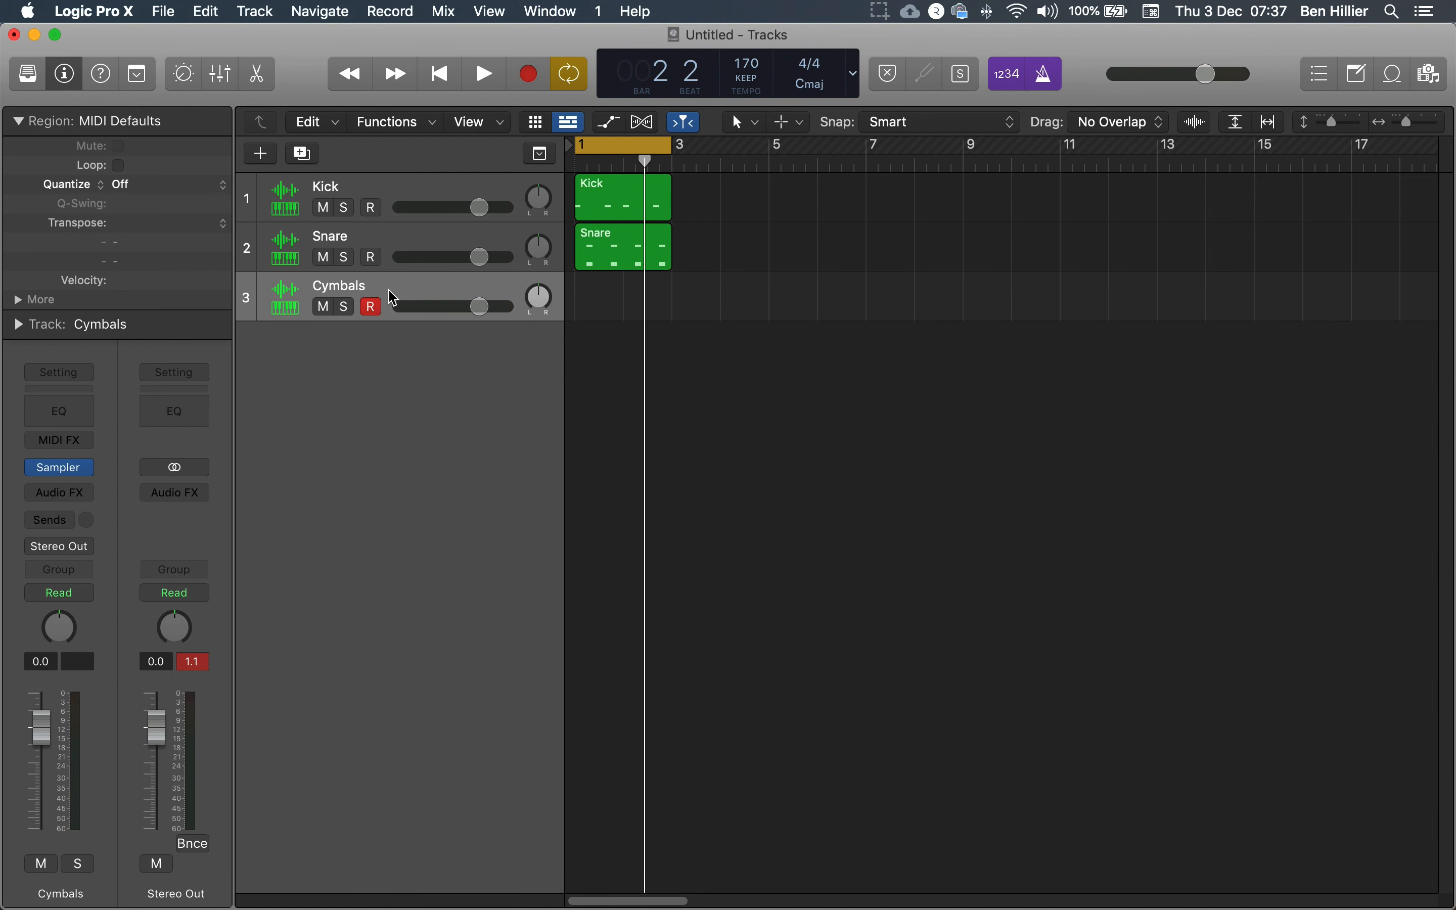
right_click(597, 307)
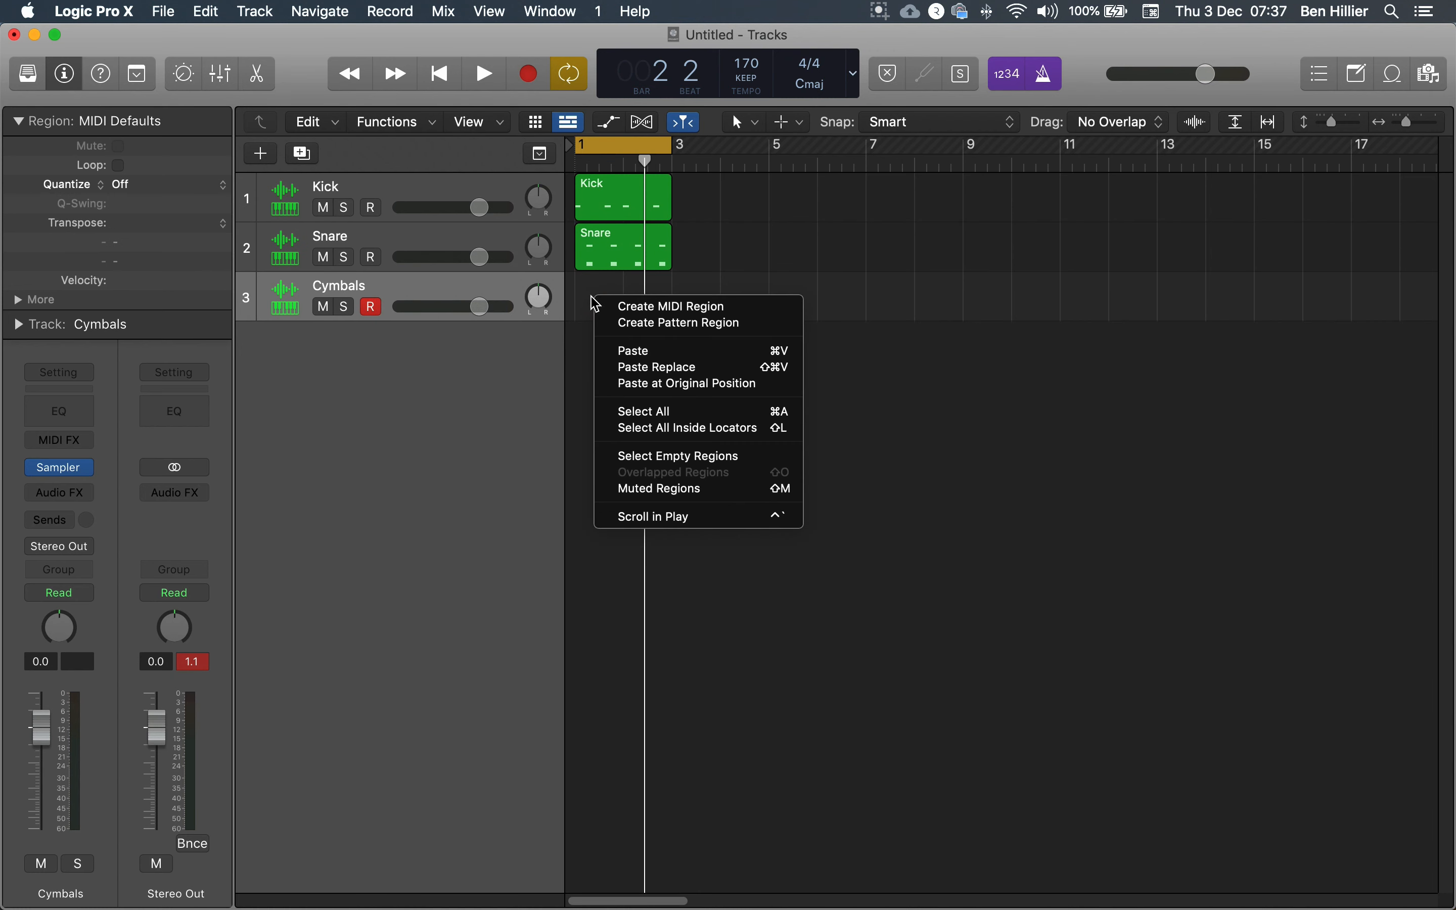
click(639, 309)
drag(623, 316, 680, 301)
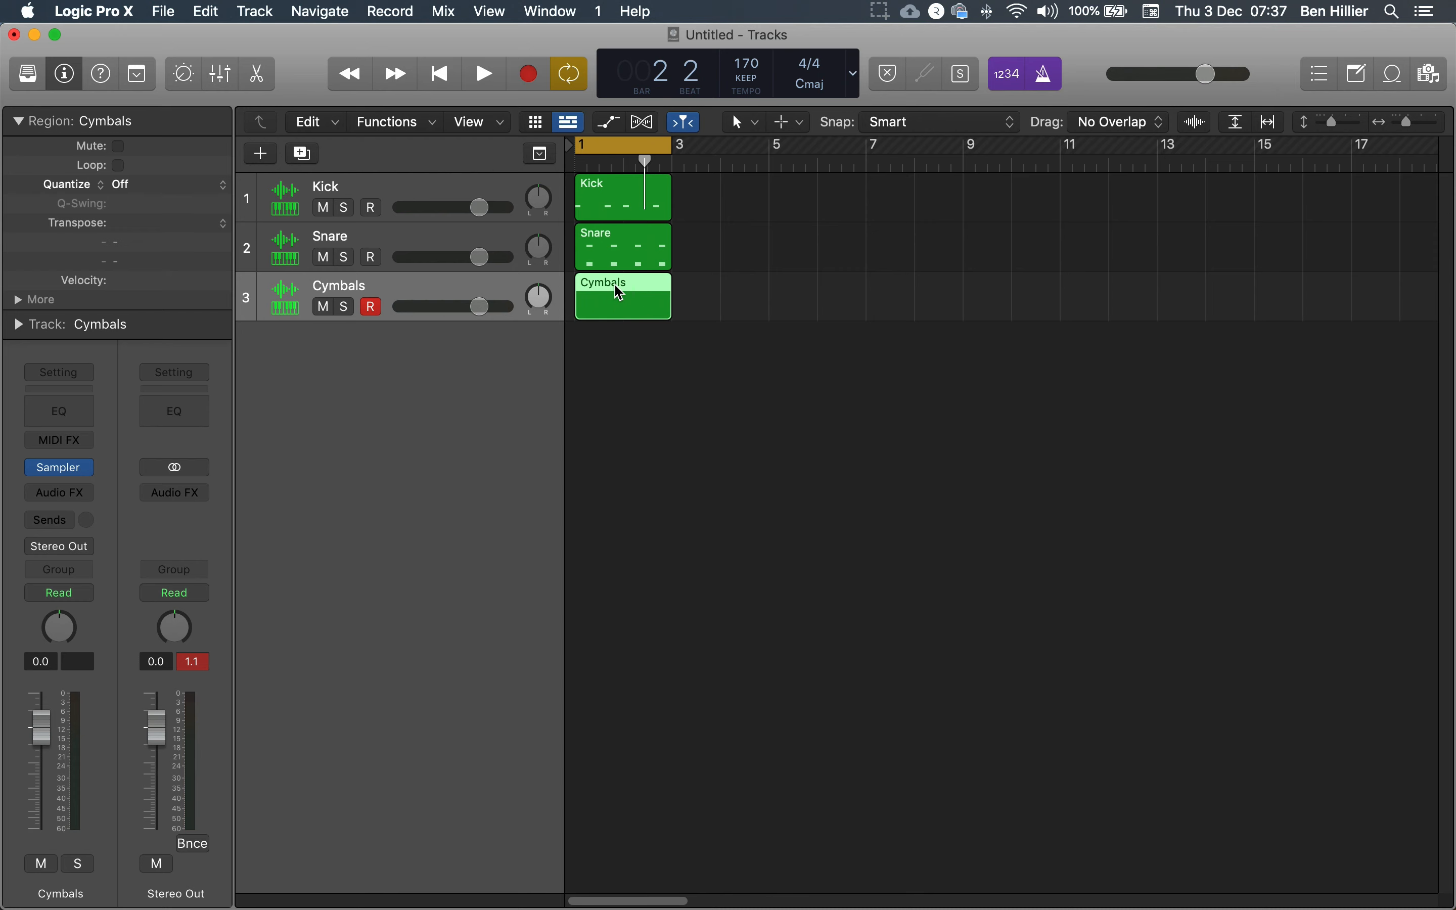
double_click(617, 293)
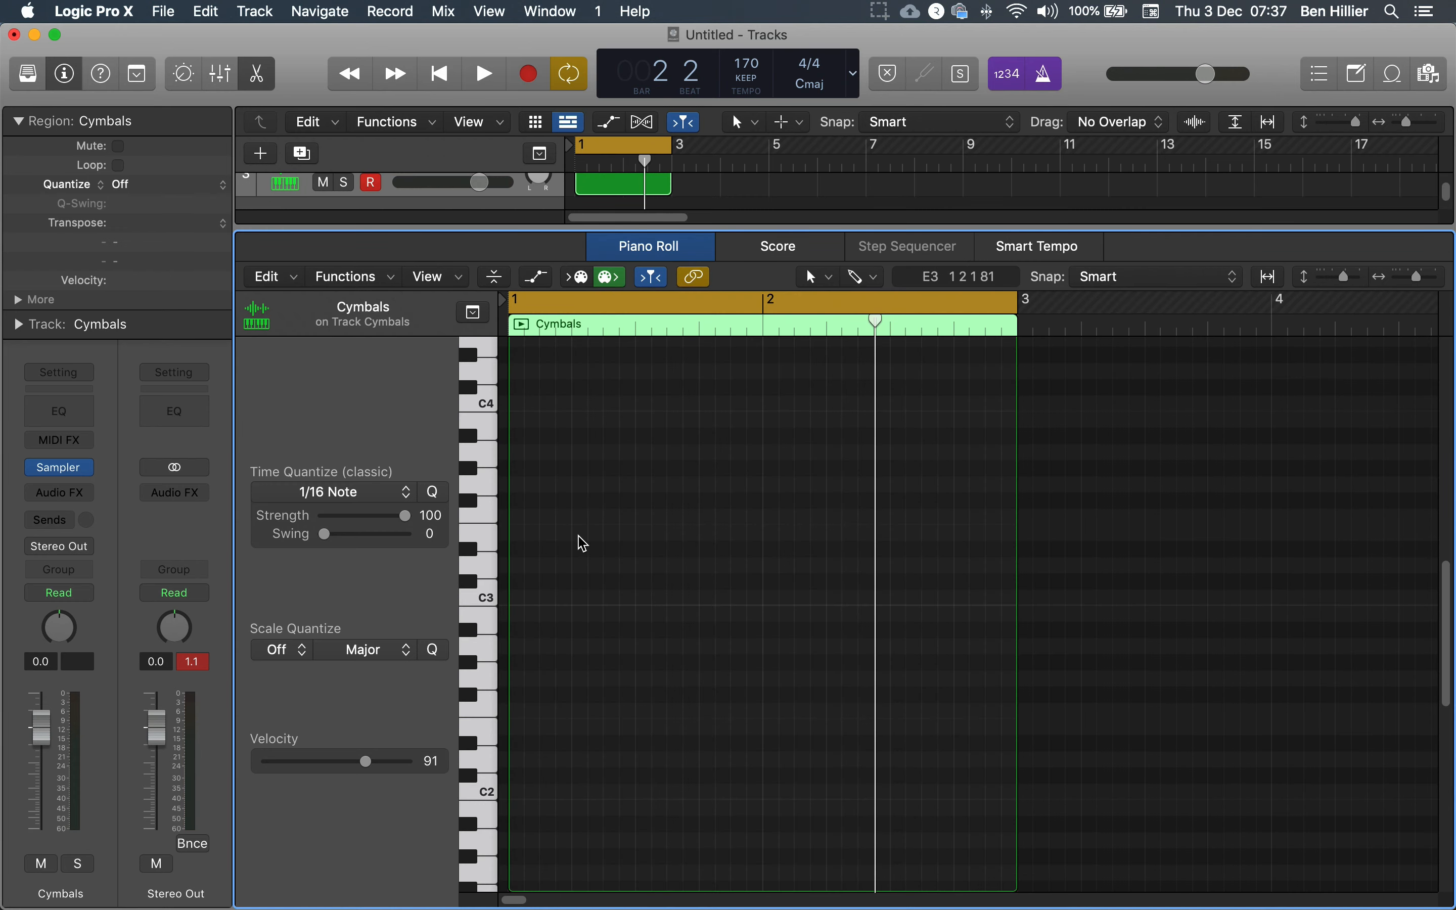
Audition cymbal samples from low to high on the Piano Roll keyboard to find a suitable pitch around A5
scroll(548, 505, up, 3)
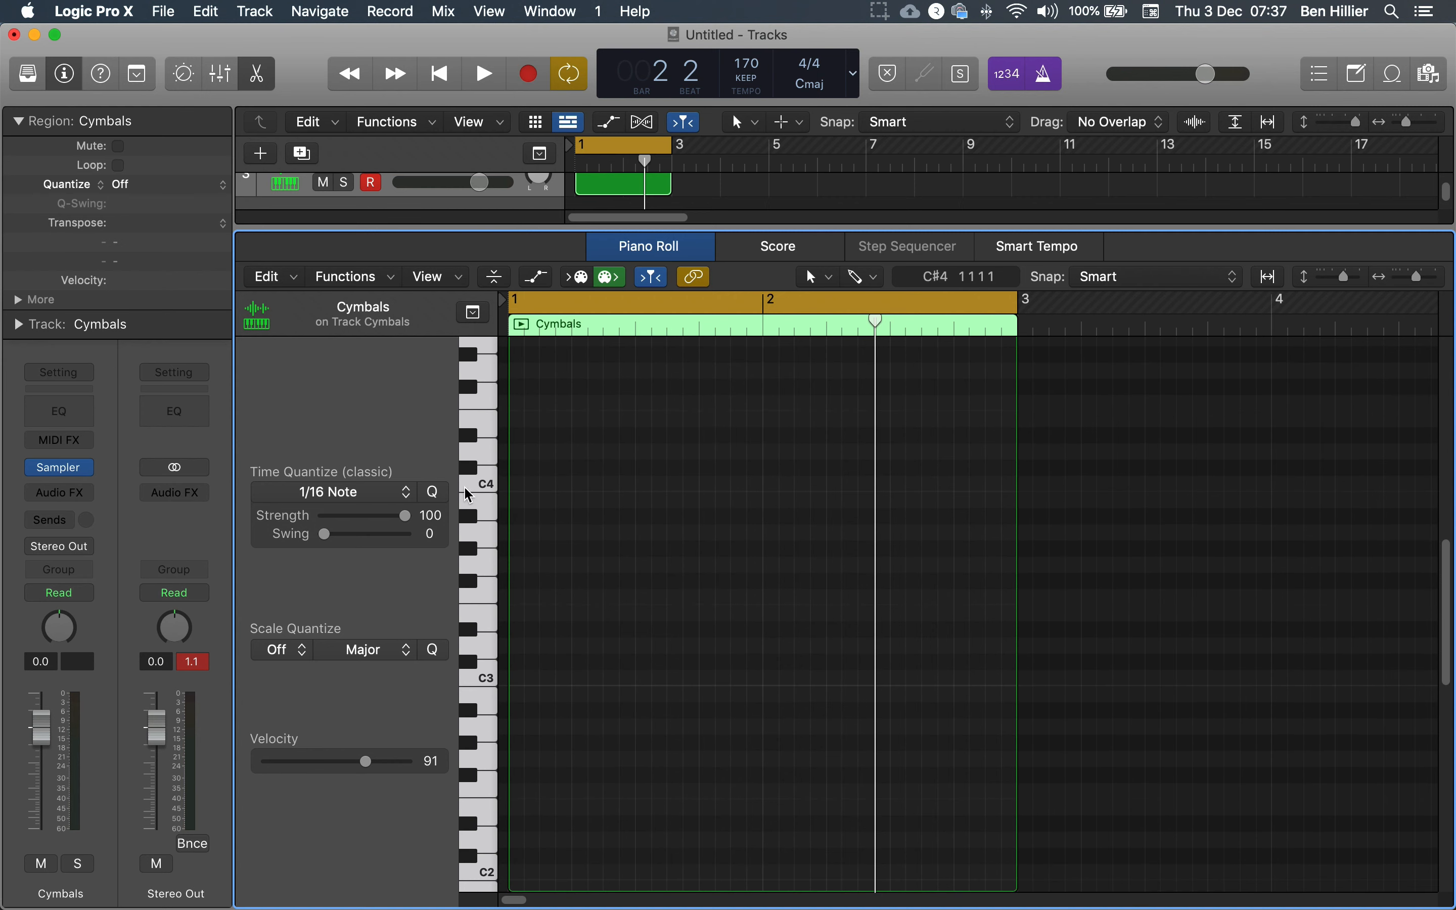
click(477, 542)
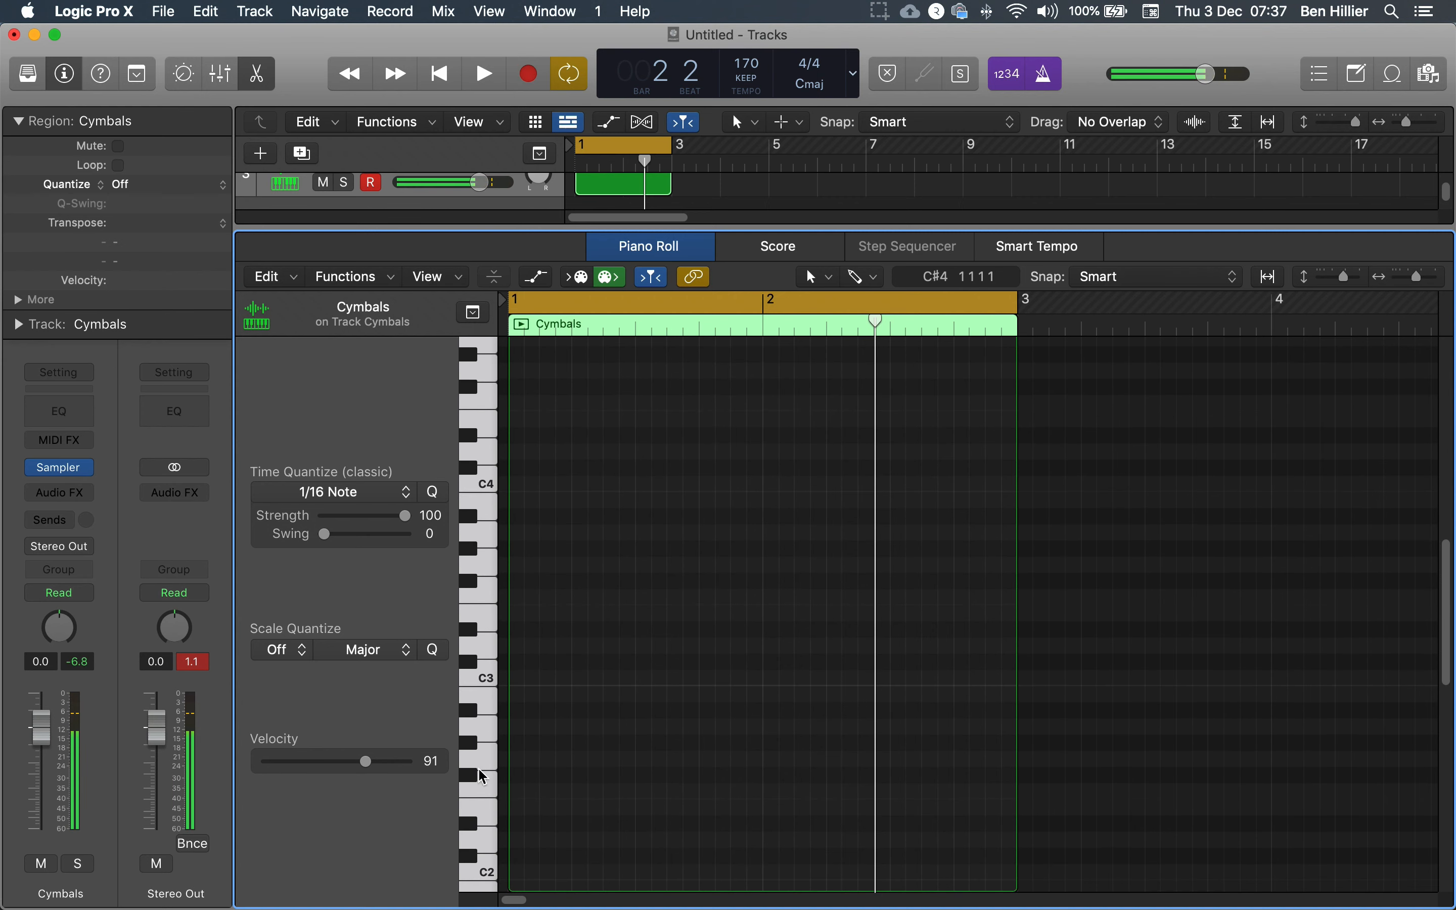
scroll(491, 777, down, 3)
scroll(492, 775, down, 3)
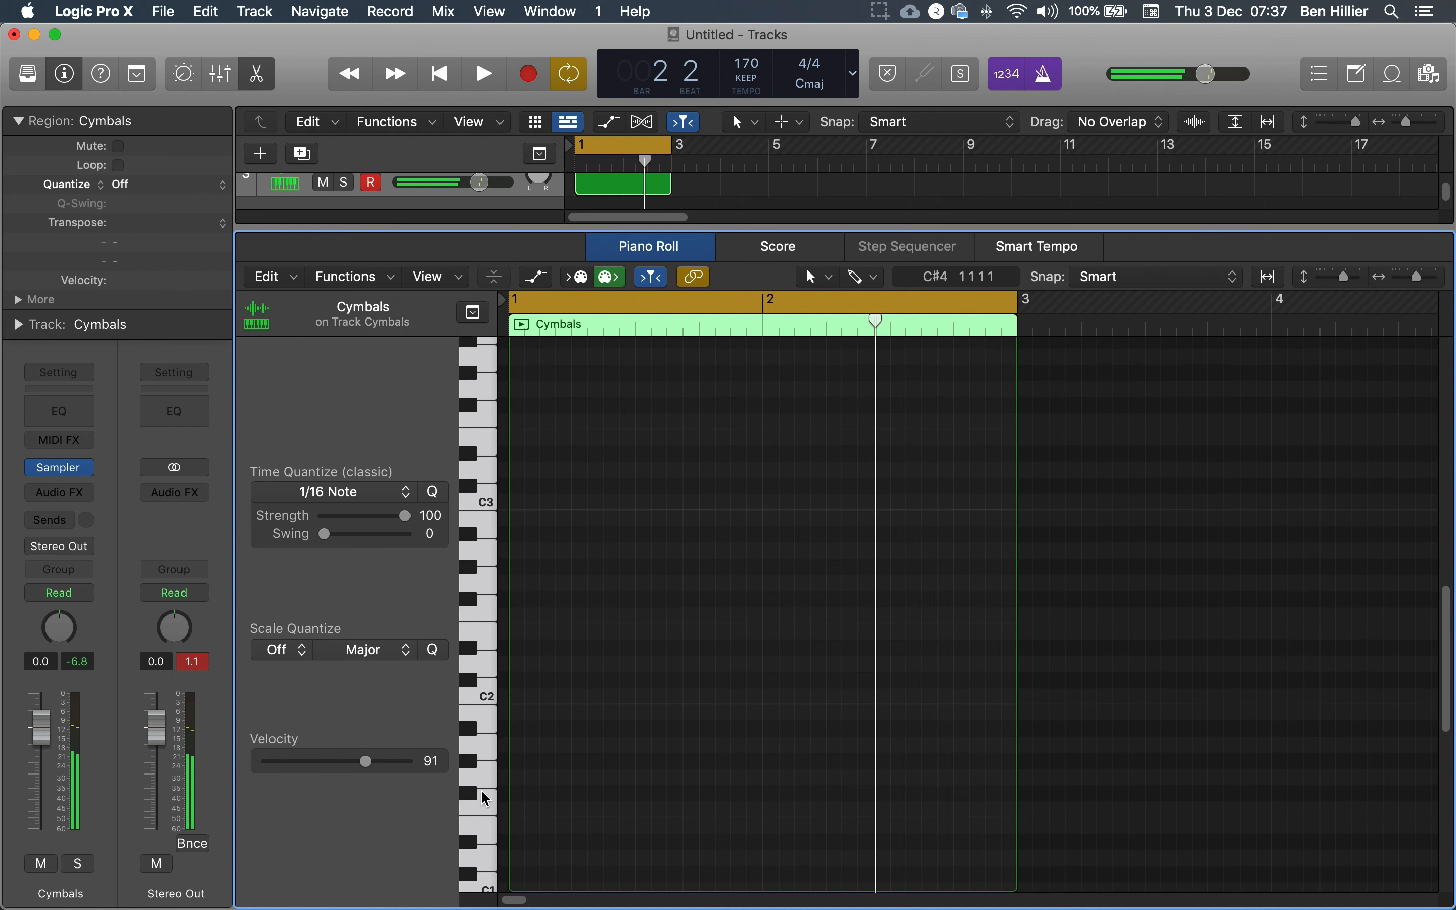
click(484, 802)
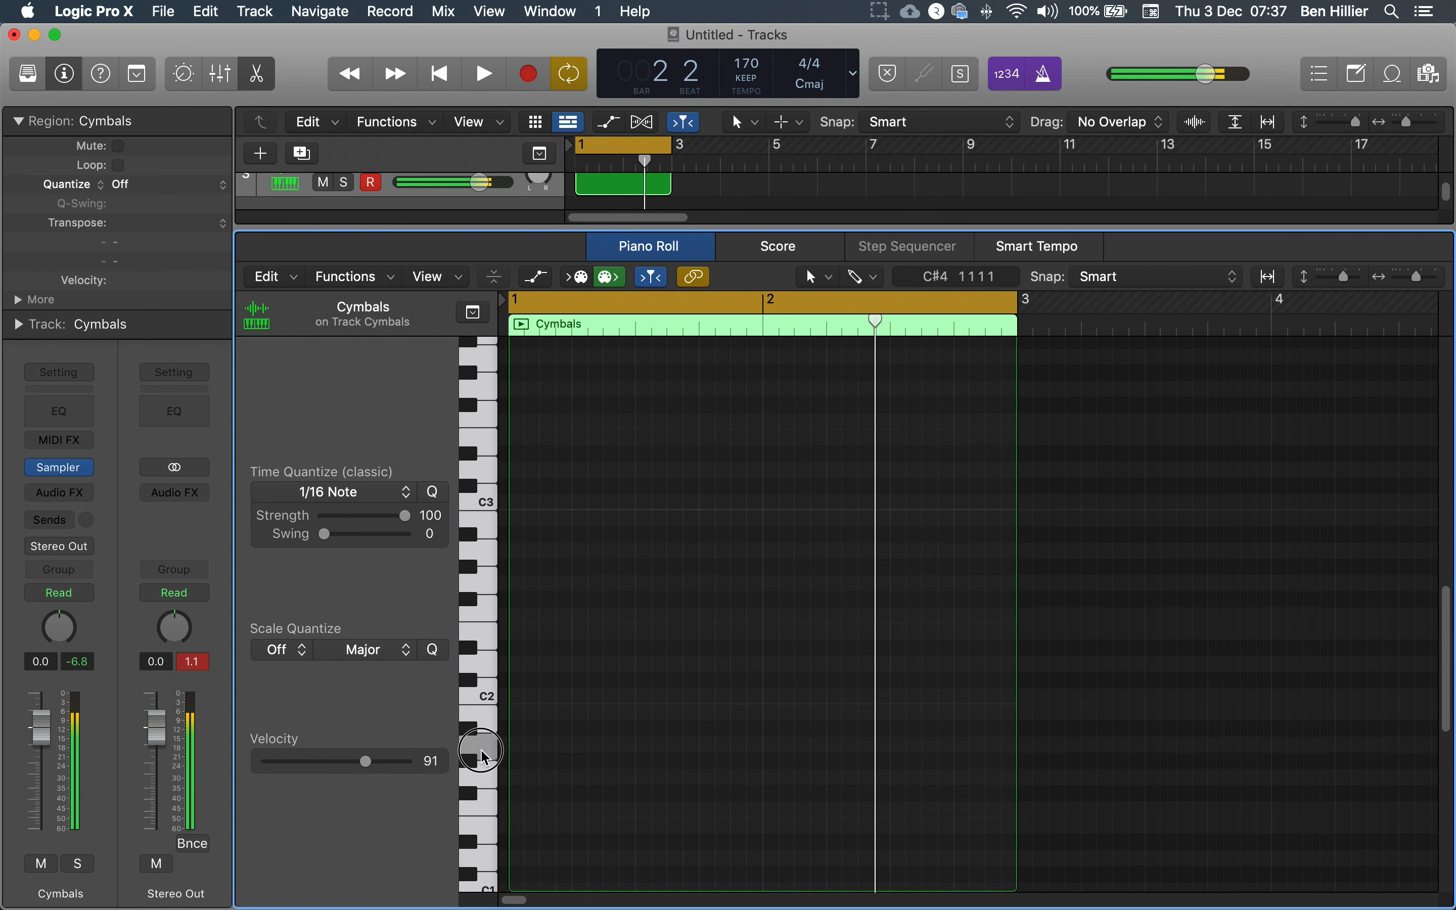
scroll(482, 698, up, 9)
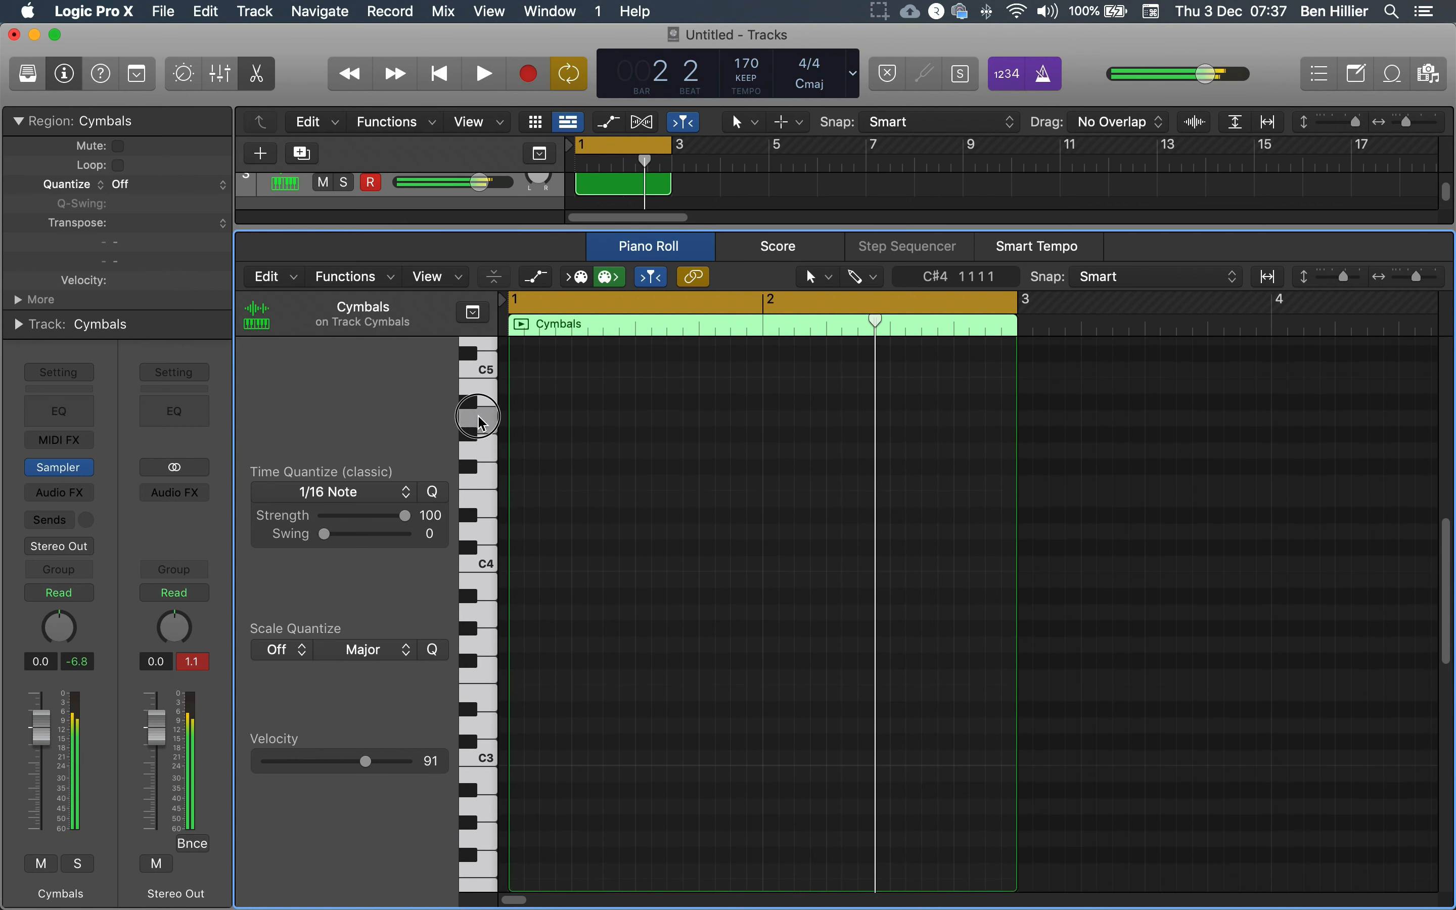
scroll(478, 389, up, 6)
click(479, 400)
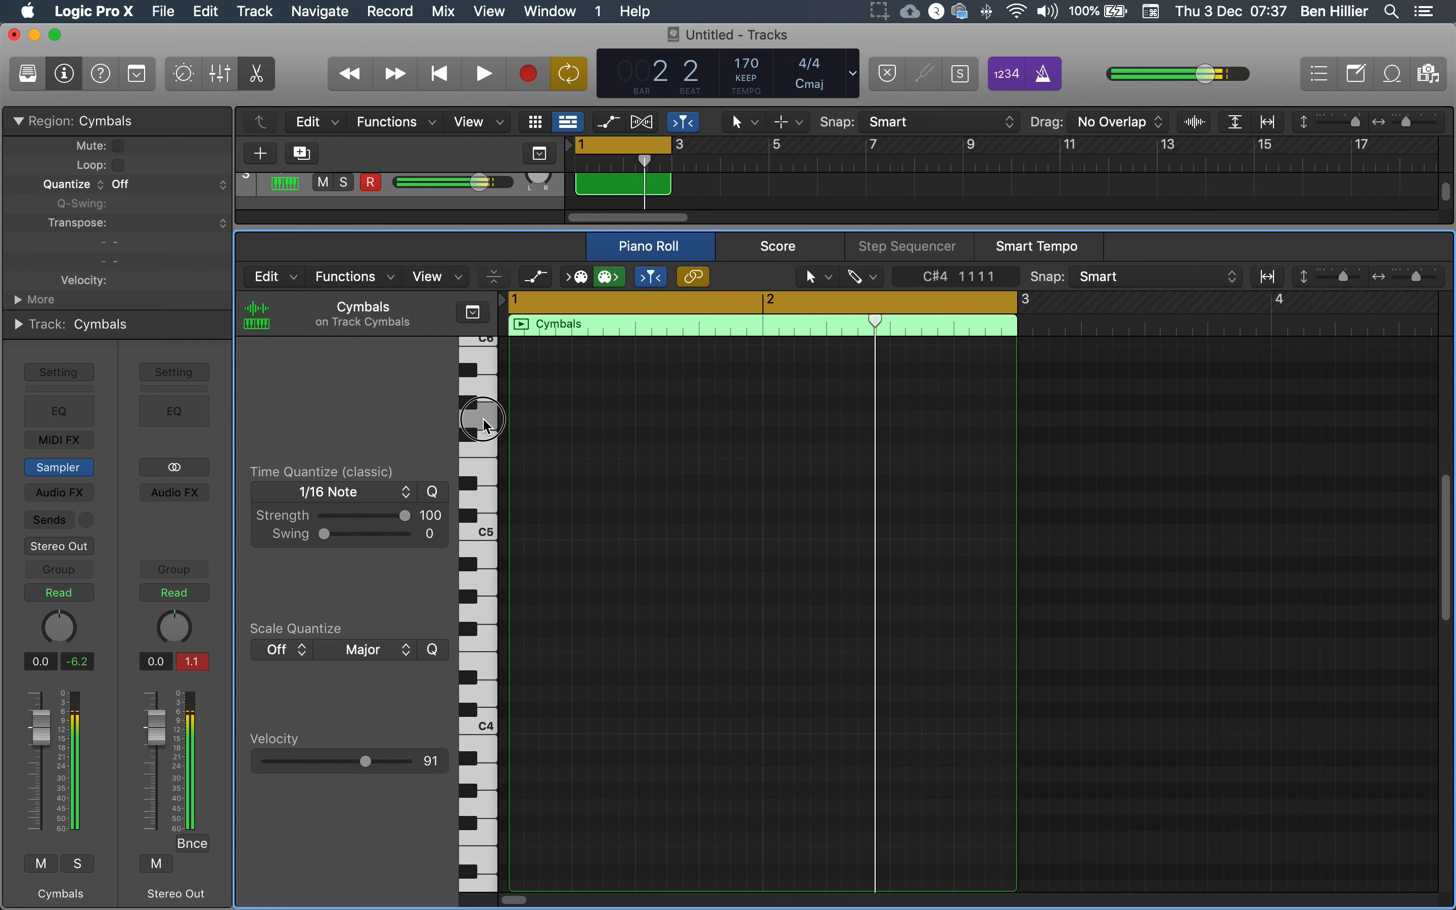
click(473, 460)
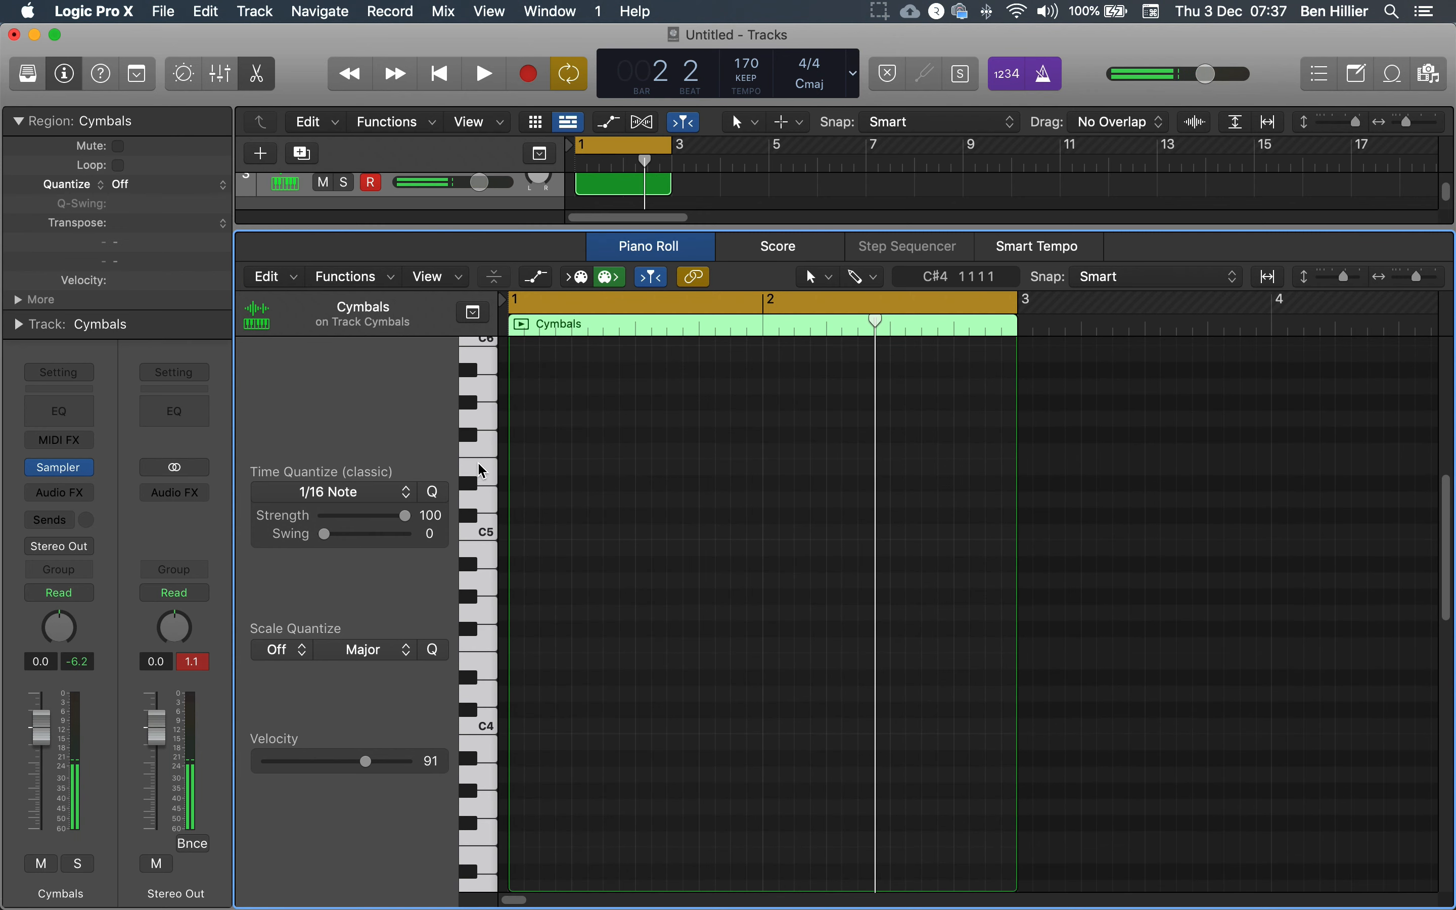
click(481, 439)
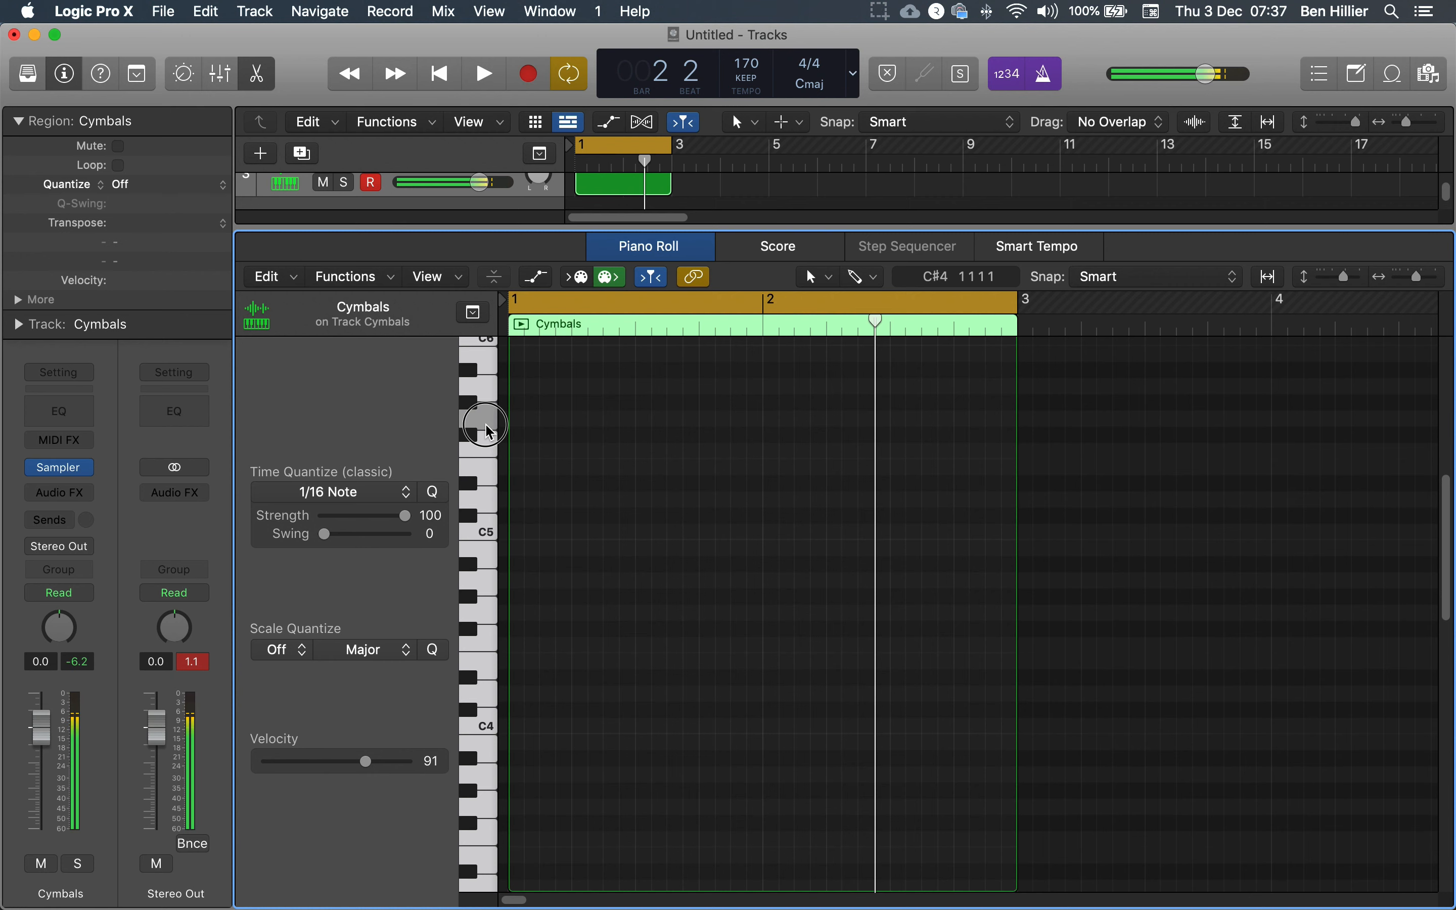
click(487, 388)
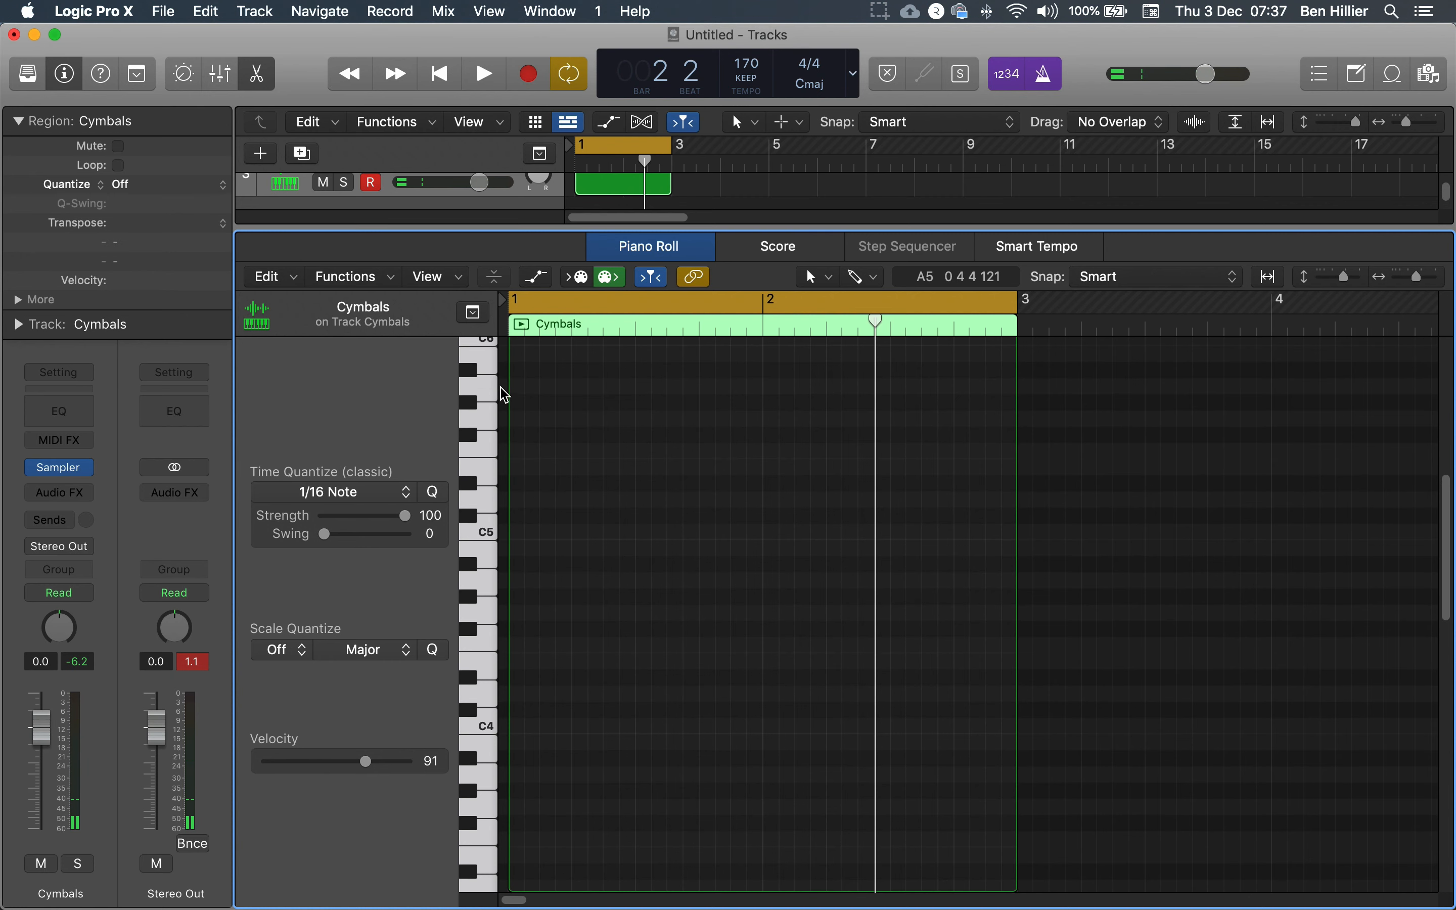
Compare the A5, G5 and F5 cymbal sounds on the Piano Roll keyboard
scroll(506, 388, up, 1)
scroll(515, 395, right, 1)
scroll(515, 395, left, 1)
scroll(519, 402, up, 6)
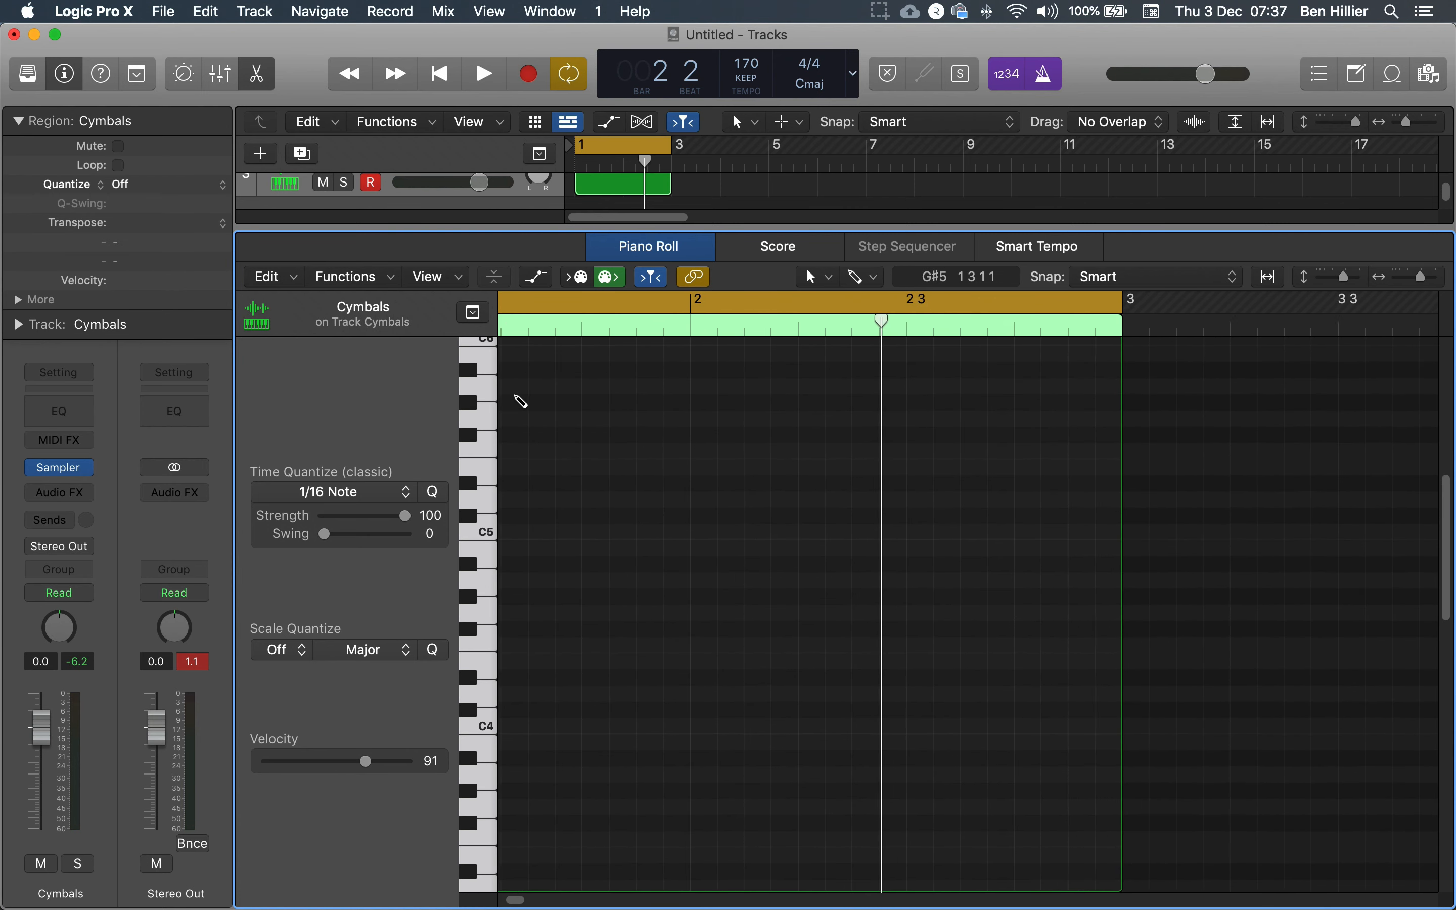
scroll(517, 402, up, 3)
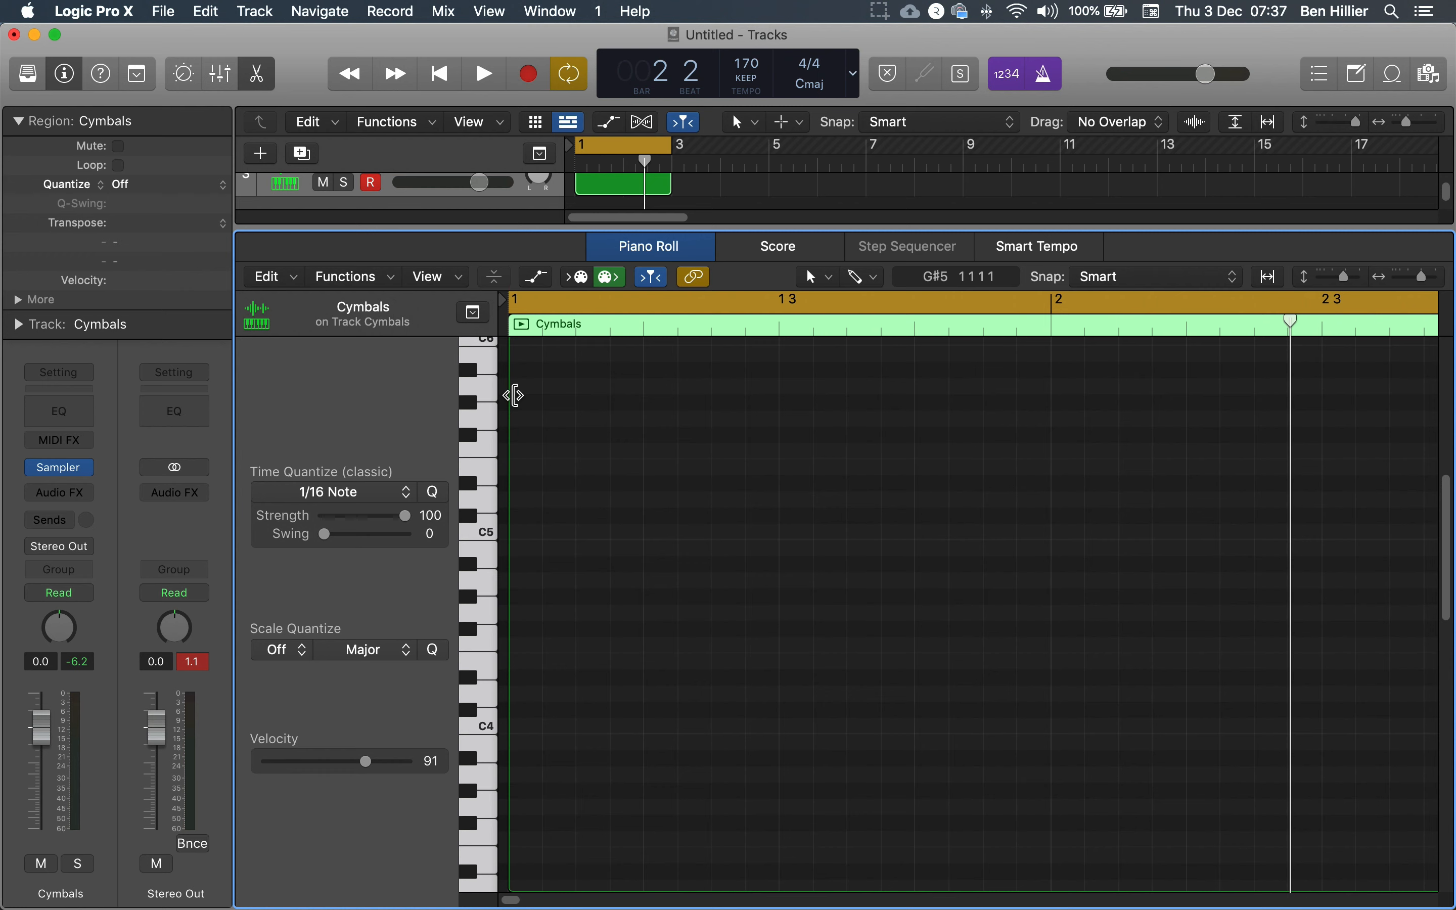
scroll(519, 398, up, 3)
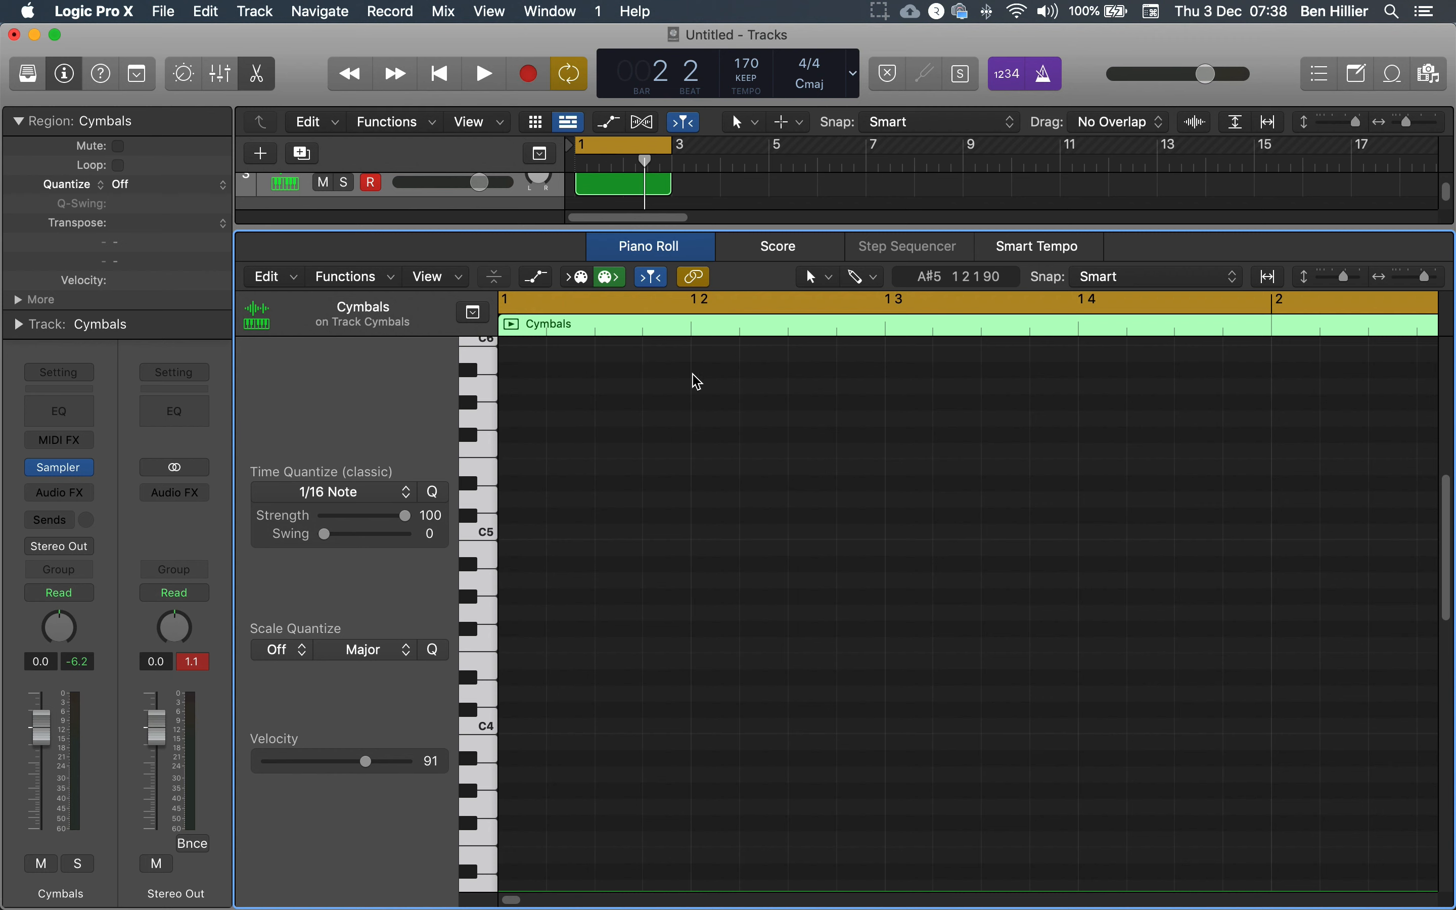
click(485, 385)
click(492, 424)
click(489, 448)
click(497, 387)
Draw four consecutive eighth notes at A5 from the start of bar 1 with the Pencil tool and play them back
click(819, 278)
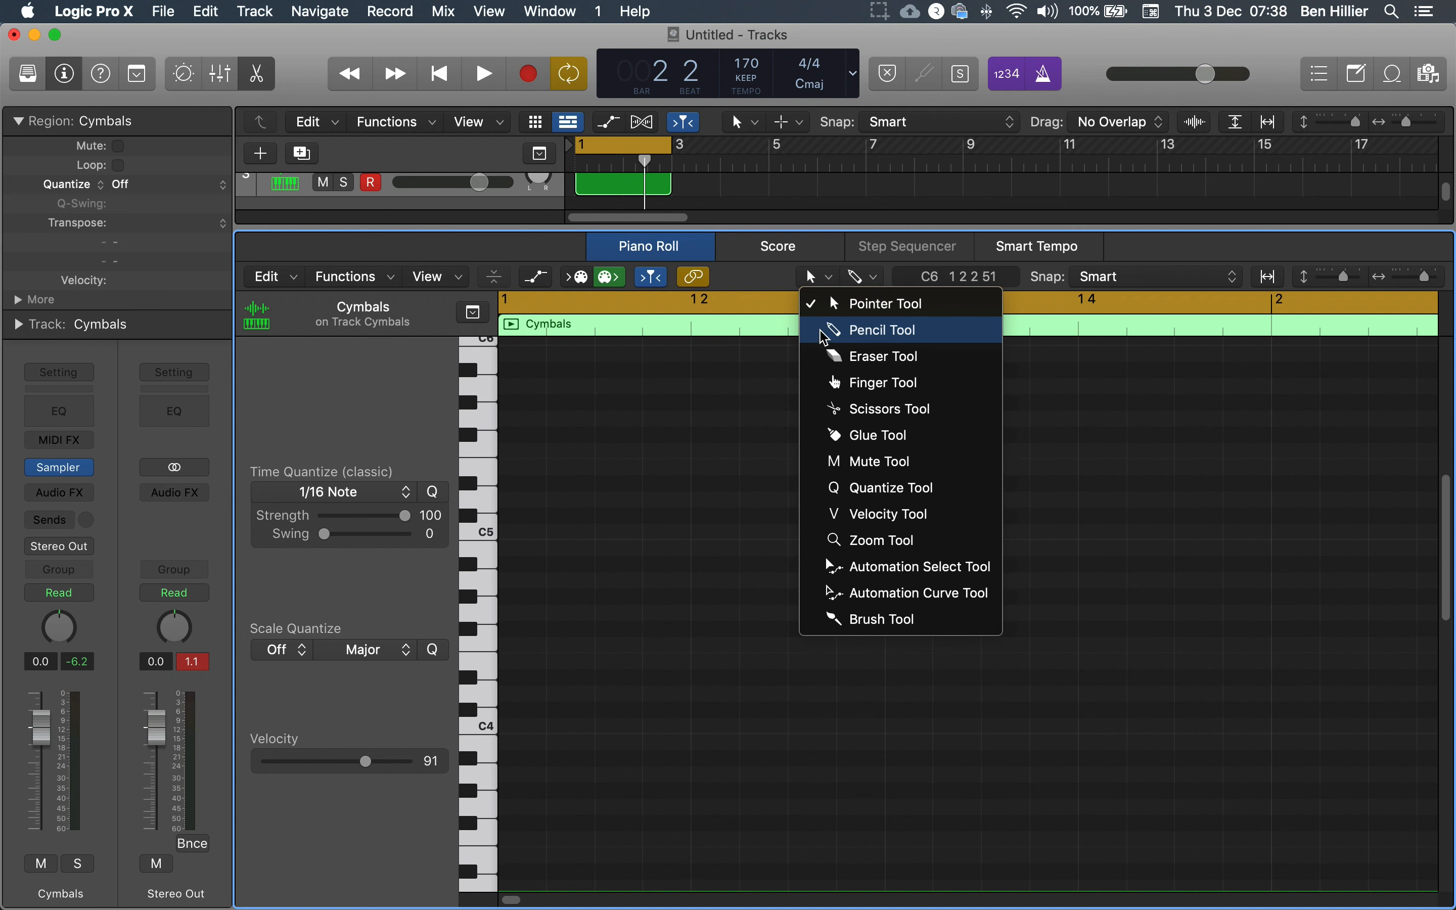
click(775, 295)
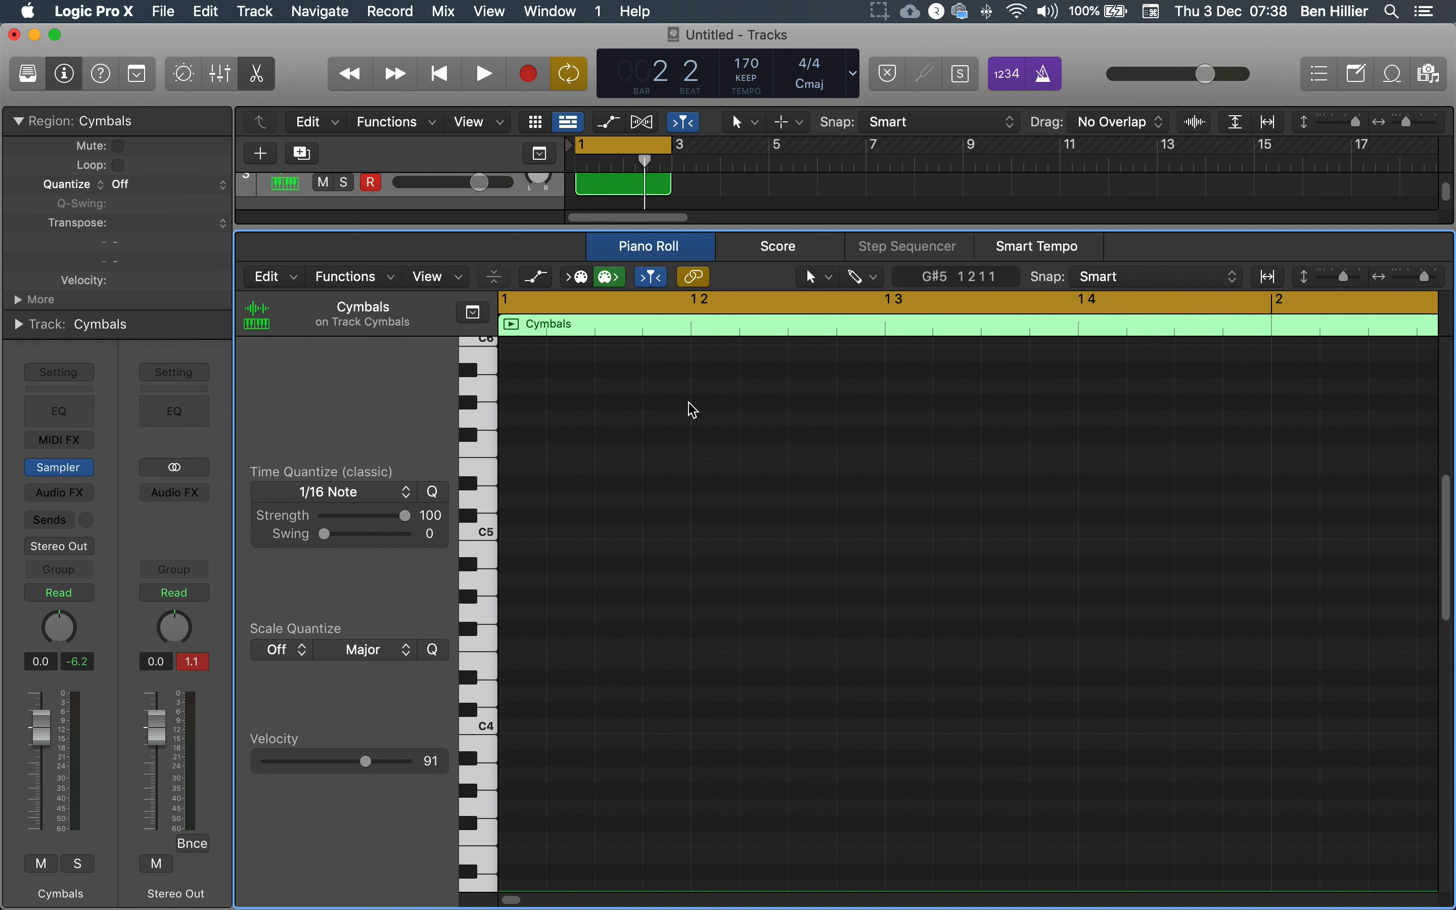
click(510, 386)
click(611, 390)
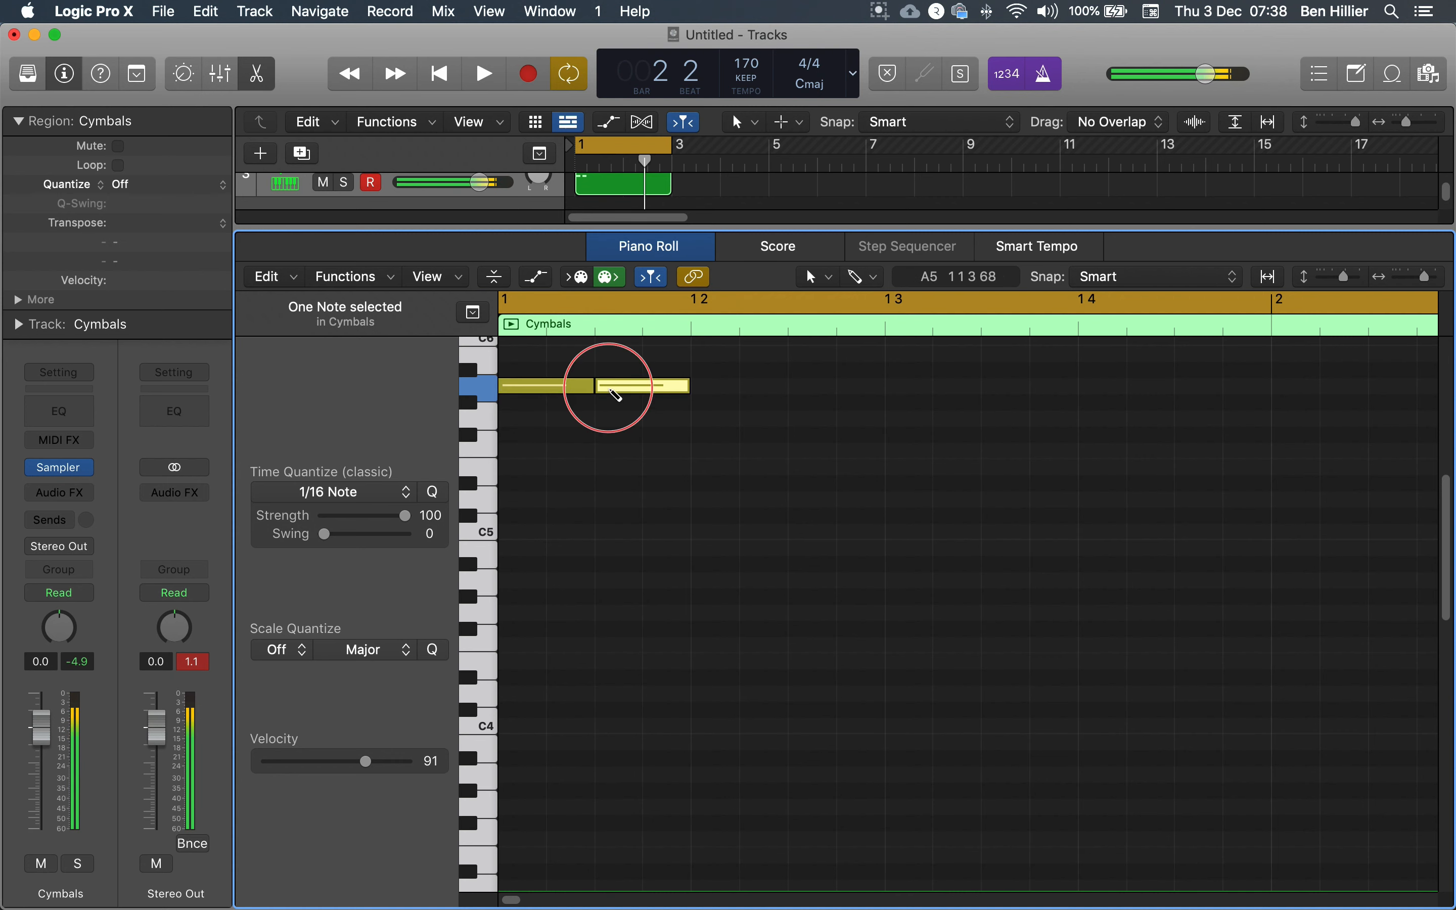
click(719, 390)
click(821, 393)
key(space)
key(space)
Select the four A5 notes and duplicate them along the same pitch until eighth notes fill both bars
drag(837, 368, 504, 462)
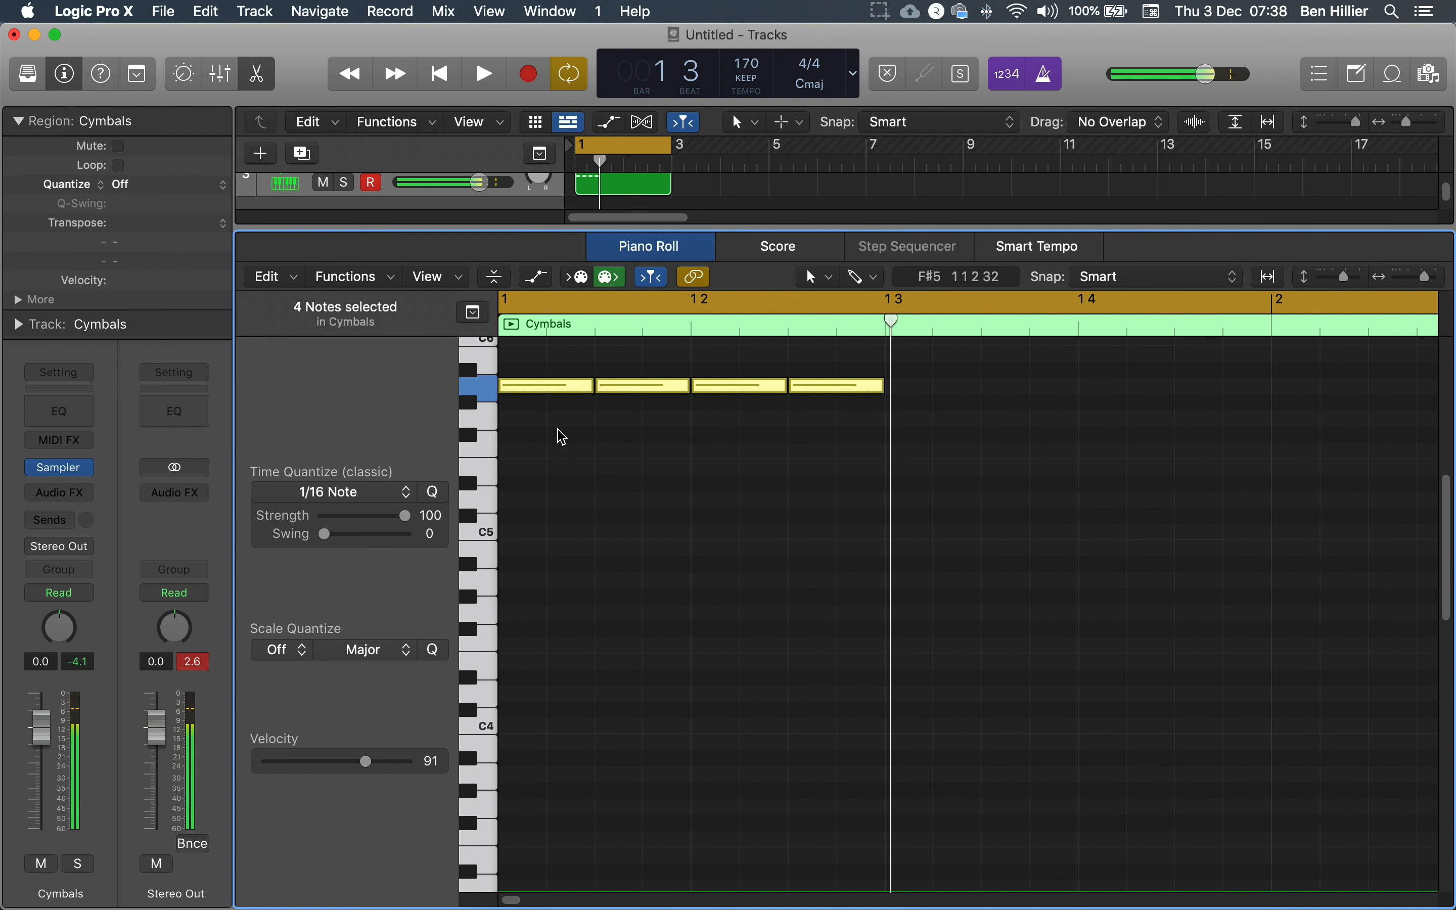
drag(538, 388, 965, 399)
scroll(911, 504, down, 5)
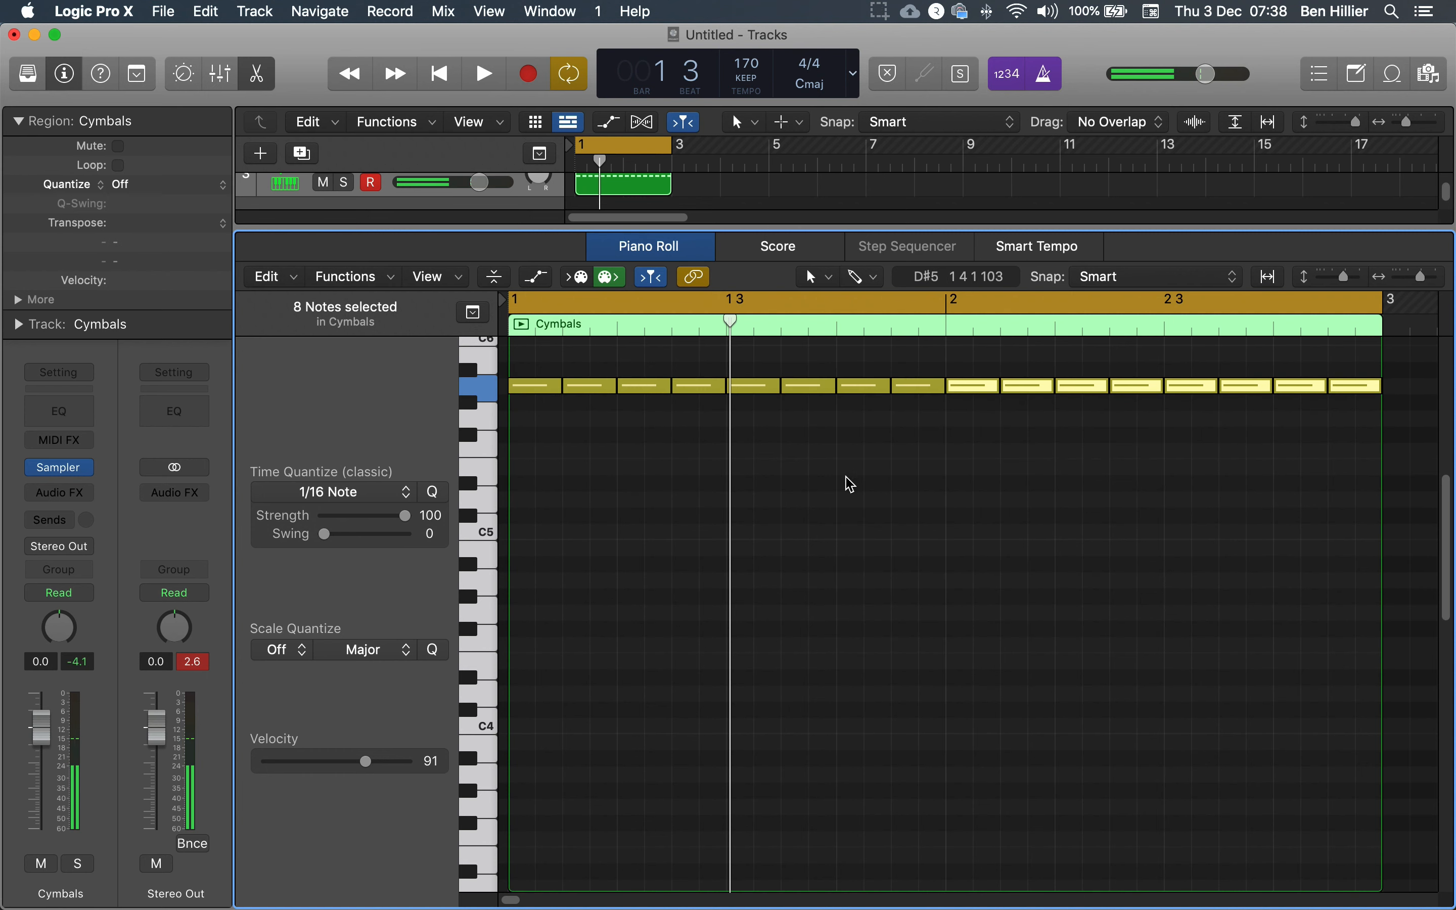
Play back the drum loop with the full two bars of cymbal notes
key(space)
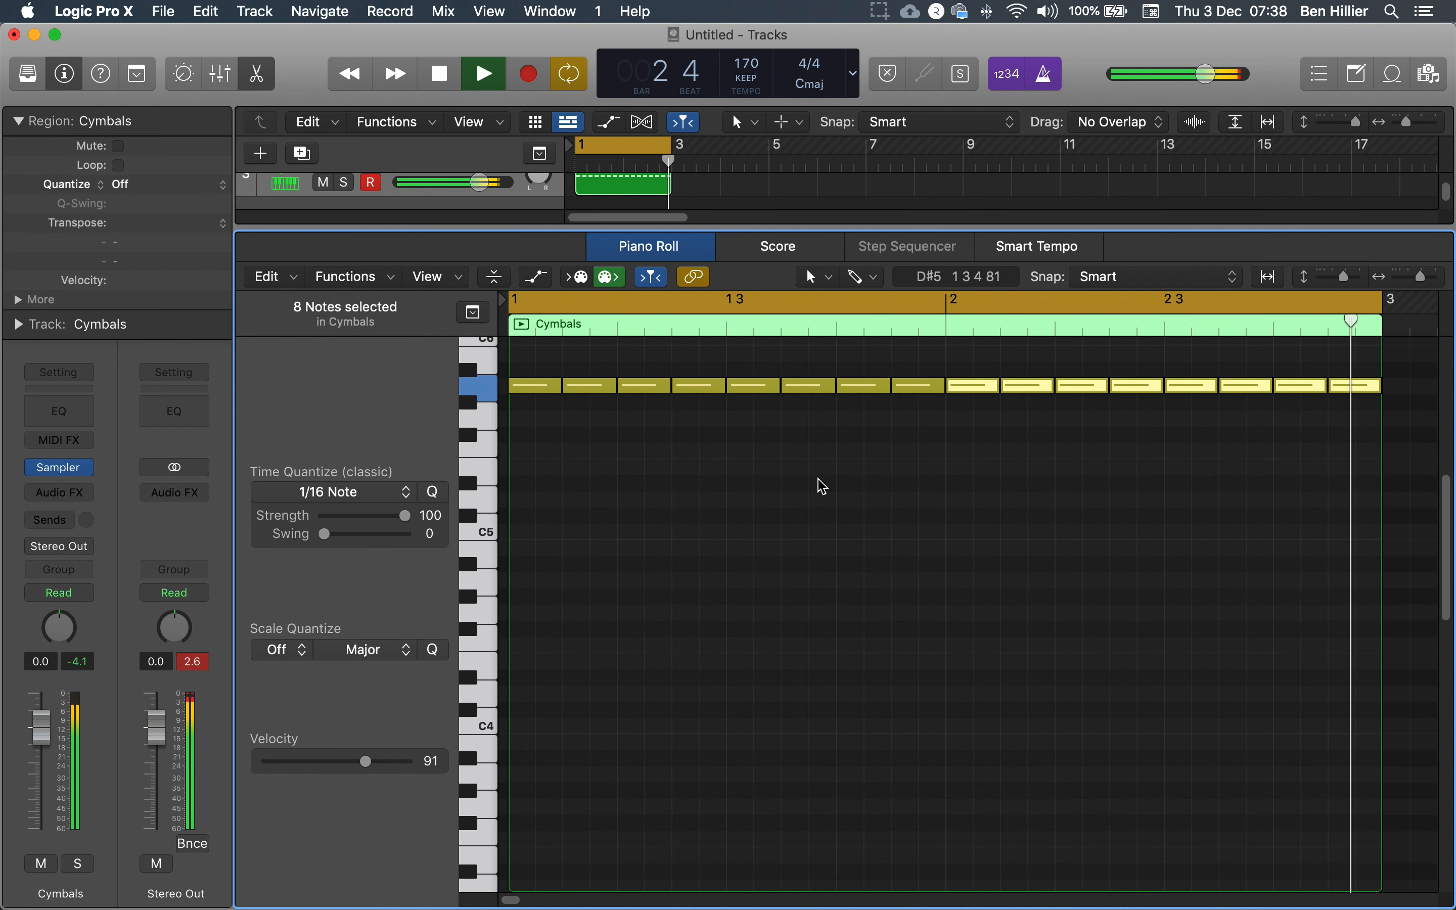
key(space)
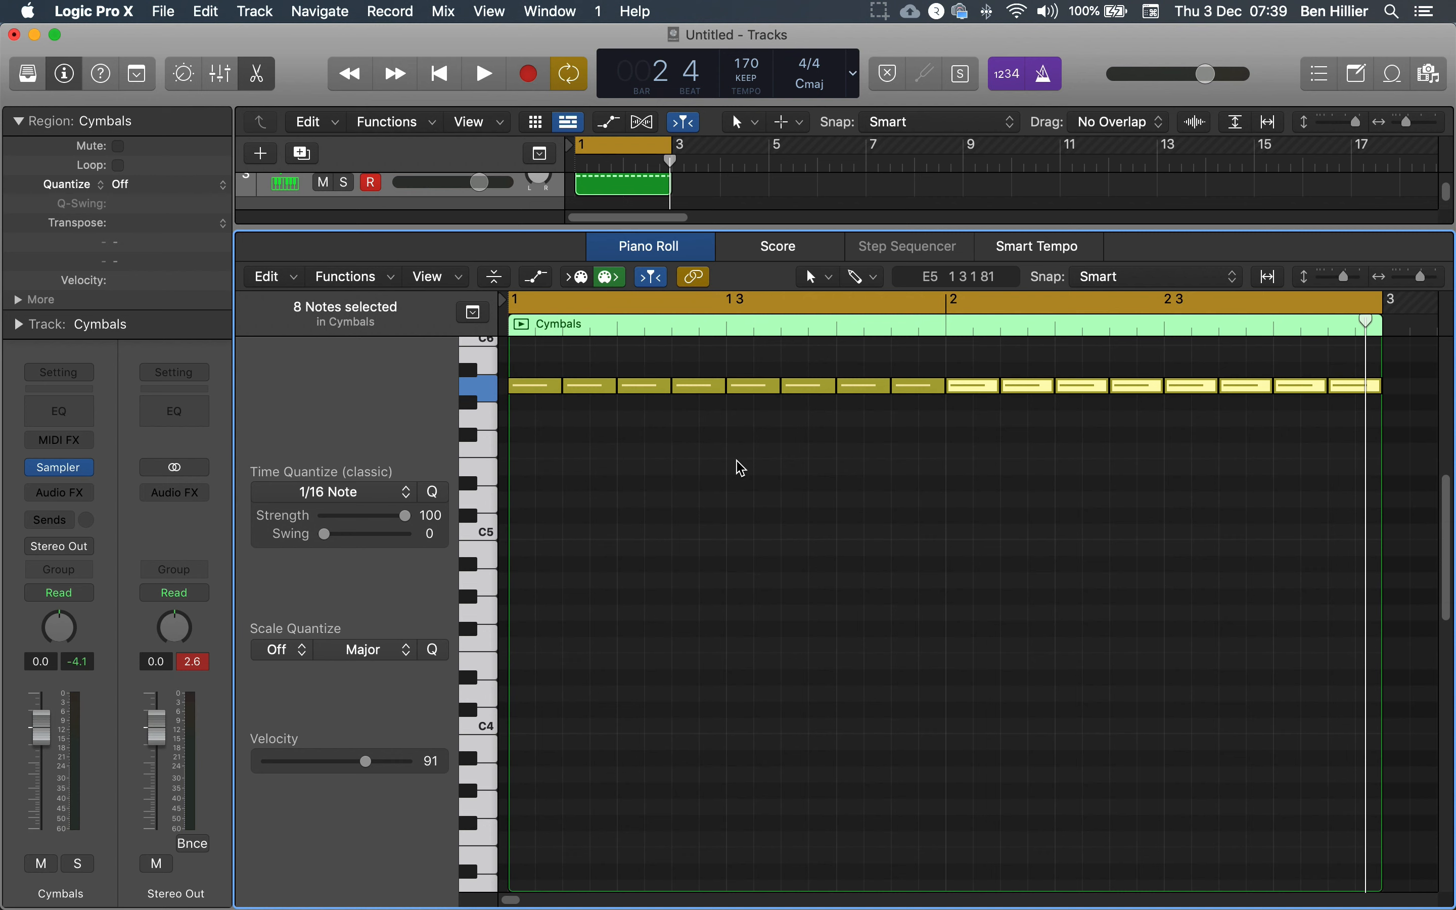
key(space)
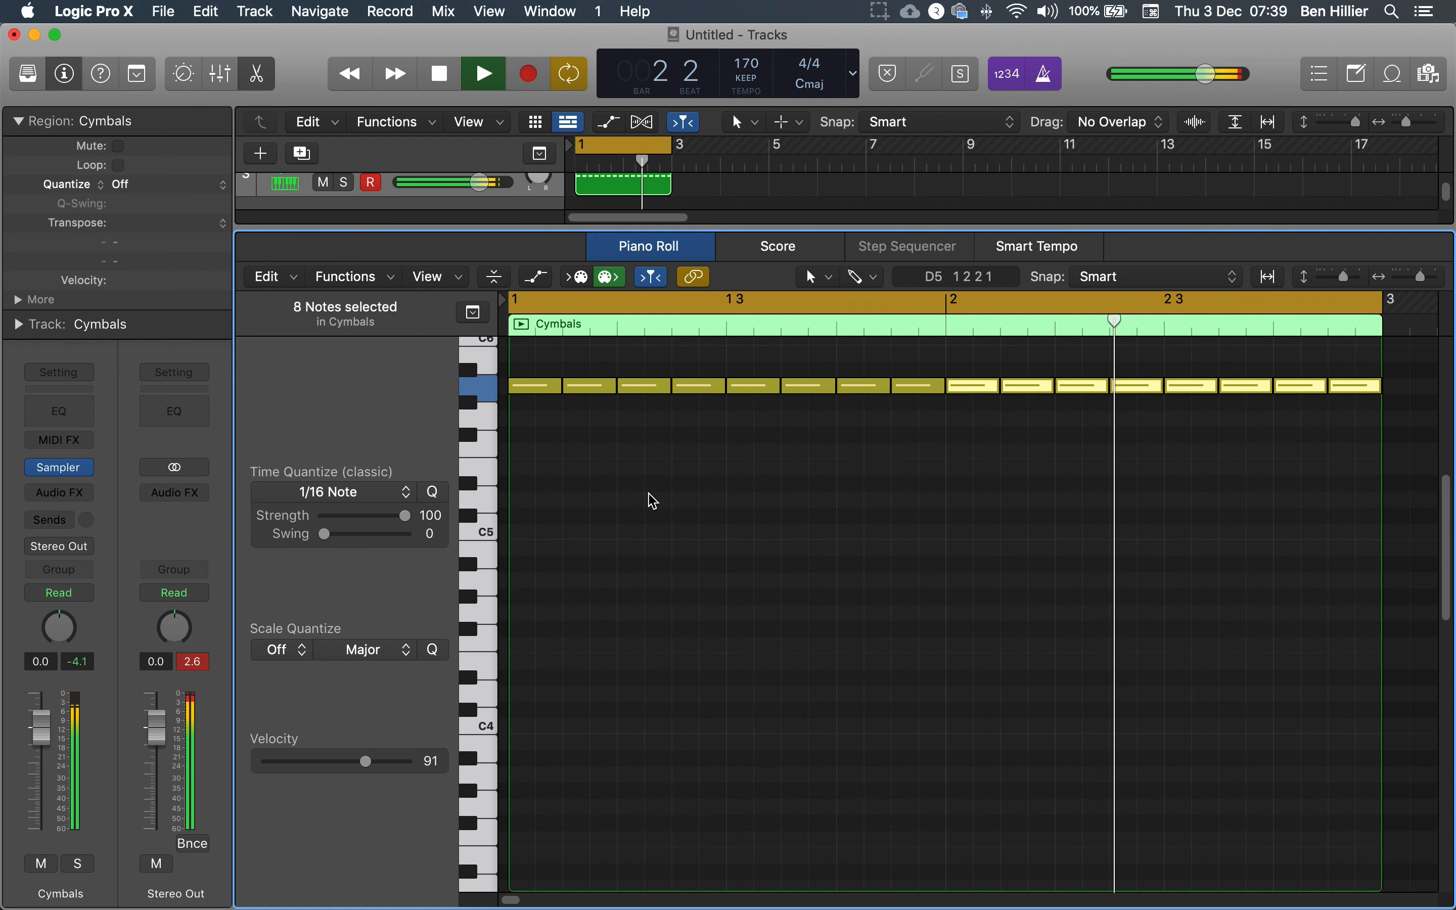
key(space)
Set the velocity of the first three A5 notes in bar 1 to 52 and play back the loop
click(556, 380)
drag(557, 380, 596, 421)
drag(550, 368, 642, 428)
drag(365, 762, 324, 764)
key(space)
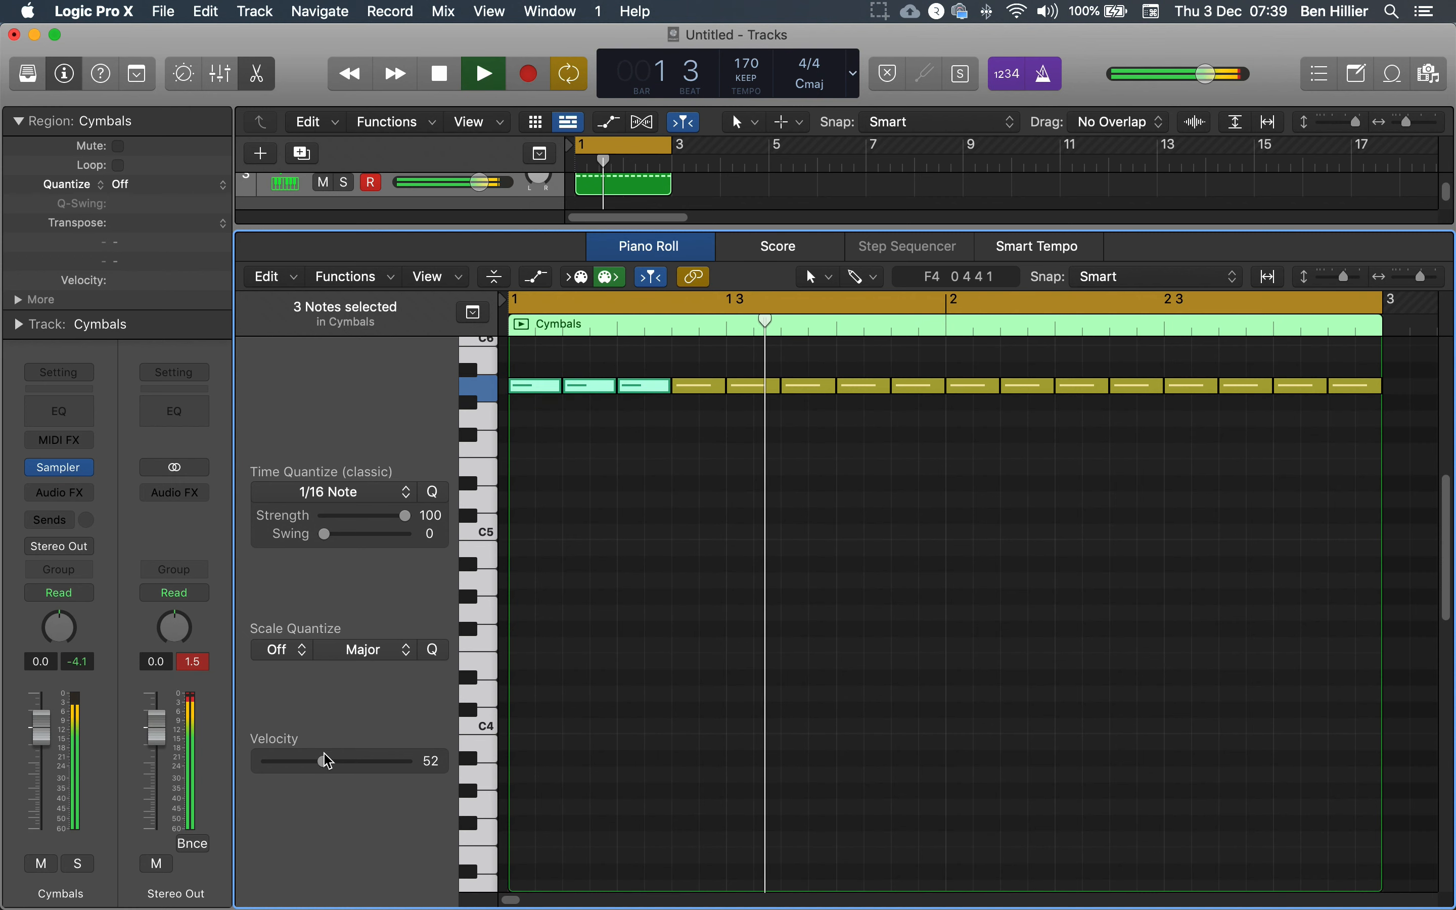
key(space)
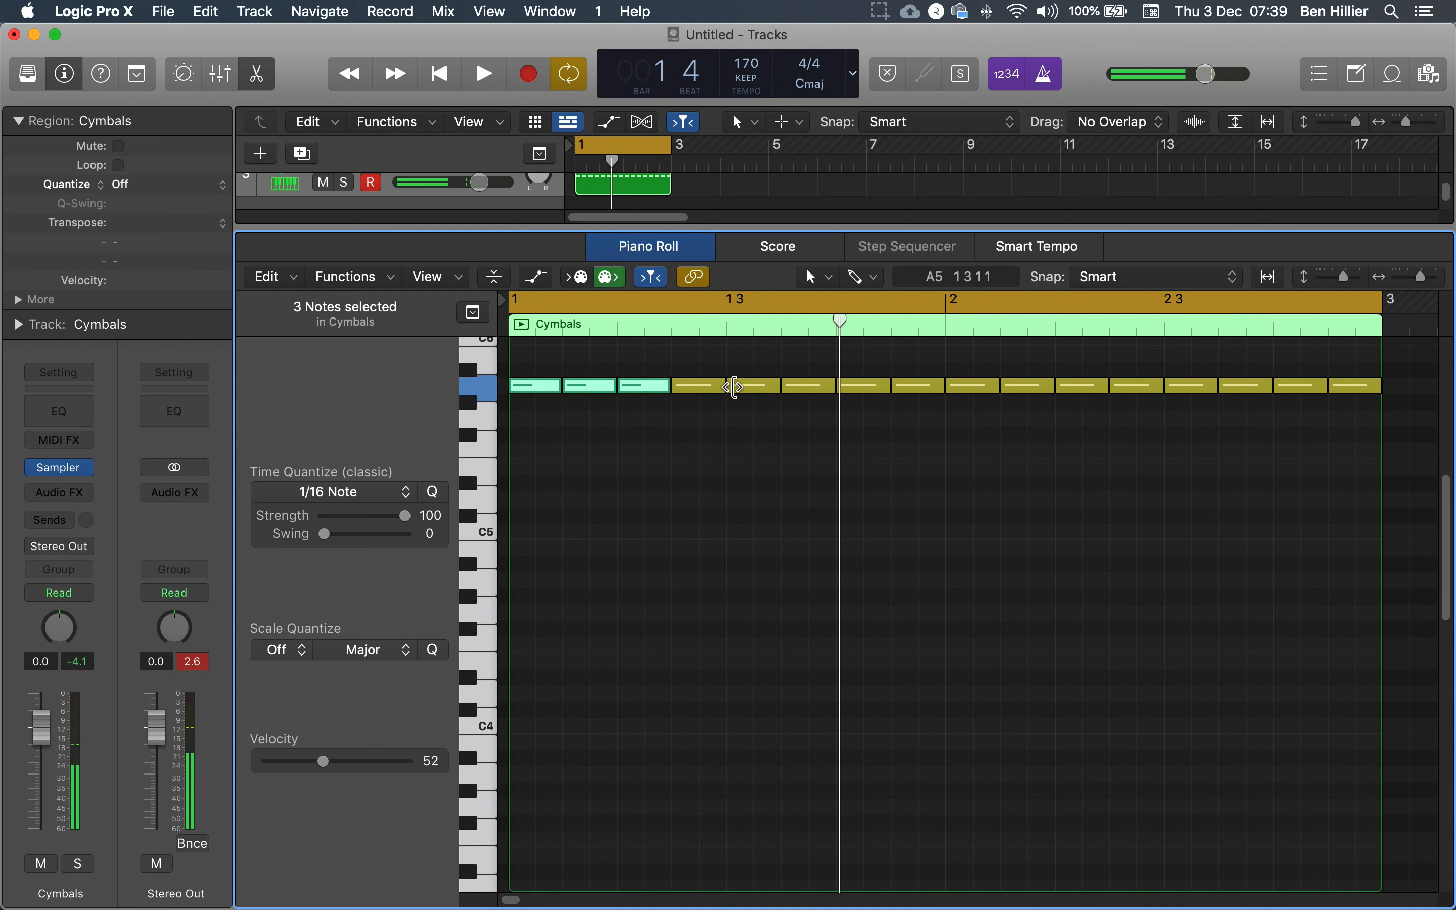
Set the velocity of the sixth and seventh A5 notes in bar 1 to 48 and play back the loop
drag(801, 366, 867, 416)
drag(374, 759, 361, 763)
key(space)
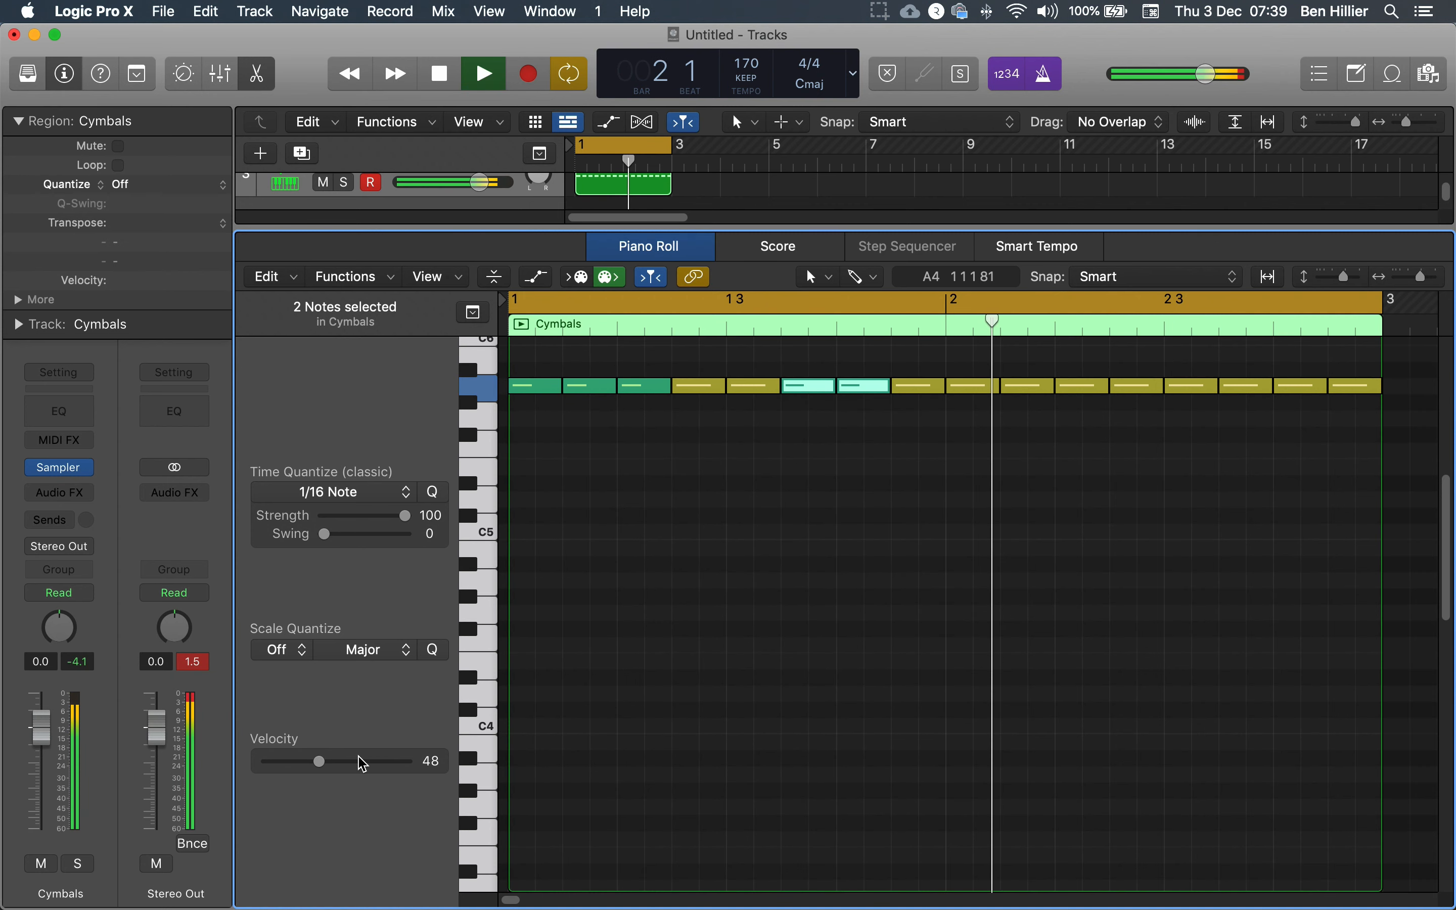
key(space)
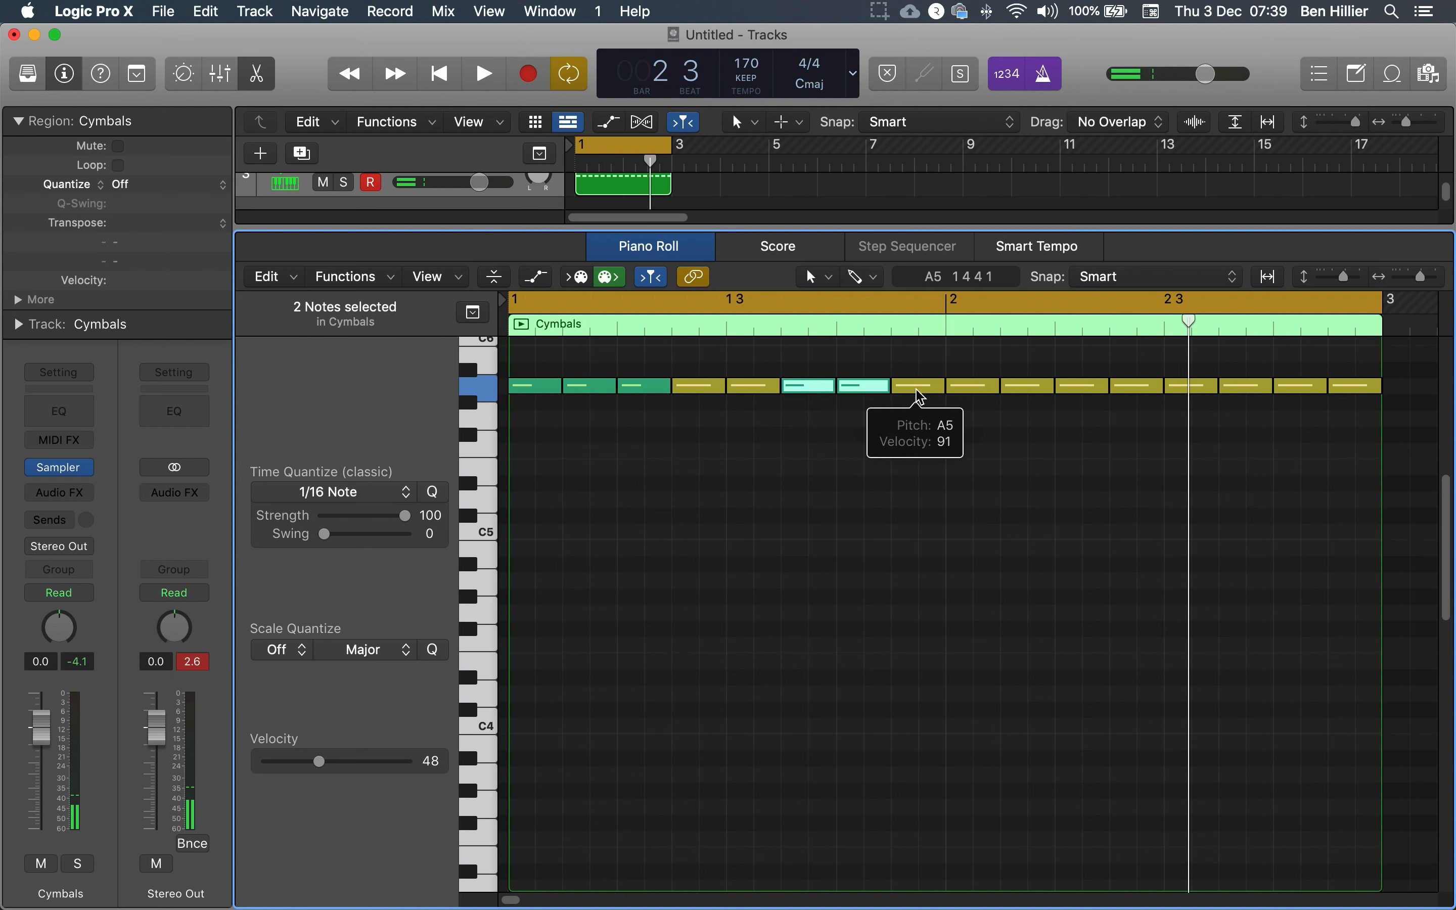
Play back the drum loop with the quieter cymbal notes in bar 1
mouse_move(743, 398)
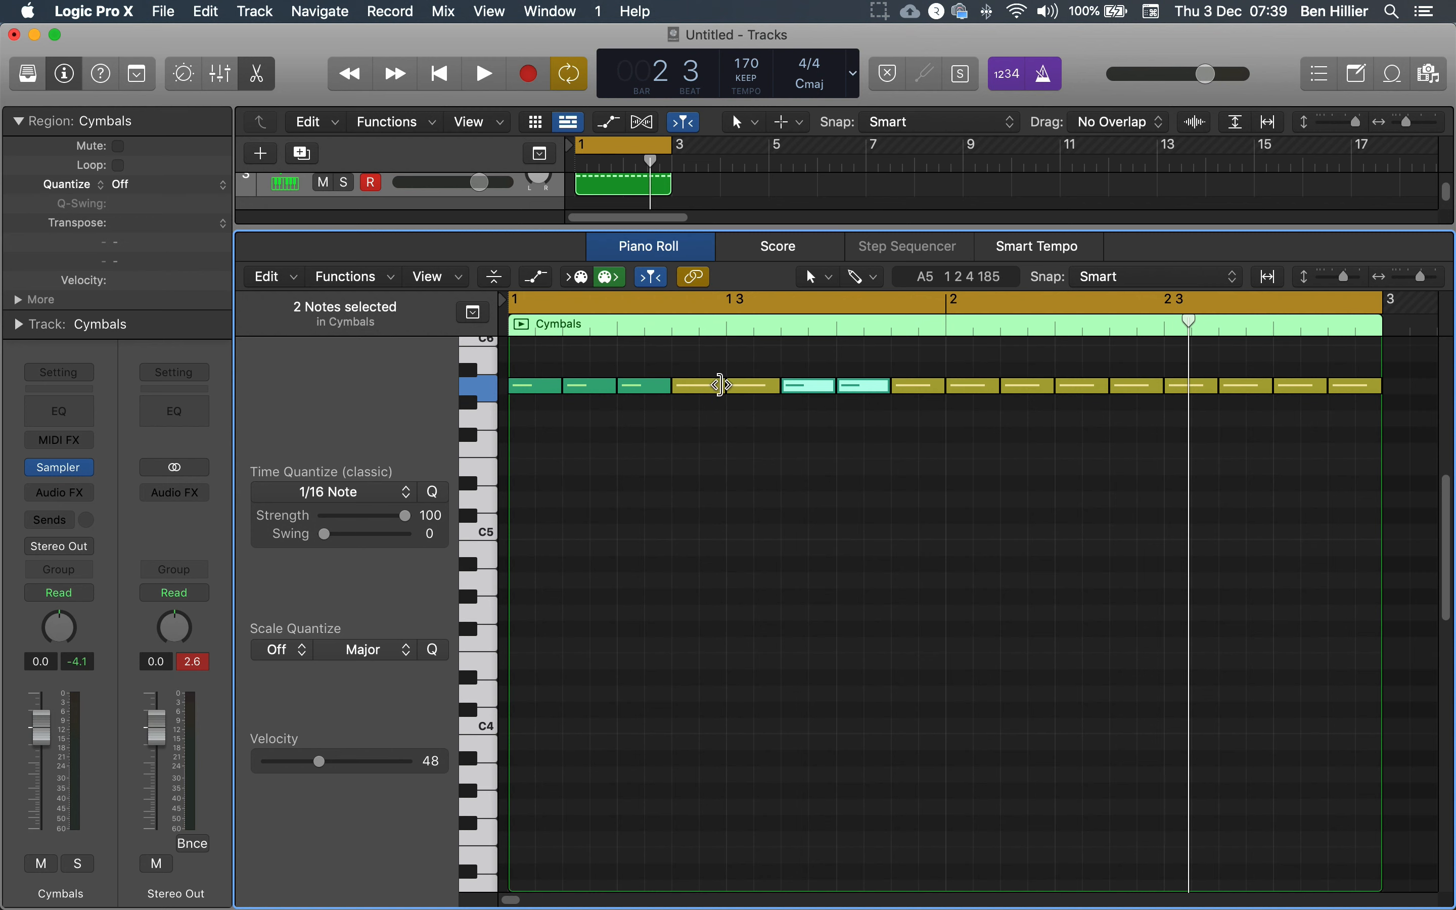
key(space)
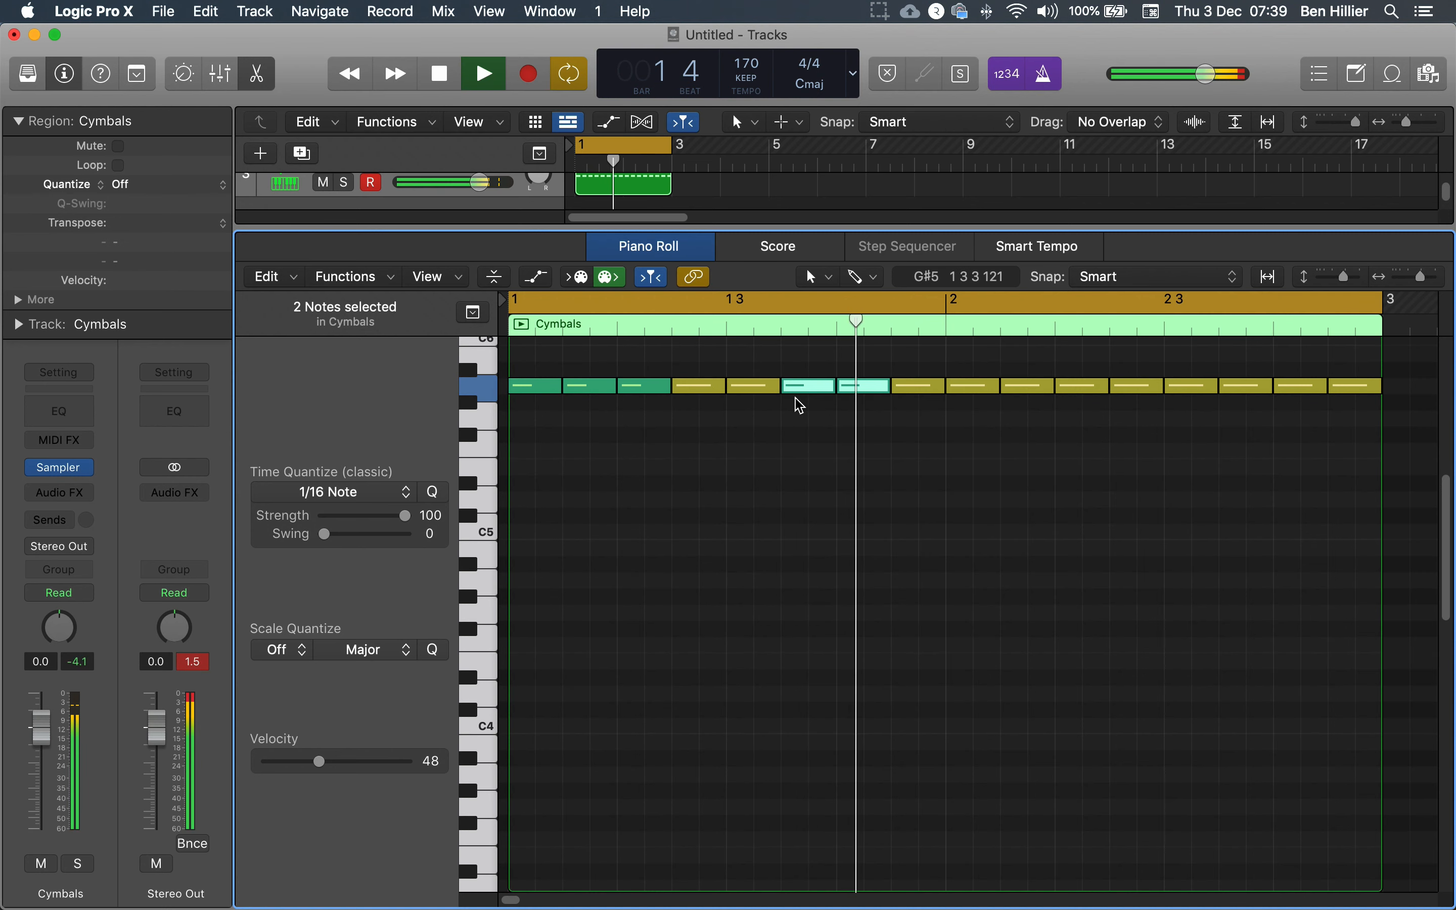
key(space)
Set the velocity of the first three A5 notes in bar 2 to 46
click(975, 386)
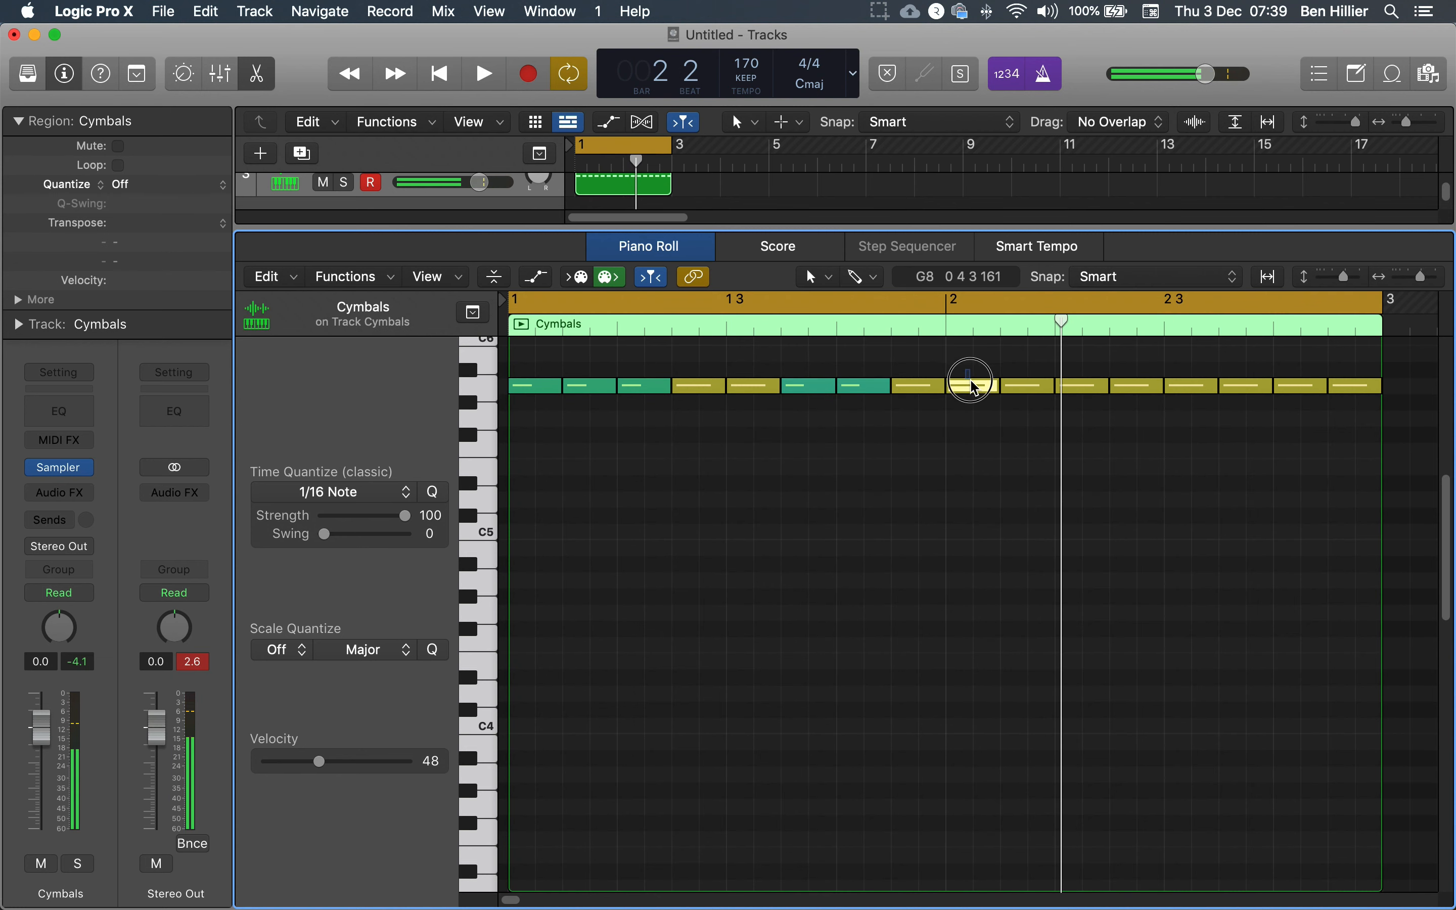
drag(976, 389, 1079, 408)
drag(348, 759, 315, 767)
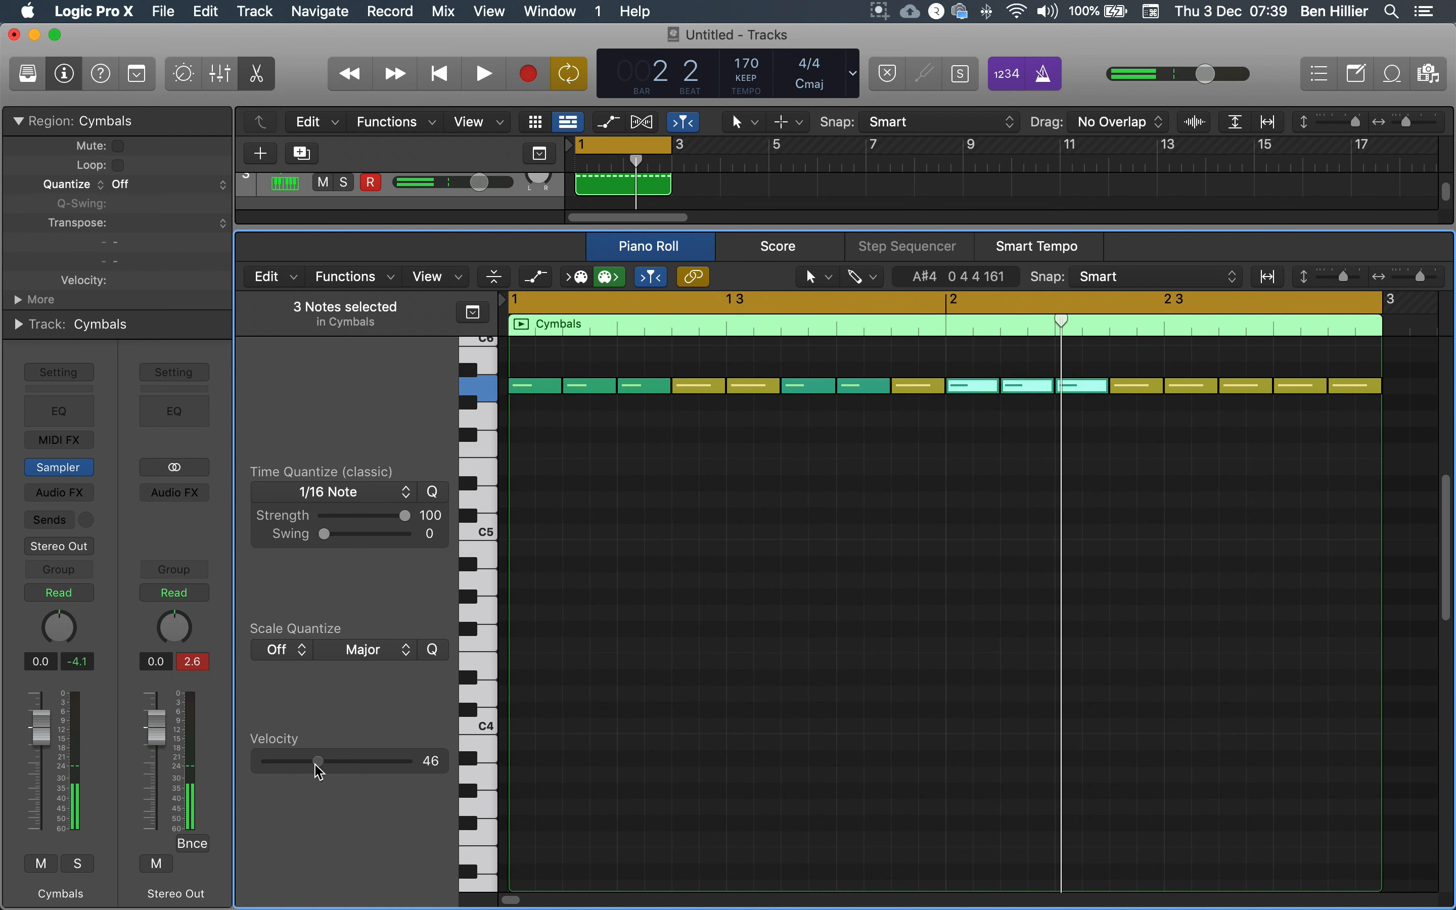
Set the velocity of the sixth and seventh A5 notes in bar 2 to 37 and play back the loop
click(1187, 388)
click(1131, 389)
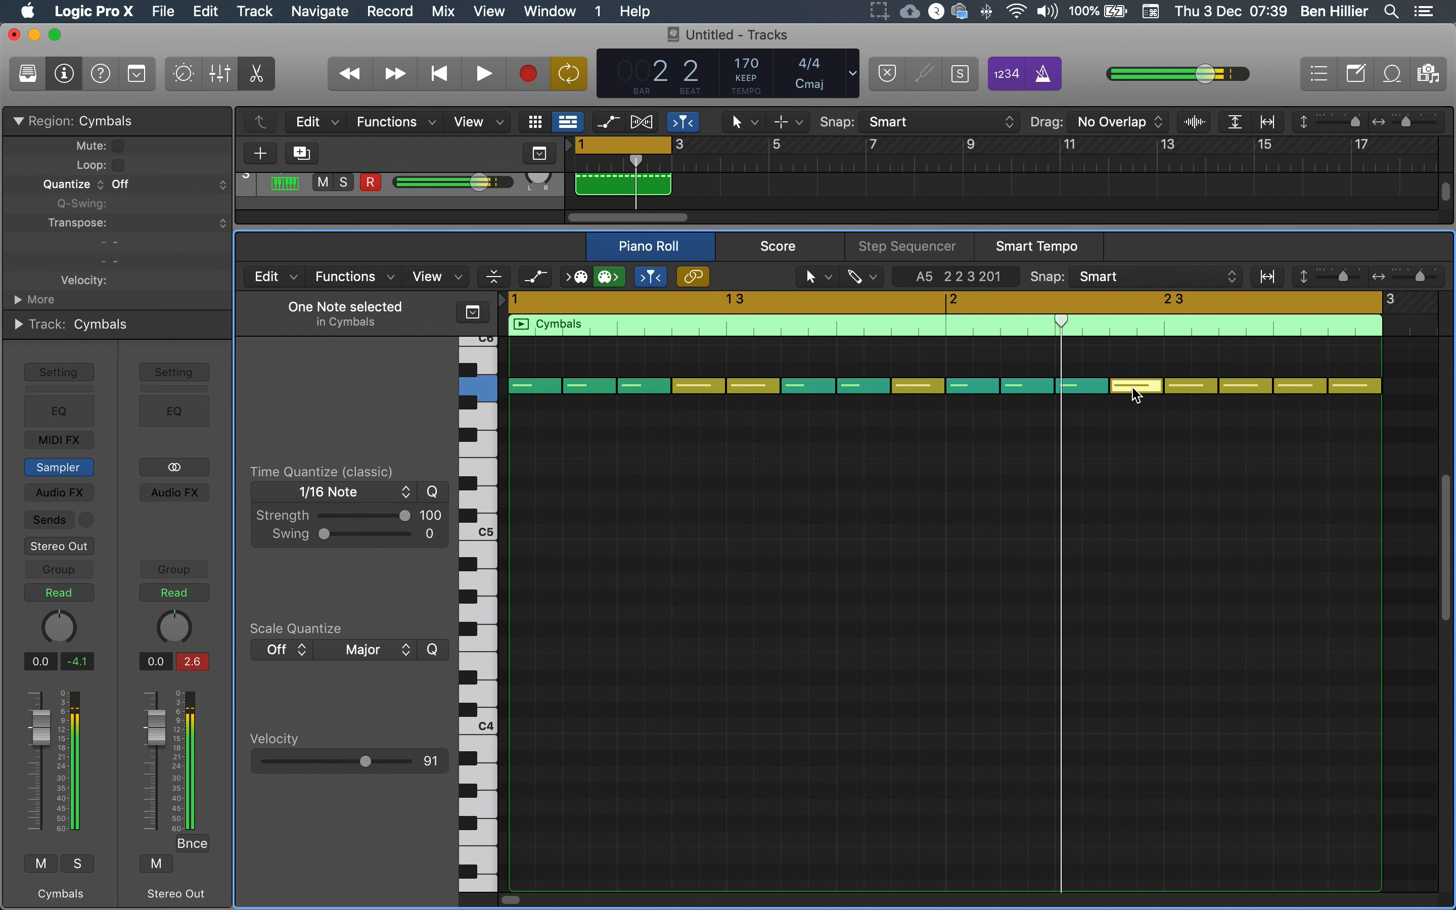
click(1182, 385)
drag(1244, 372, 1323, 429)
drag(364, 765, 307, 763)
click(927, 634)
key(space)
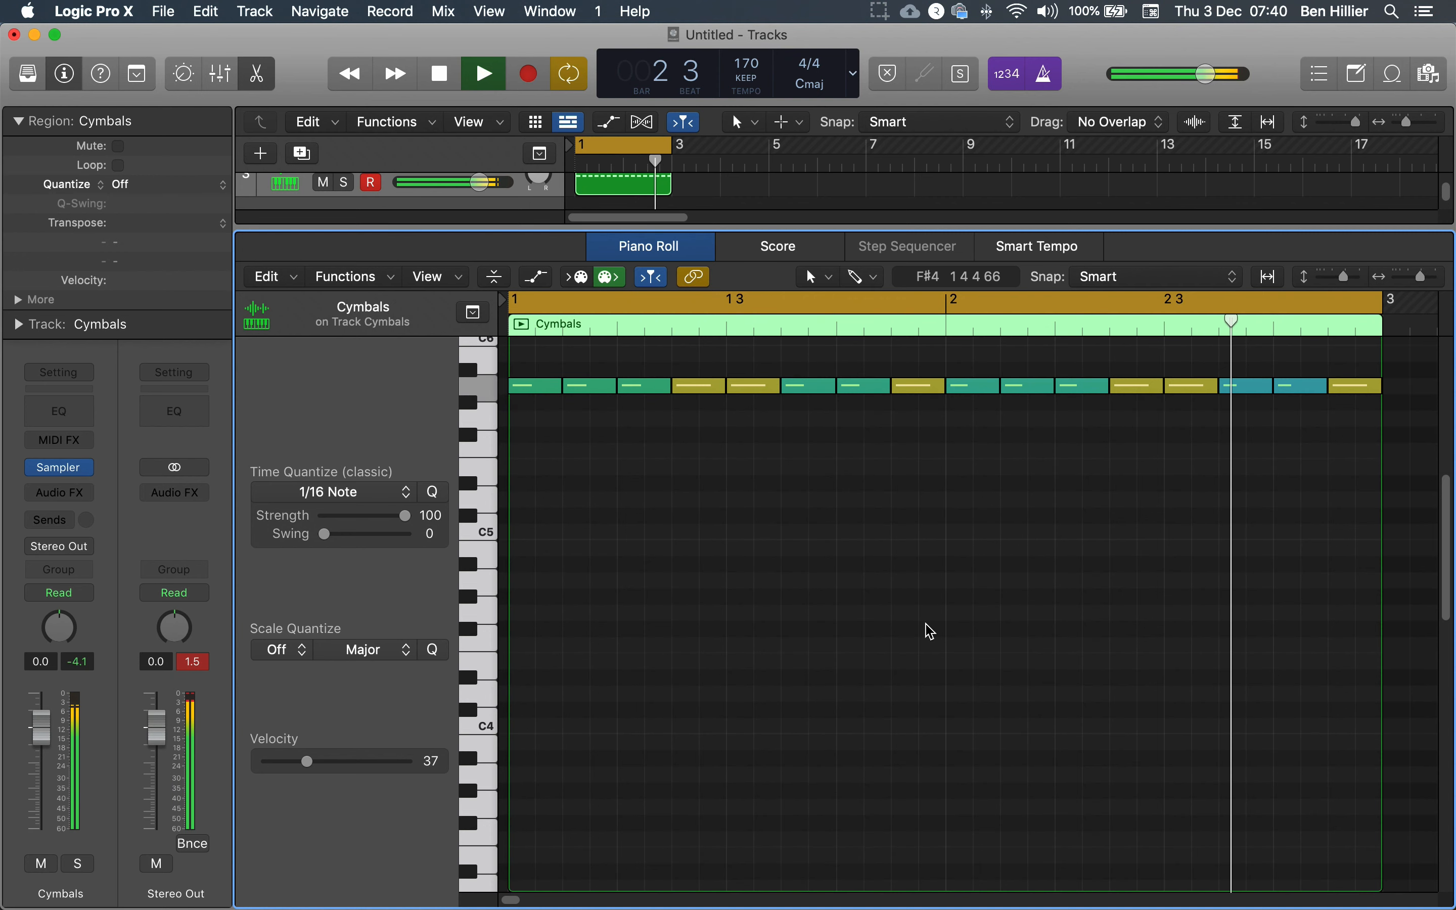
key(space)
Duplicate all 16 A5 notes down to E5 and play back the layered cymbals
drag(1364, 437, 533, 482)
key(space)
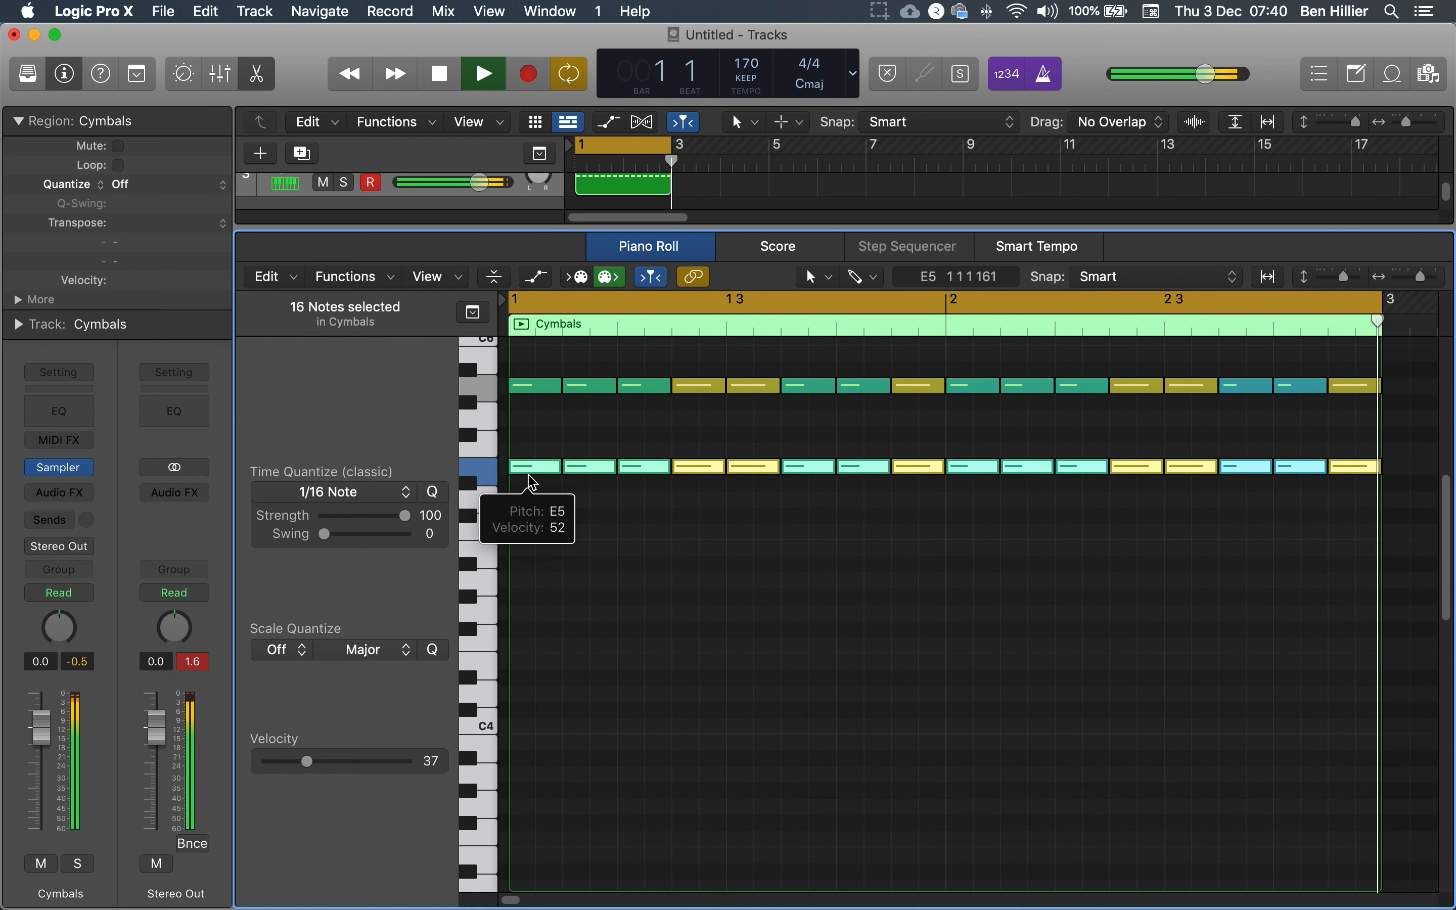
key(space)
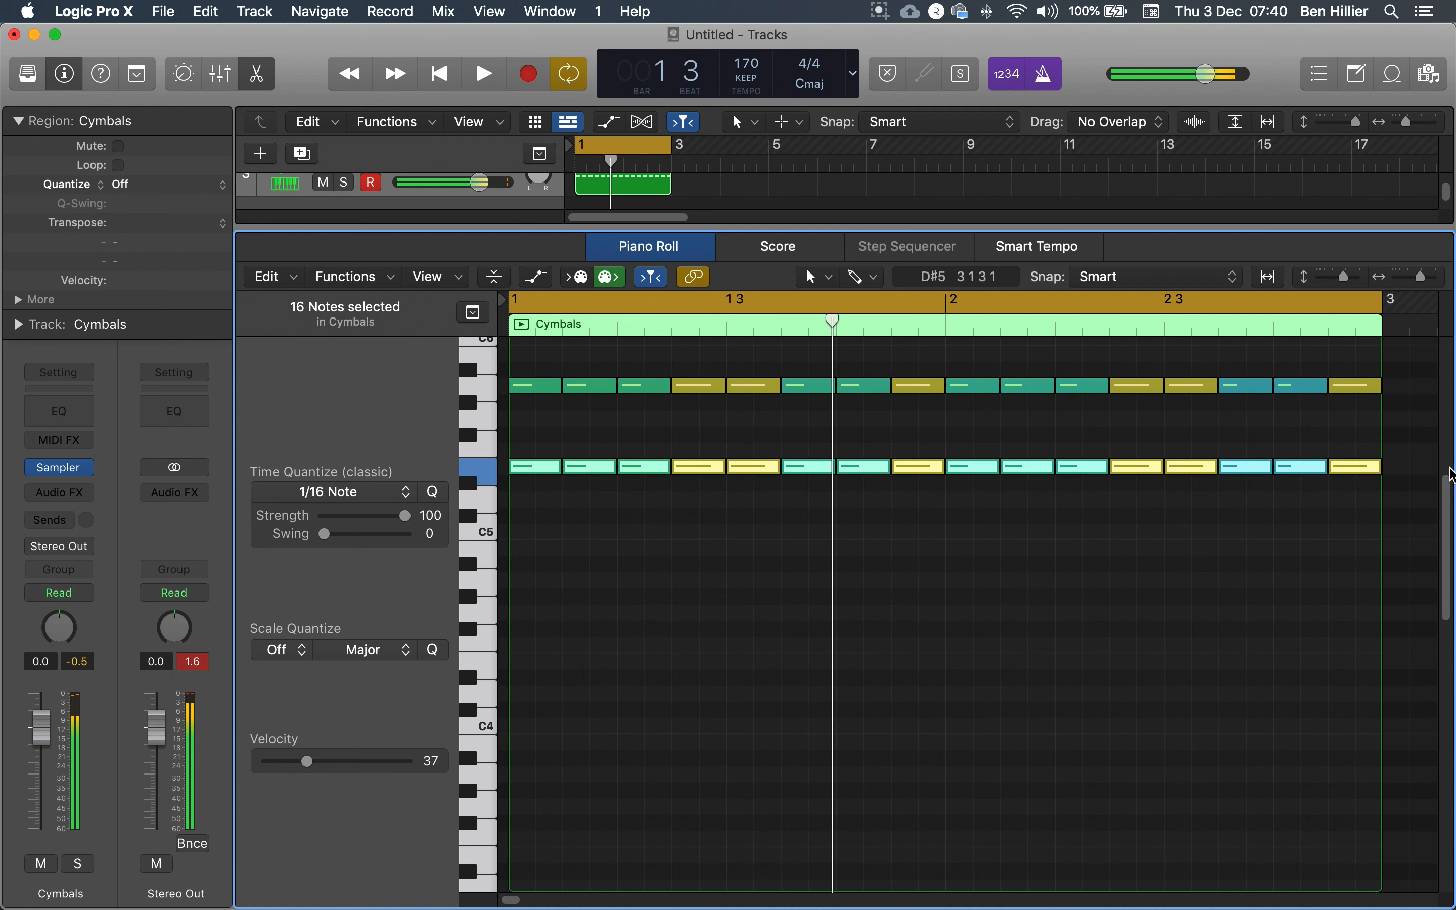
Lower the velocity of all 16 E5 notes together to a reading of 3 and play back the loop
click(1364, 455)
drag(1364, 444, 213, 679)
drag(309, 768, 277, 770)
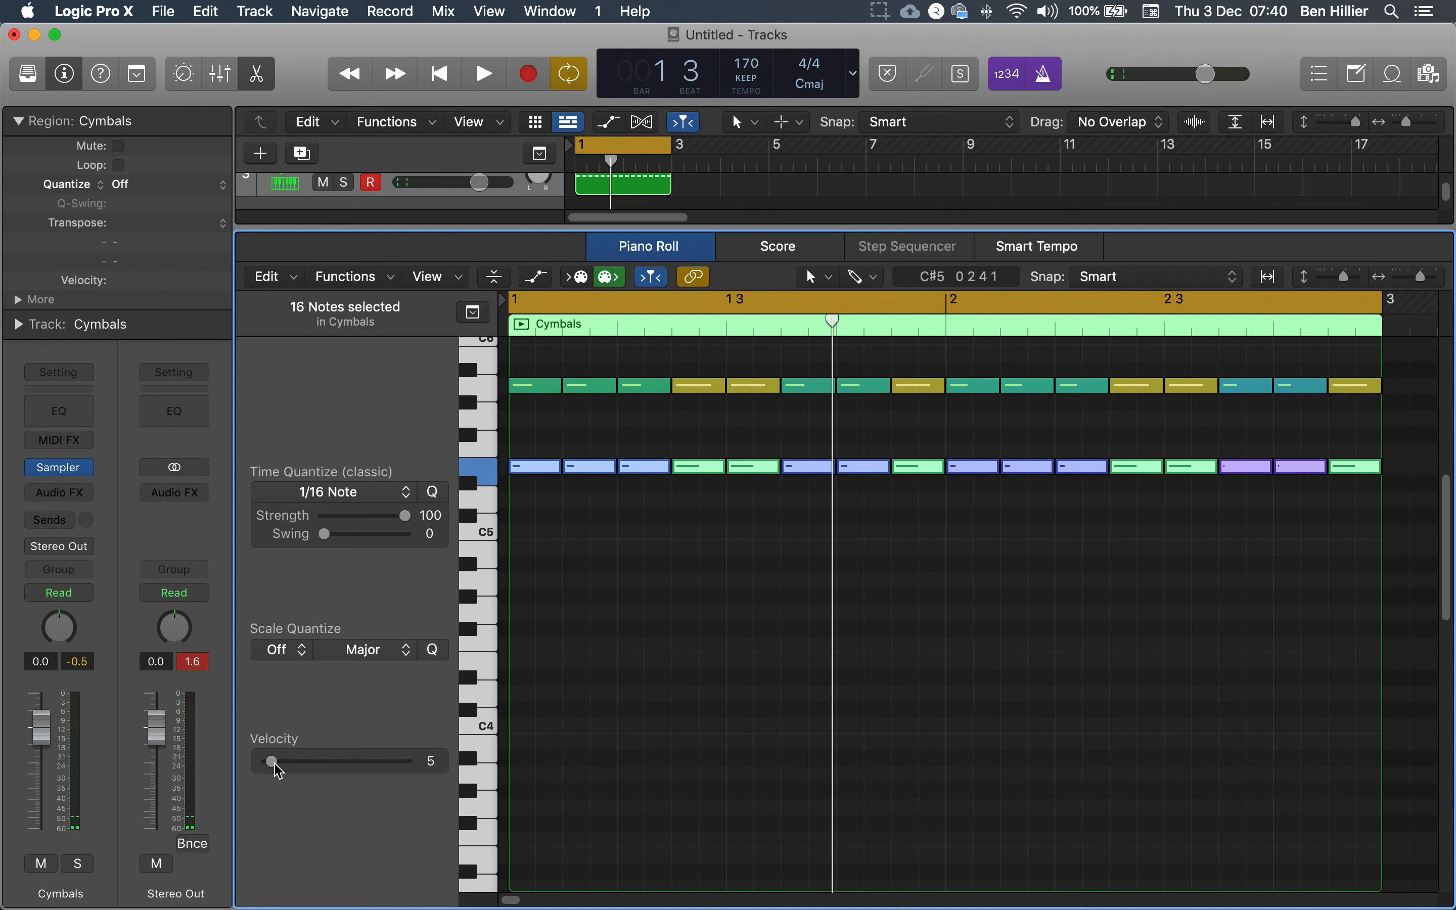
key(space)
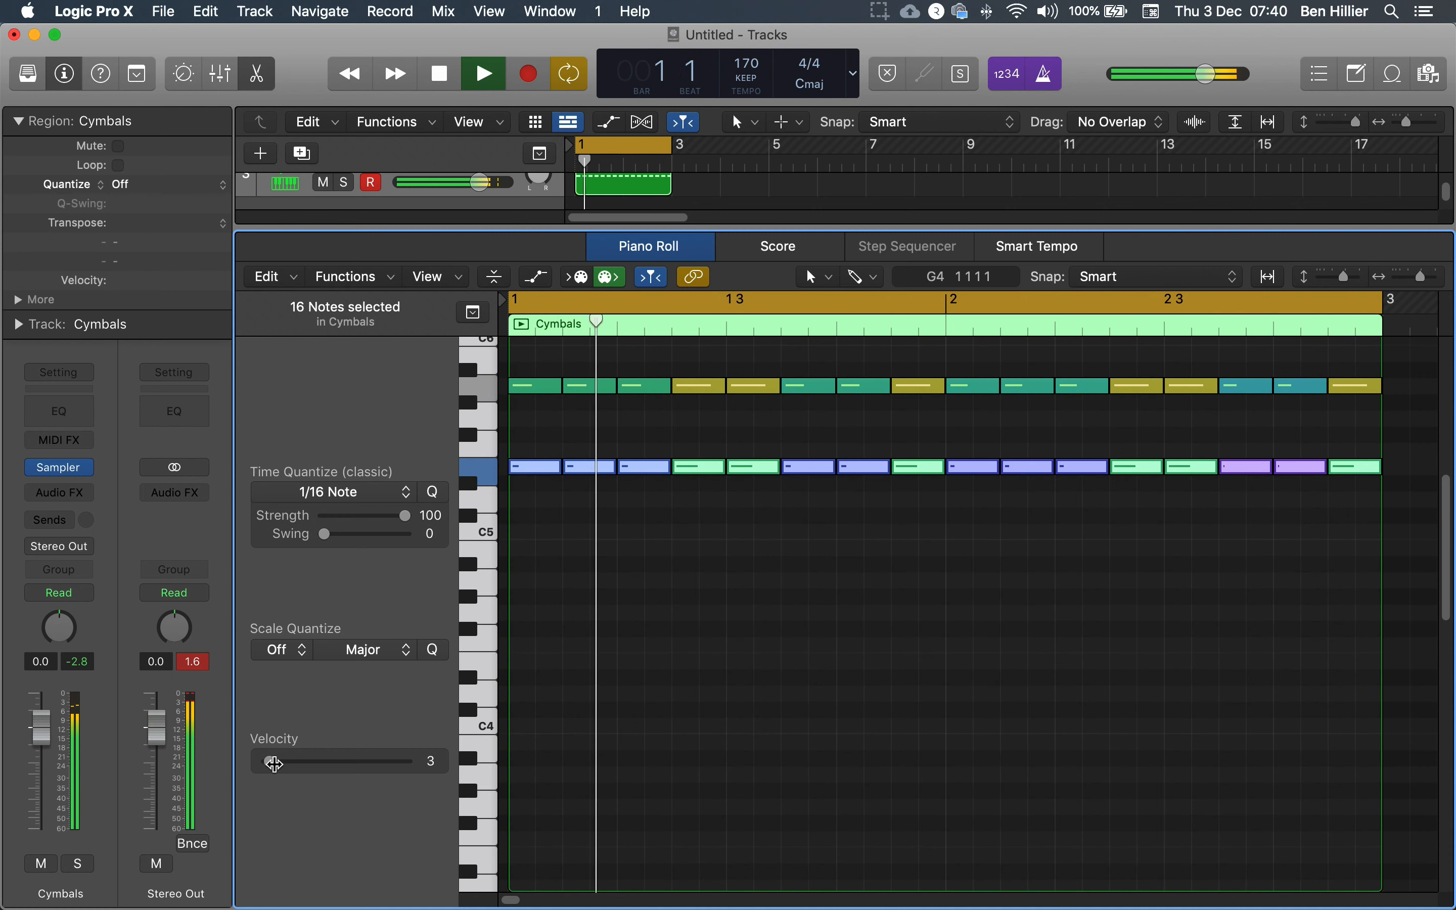
key(space)
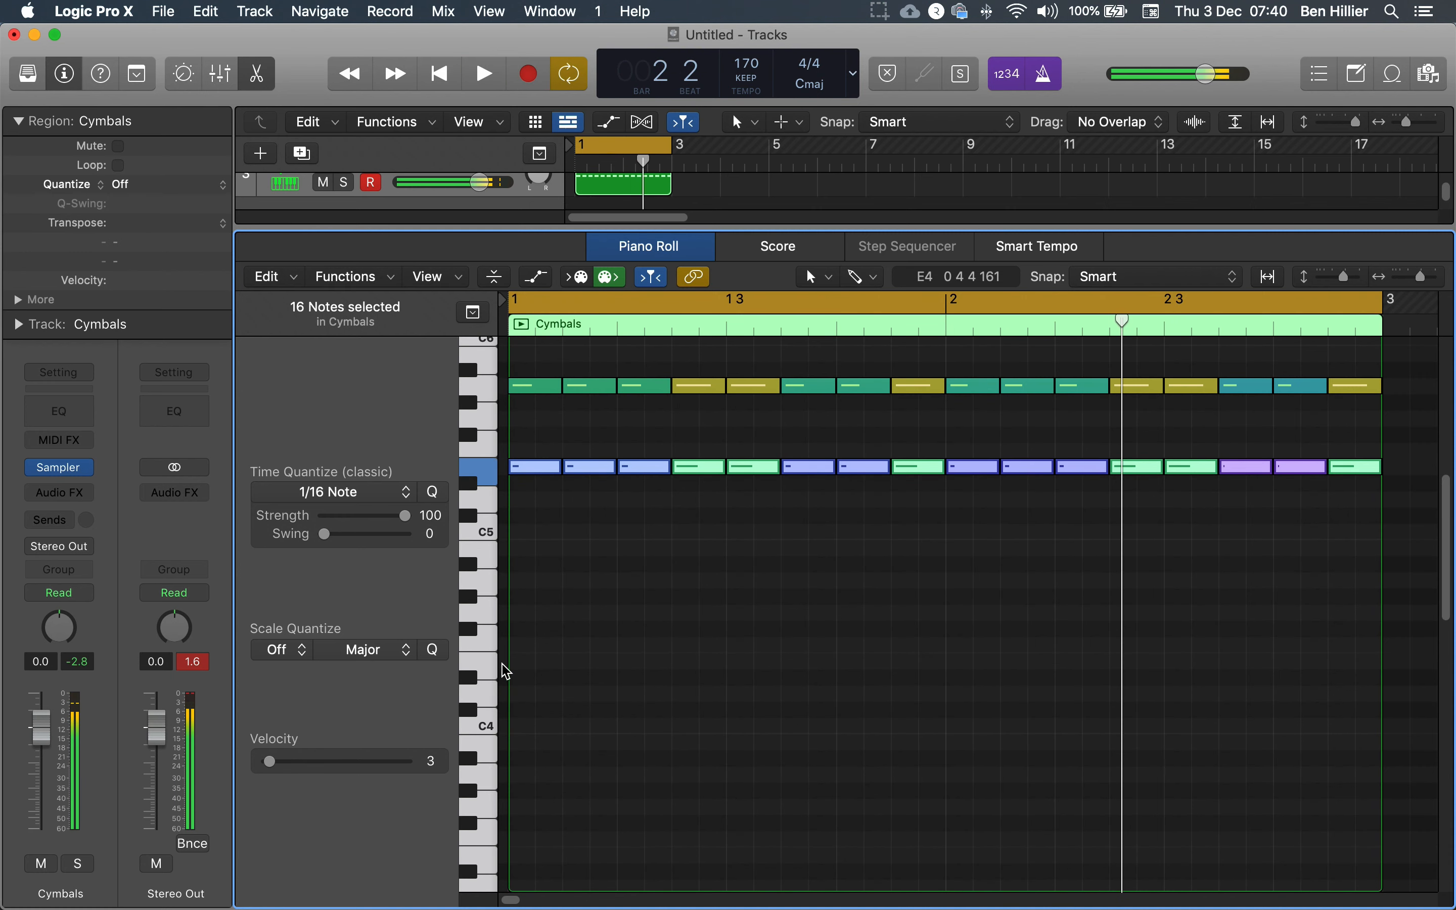
key(space)
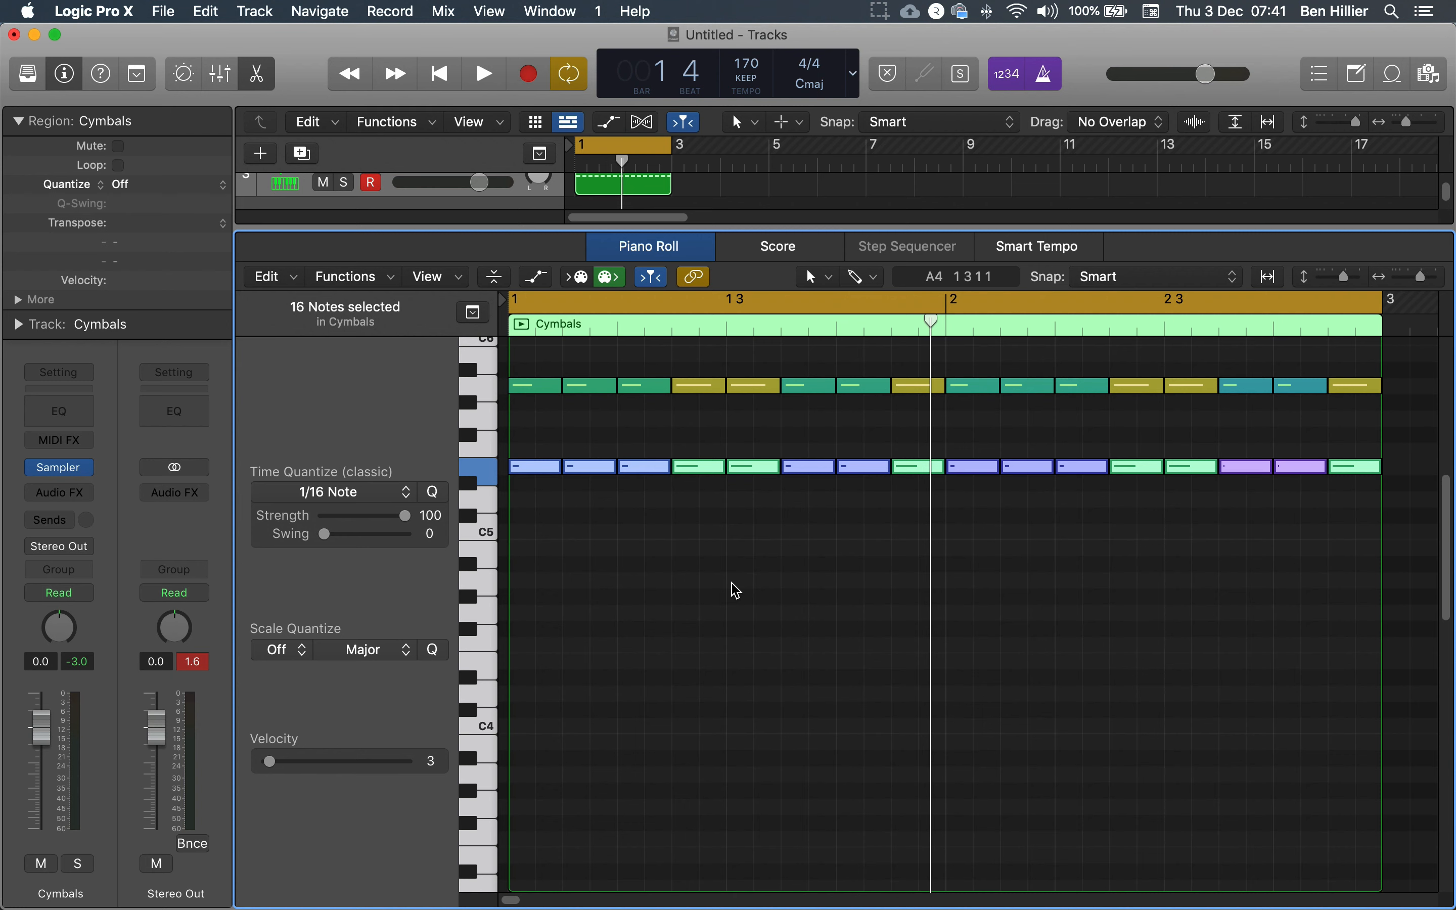
Audition lower cymbal sounds and place four consecutive sixteenth notes on A2 starting at beat 3 of bar 1
scroll(539, 697, down, 3)
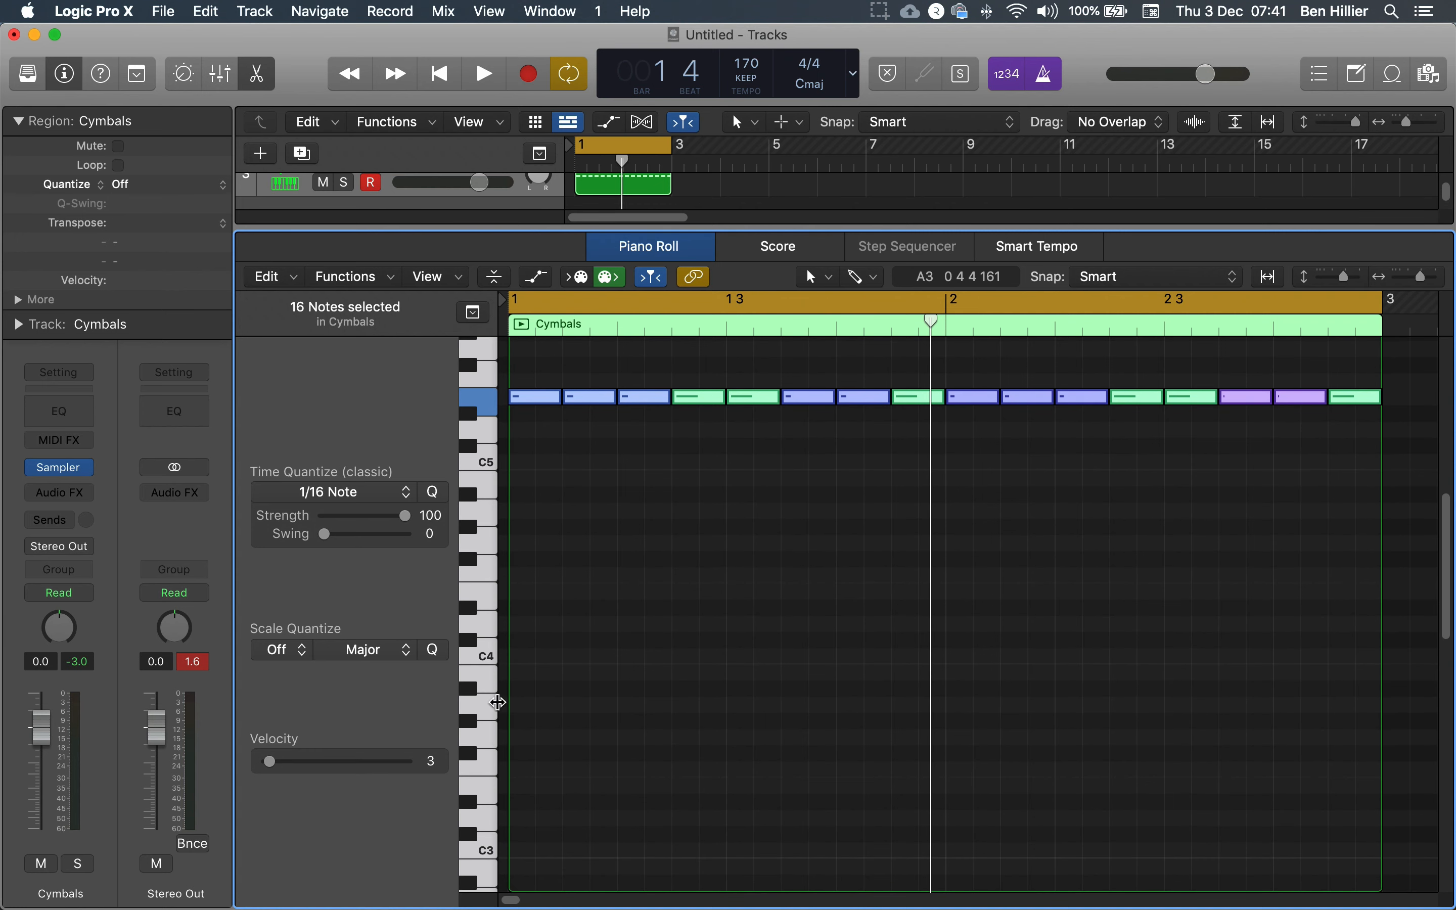
click(488, 717)
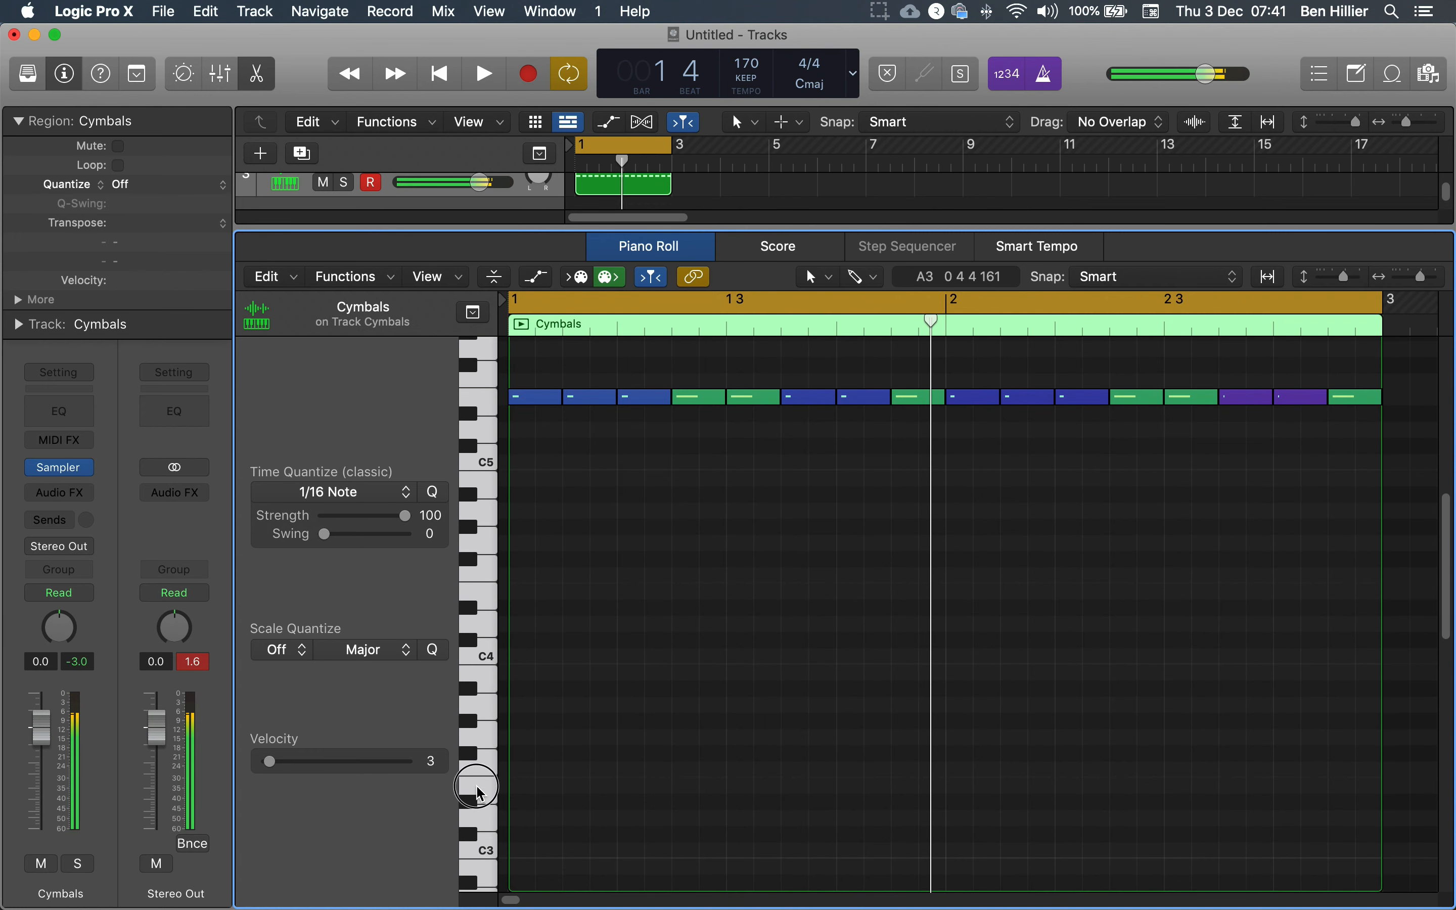
scroll(486, 825, down, 4)
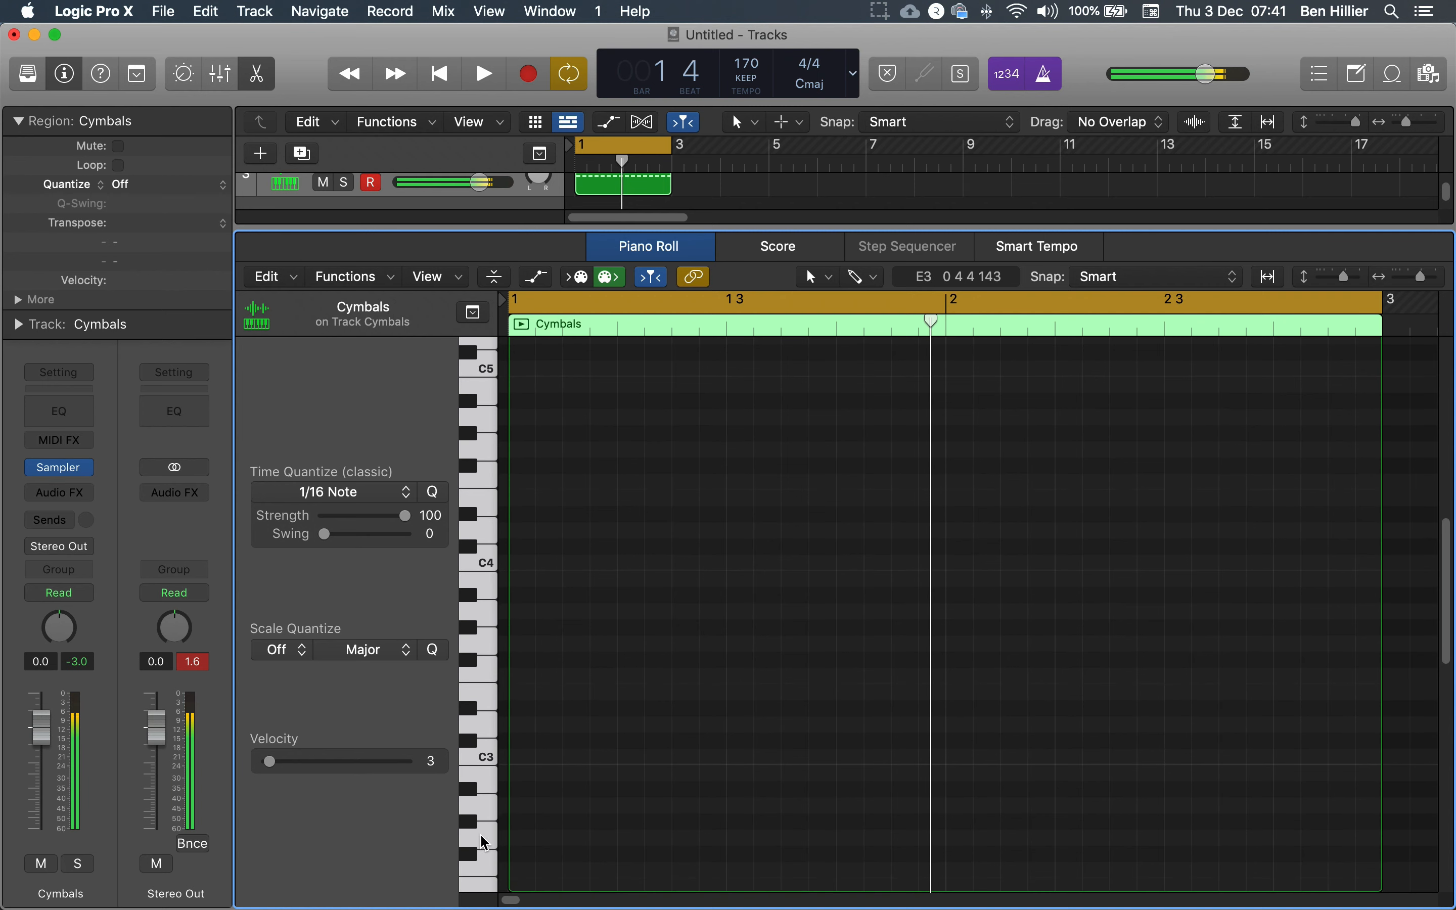
scroll(487, 813, down, 4)
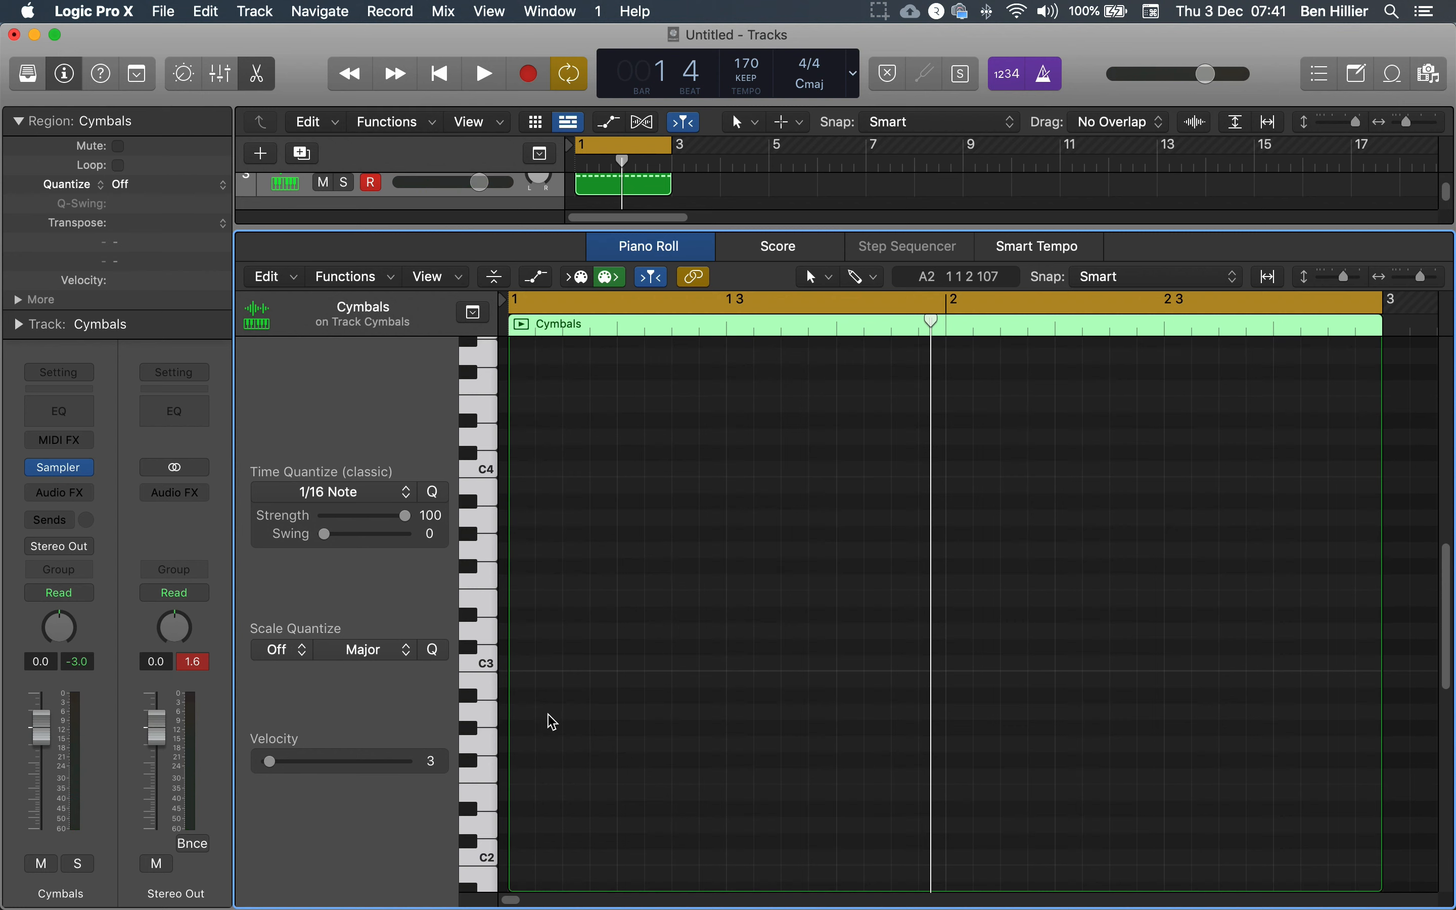
click(746, 716)
mouse_move(775, 714)
mouse_down()
mouse_move(745, 725)
mouse_move(821, 720)
mouse_move(838, 676)
mouse_move(430, 759)
mouse_up()
key(space)
Set the velocity of the four A2 notes to 91 and play back the loop
drag(277, 768, 374, 769)
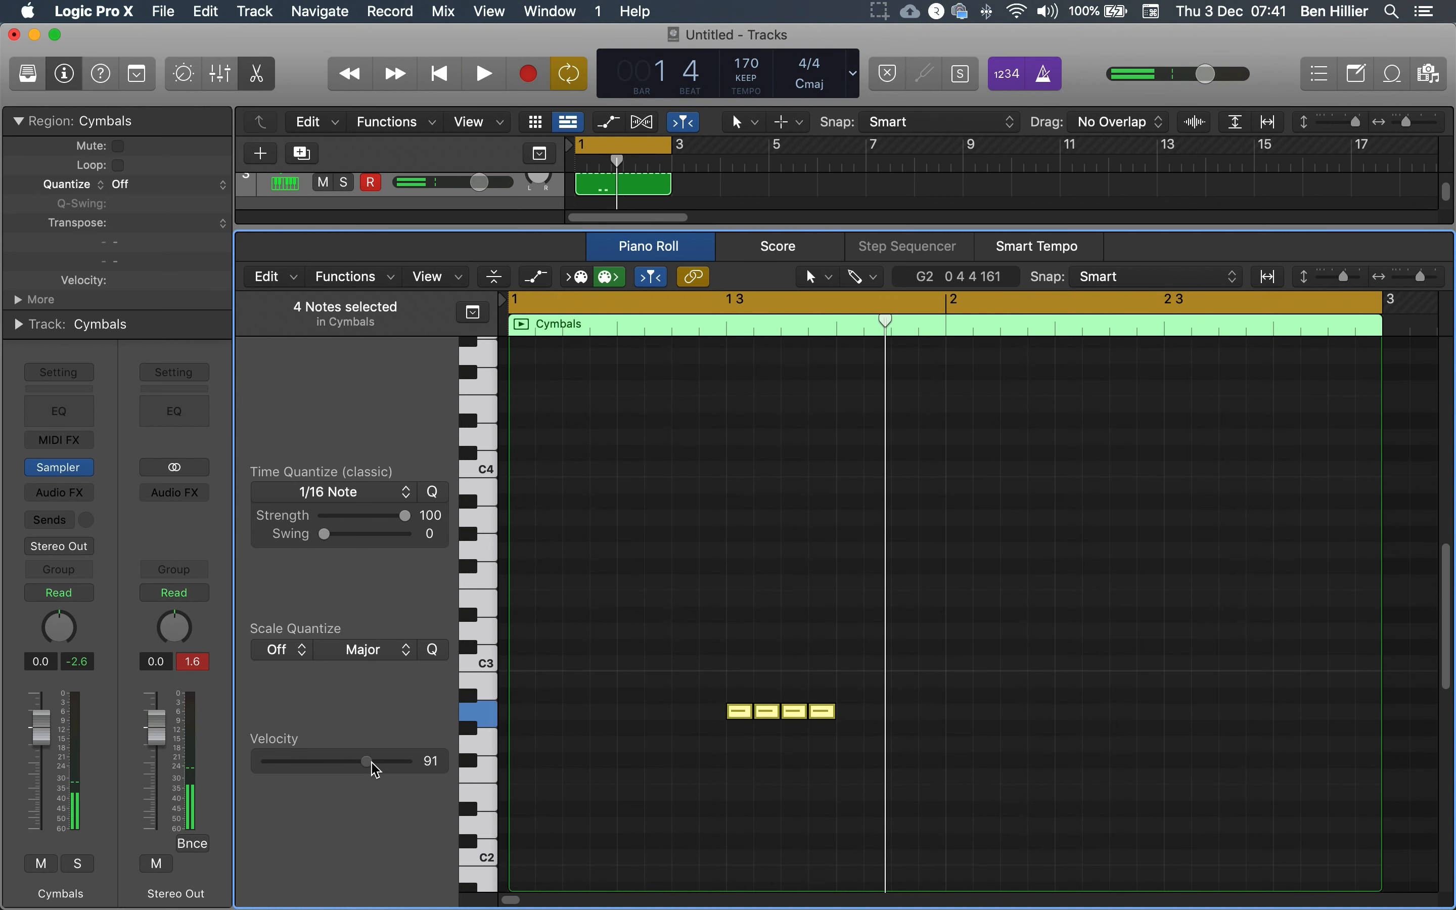
key(space)
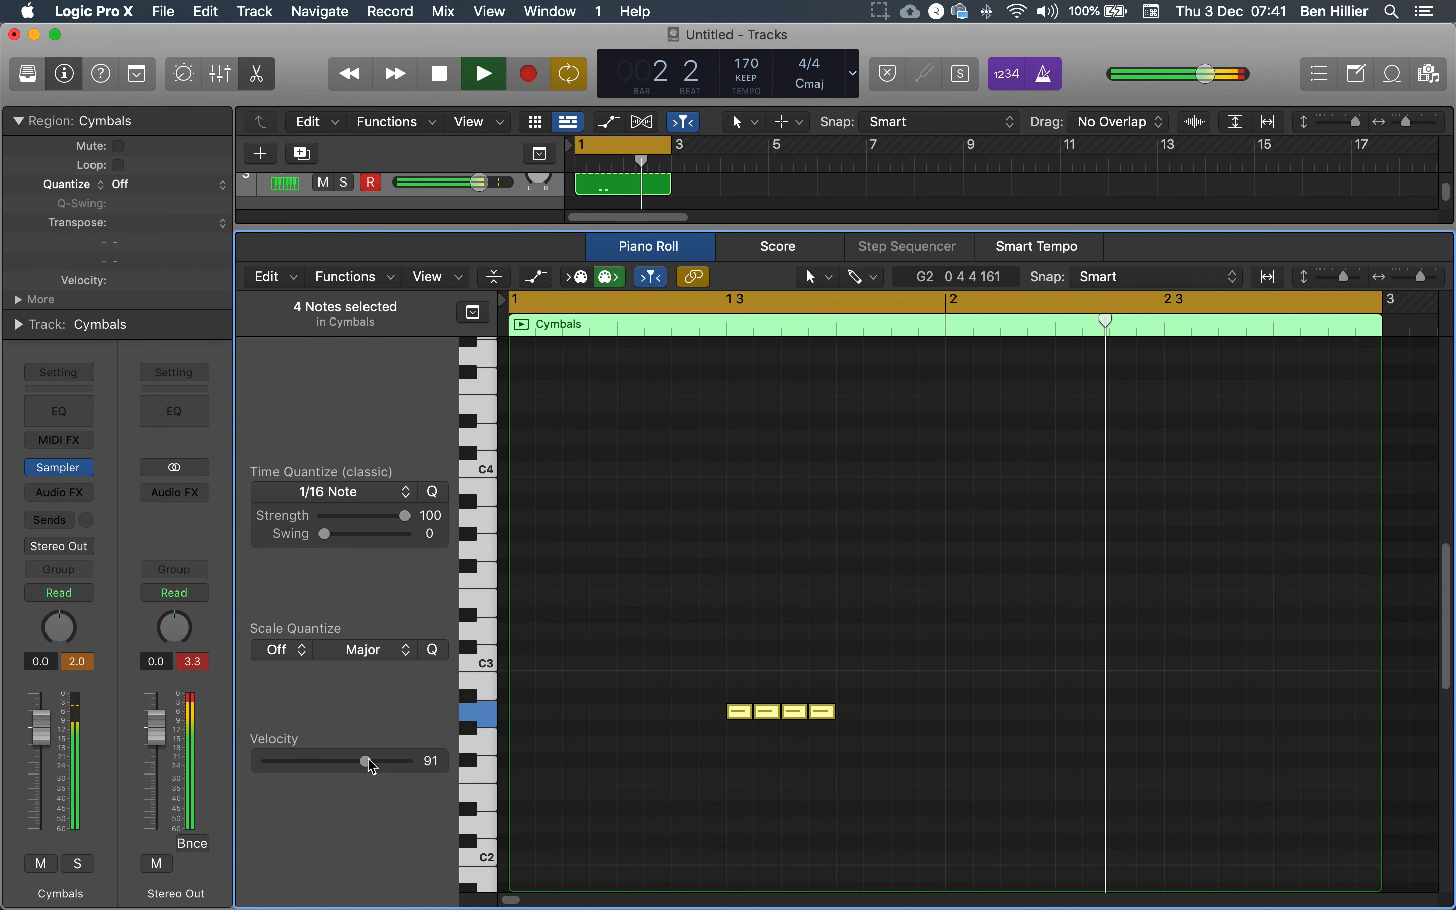
key(space)
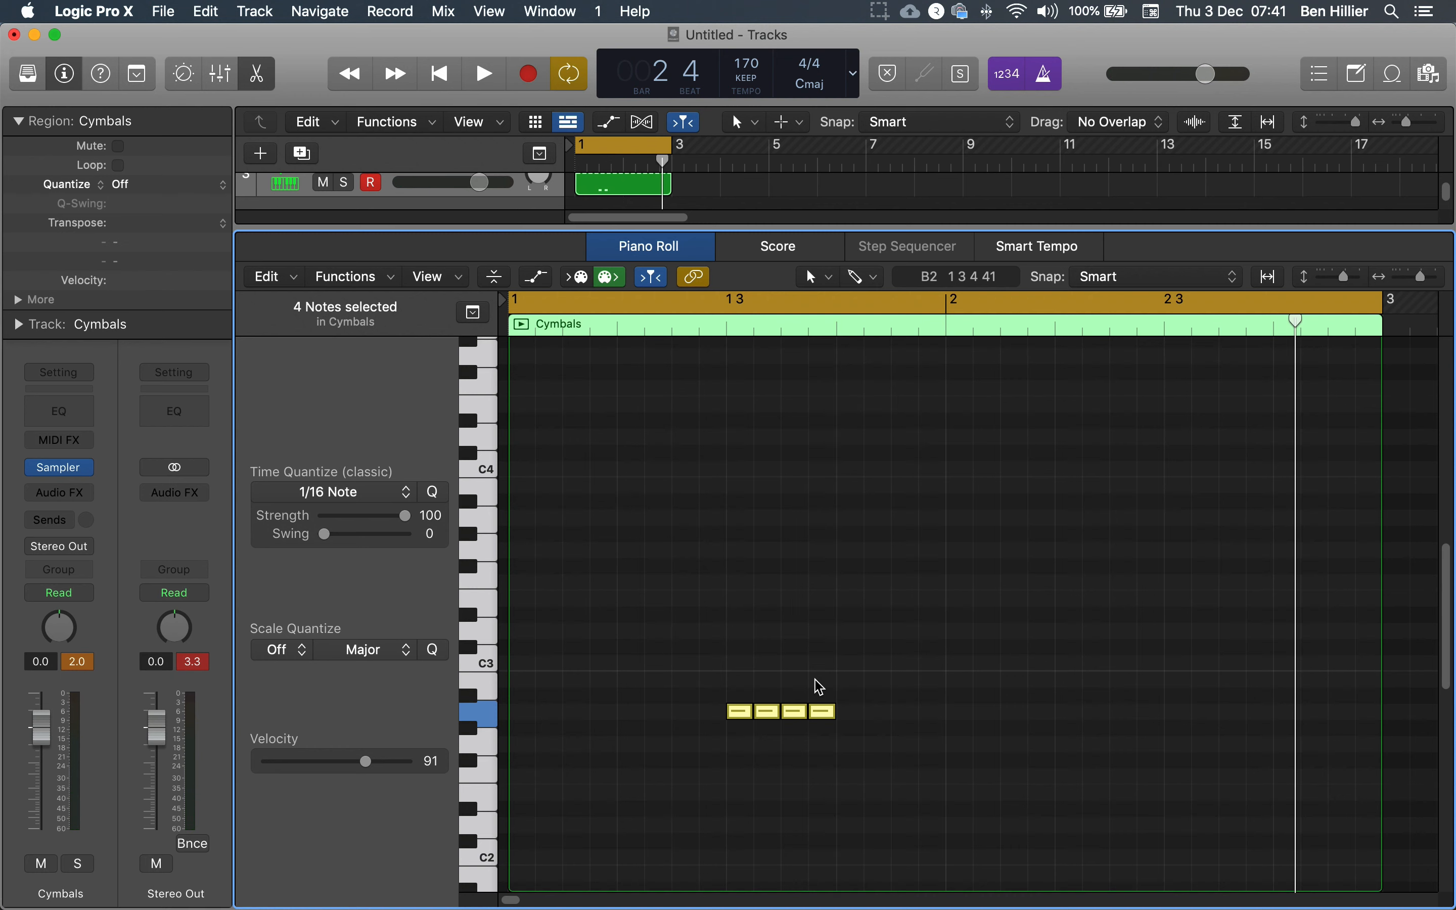
Audition the A2 and G2 keys alternately to compare their sounds
click(819, 686)
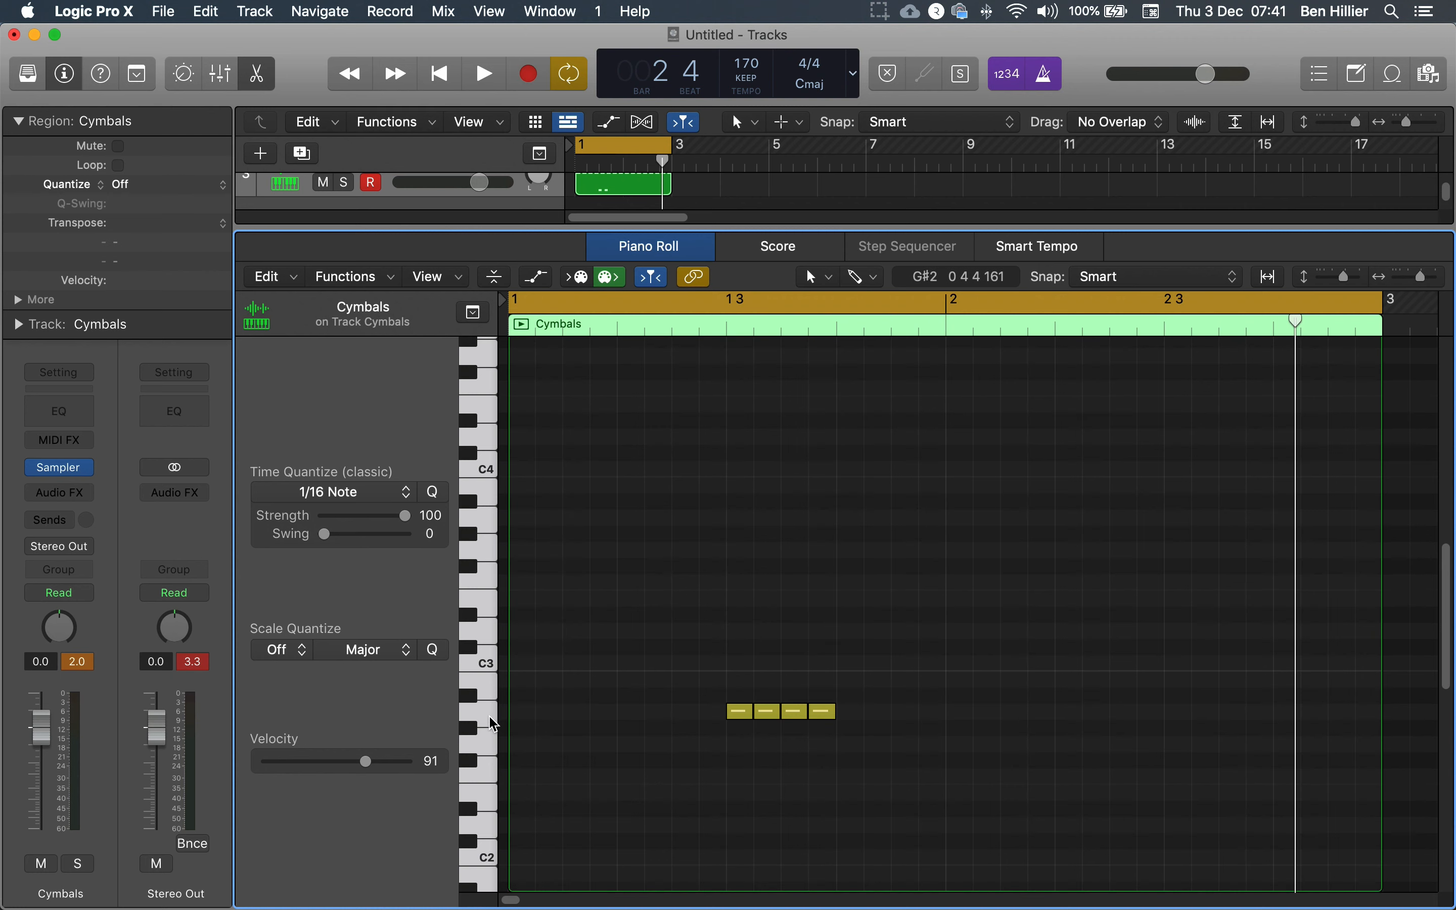
click(497, 712)
click(493, 744)
click(494, 715)
click(485, 734)
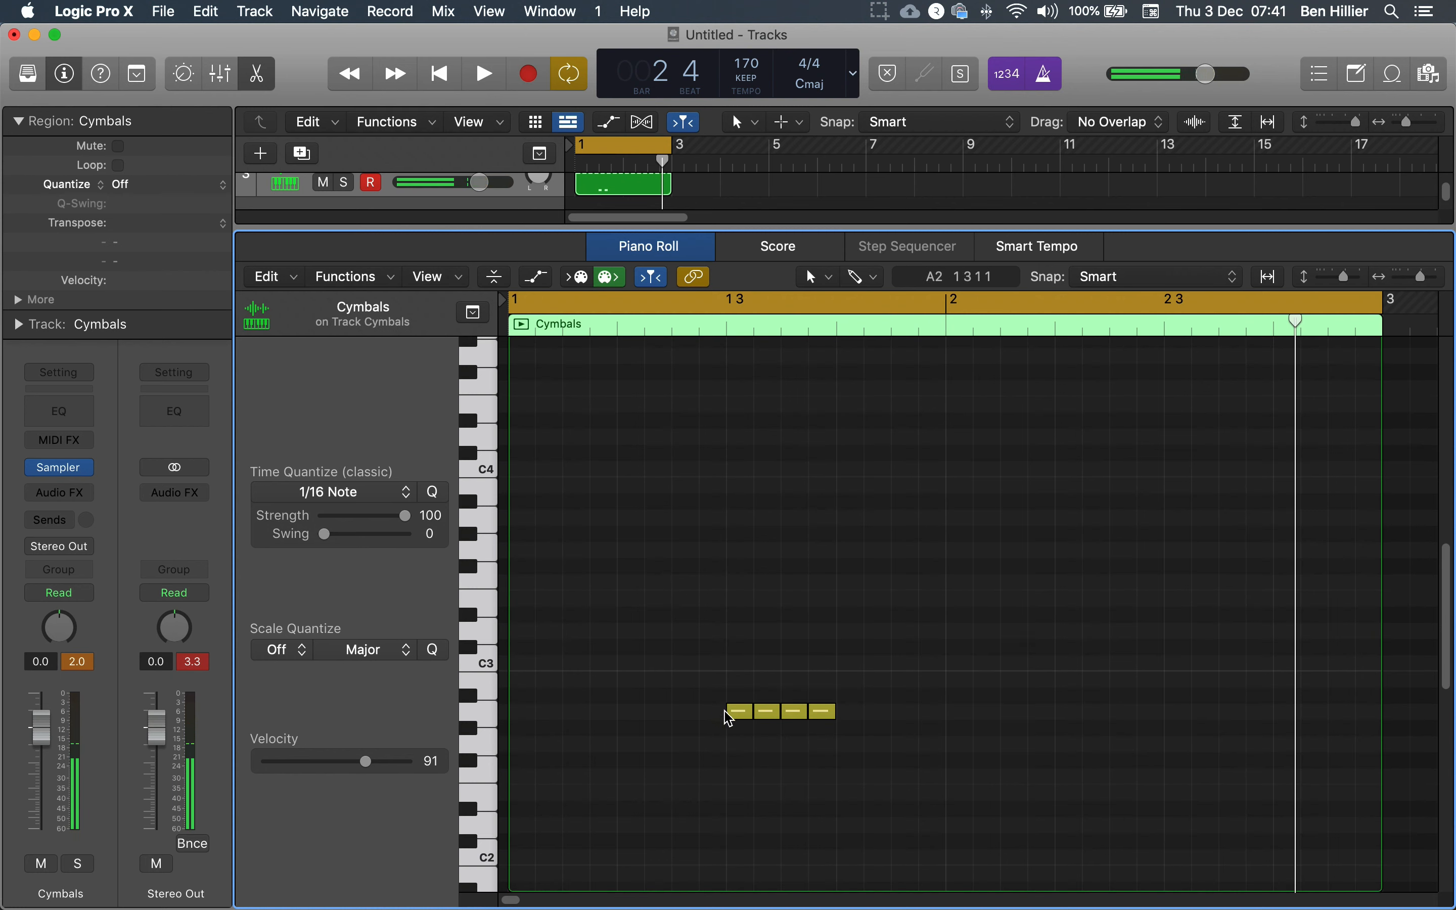
Move the first and third A2 notes down to G2 to alternate the two sounds, and play back the loop
drag(740, 712, 793, 753)
click(488, 720)
click(483, 736)
click(493, 713)
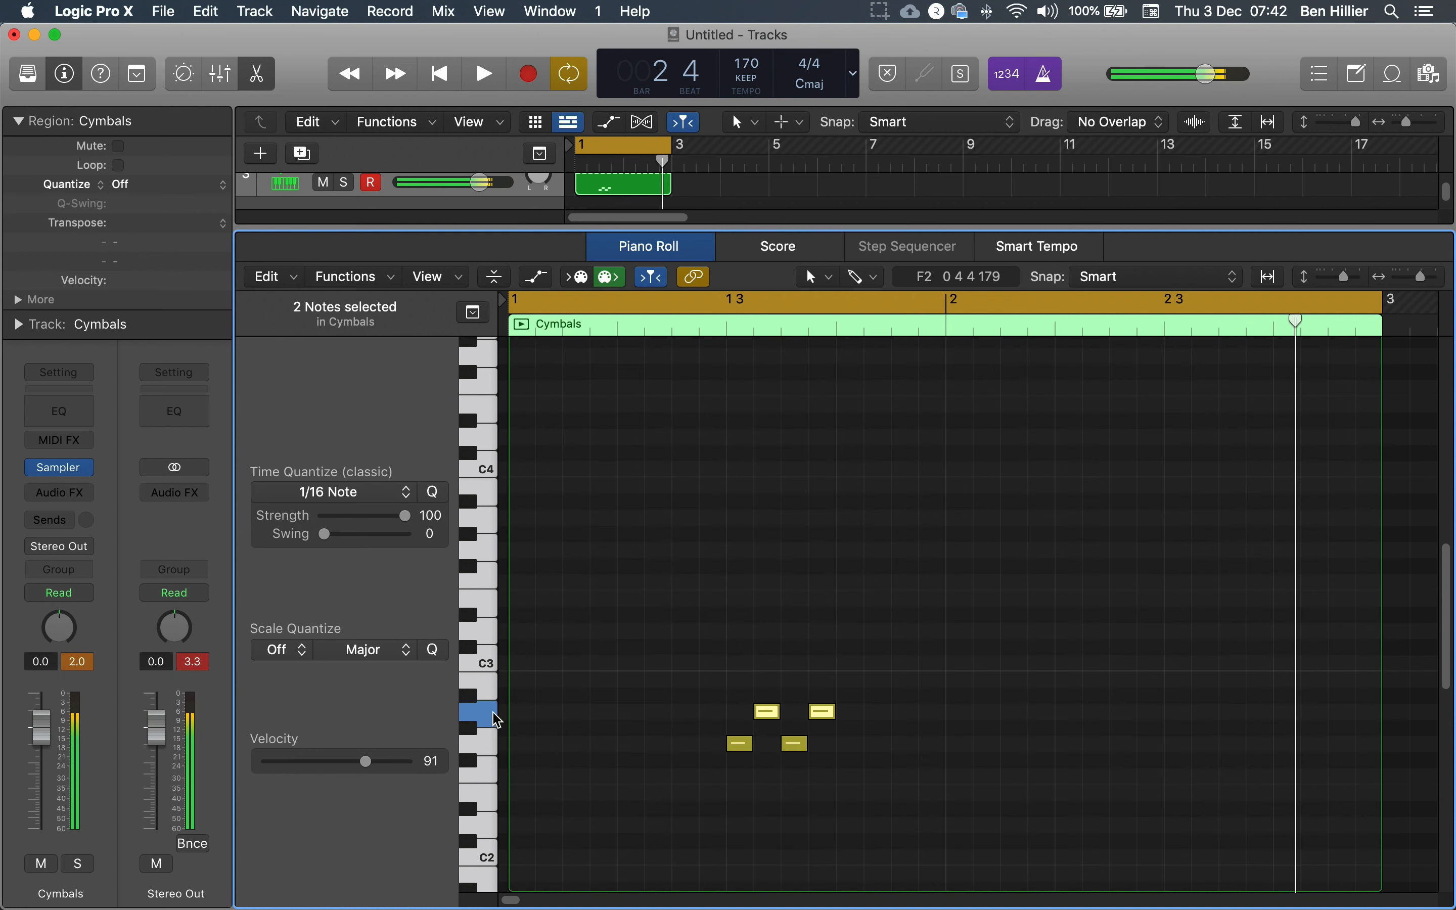
key(space)
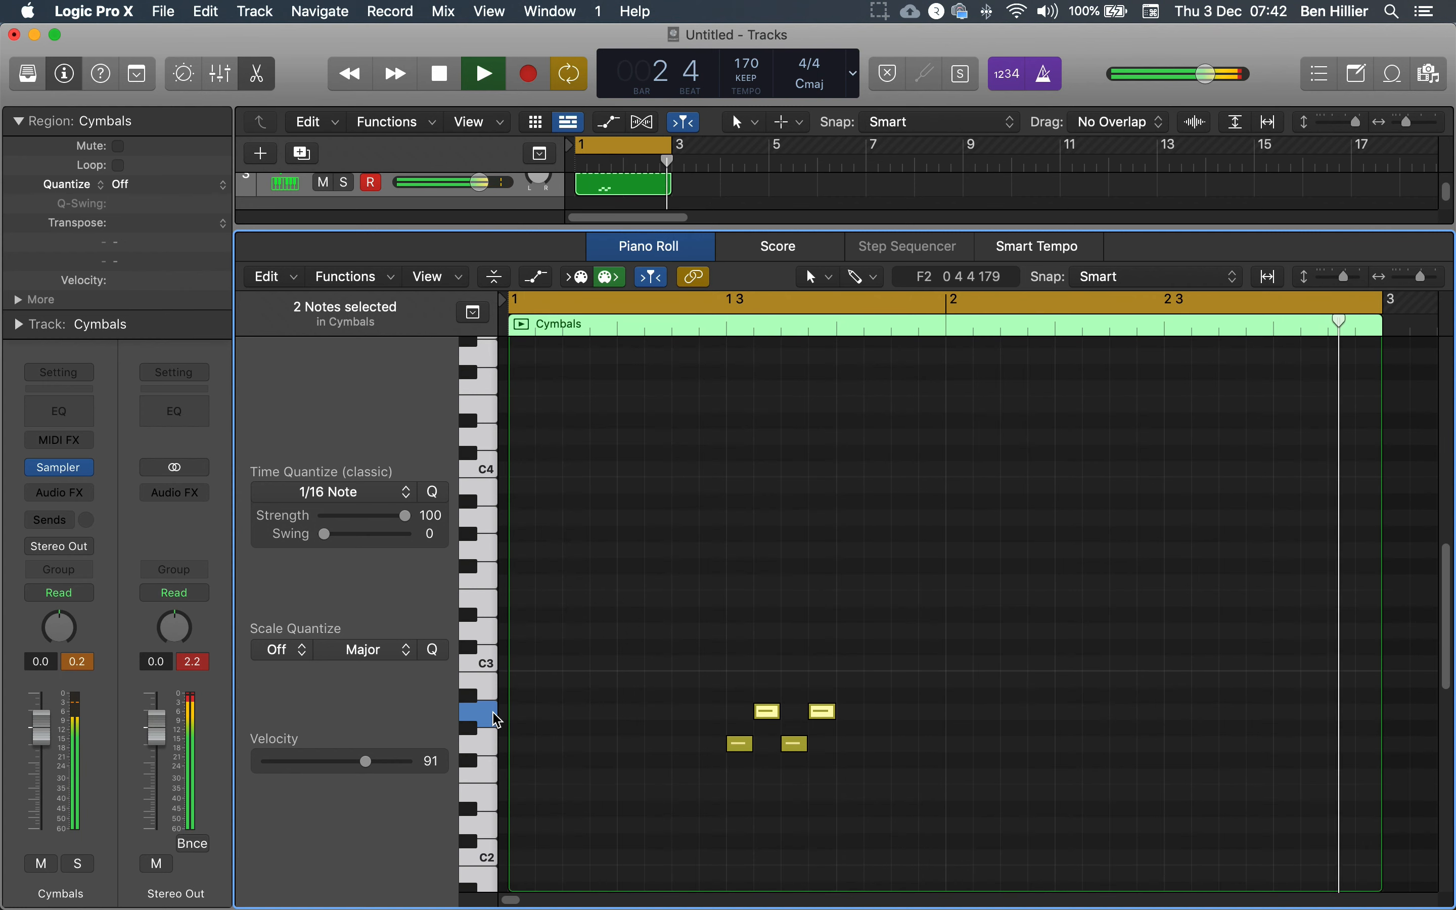
key(space)
Move the four alternating G2 and A2 notes an eighth note earlier, to the second half of beat 2, and play back the loop
drag(933, 641, 652, 804)
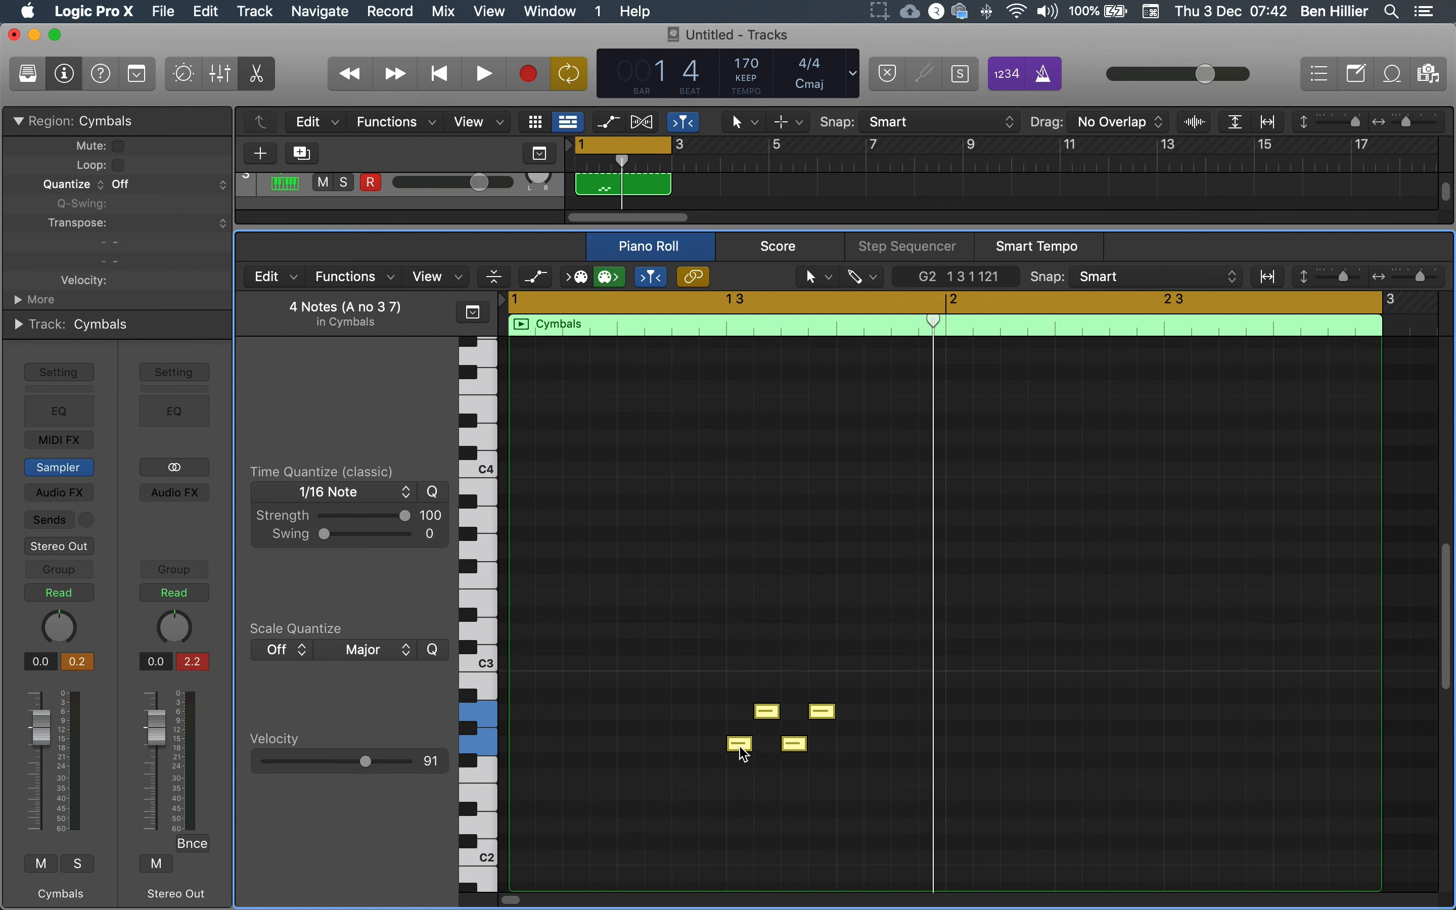
scroll(662, 493, up, 3)
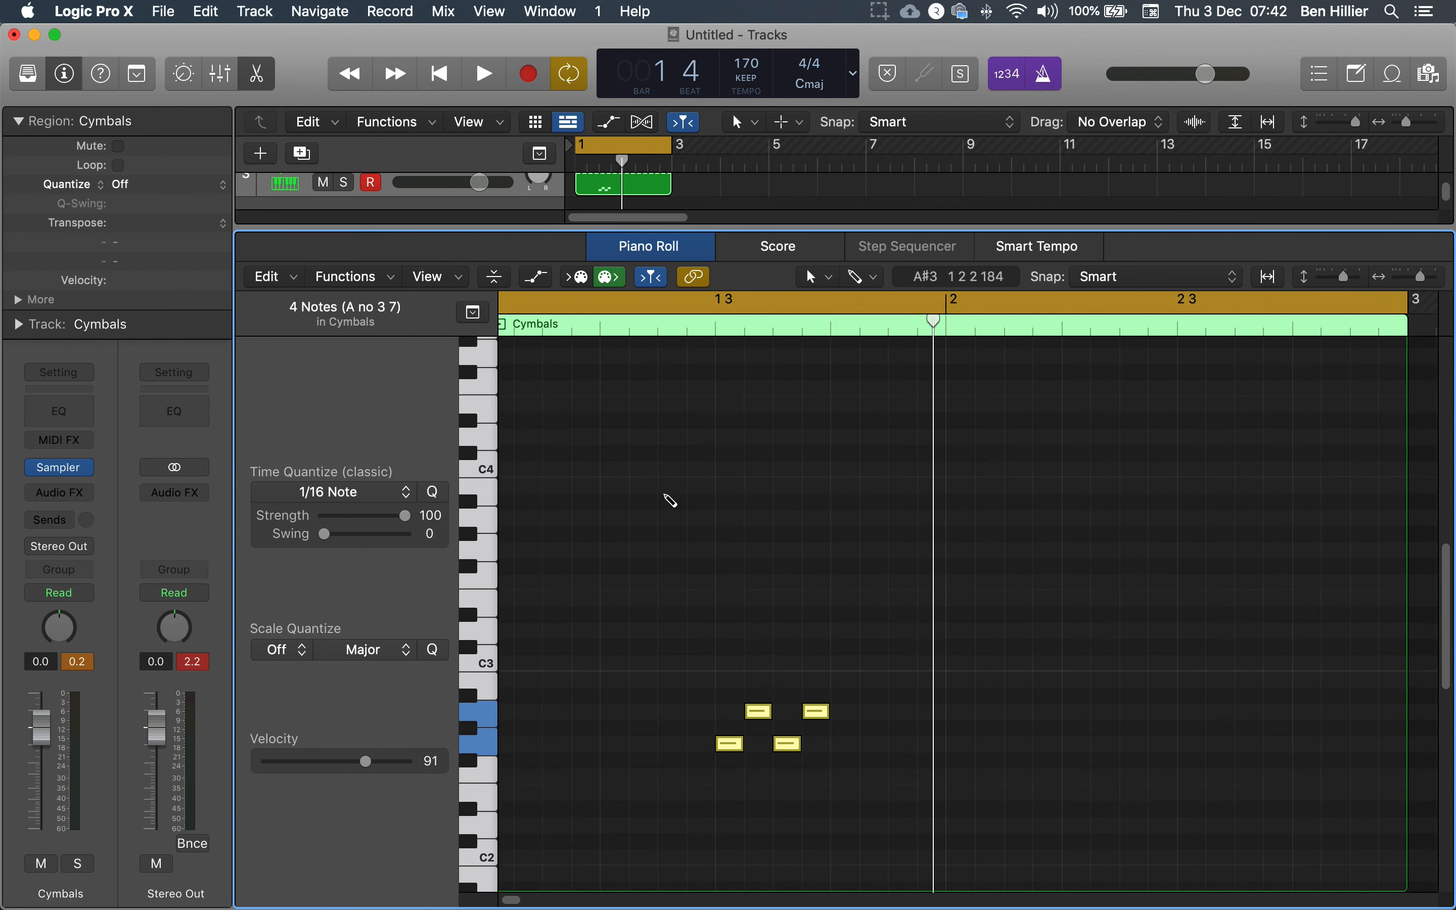
scroll(661, 497, up, 3)
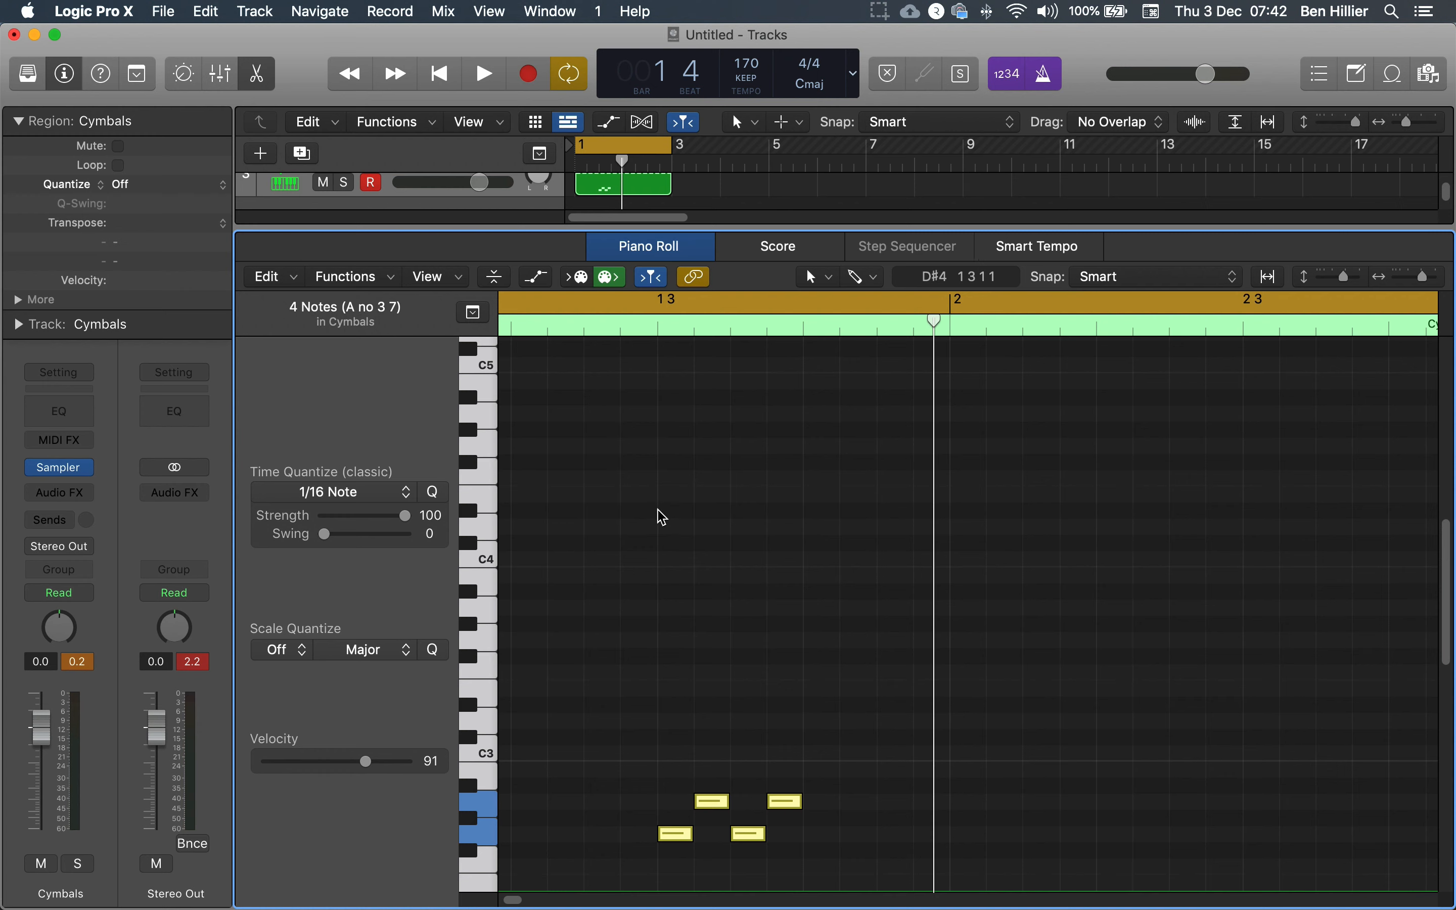
scroll(659, 518, left, 3)
scroll(662, 521, left, 3)
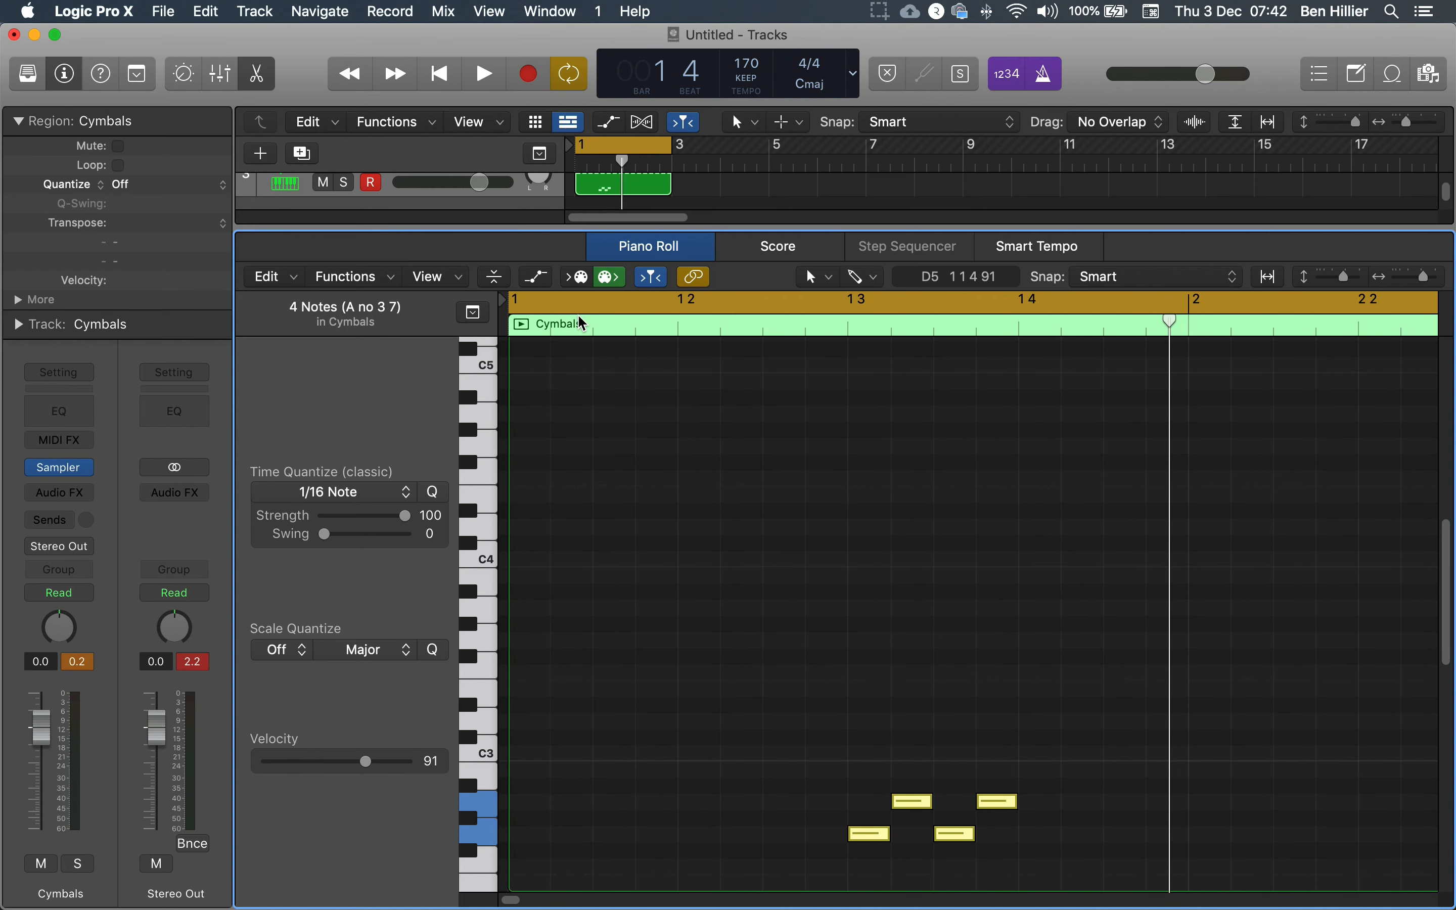
drag(870, 846, 786, 846)
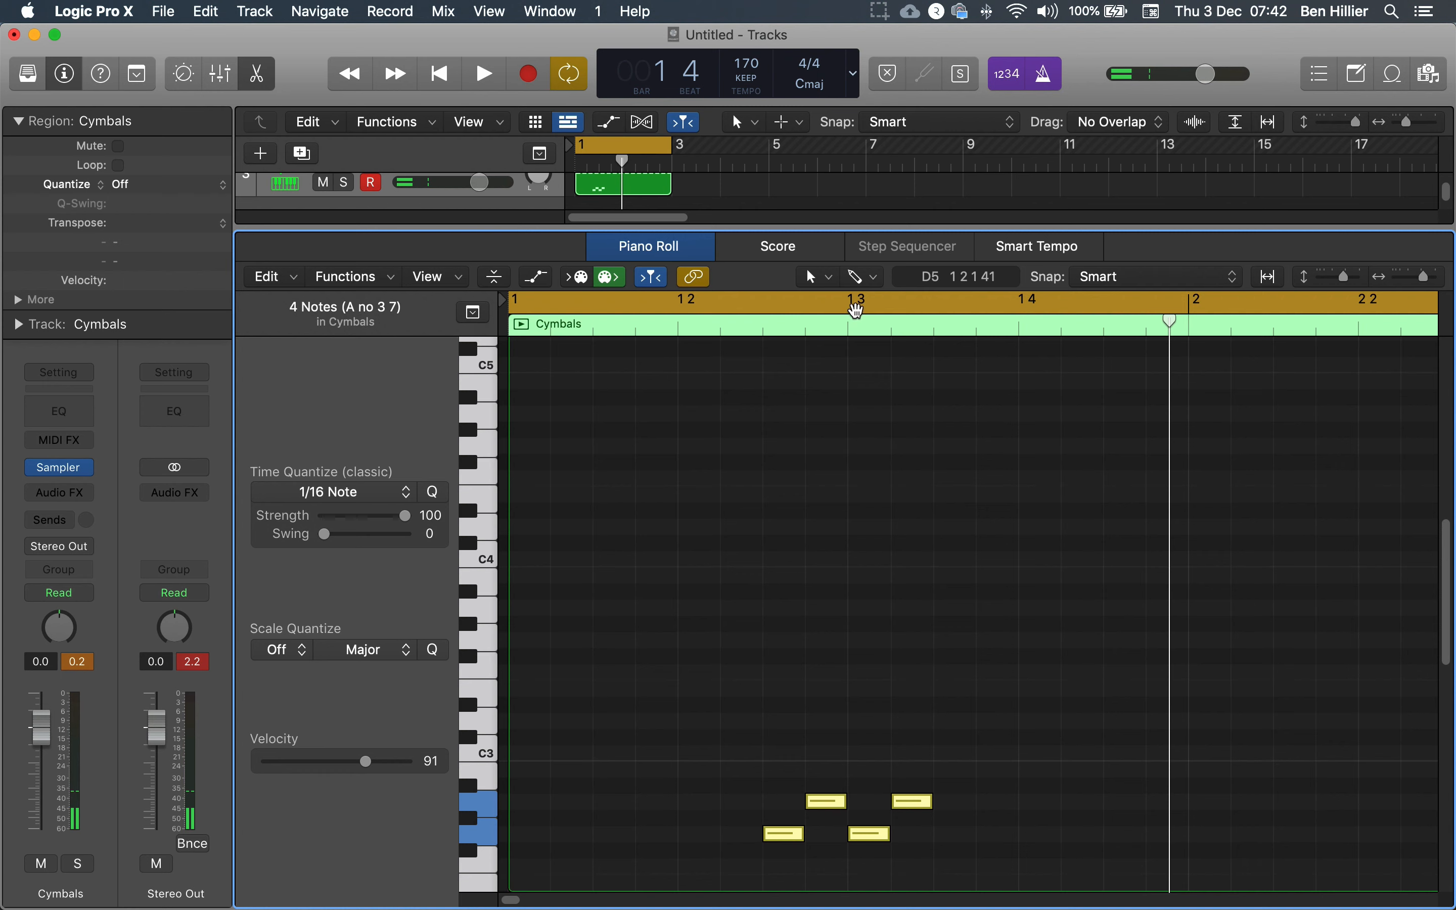
key(space)
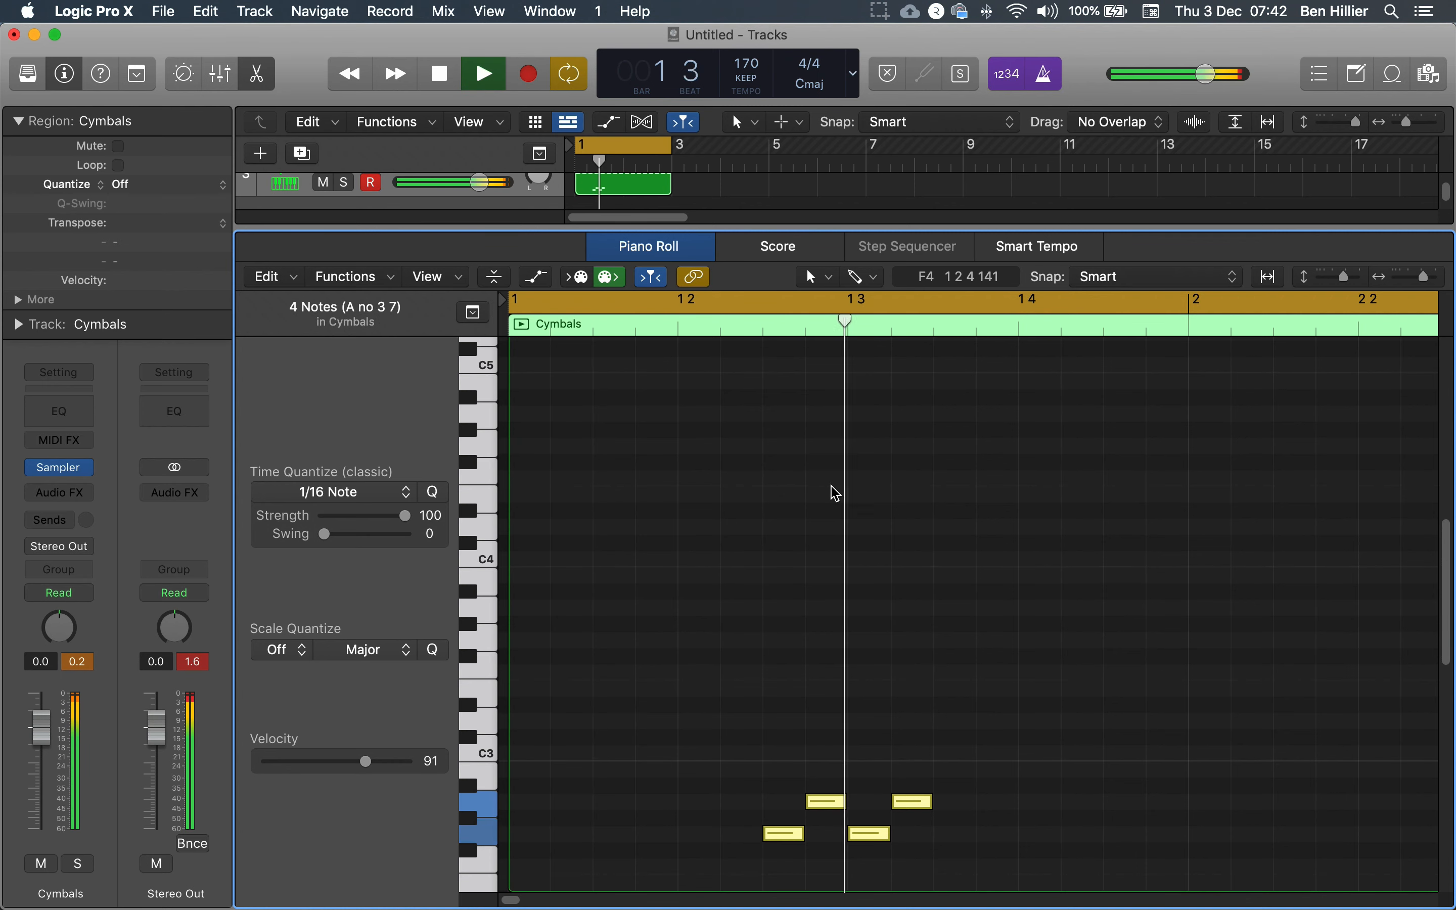
key(space)
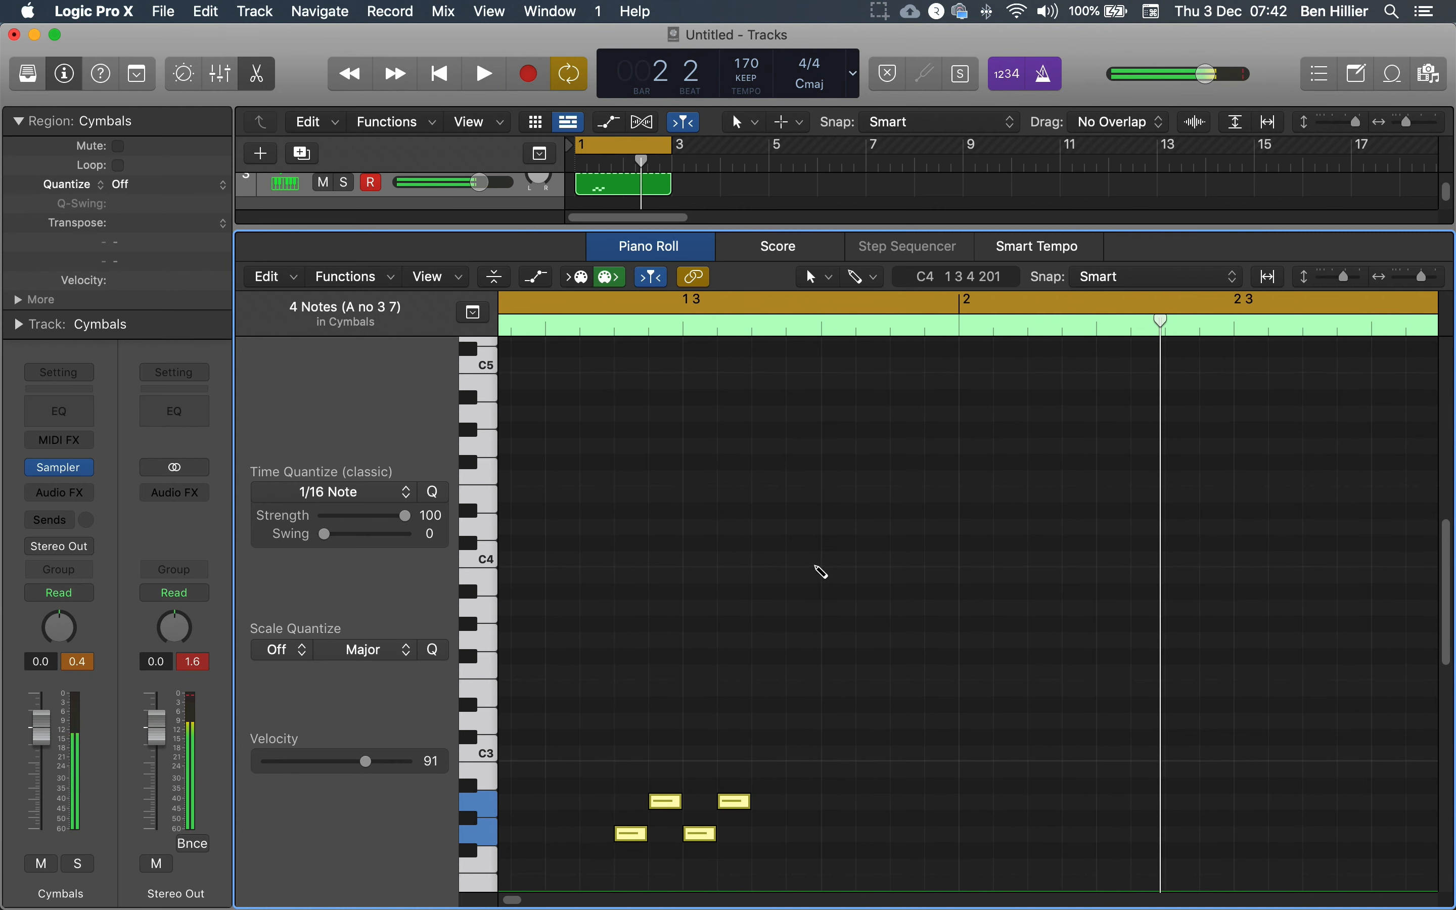
Duplicate the four alternating G2 and A2 notes to the same position in bar 2 and play back the loop
key(super+Left)
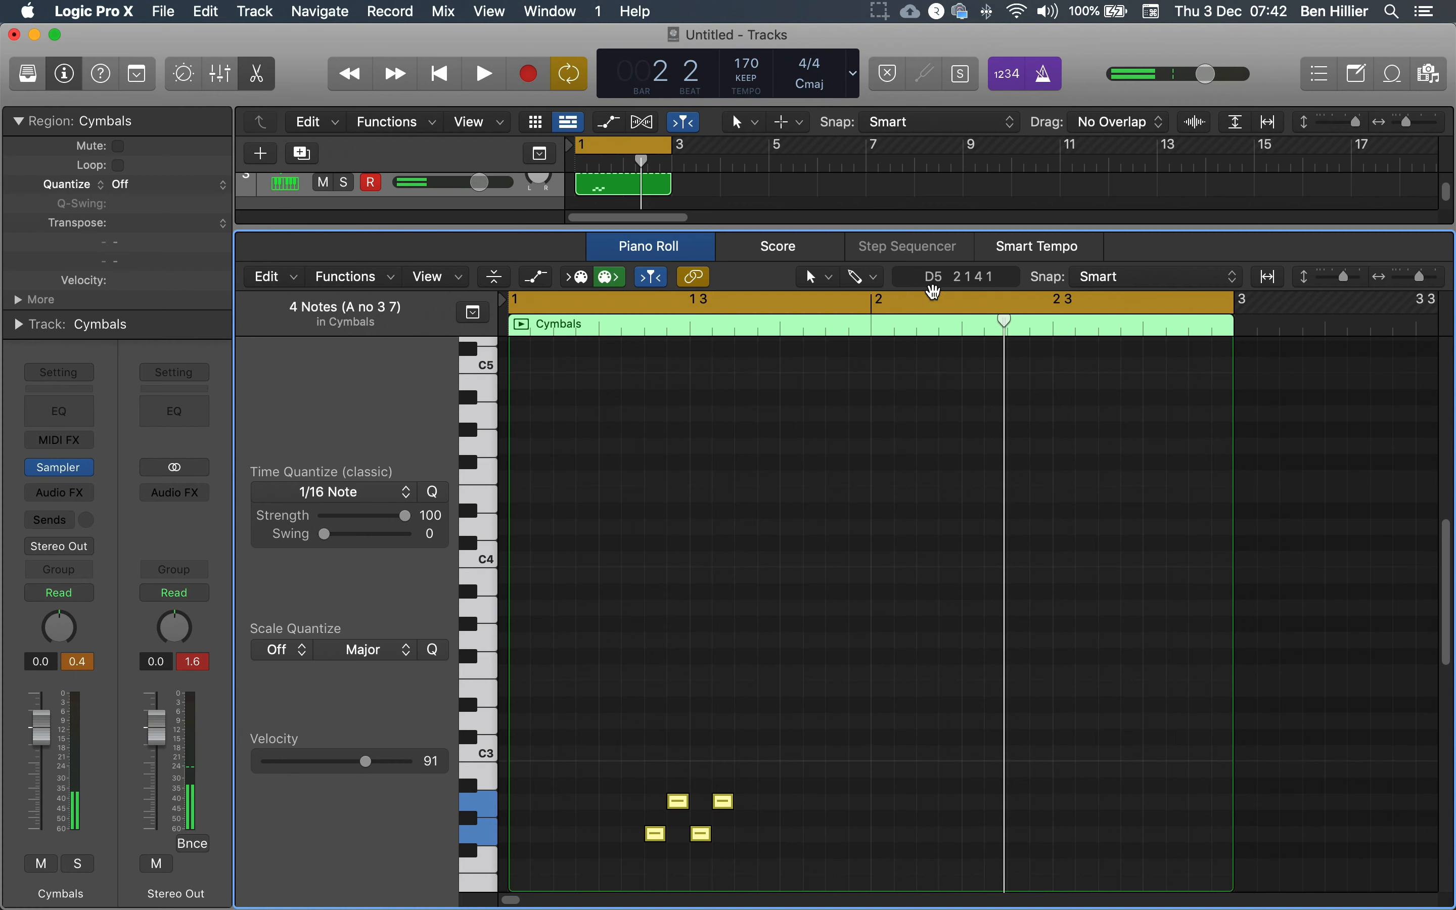
drag(781, 710, 629, 878)
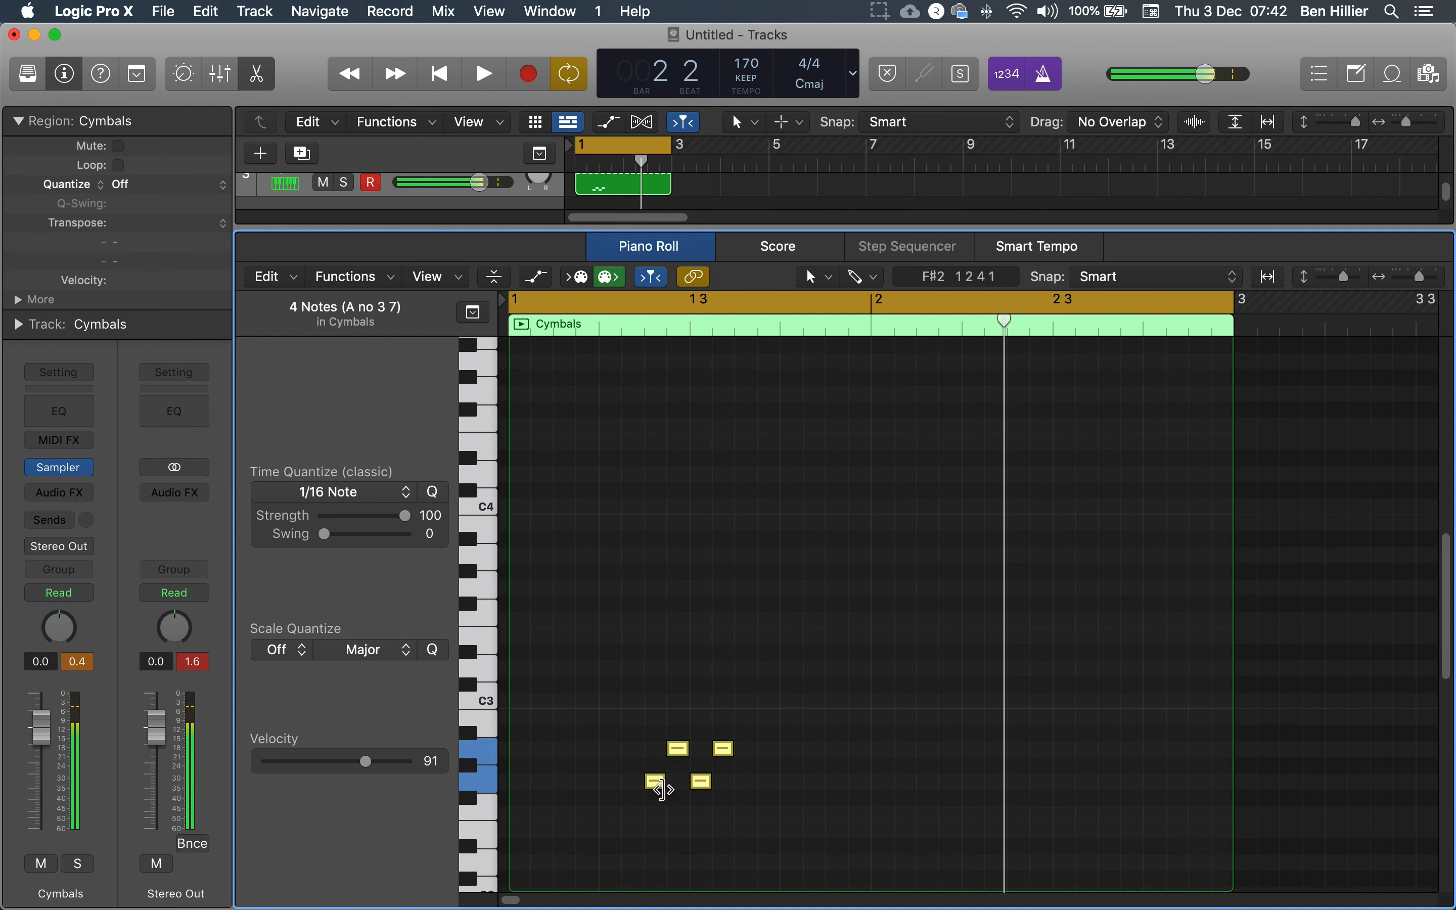
drag(657, 786, 1018, 780)
key(space)
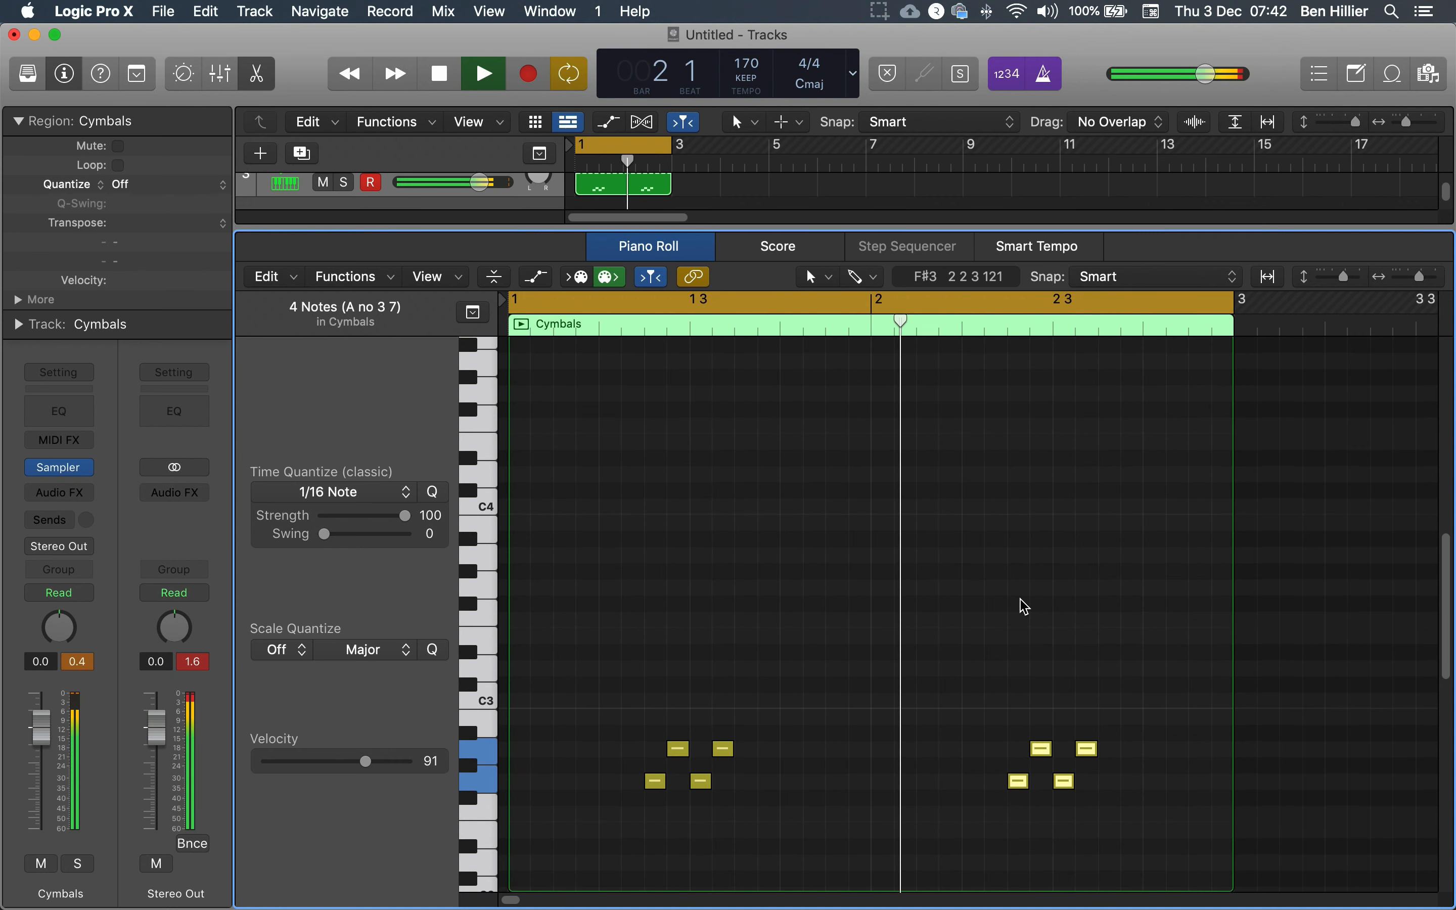
key(space)
Duplicate one G2 and A2 note pair to the second half of beat 4 in bar 1
click(939, 629)
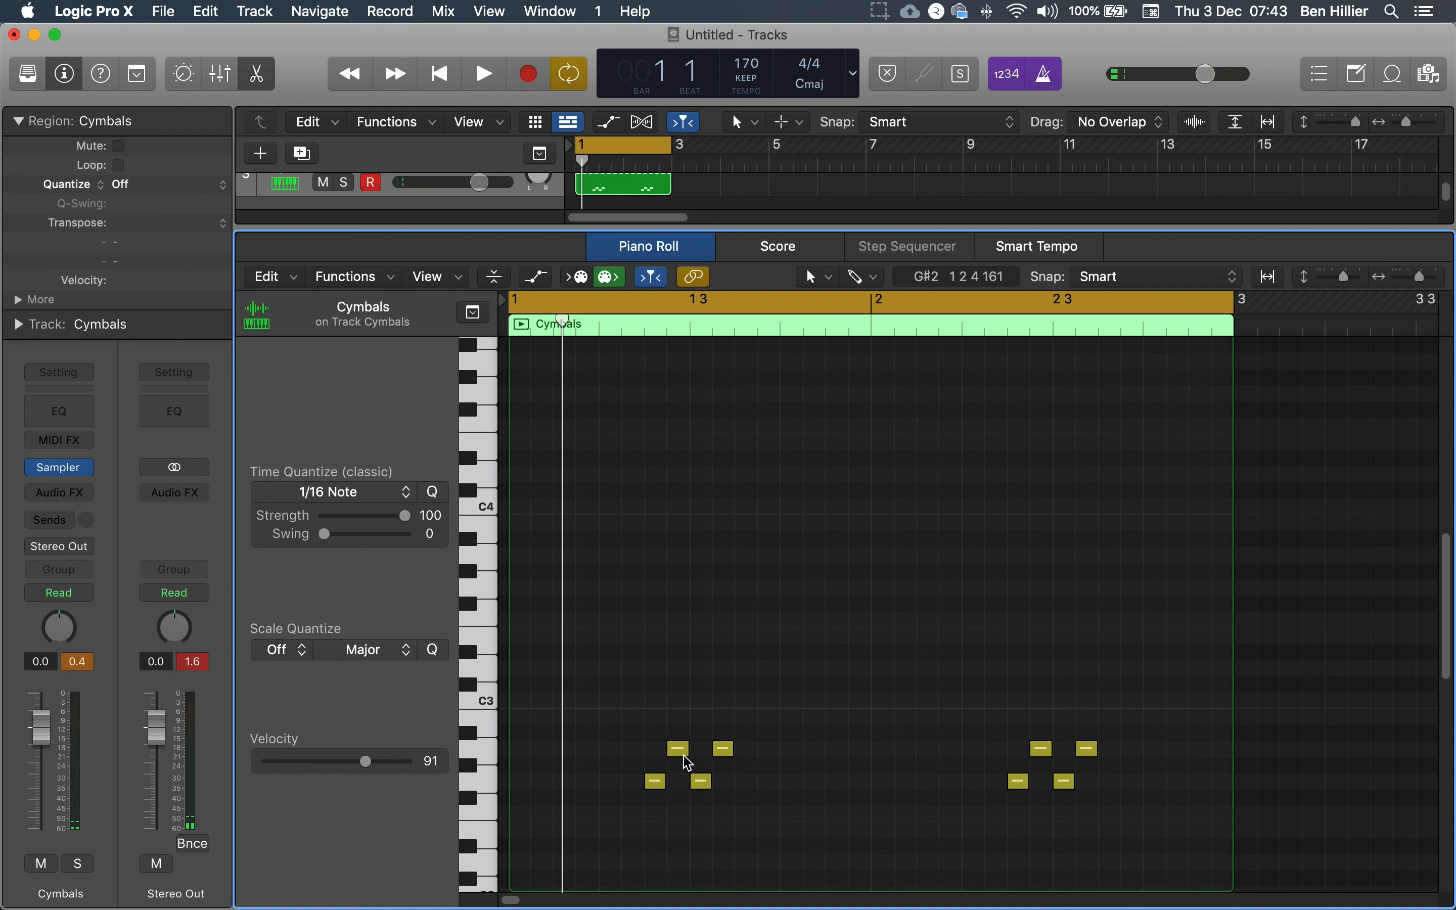
drag(743, 720, 842, 789)
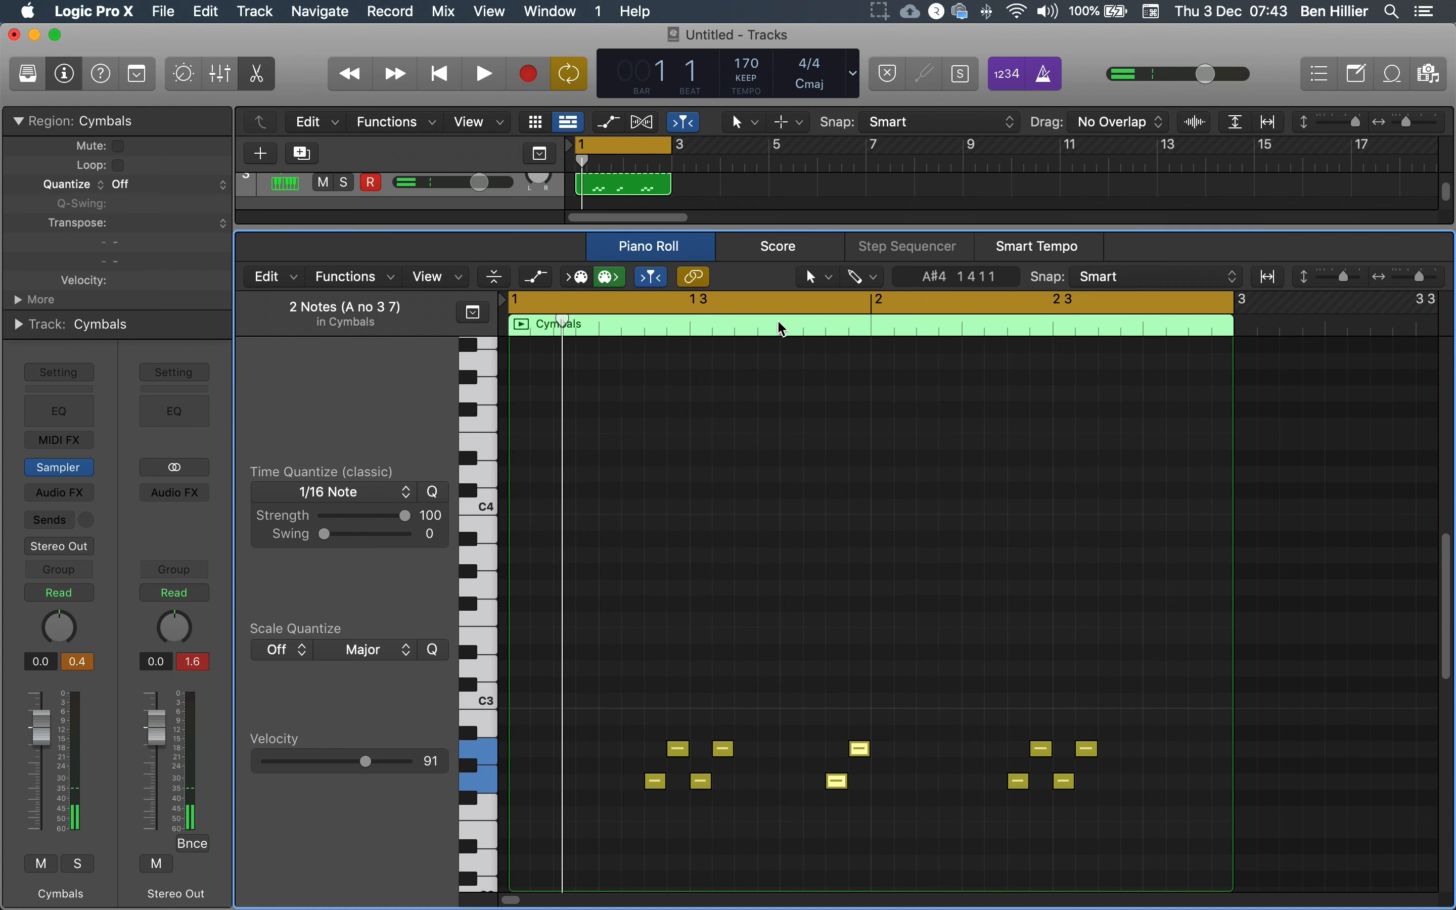
Duplicate a G2 and A2 note pair to the second half of beat 4 in bar 2 and play back the loop
key(super+Right)
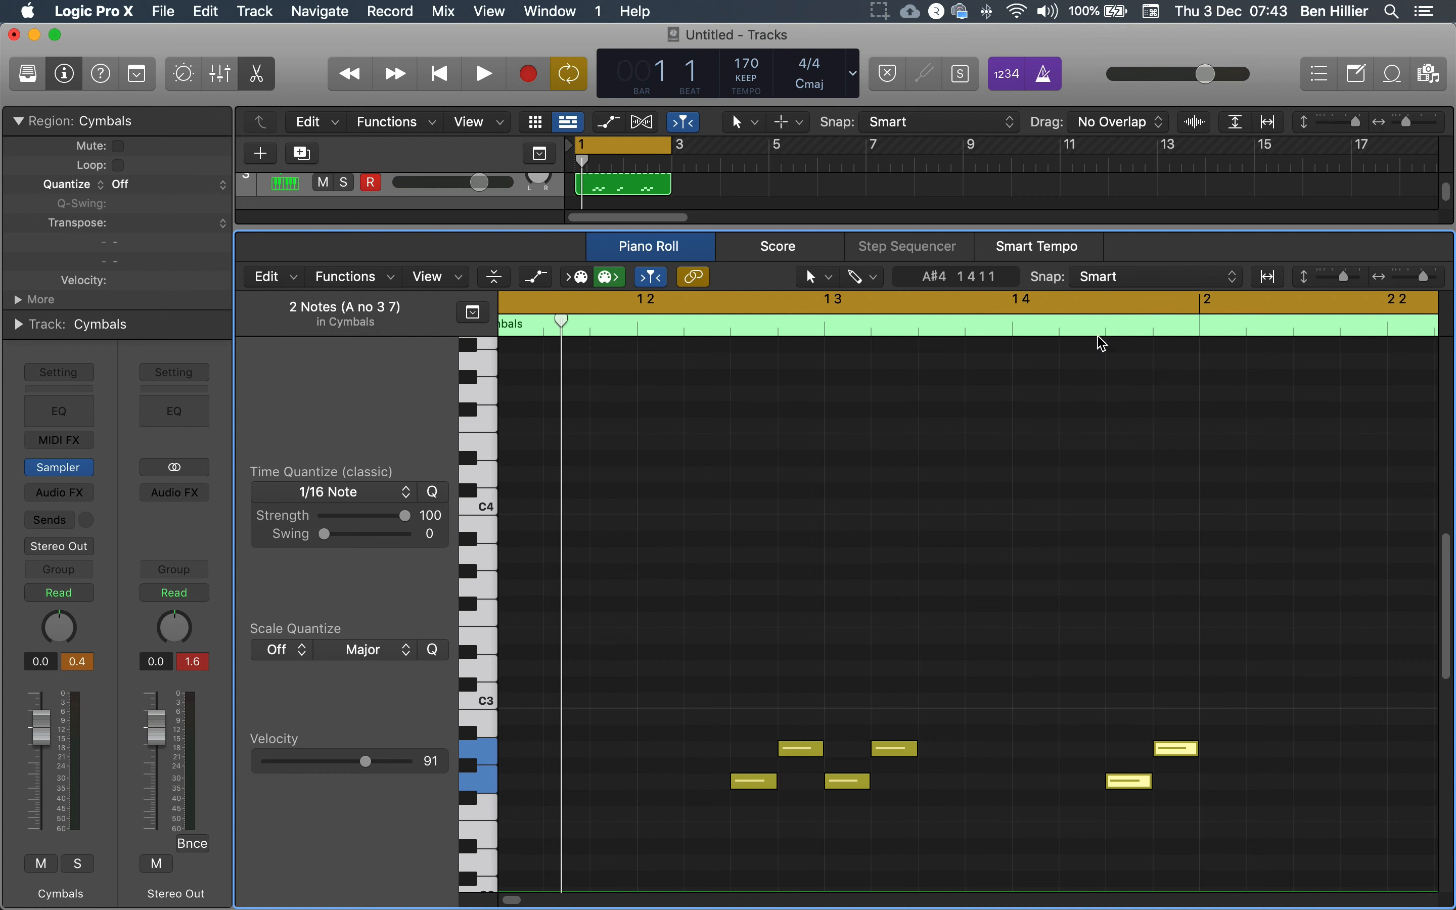
key(super+Left)
drag(1067, 730, 990, 803)
drag(1088, 694, 1011, 794)
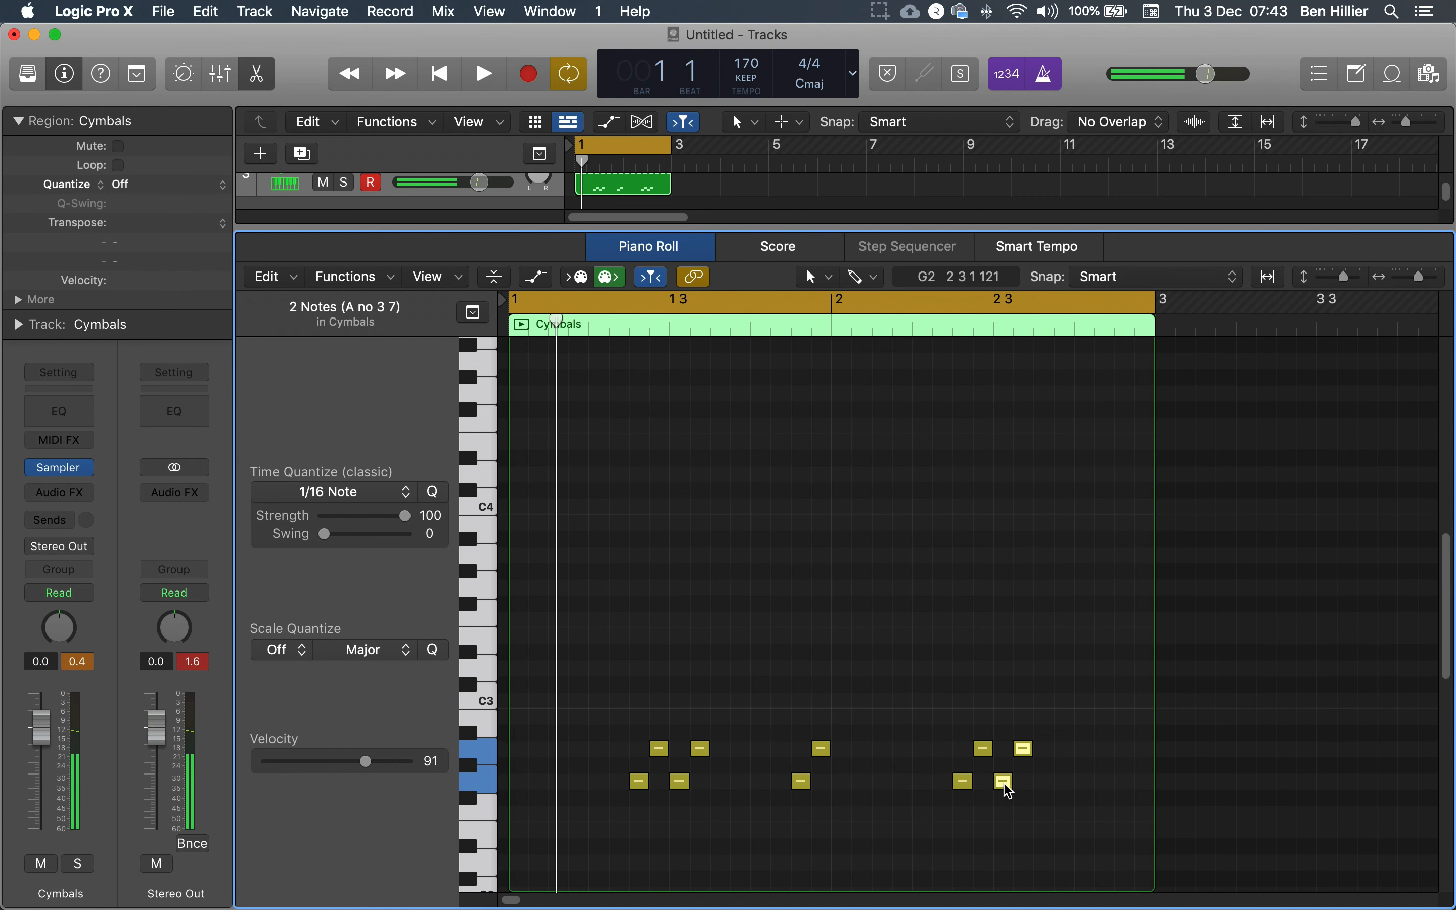
click(1006, 785)
drag(1004, 788, 1098, 784)
drag(1114, 783, 1123, 781)
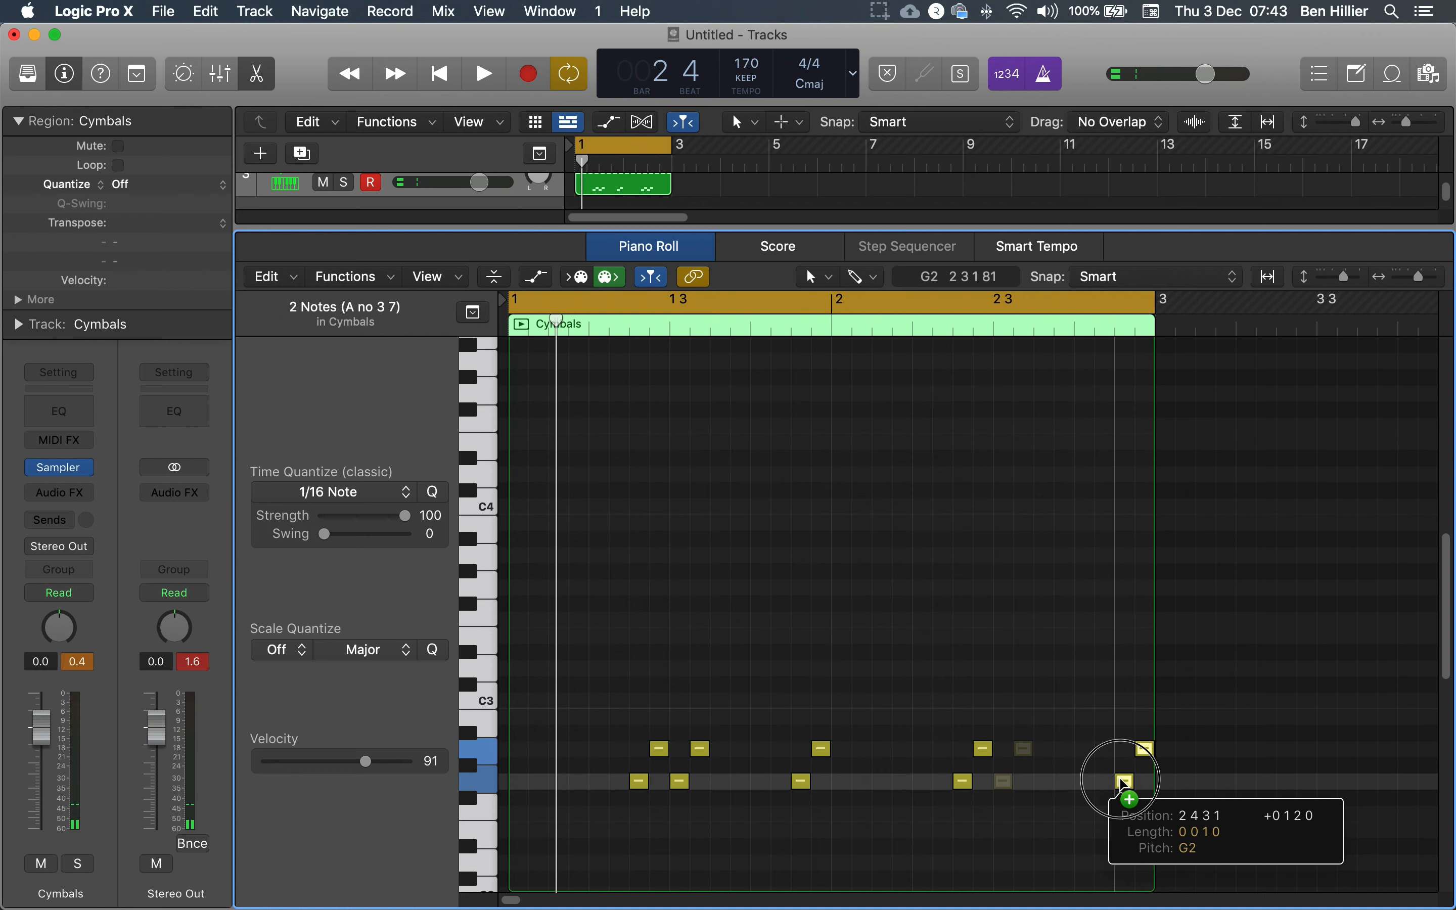
drag(1123, 782, 1123, 782)
key(space)
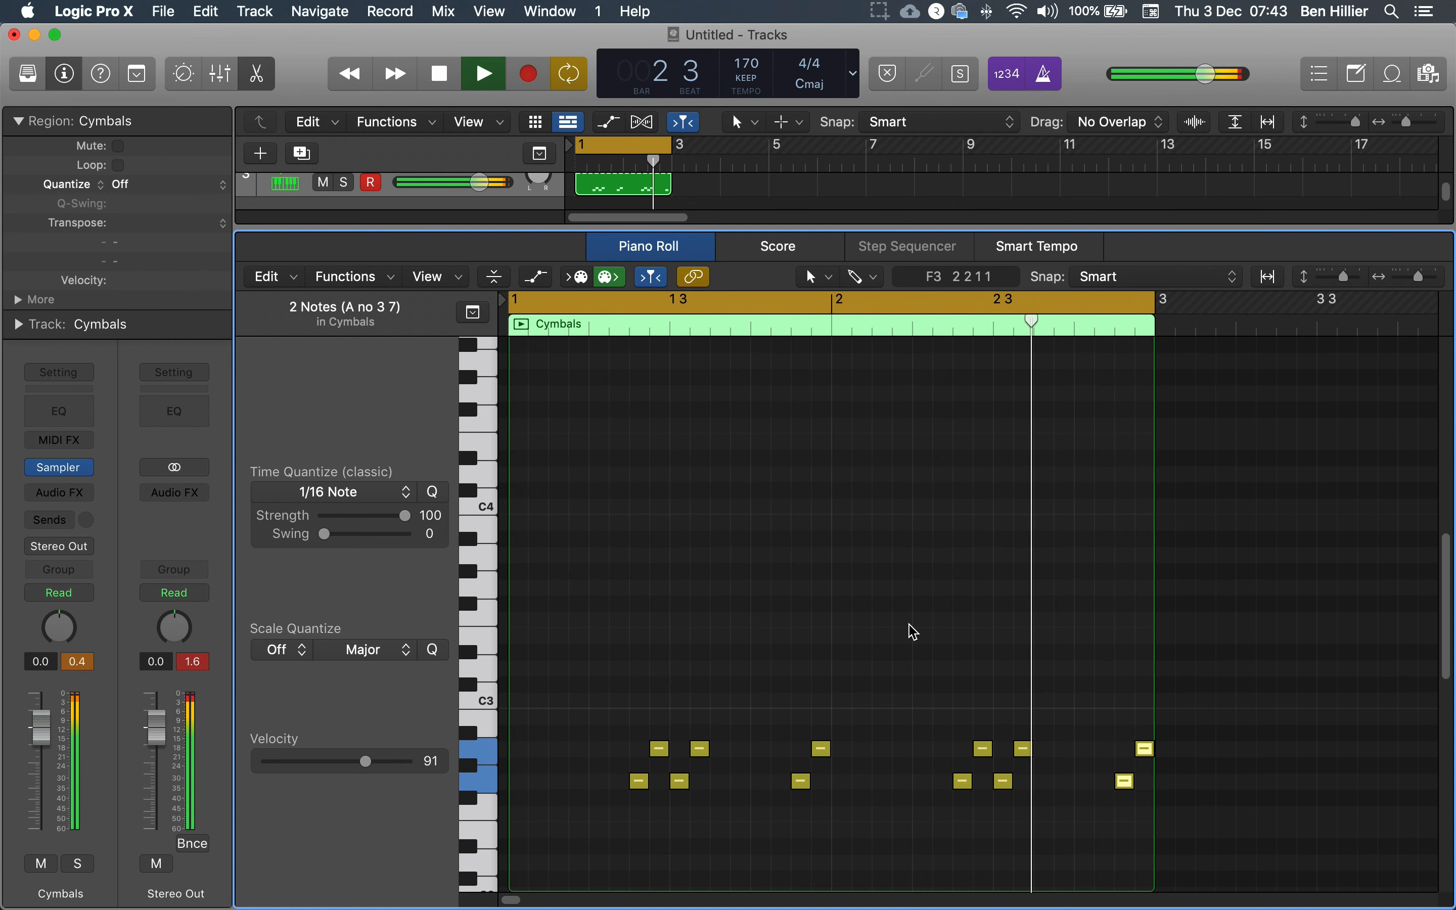
scroll(861, 641, up, 1)
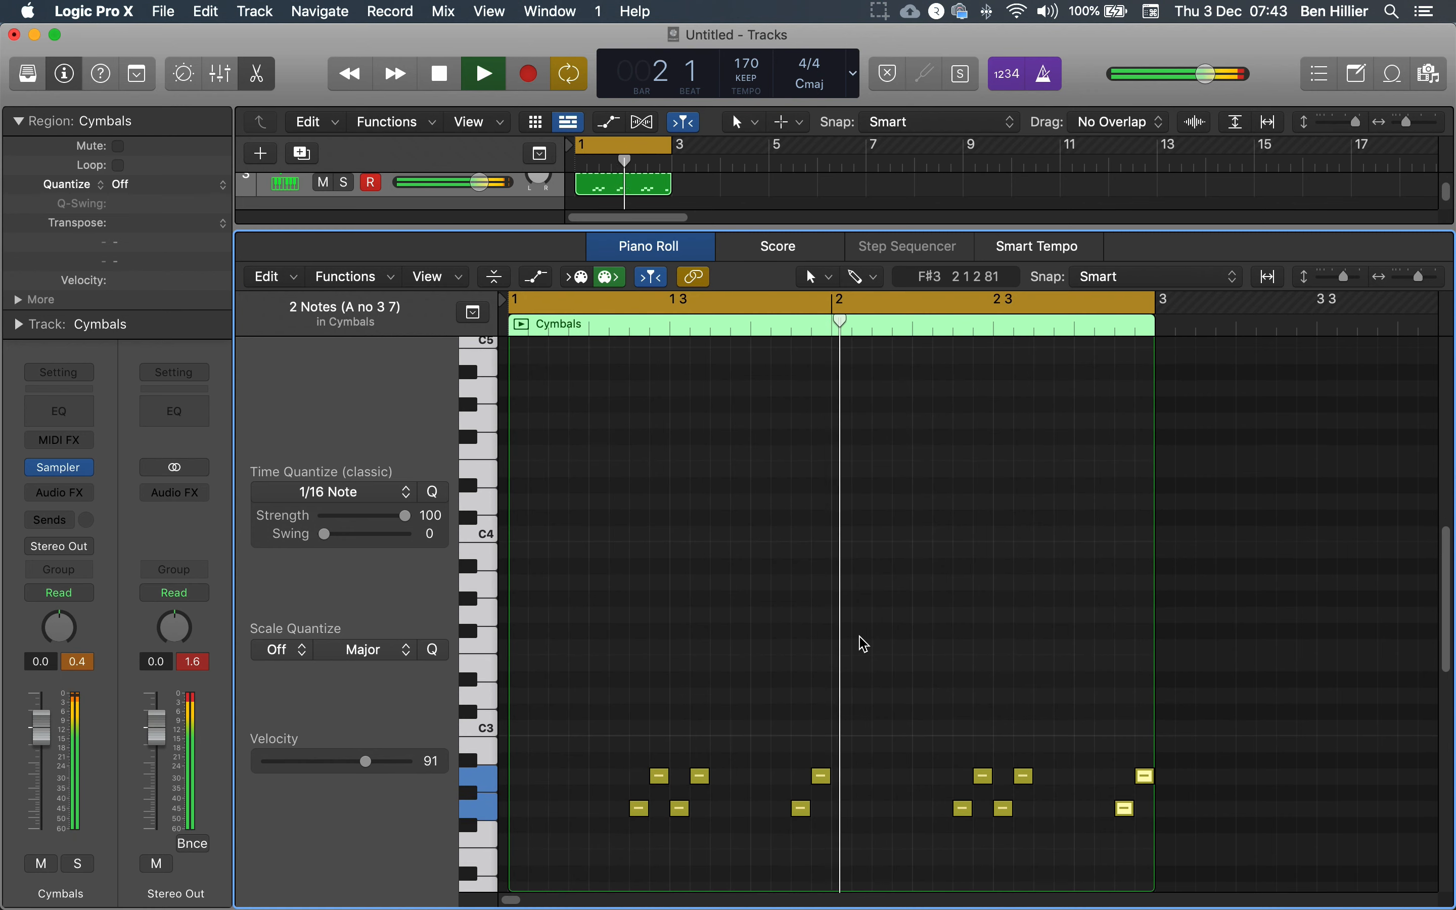
scroll(858, 640, down, 3)
key(space)
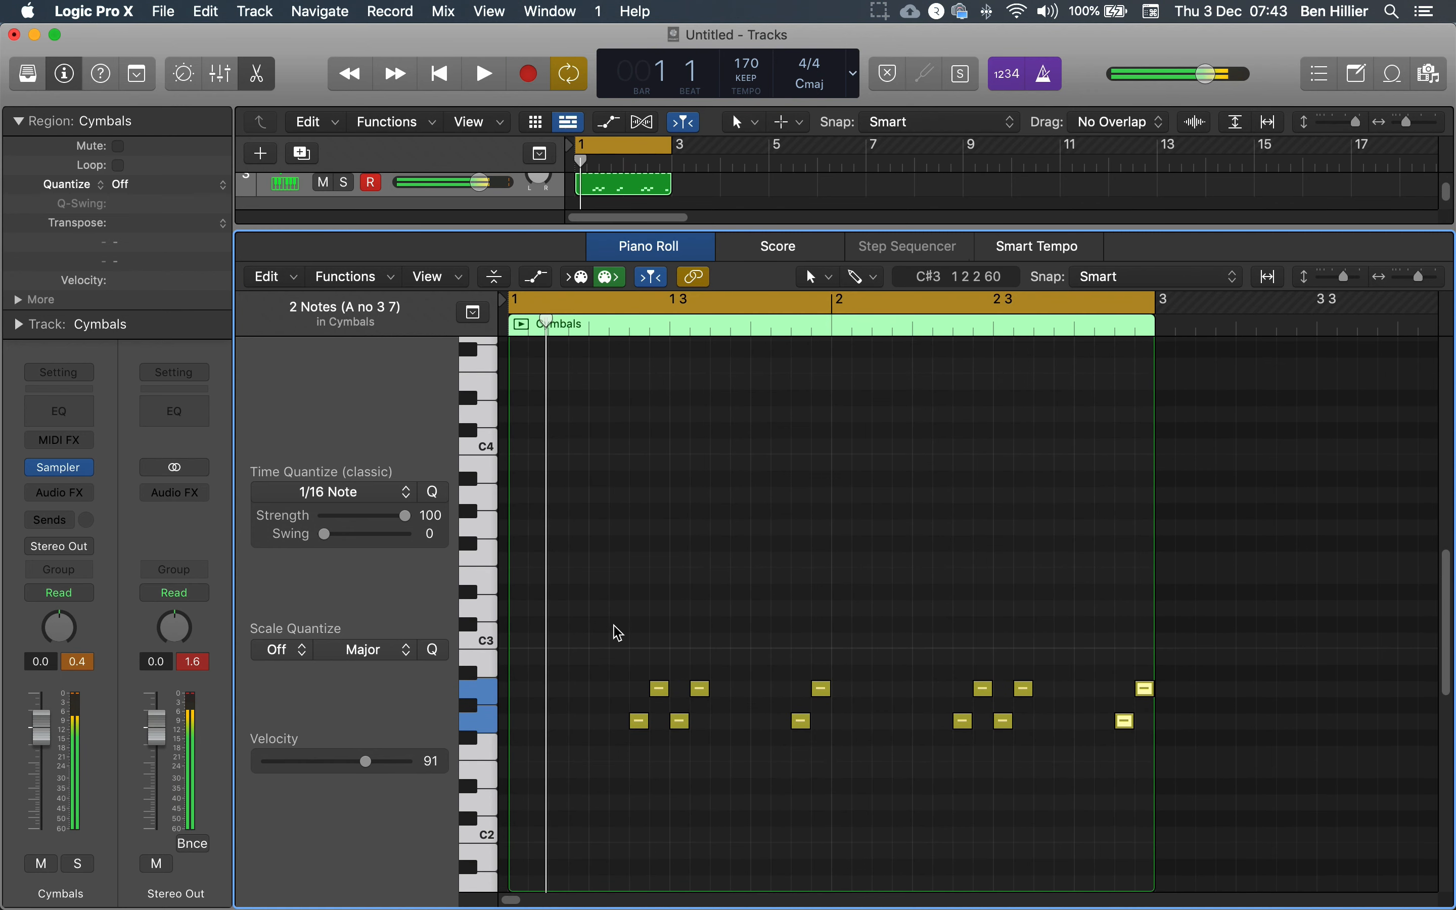
Set the velocity of all twelve G2 and A2 notes to 51 and play back the loop
drag(594, 637, 1153, 814)
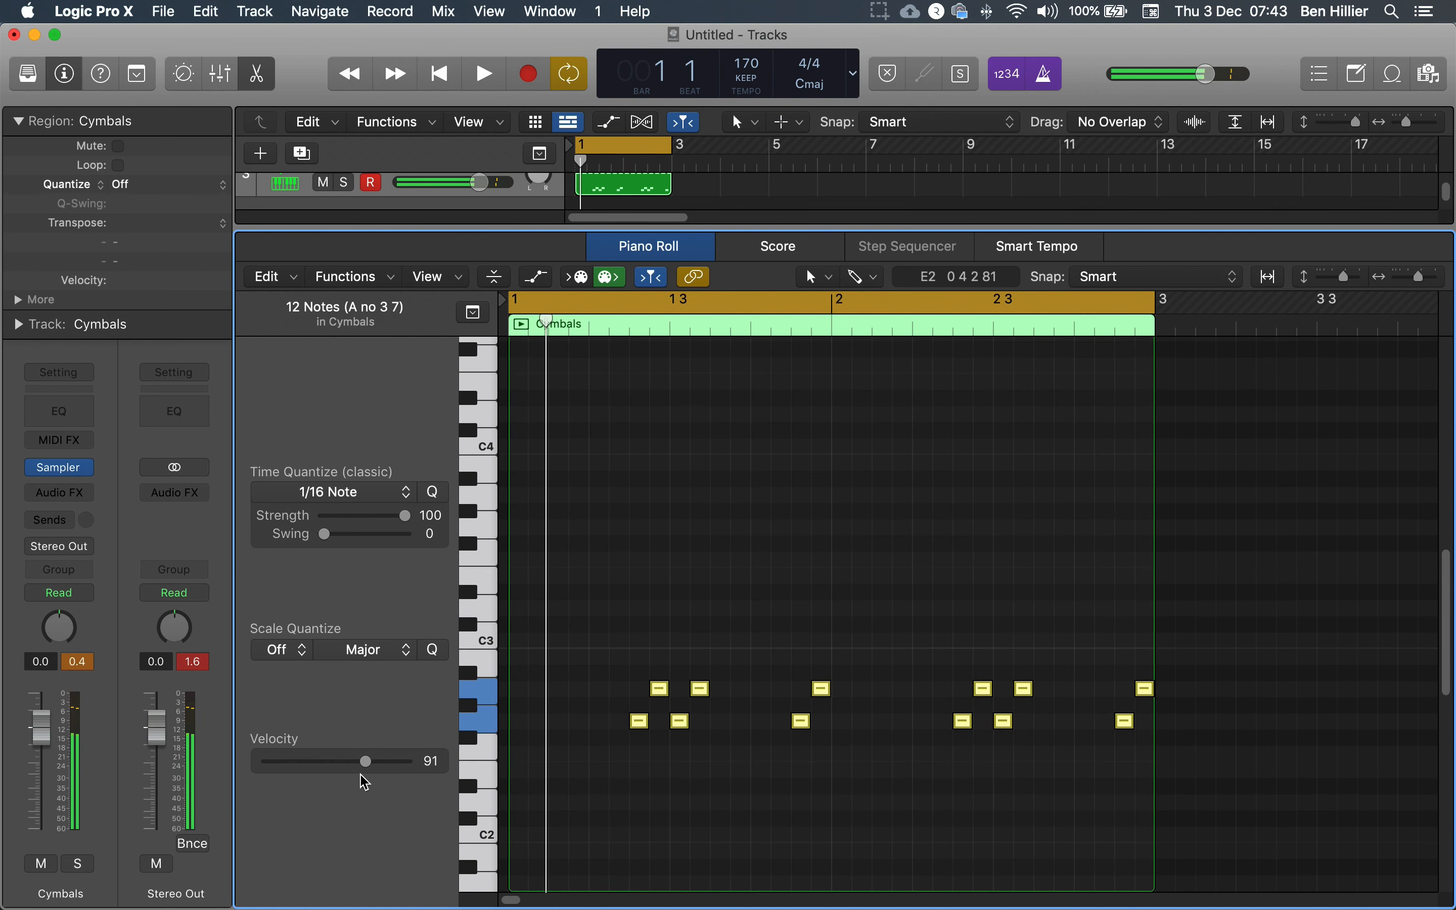
drag(368, 762, 327, 769)
key(space)
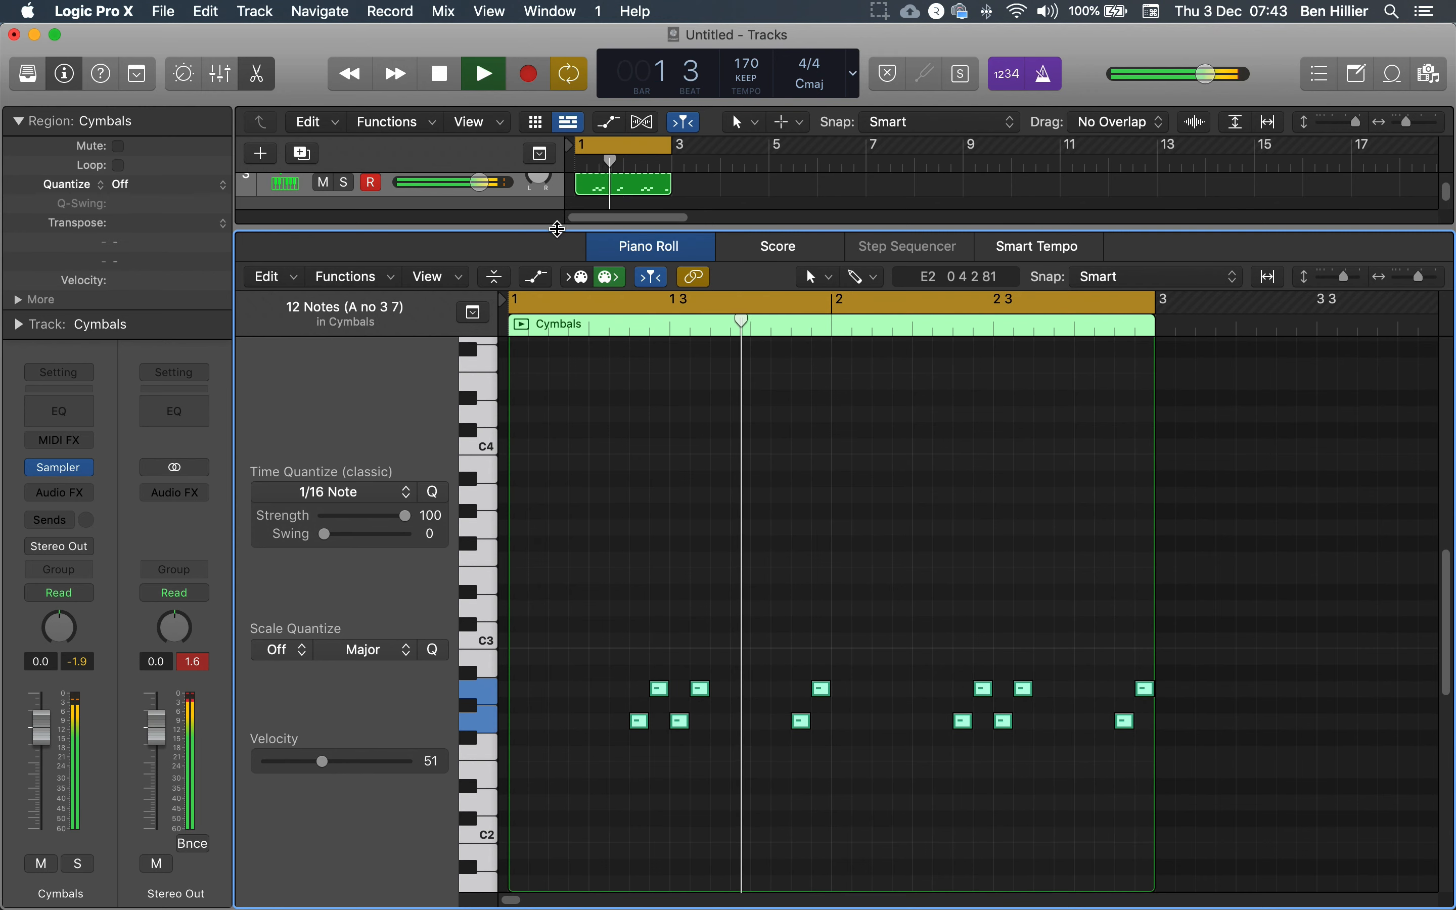
Enlarge the tracks area and lower the Cymbals track volume to -5.9 dB while checking the balance in playback
drag(544, 227, 558, 508)
key(space)
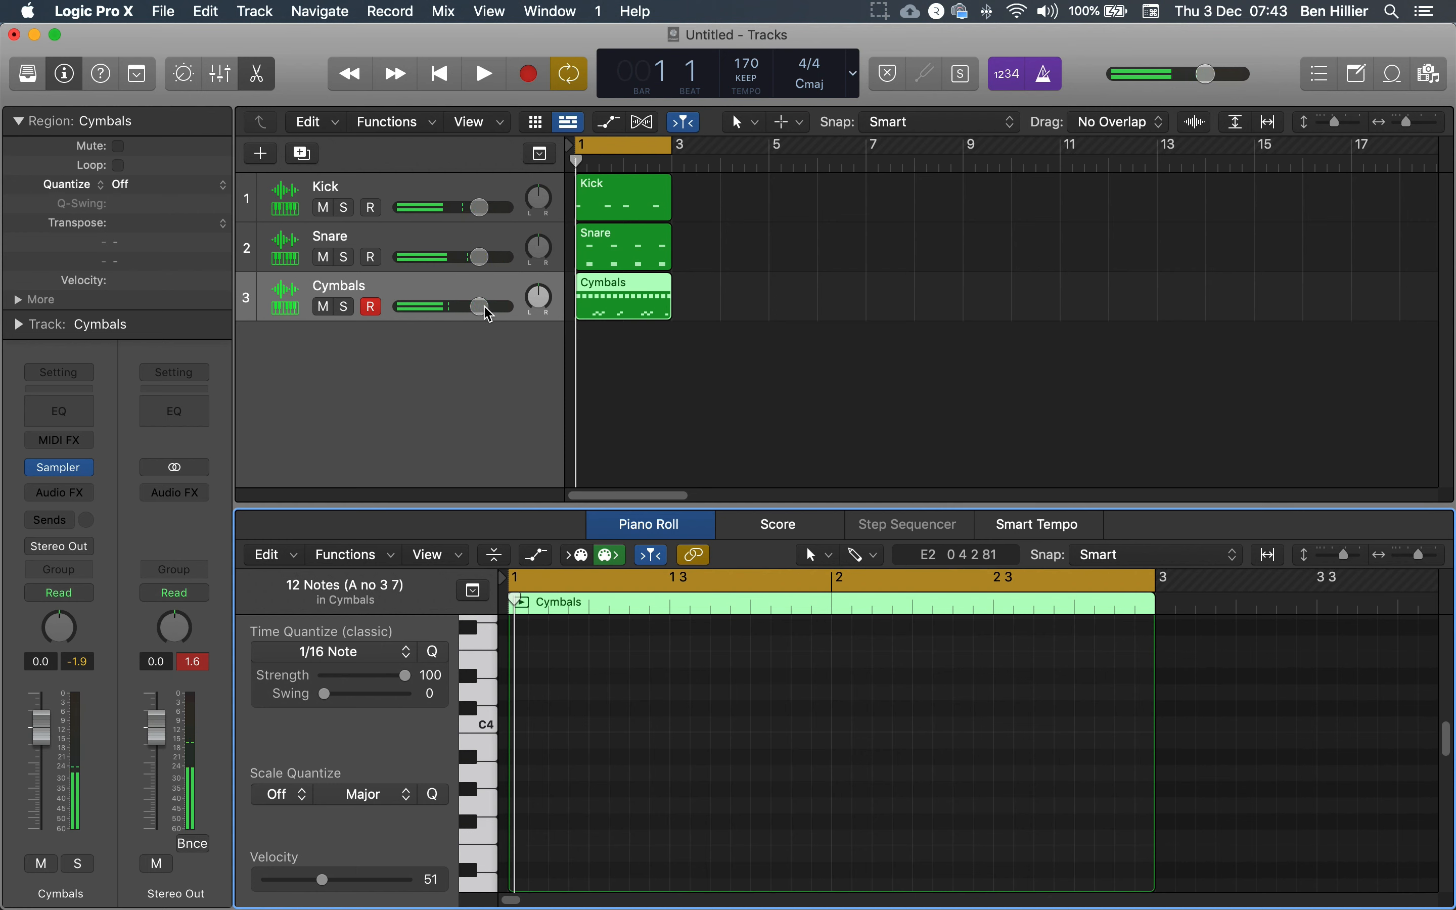
mouse_move(478, 309)
mouse_down()
mouse_move(445, 313)
mouse_move(504, 300)
mouse_up()
key(space)
key(space)
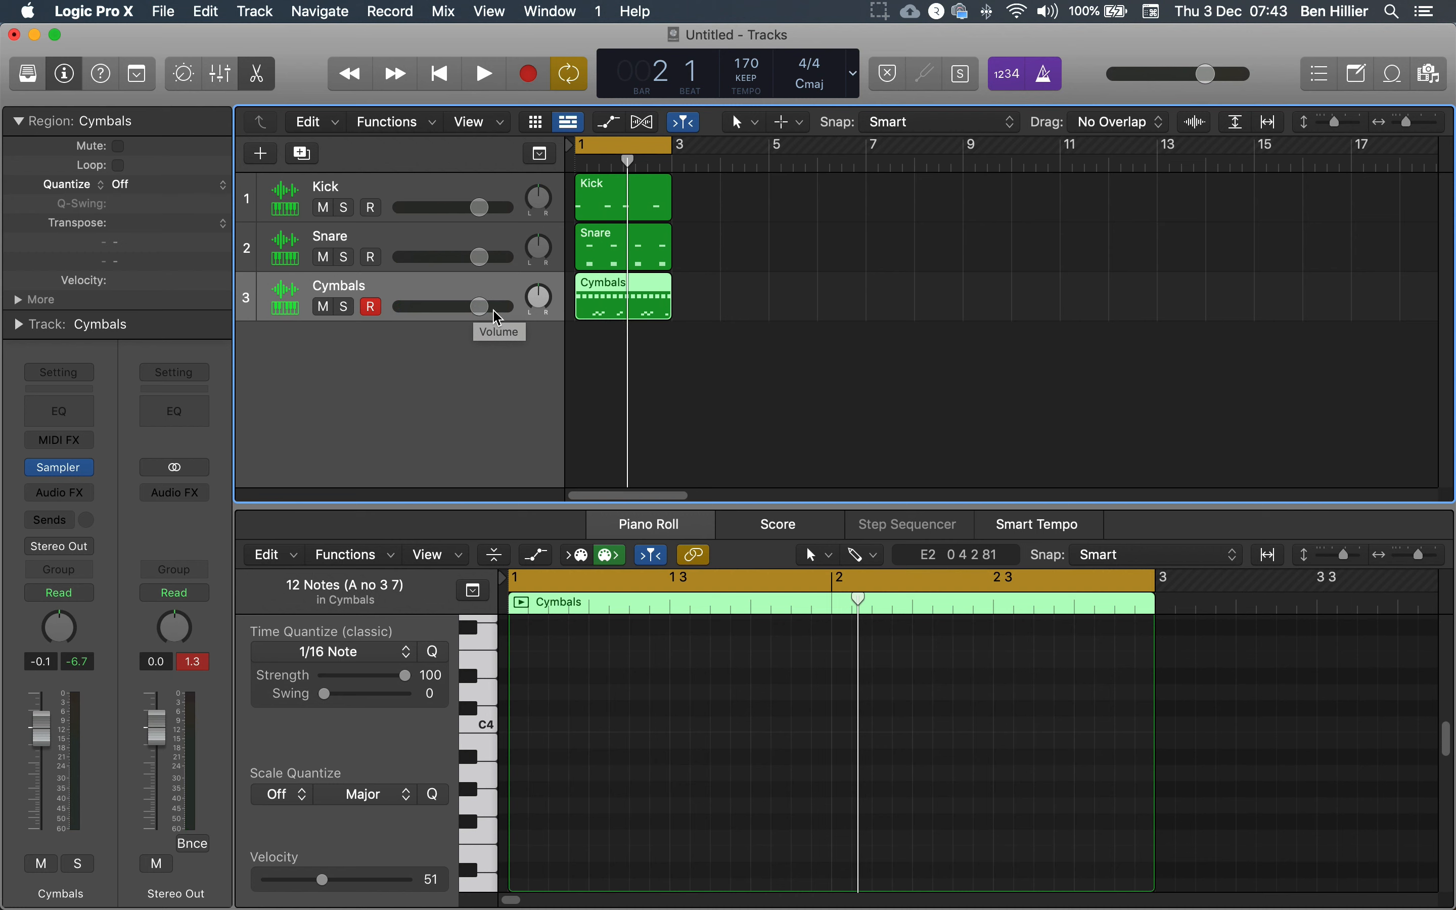
drag(484, 314, 455, 314)
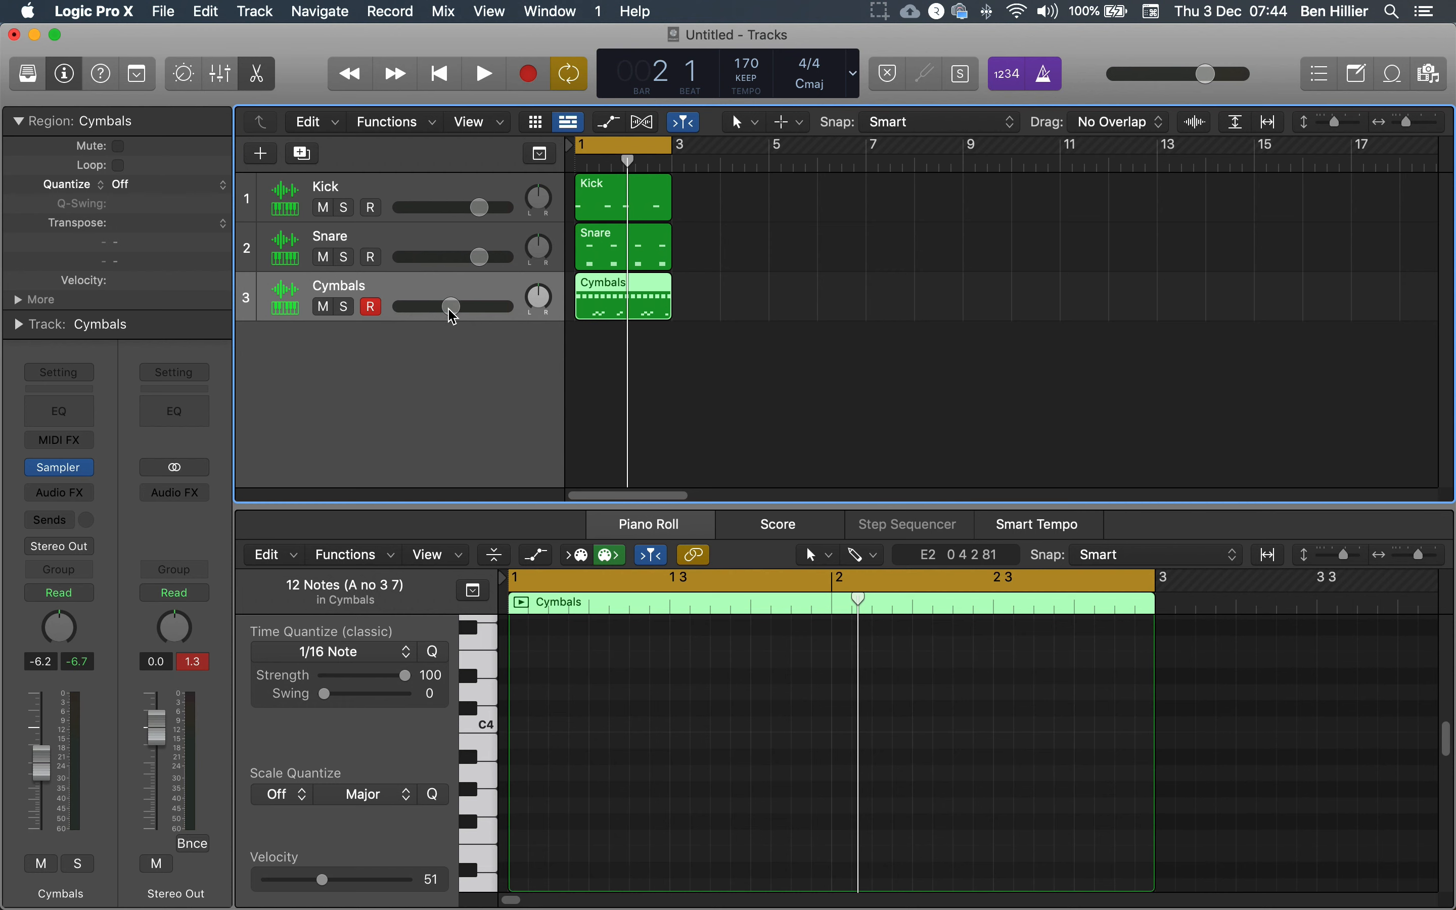
key(space)
drag(451, 308, 453, 307)
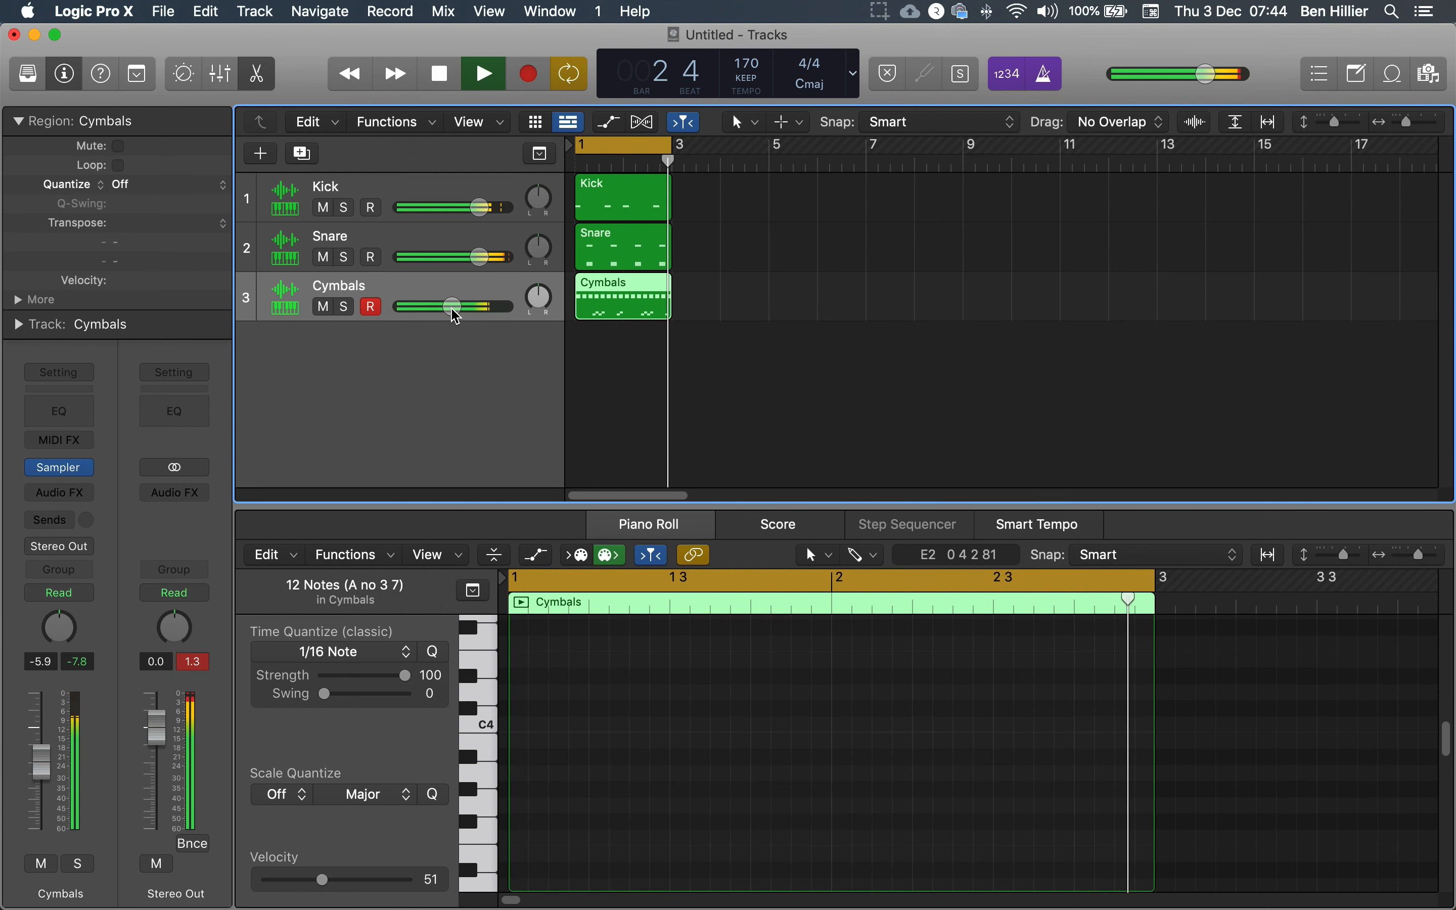
key(space)
Switch to Notes to check the Video 2 outline in the DnB note, and return to the untitled Logic Pro project
key(ctrl+Up)
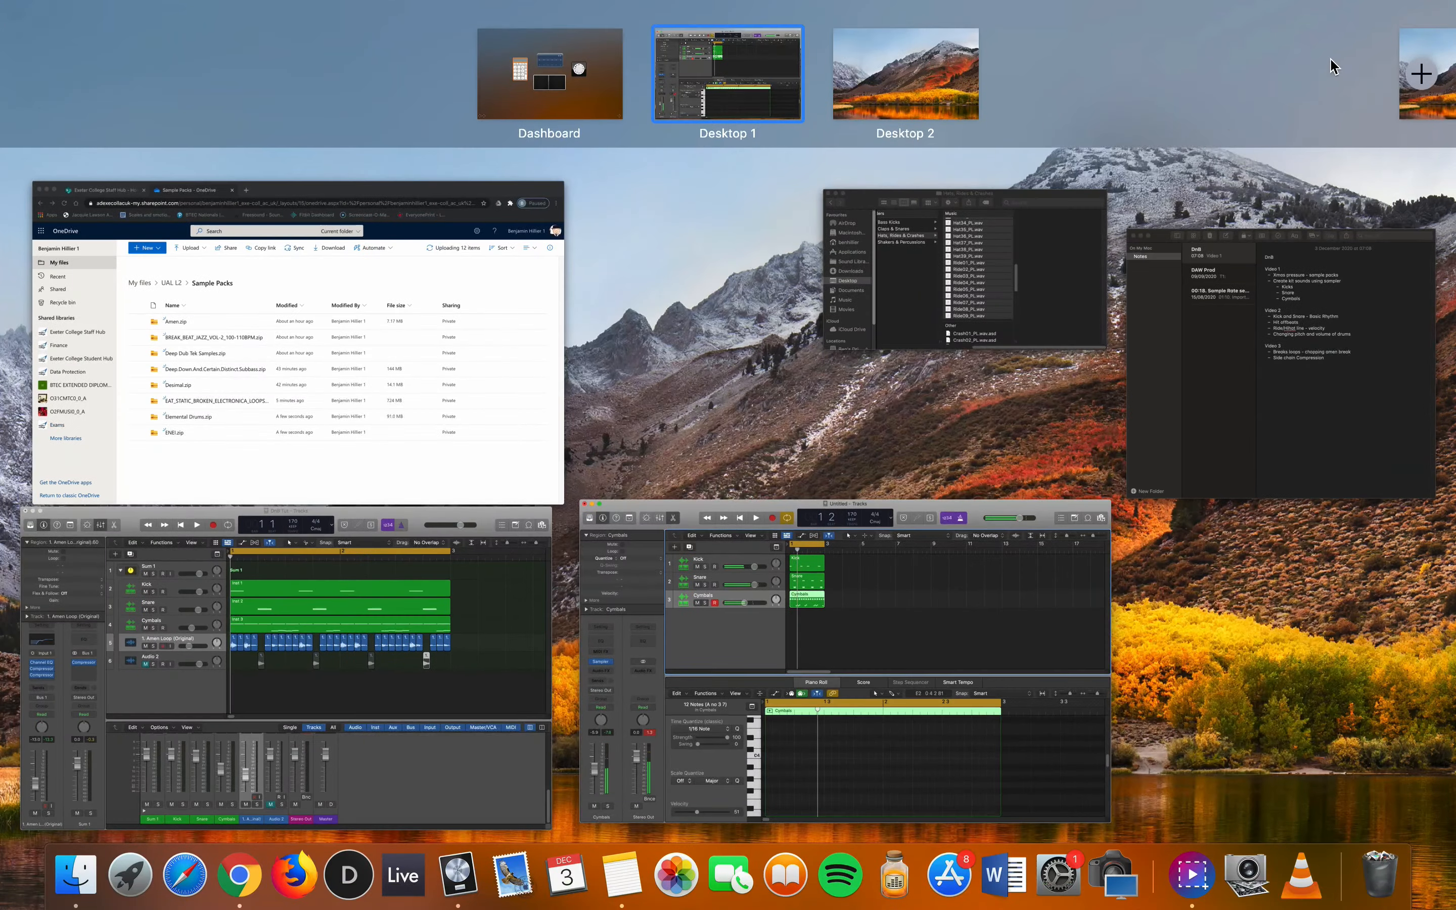
click(1221, 355)
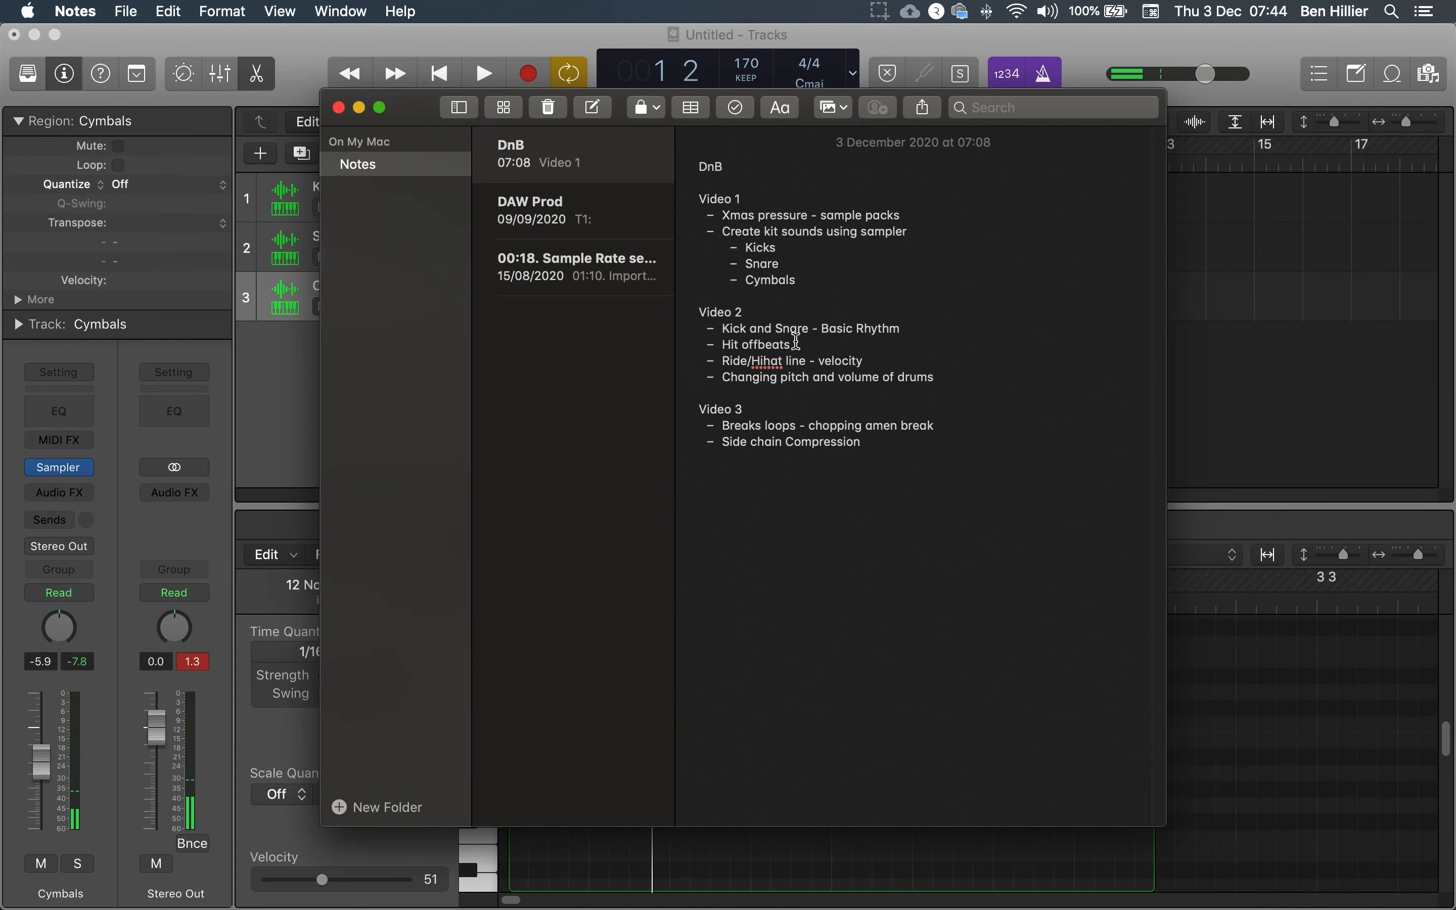
key(ctrl+Up)
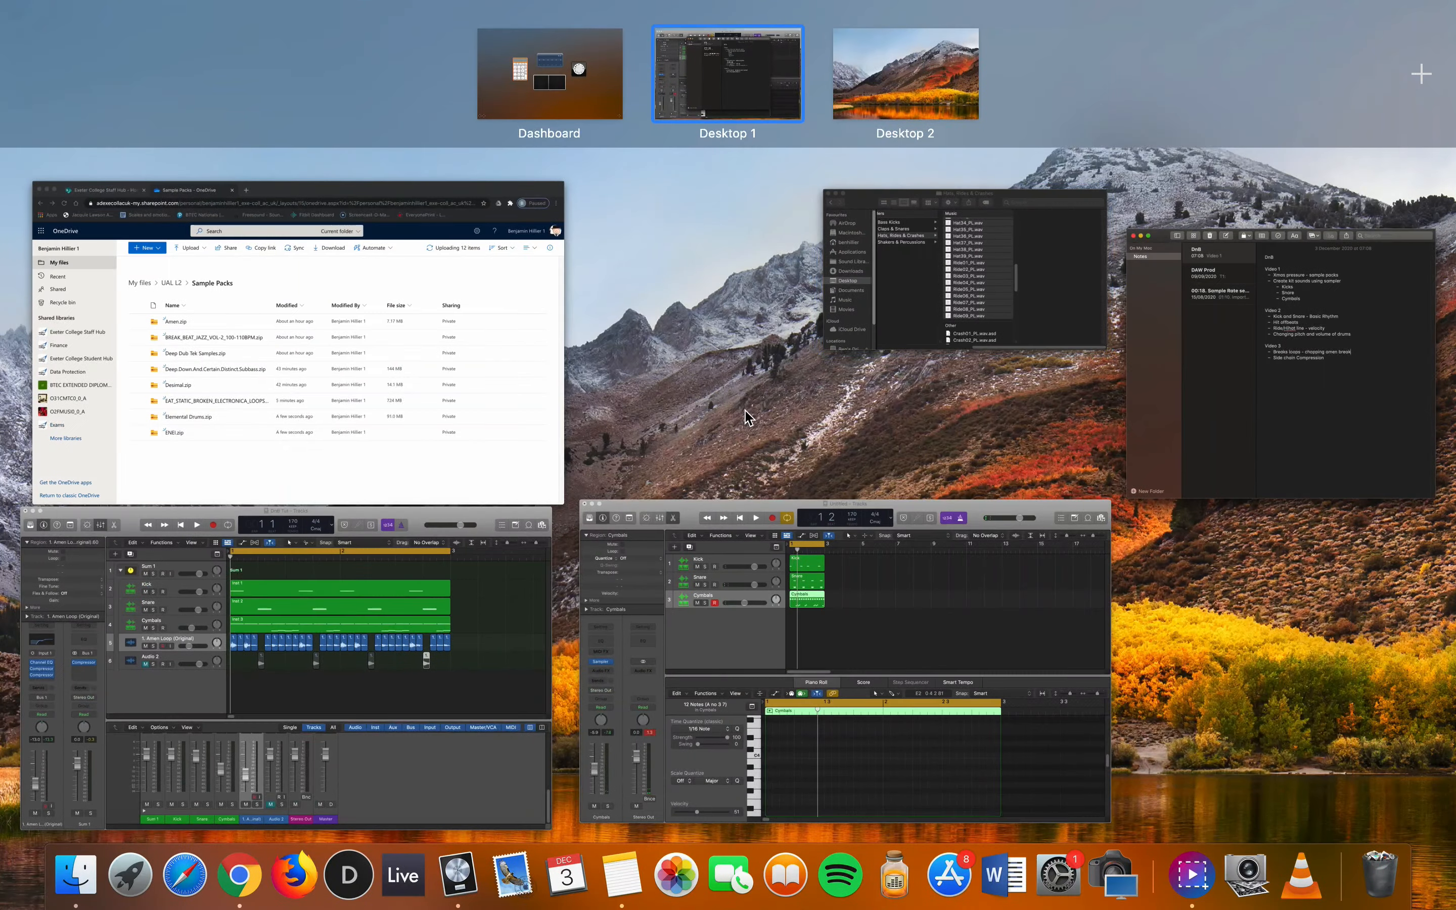
click(749, 660)
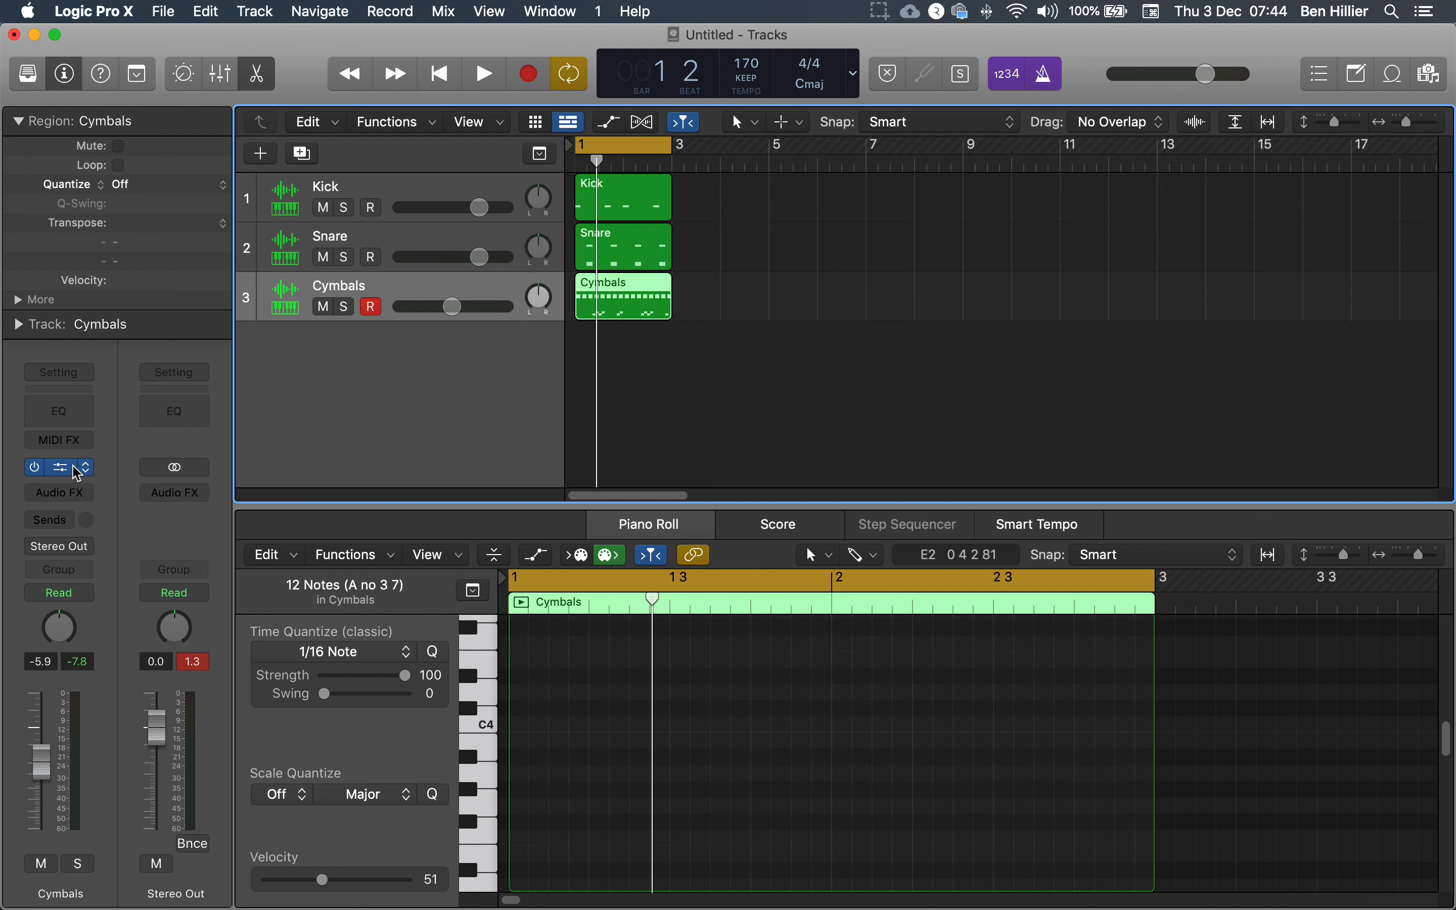
Open the Cymbals track's Sampler, hide its Zone waveform section and move the window clear of the Piano Roll
mouse_move(66, 474)
click(400, 208)
click(390, 243)
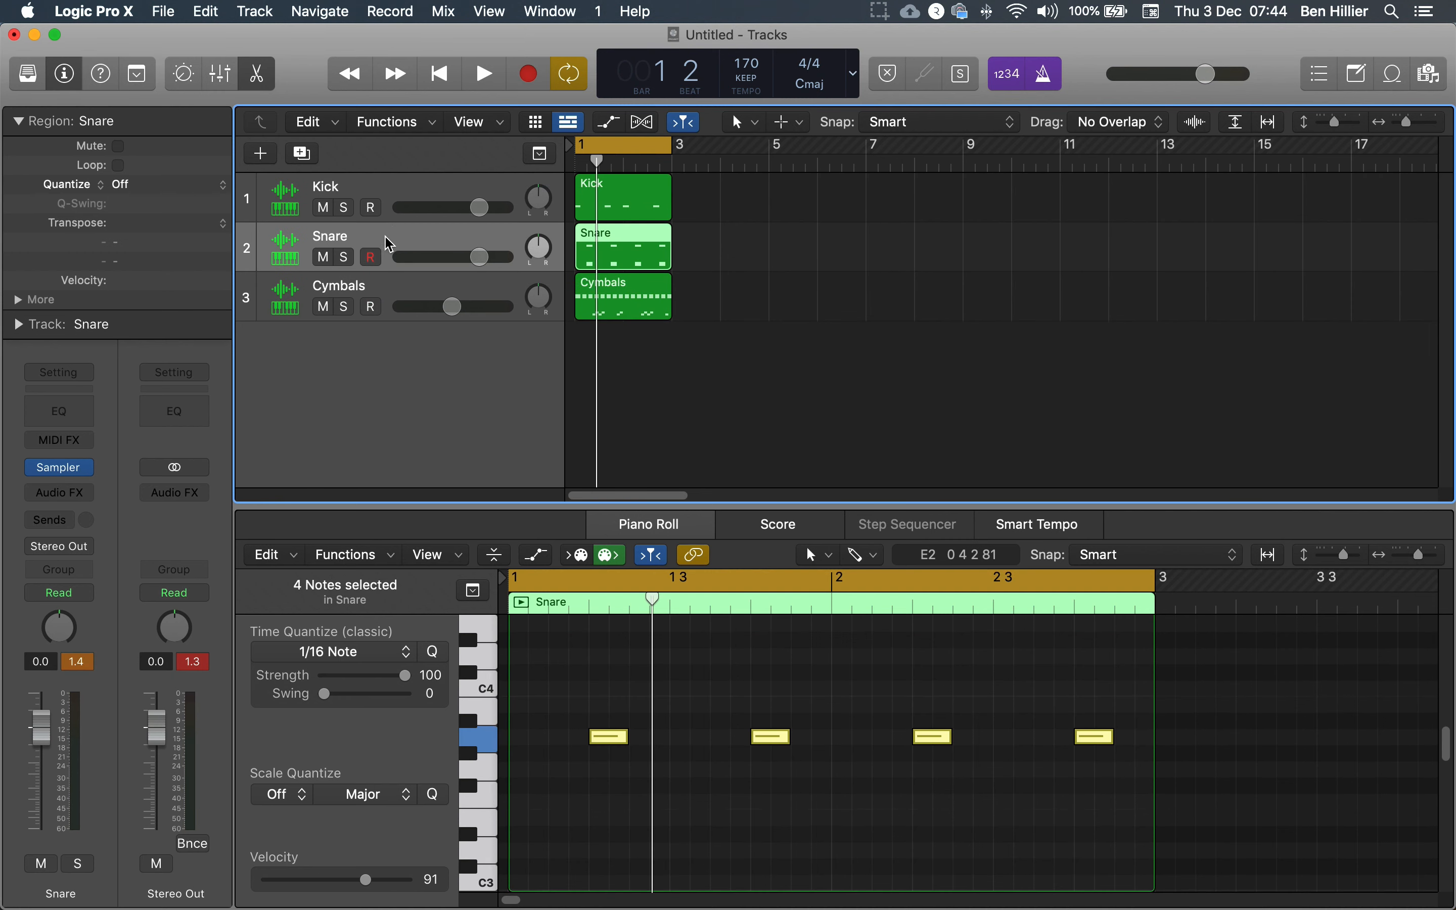
click(404, 291)
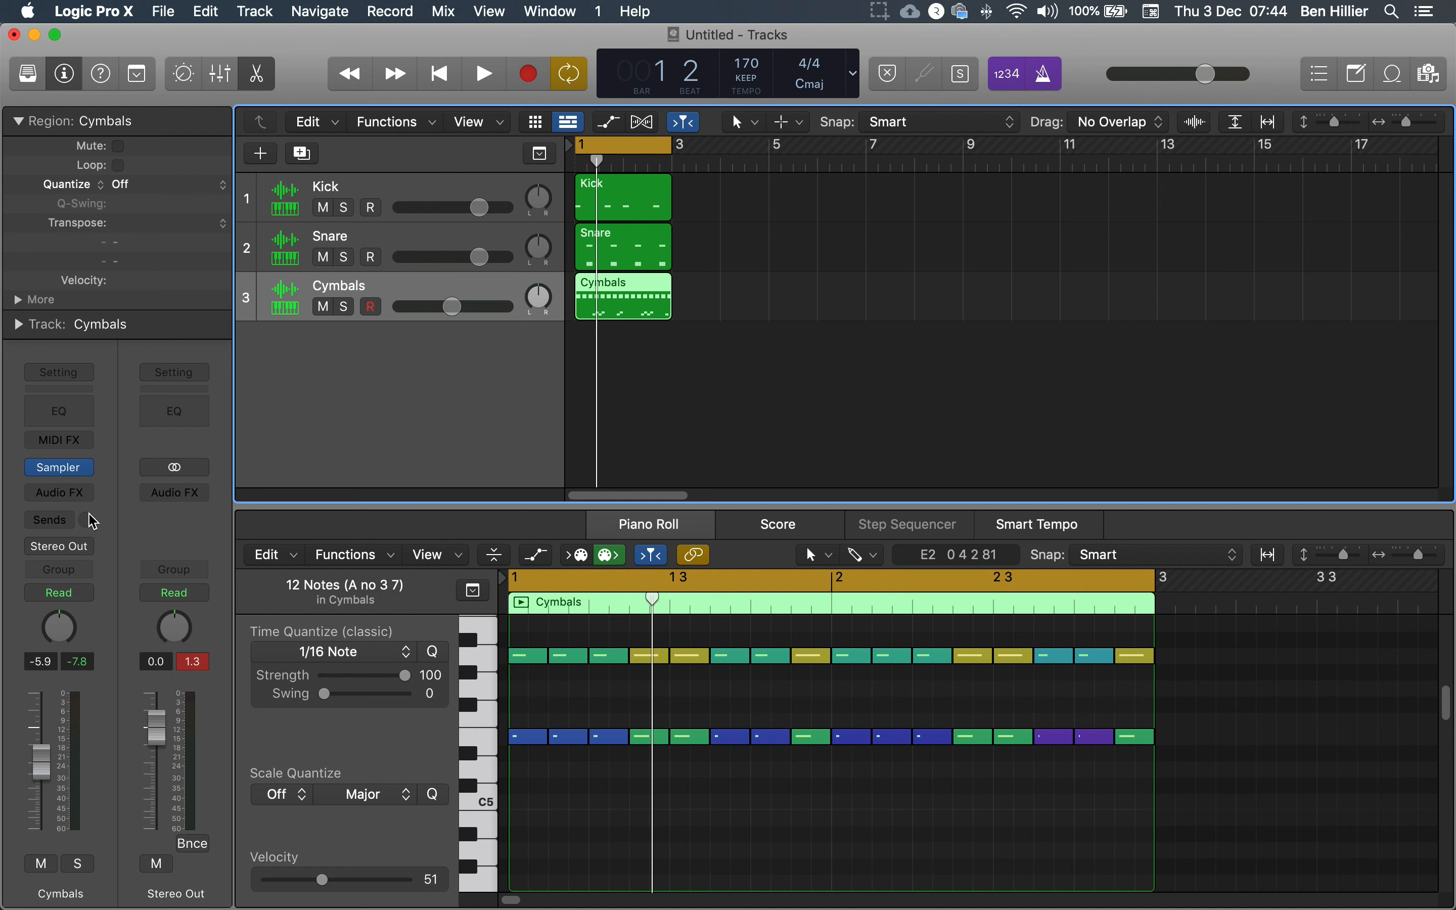
mouse_move(57, 471)
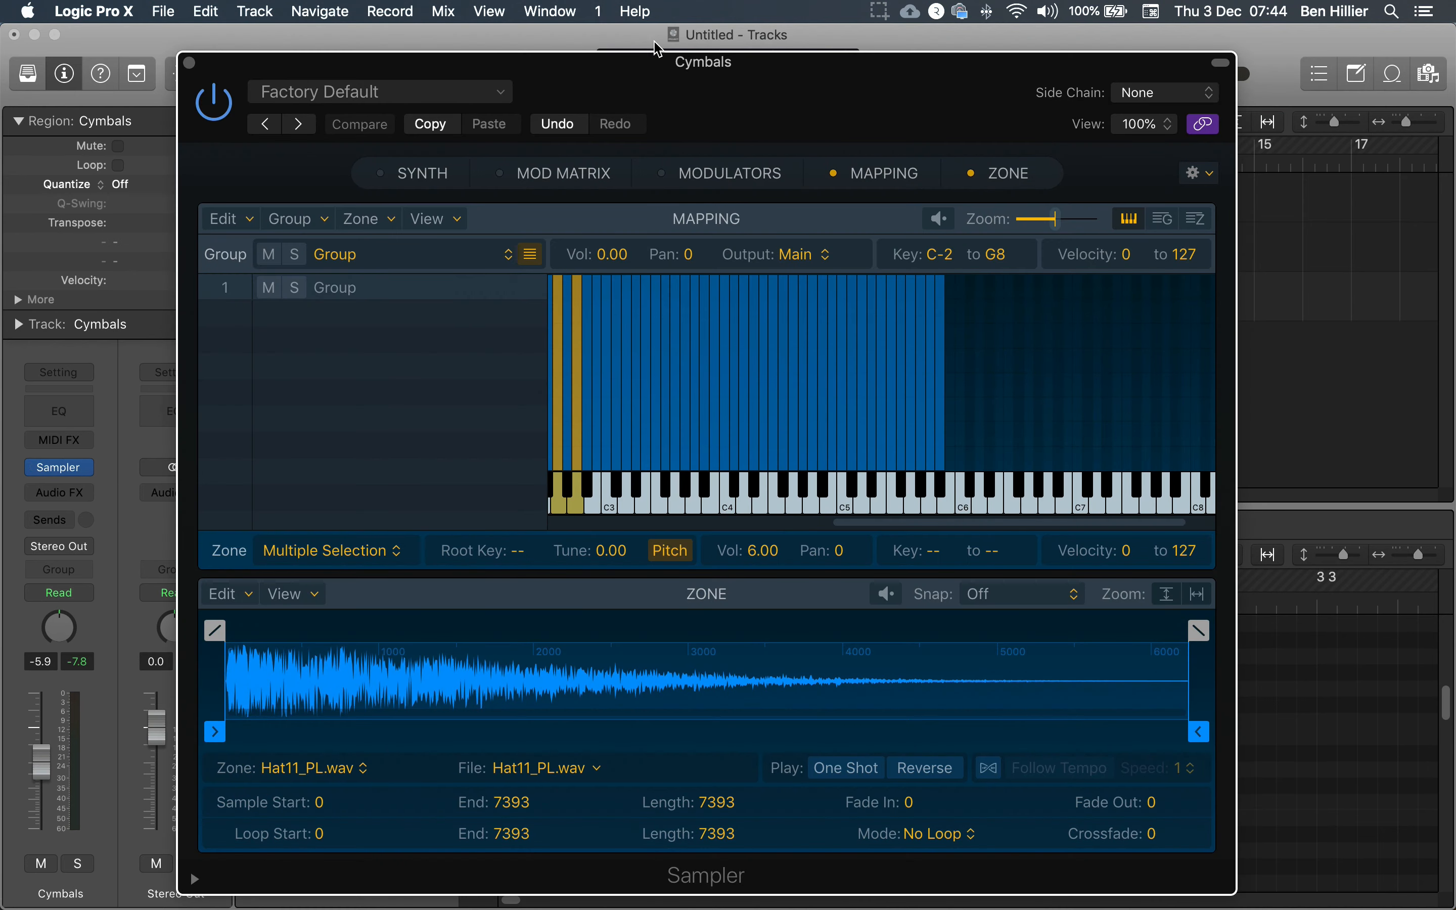
drag(668, 67, 644, 47)
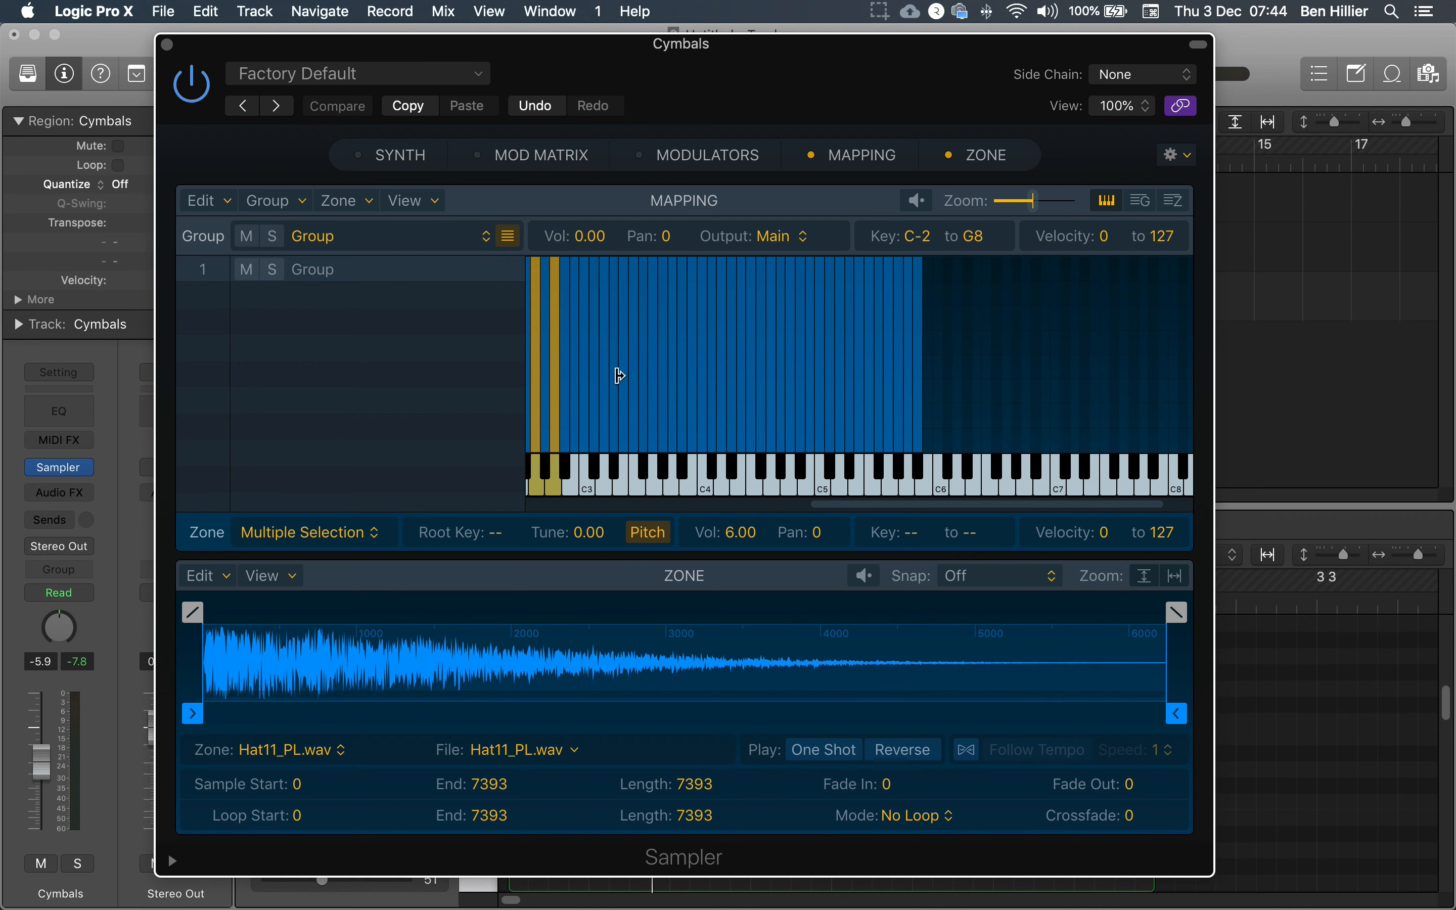
key(space)
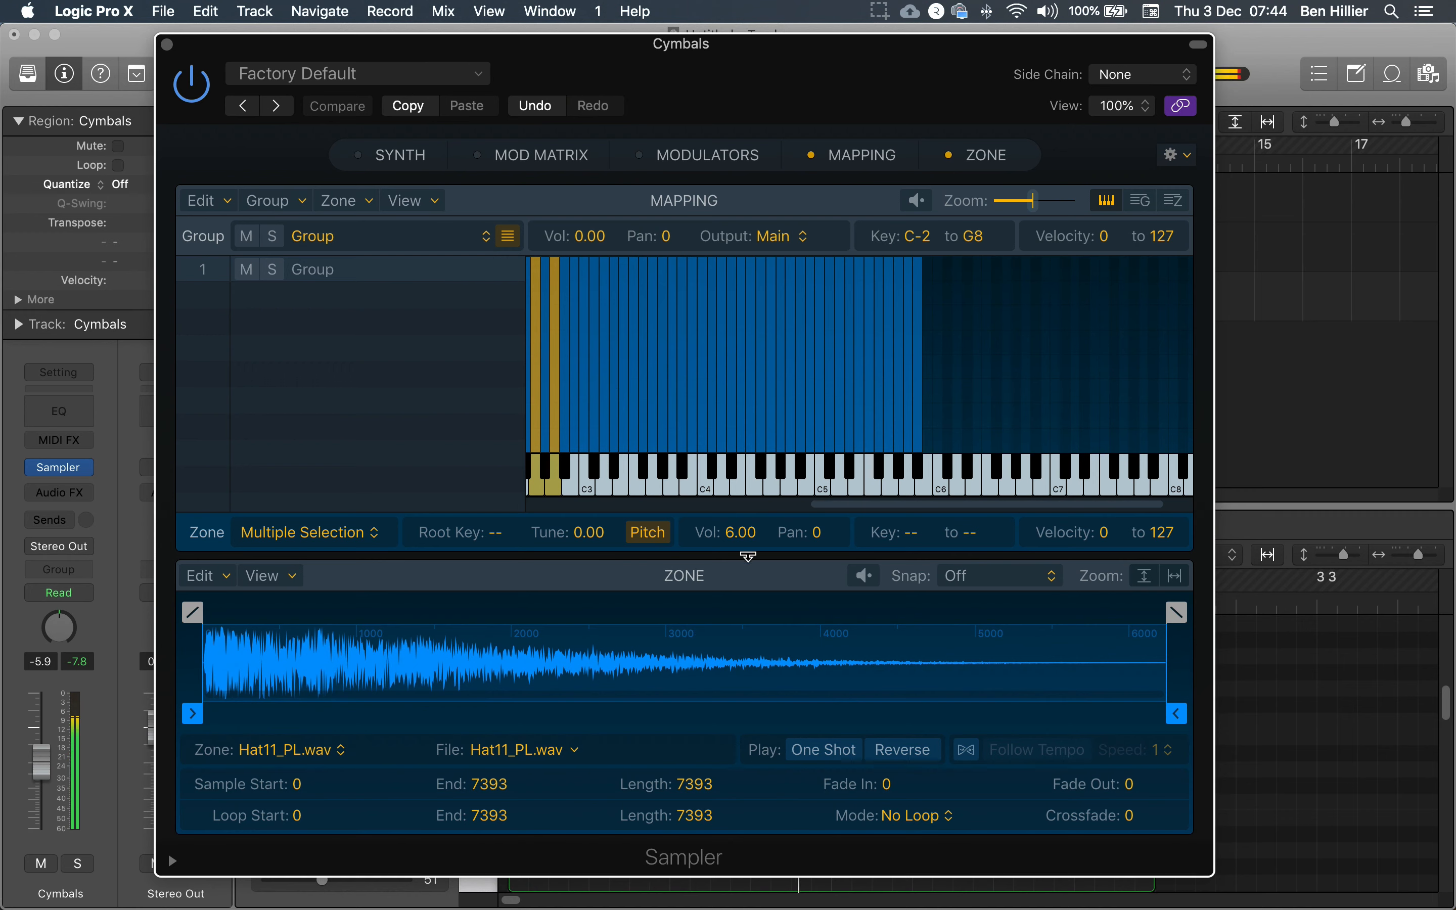
drag(860, 505, 755, 506)
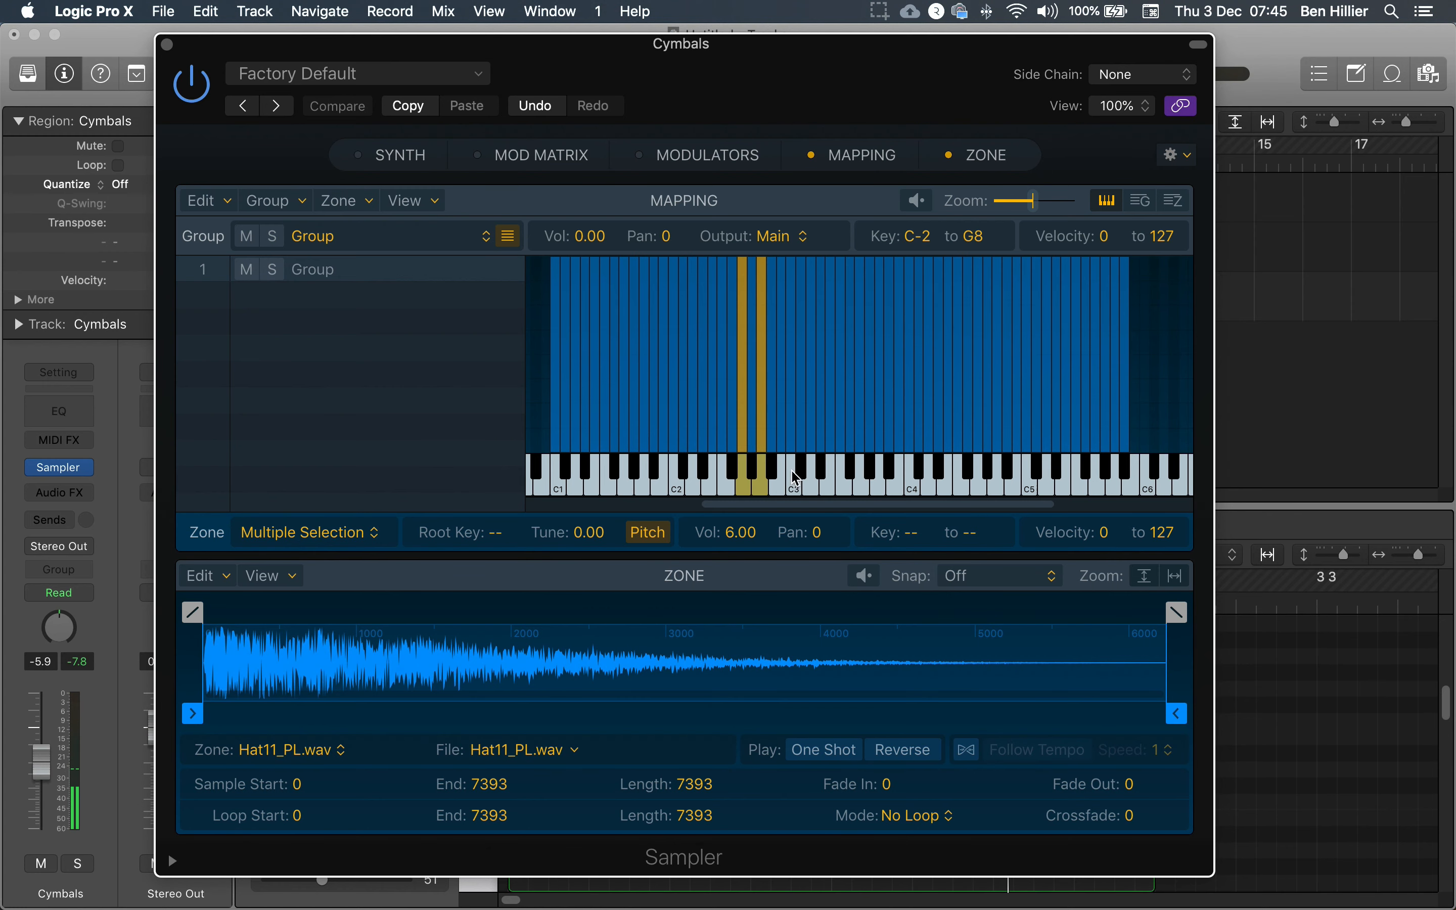
click(948, 155)
drag(862, 92, 64, 213)
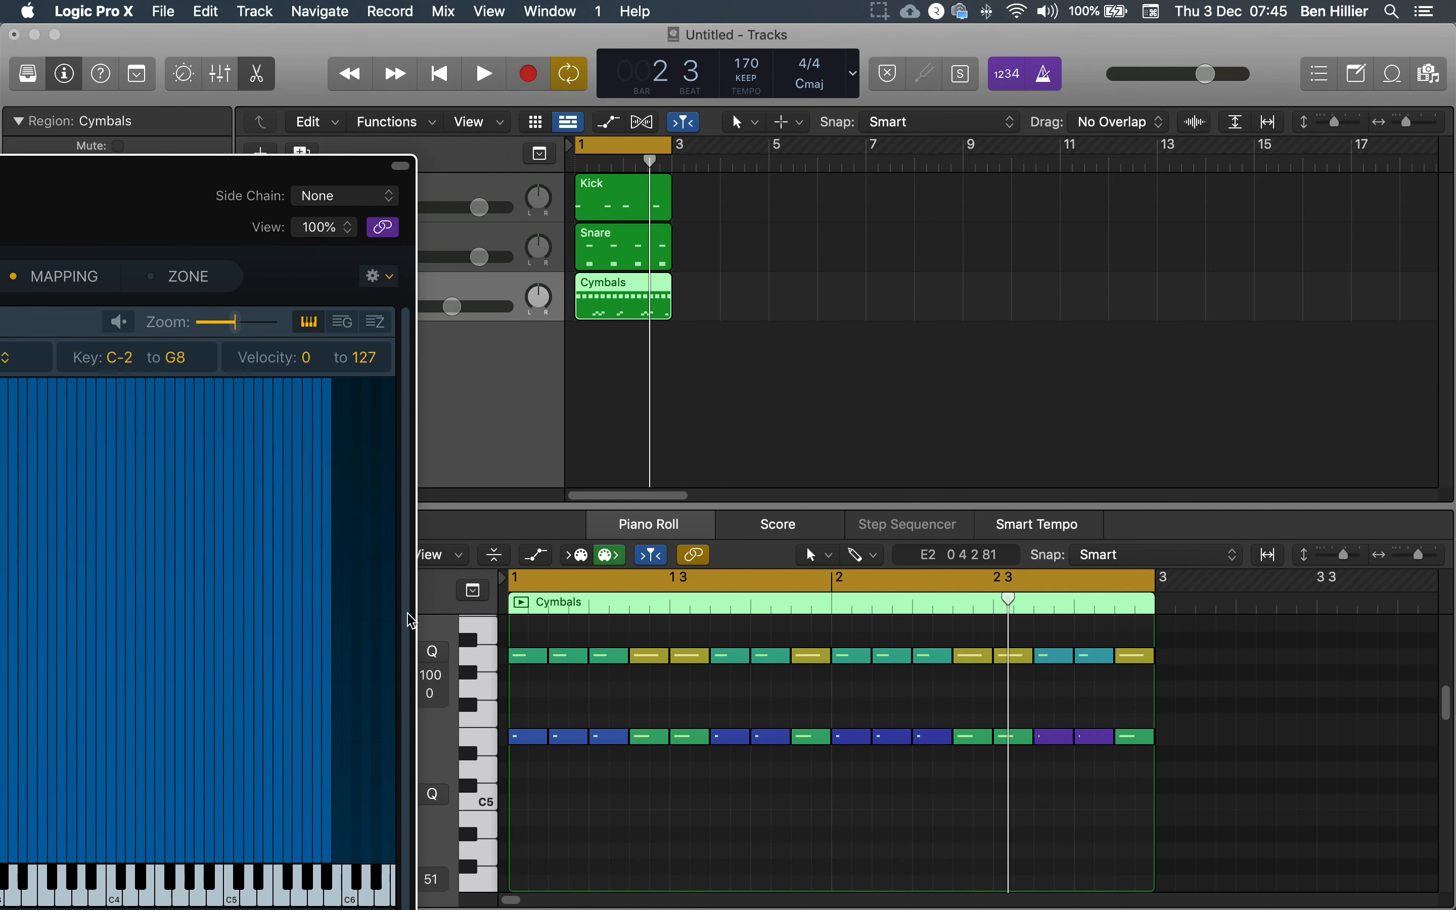
Audition the Cymbals sounds on A5, F5 and C5, and select the A5 ride zone in the Sampler
click(486, 667)
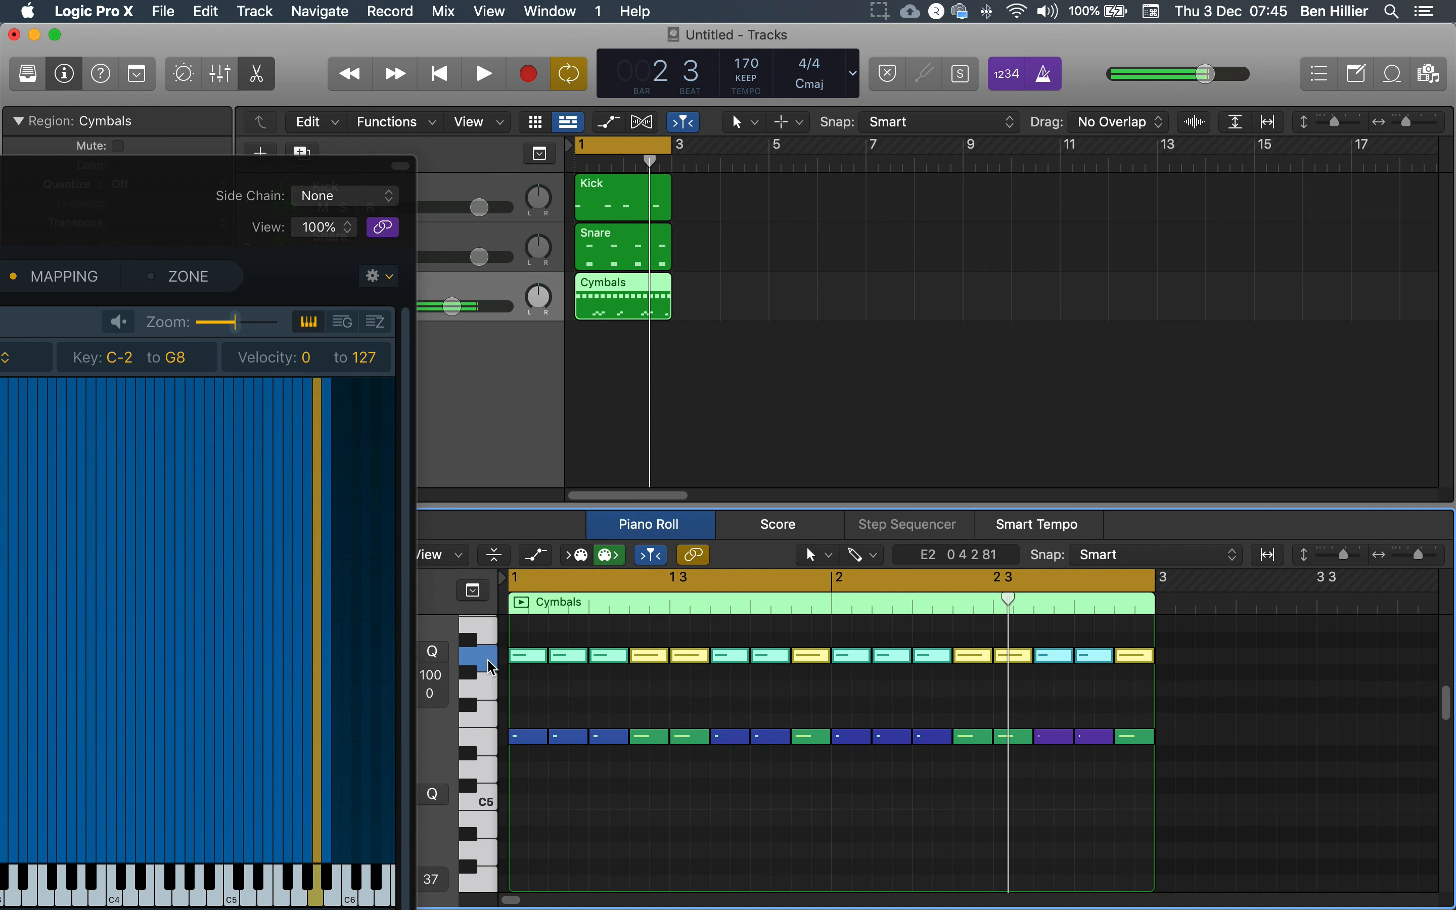
click(489, 743)
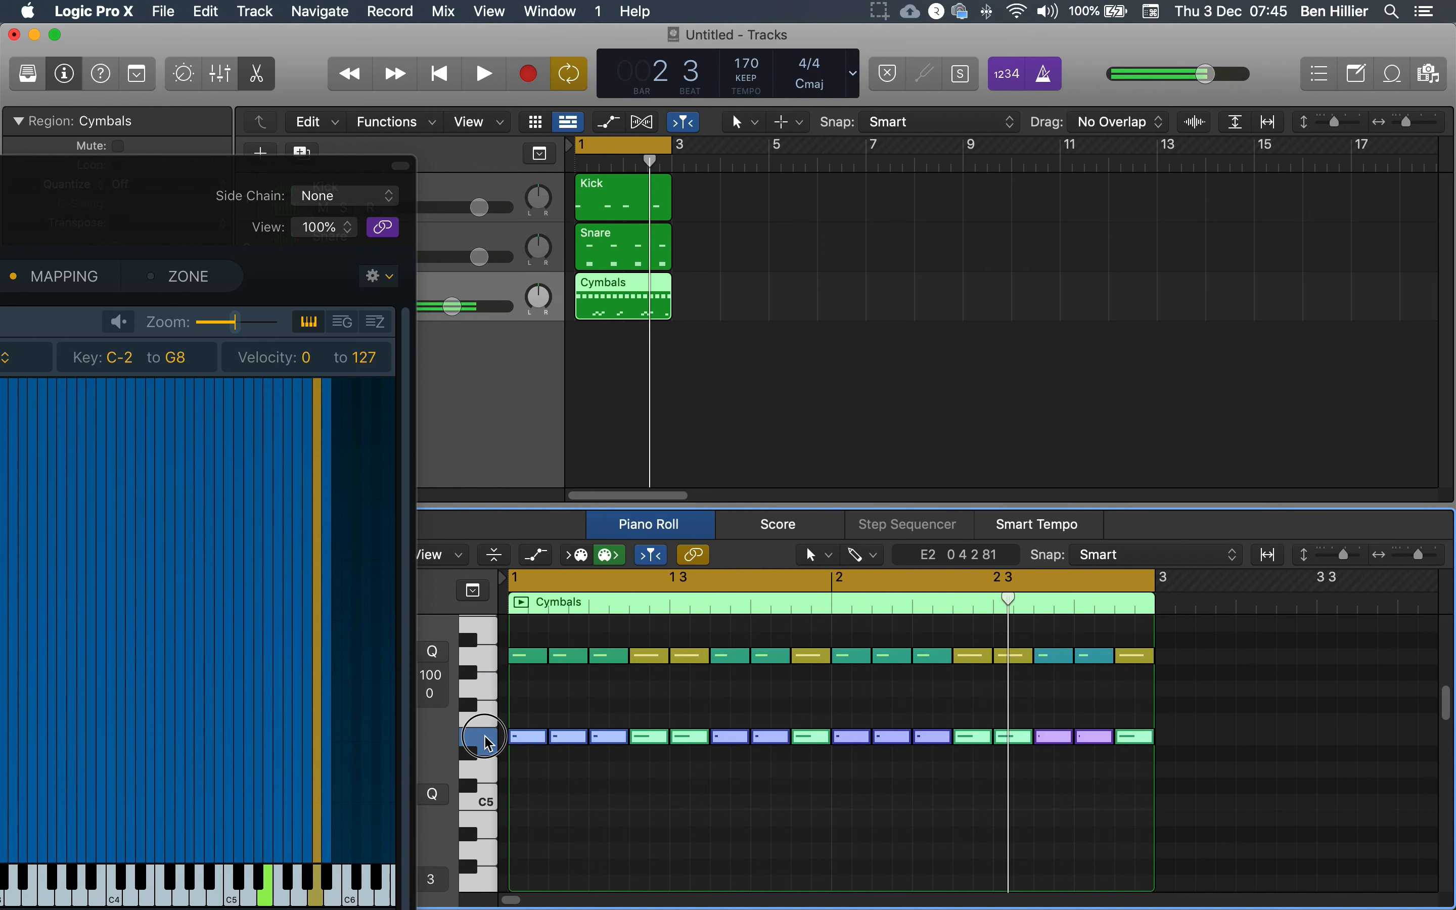
click(487, 661)
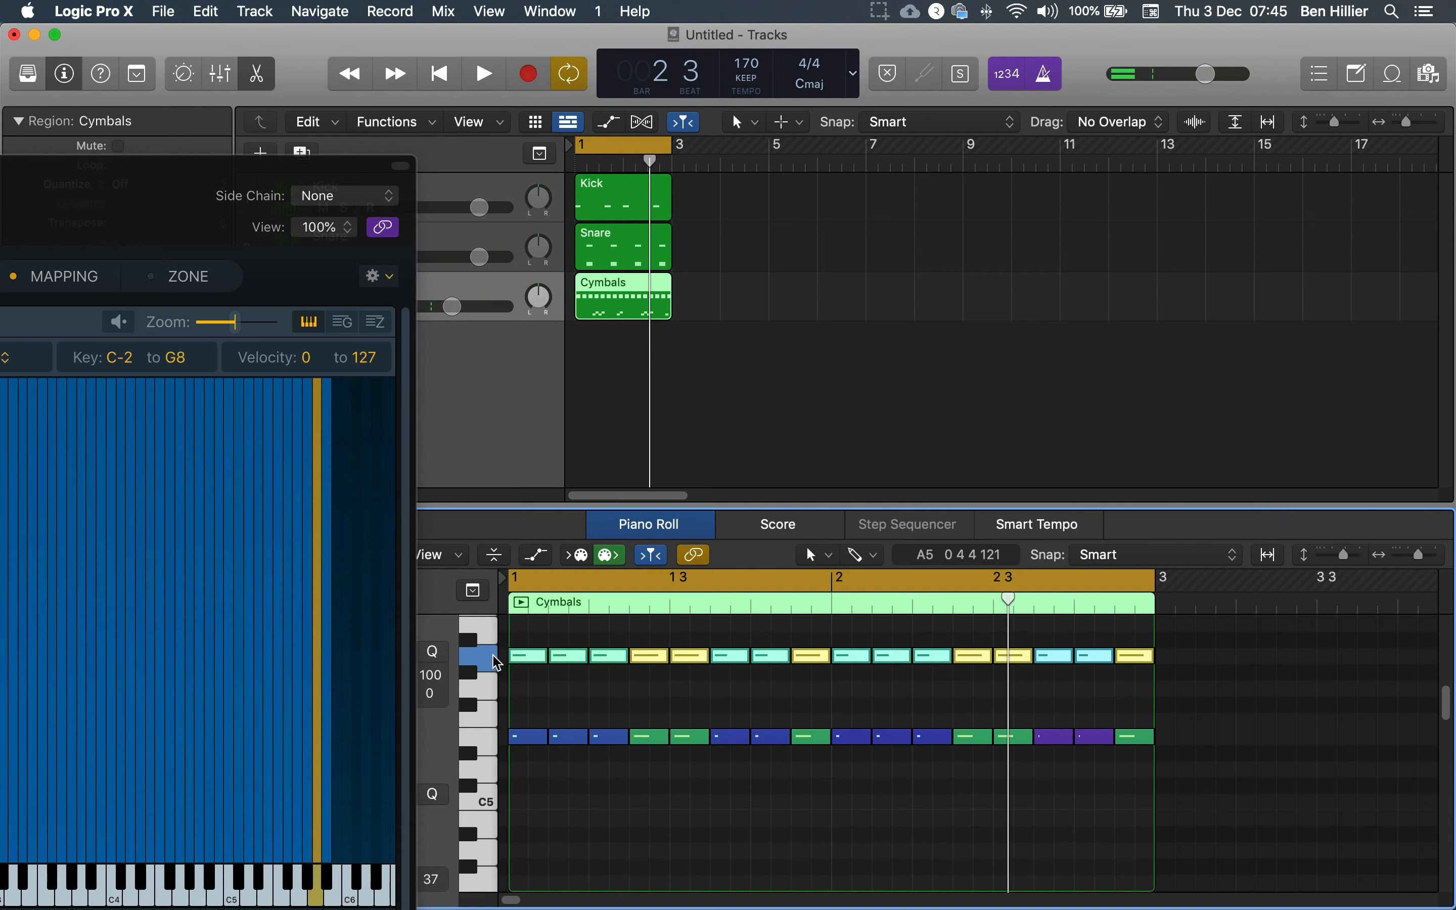
click(490, 803)
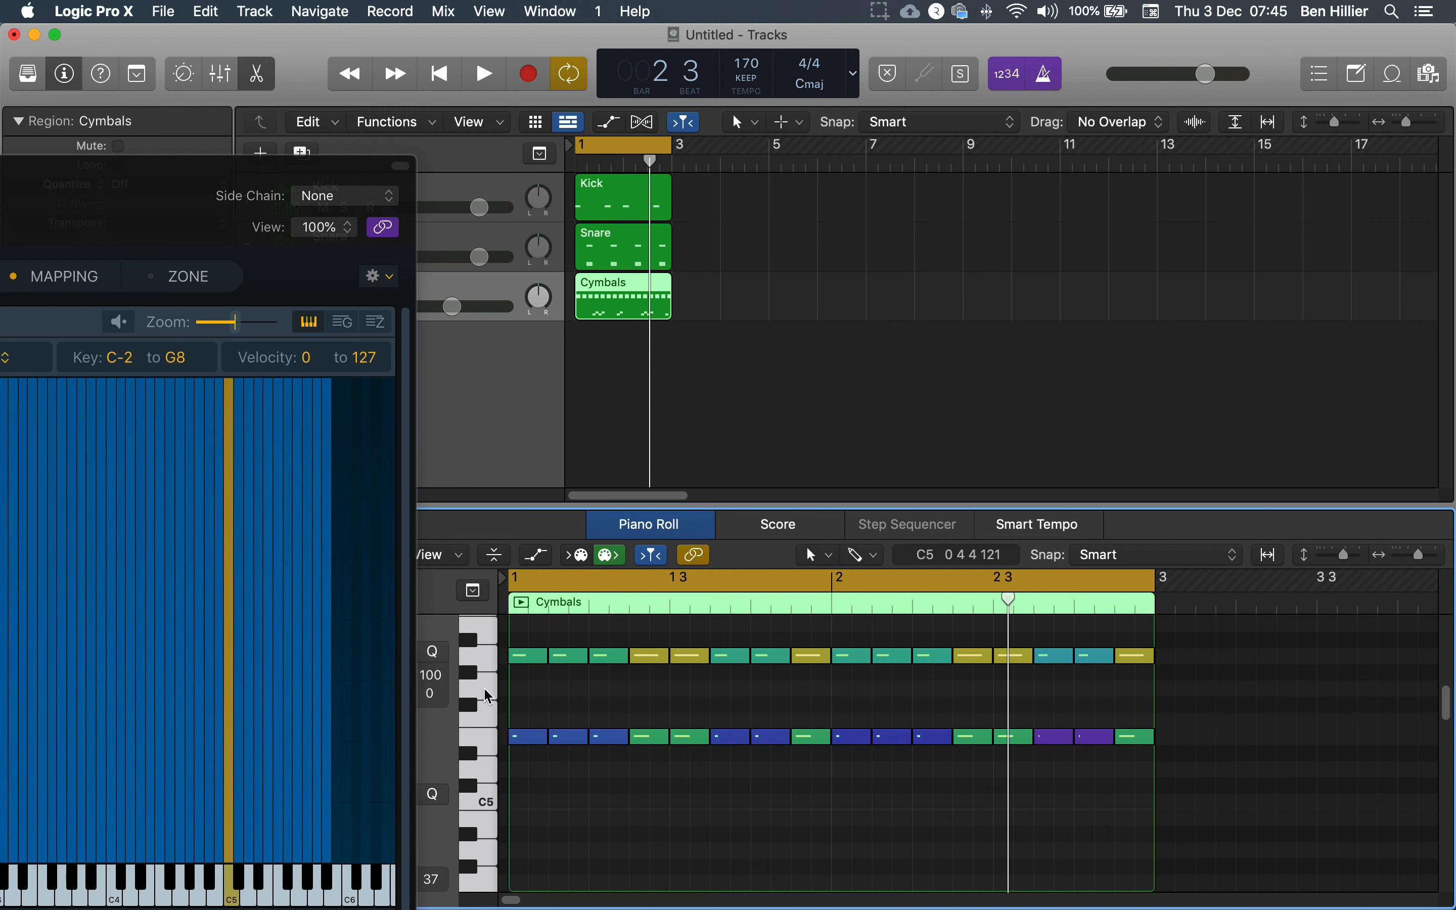
click(487, 657)
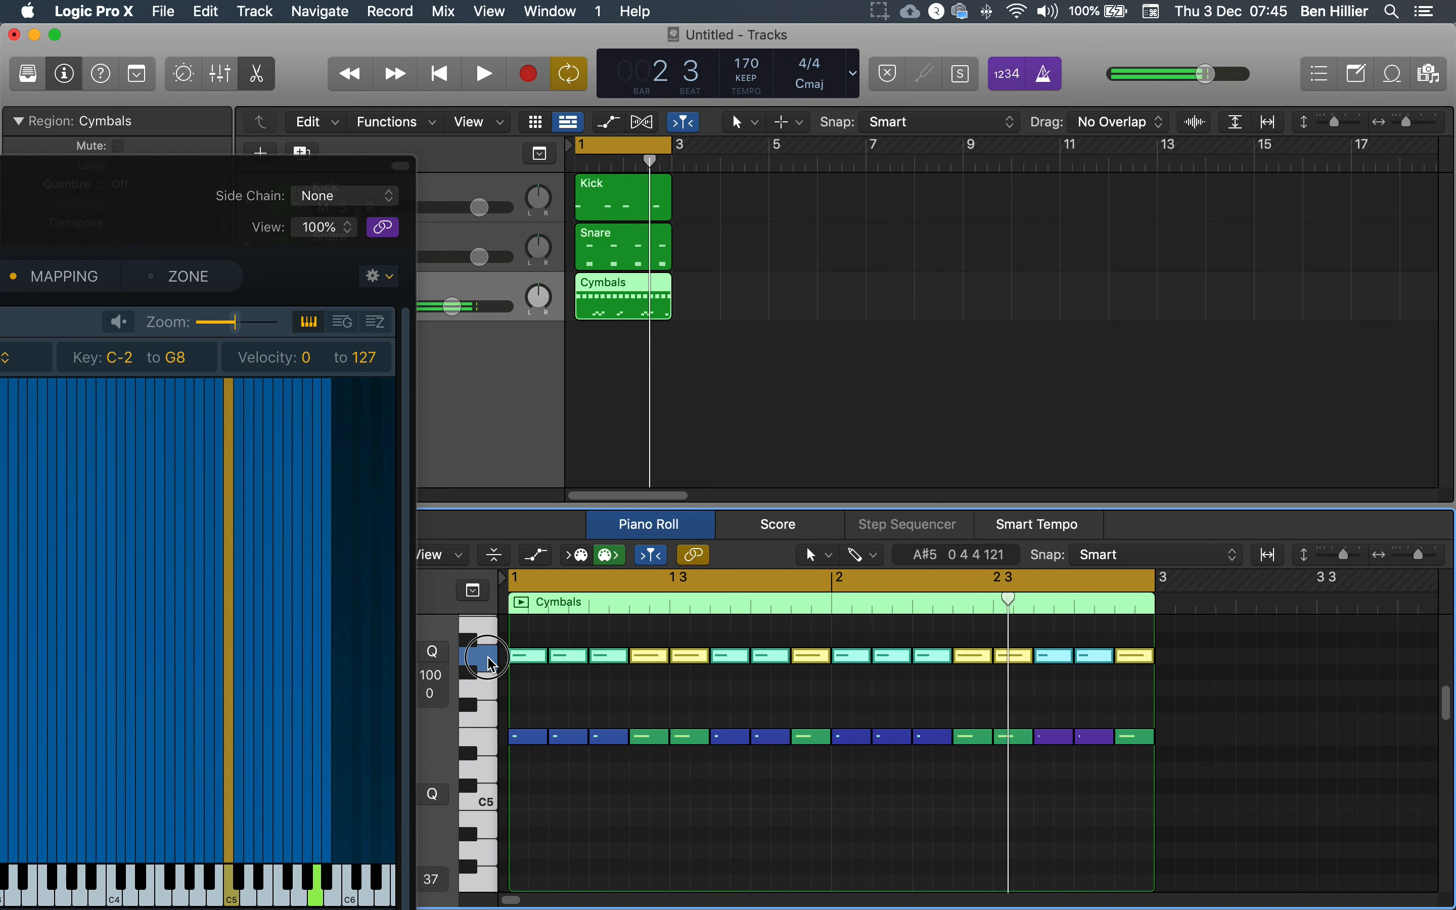
click(491, 662)
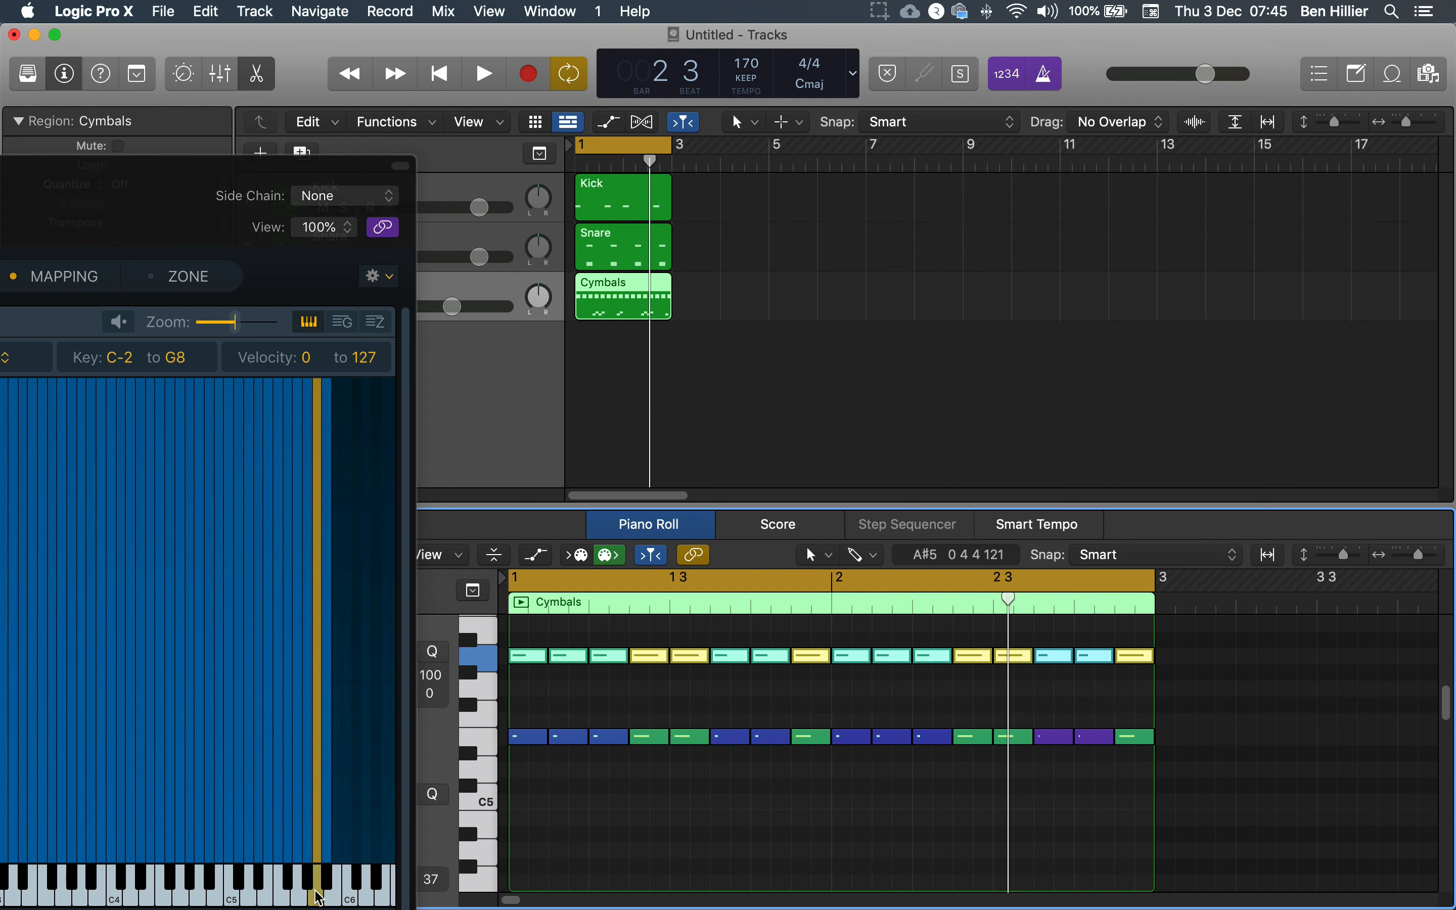
click(495, 697)
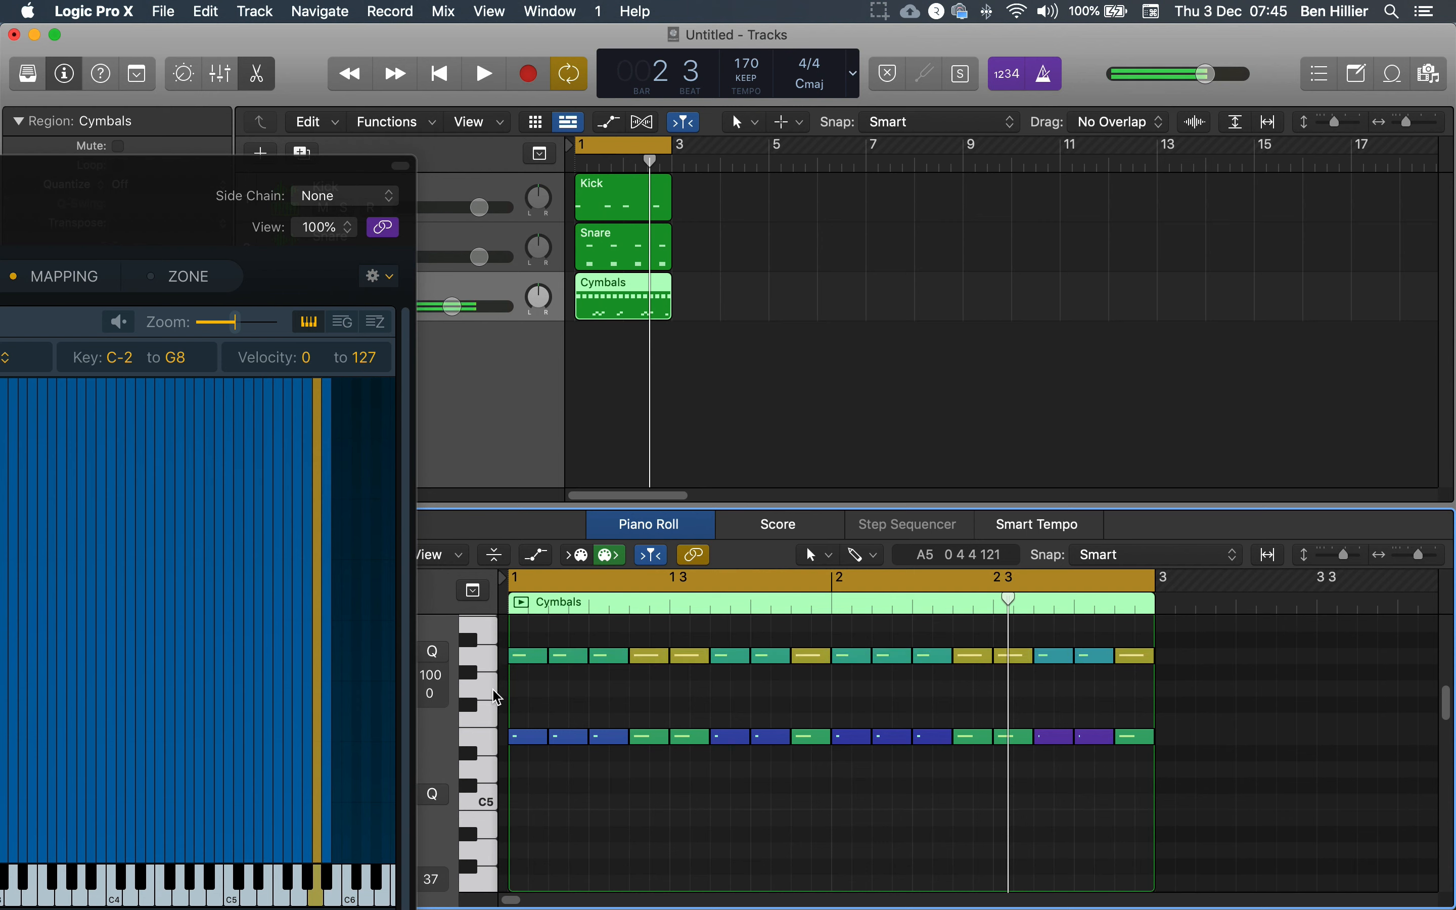
click(494, 664)
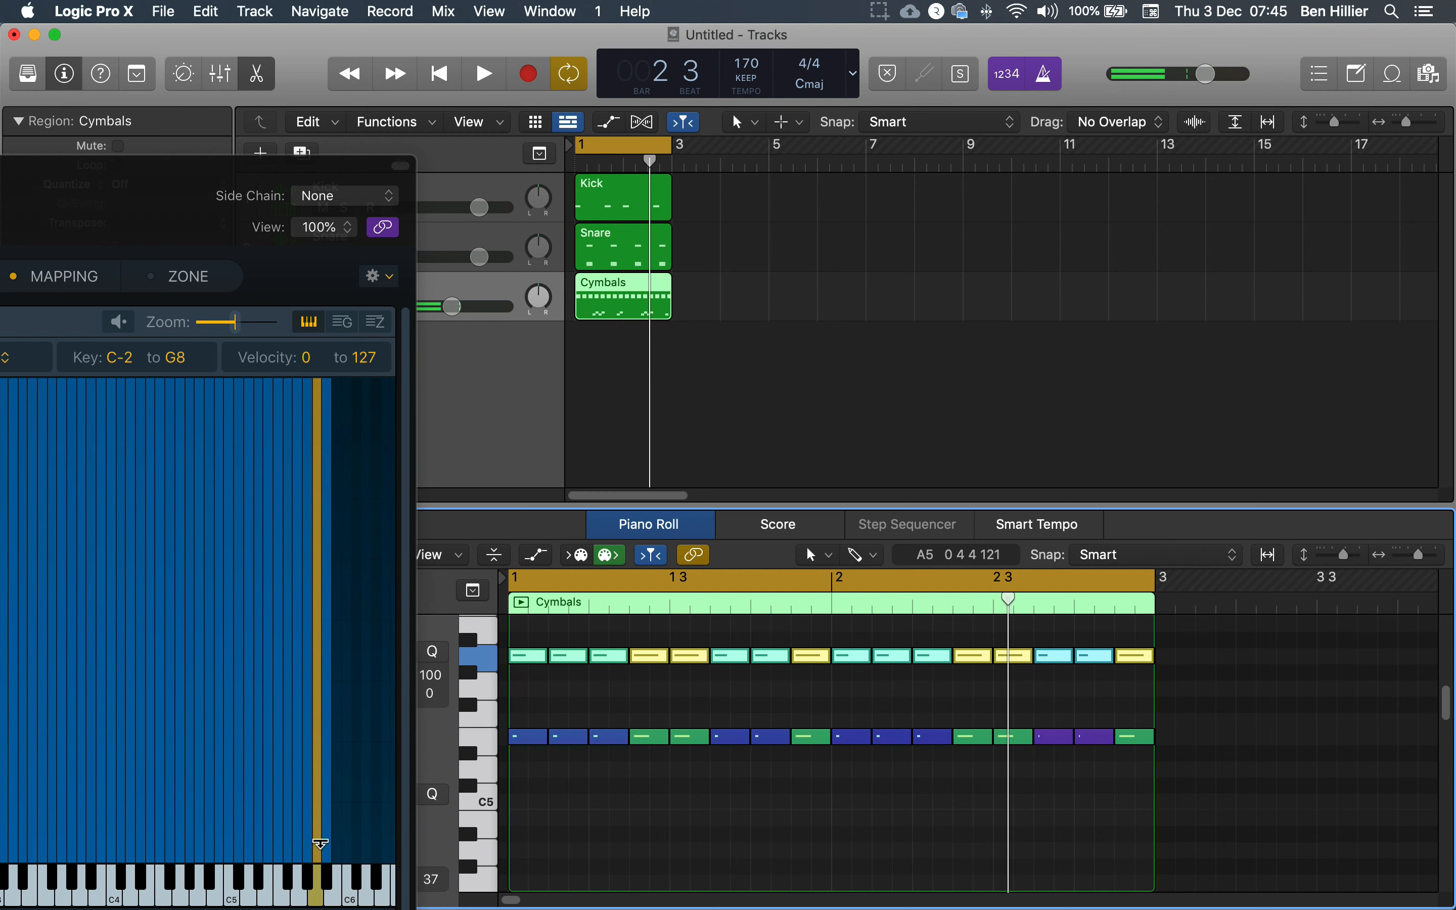
Bring the Sampler fully into view, show its Zone waveform section and set the Ride08_PL.wav zone's tuning to -4.00
drag(237, 186, 931, 55)
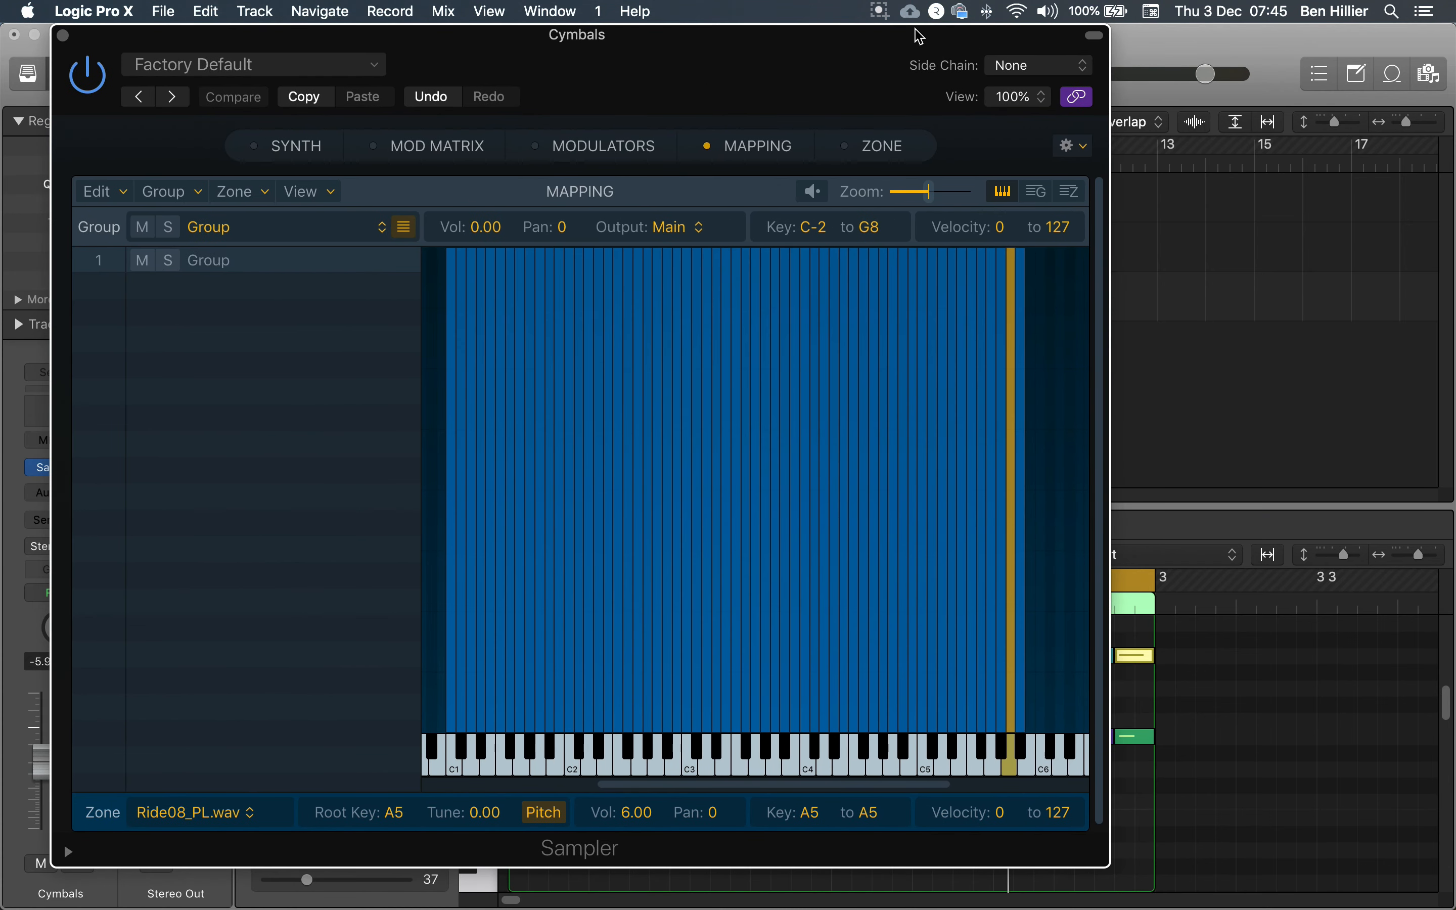
click(864, 145)
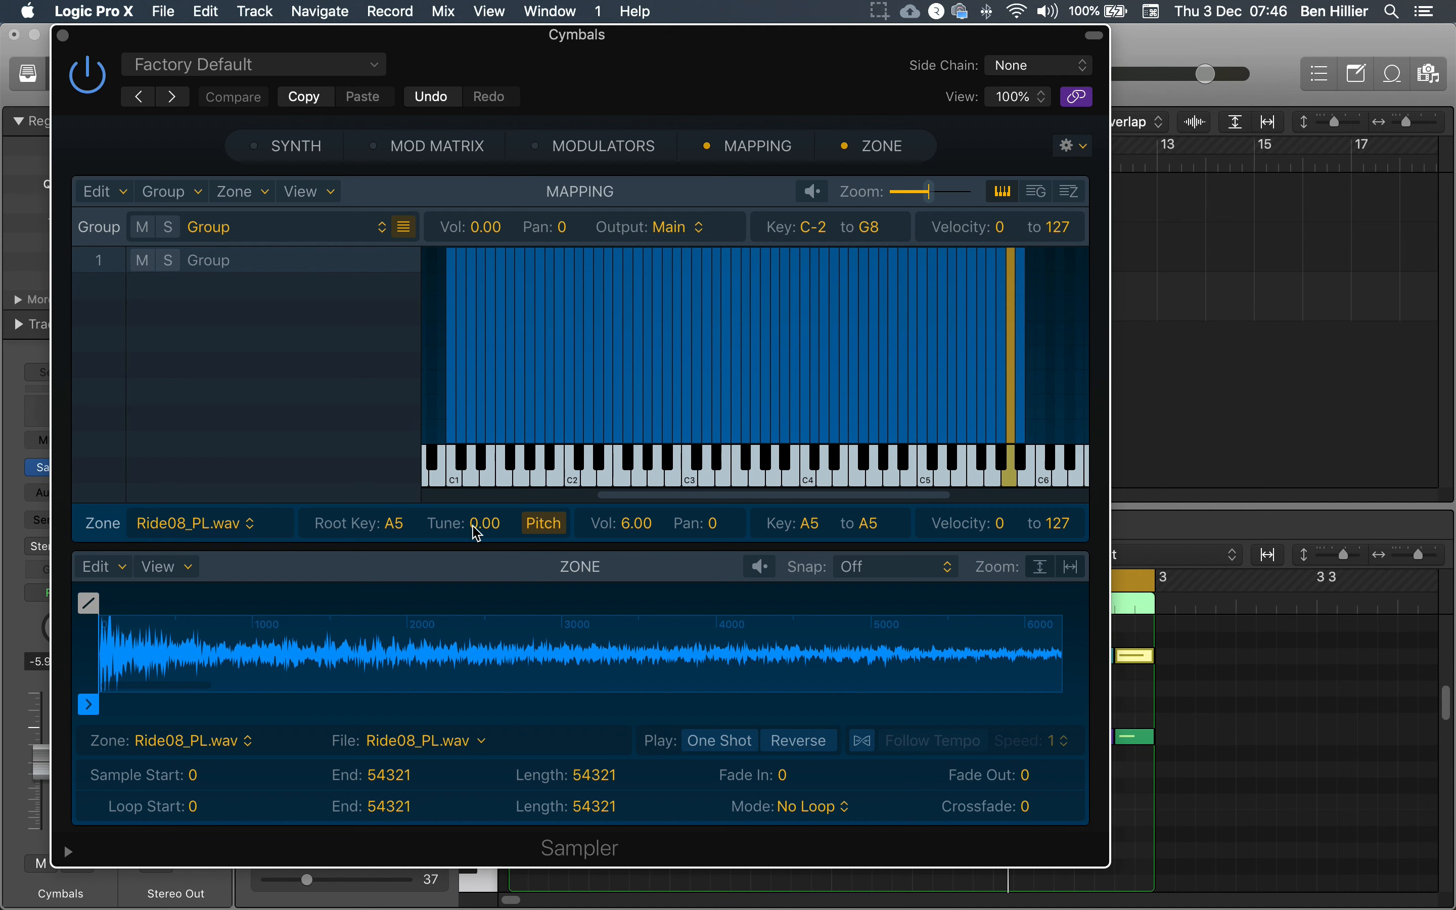
mouse_move(475, 528)
mouse_down()
mouse_move(472, 464)
mouse_move(474, 527)
mouse_up()
scroll(476, 534, down, 3)
drag(476, 535, 474, 572)
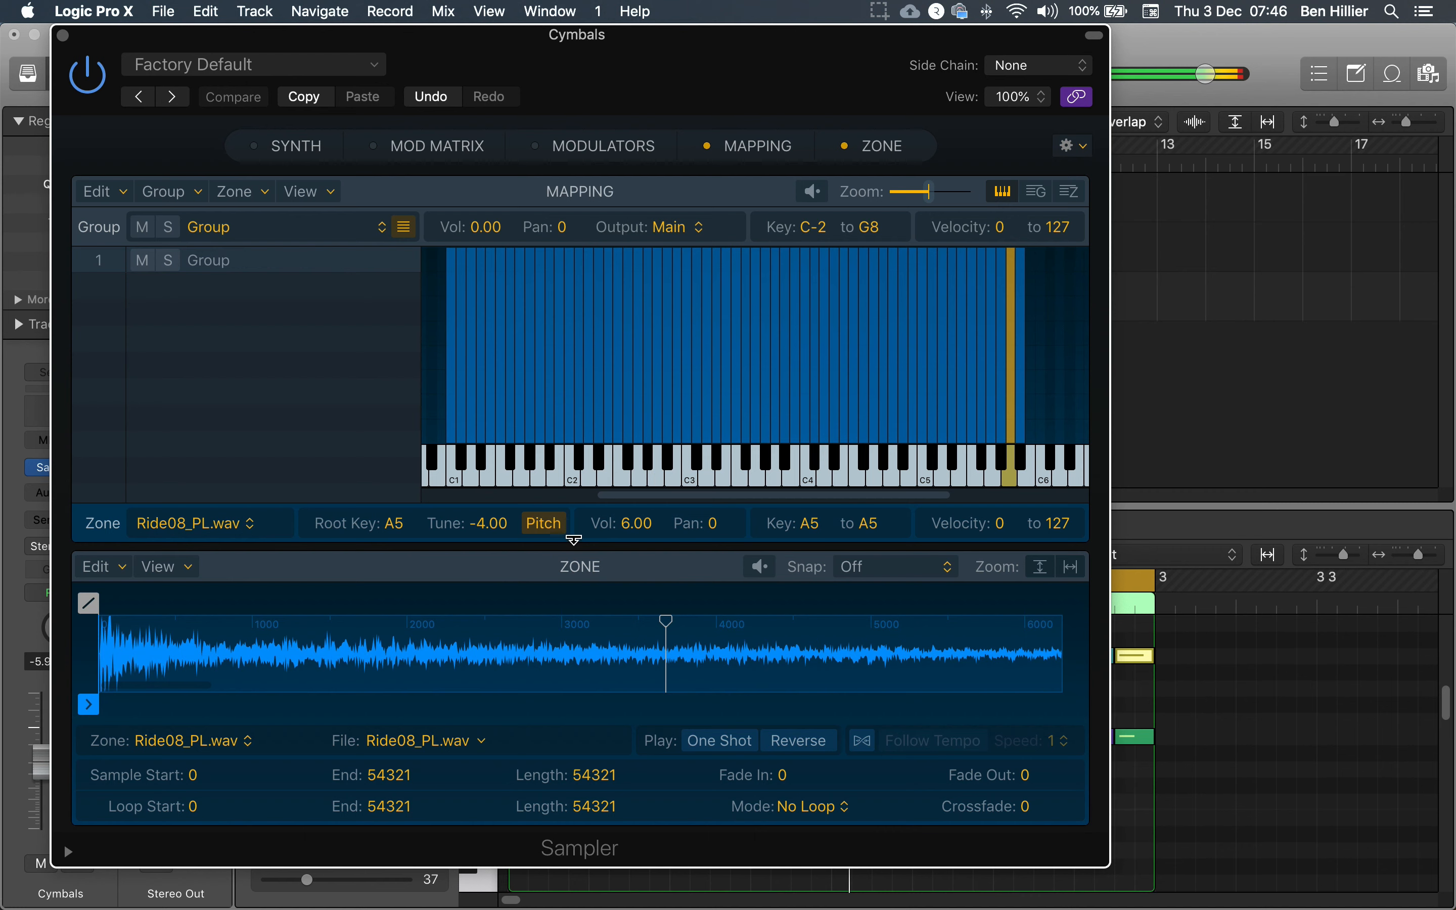
Set the Ride08_PL.wav zone's volume to 4.00 and stop playback
click(627, 531)
mouse_move(633, 533)
mouse_down()
mouse_move(626, 563)
mouse_move(633, 540)
mouse_up()
key(space)
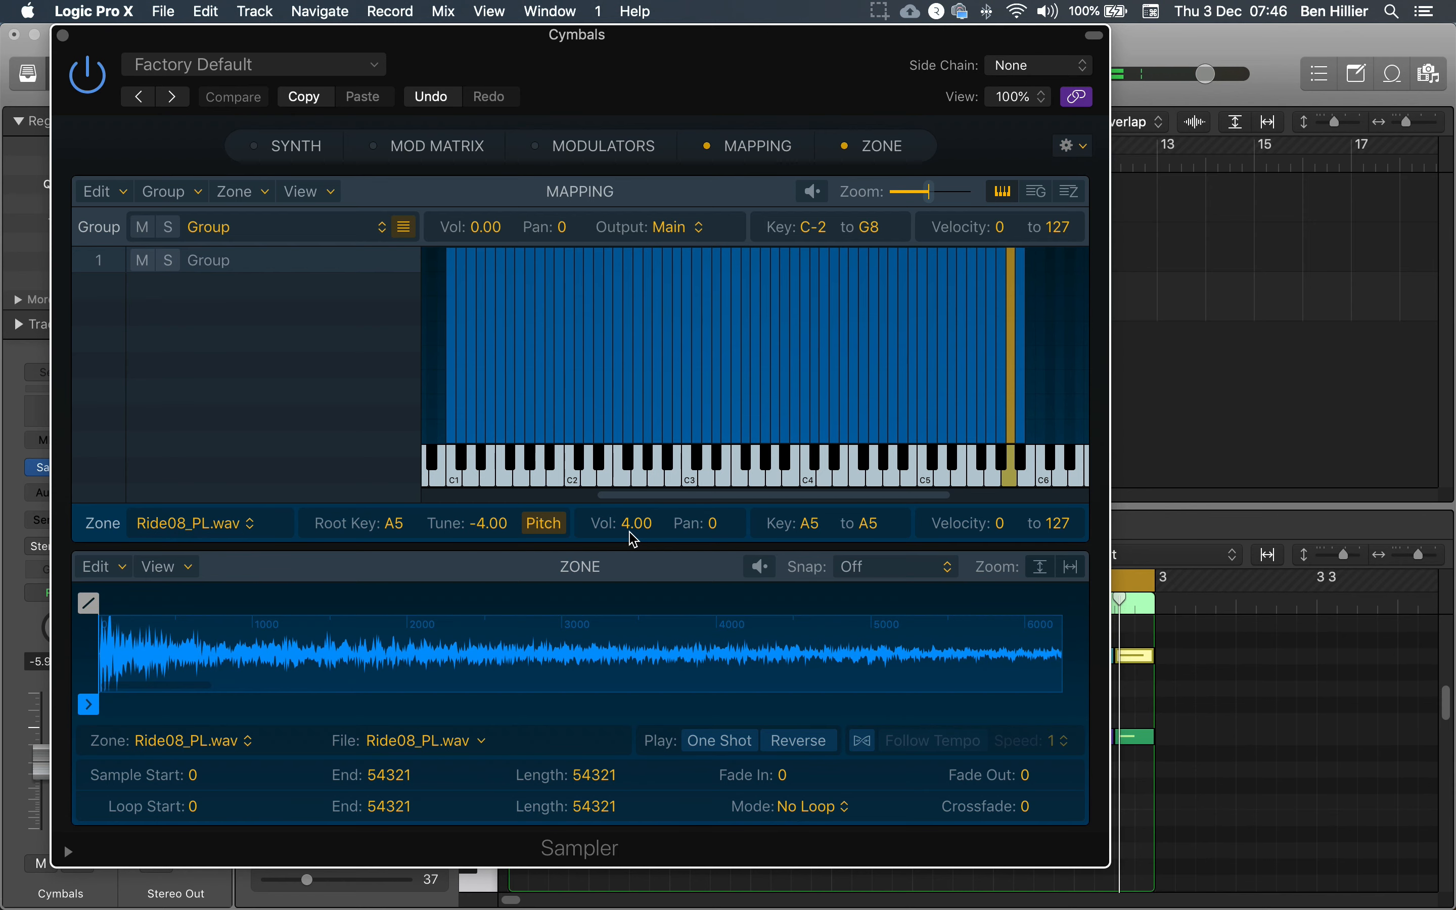
Move the Sampler window off the Piano Roll, audition the E5 ride to select its zone, and bring the window back
drag(840, 75, 72, 81)
click(490, 752)
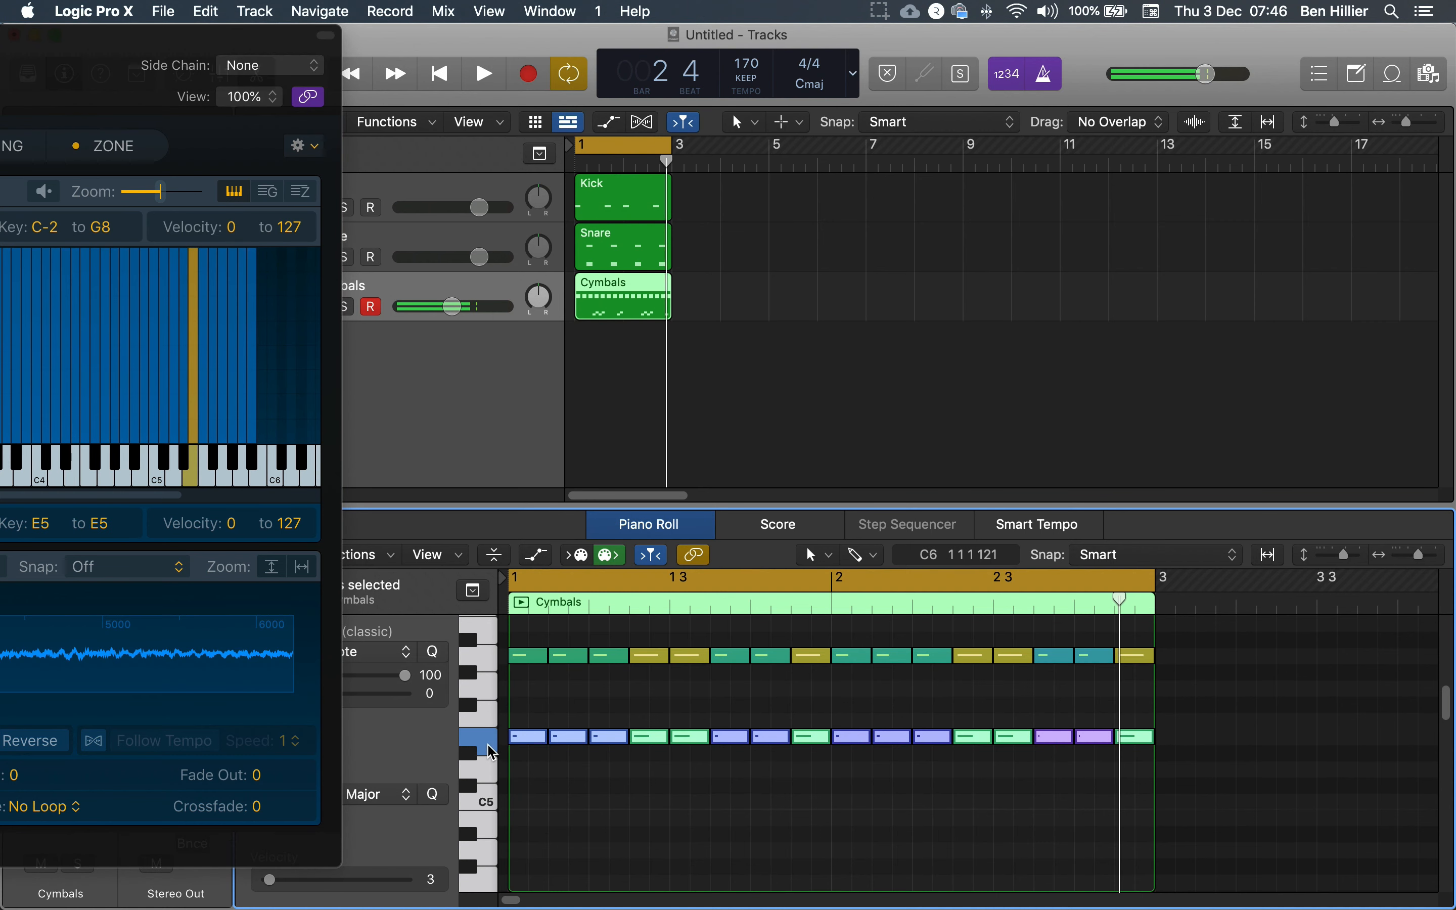
click(490, 752)
drag(118, 69, 836, 75)
Set the Ride03_PL.wav zone's tuning to 3.00 and volume to 3.00, and close the Sampler window
click(430, 526)
drag(430, 527, 446, 456)
drag(427, 522, 437, 587)
mouse_move(576, 524)
mouse_down()
mouse_move(579, 479)
mouse_move(578, 540)
mouse_up()
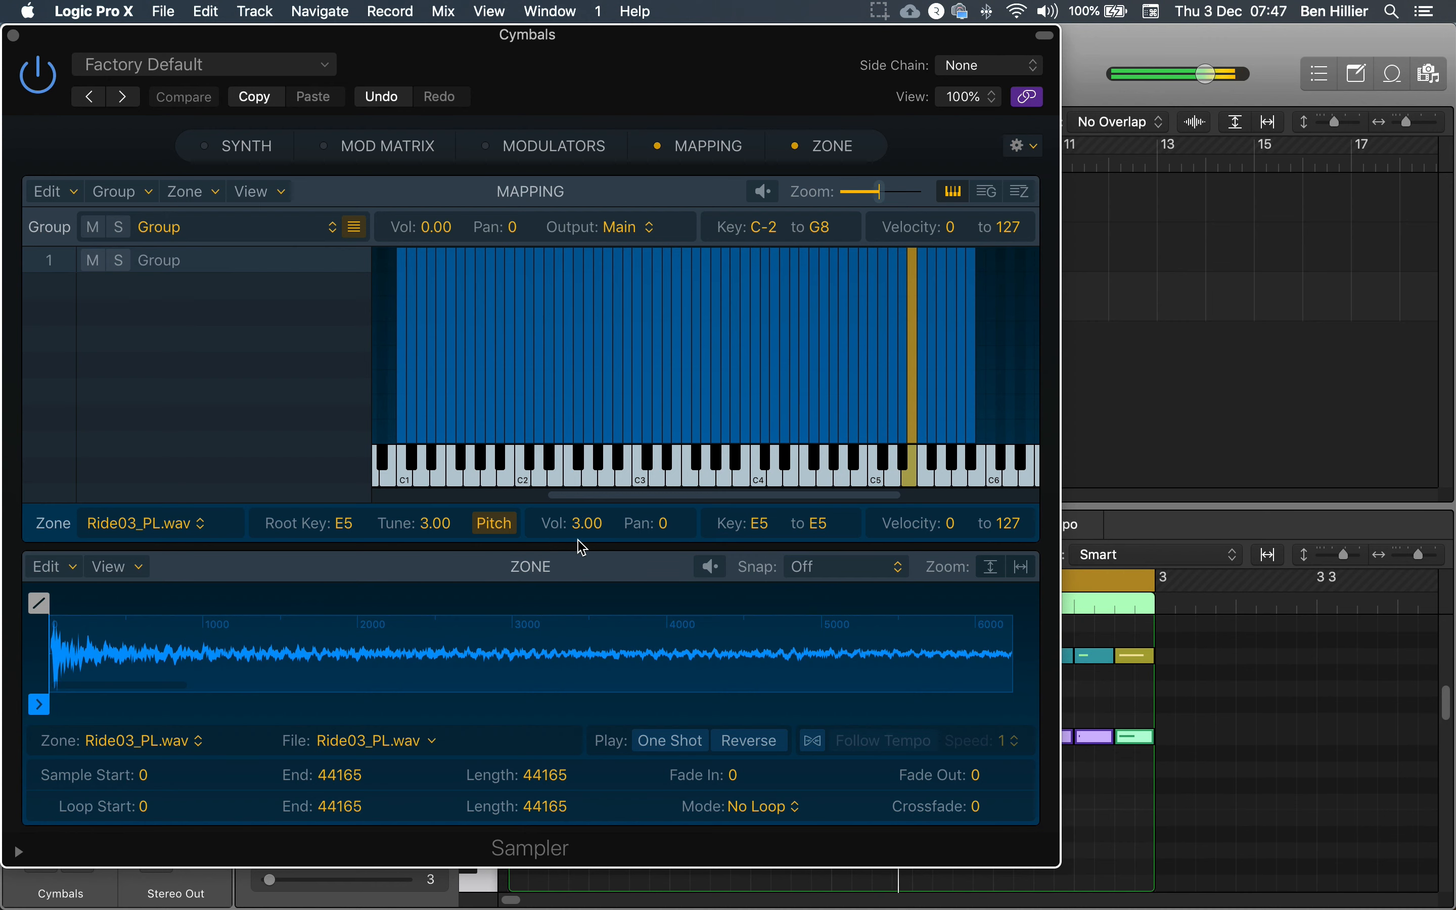
drag(533, 81, 689, 79)
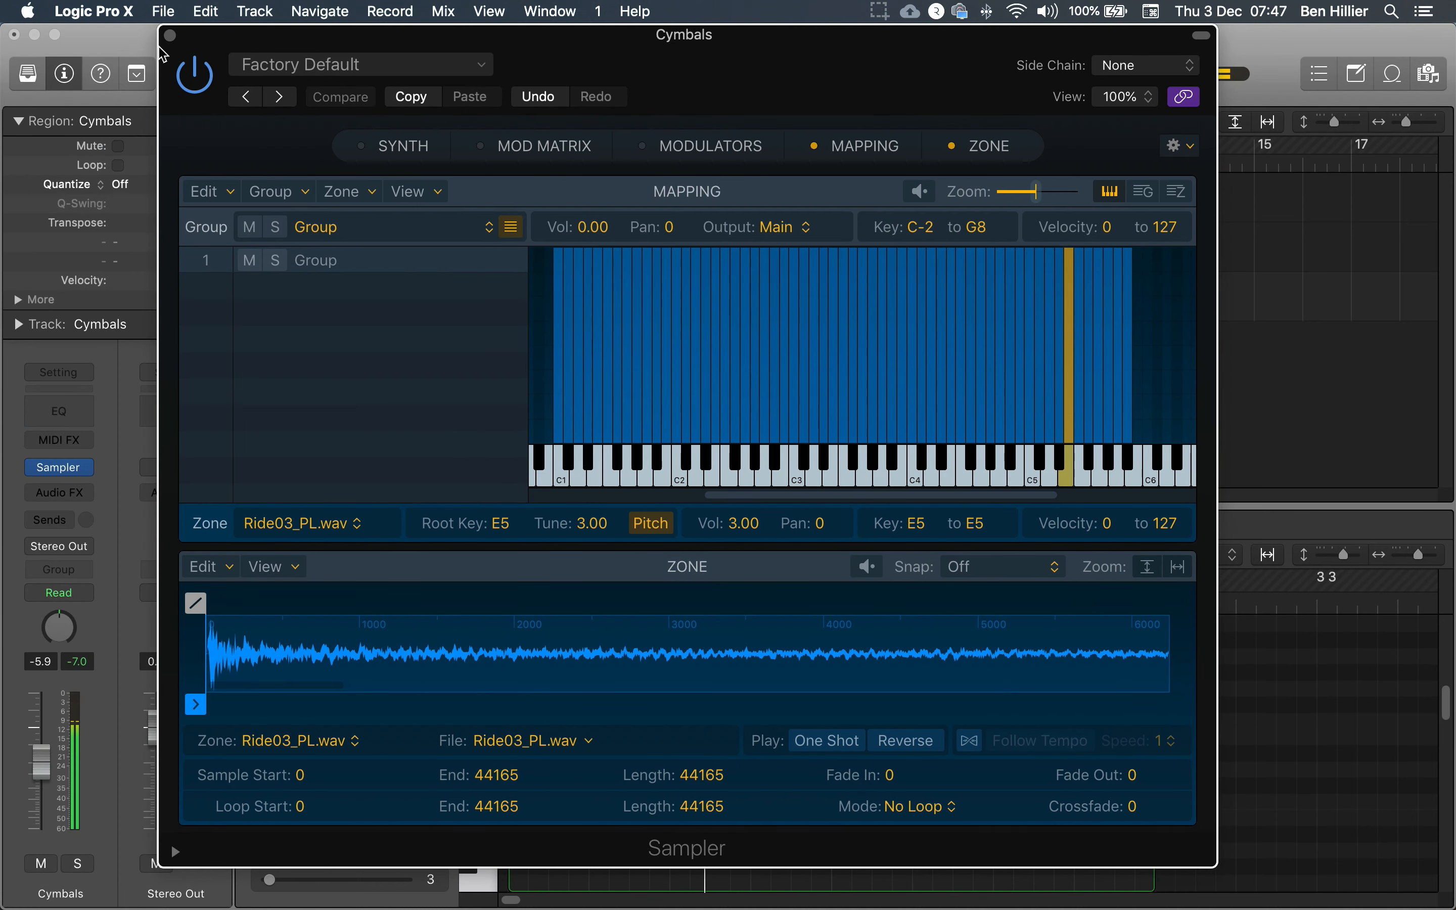
click(170, 34)
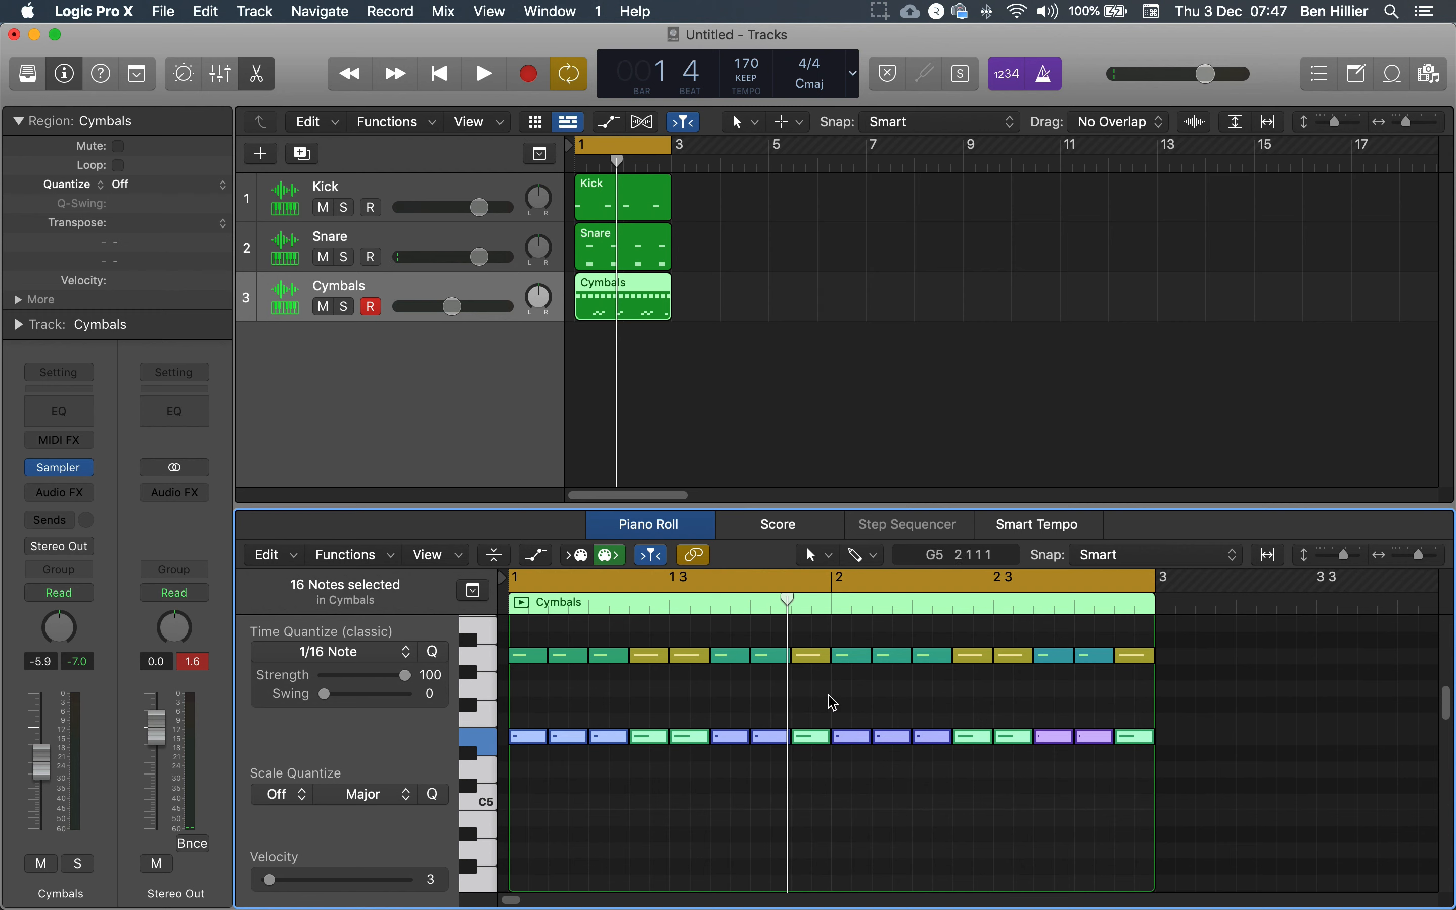
Select the Kick track and play the loop to check the adjusted drum sounds
scroll(829, 699, up, 3)
scroll(833, 702, down, 5)
scroll(834, 703, down, 3)
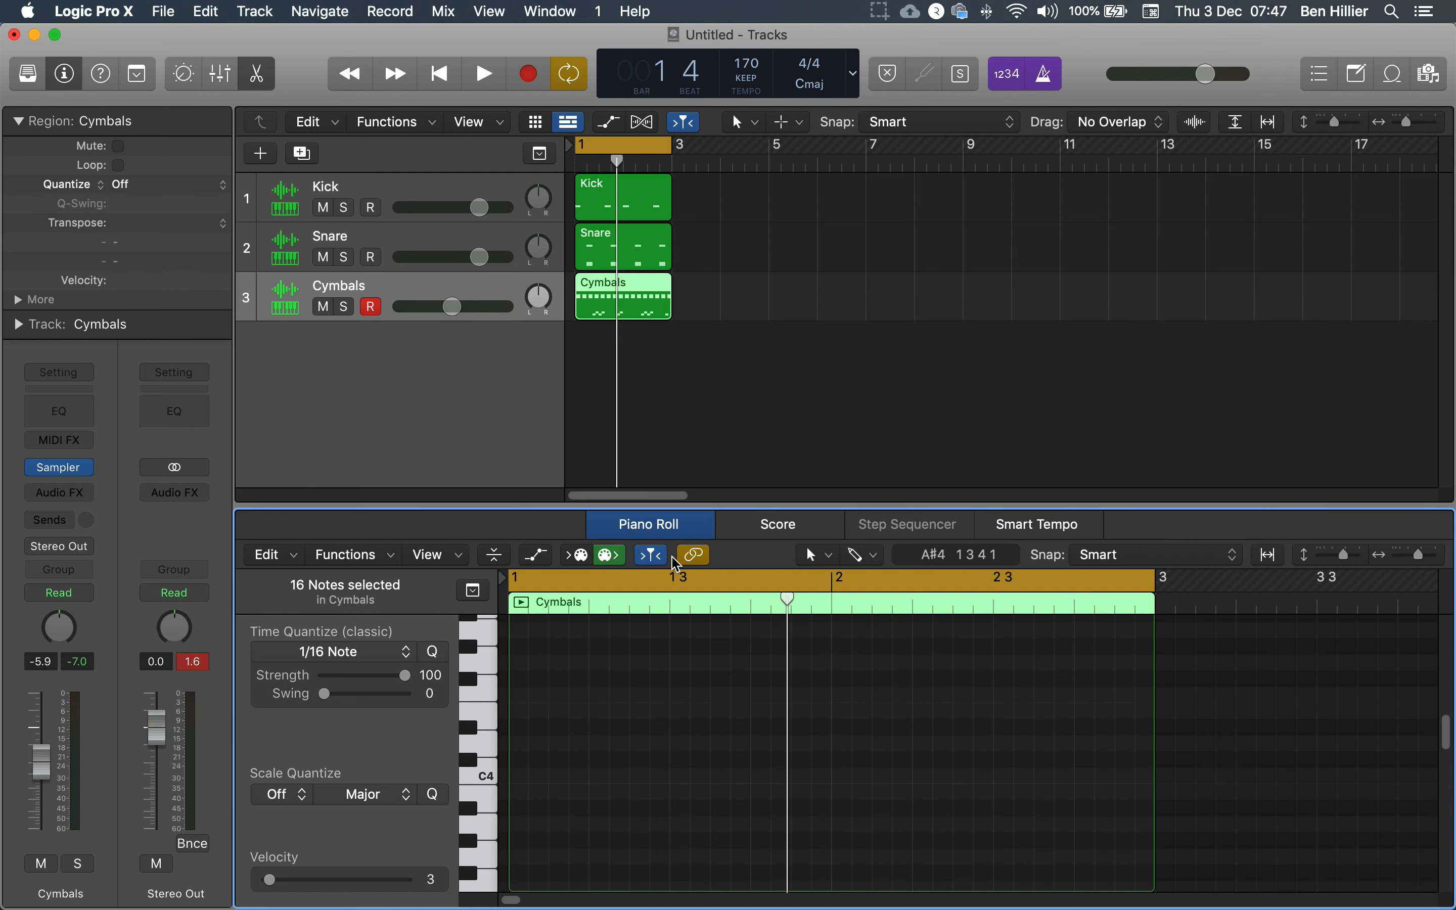
click(432, 247)
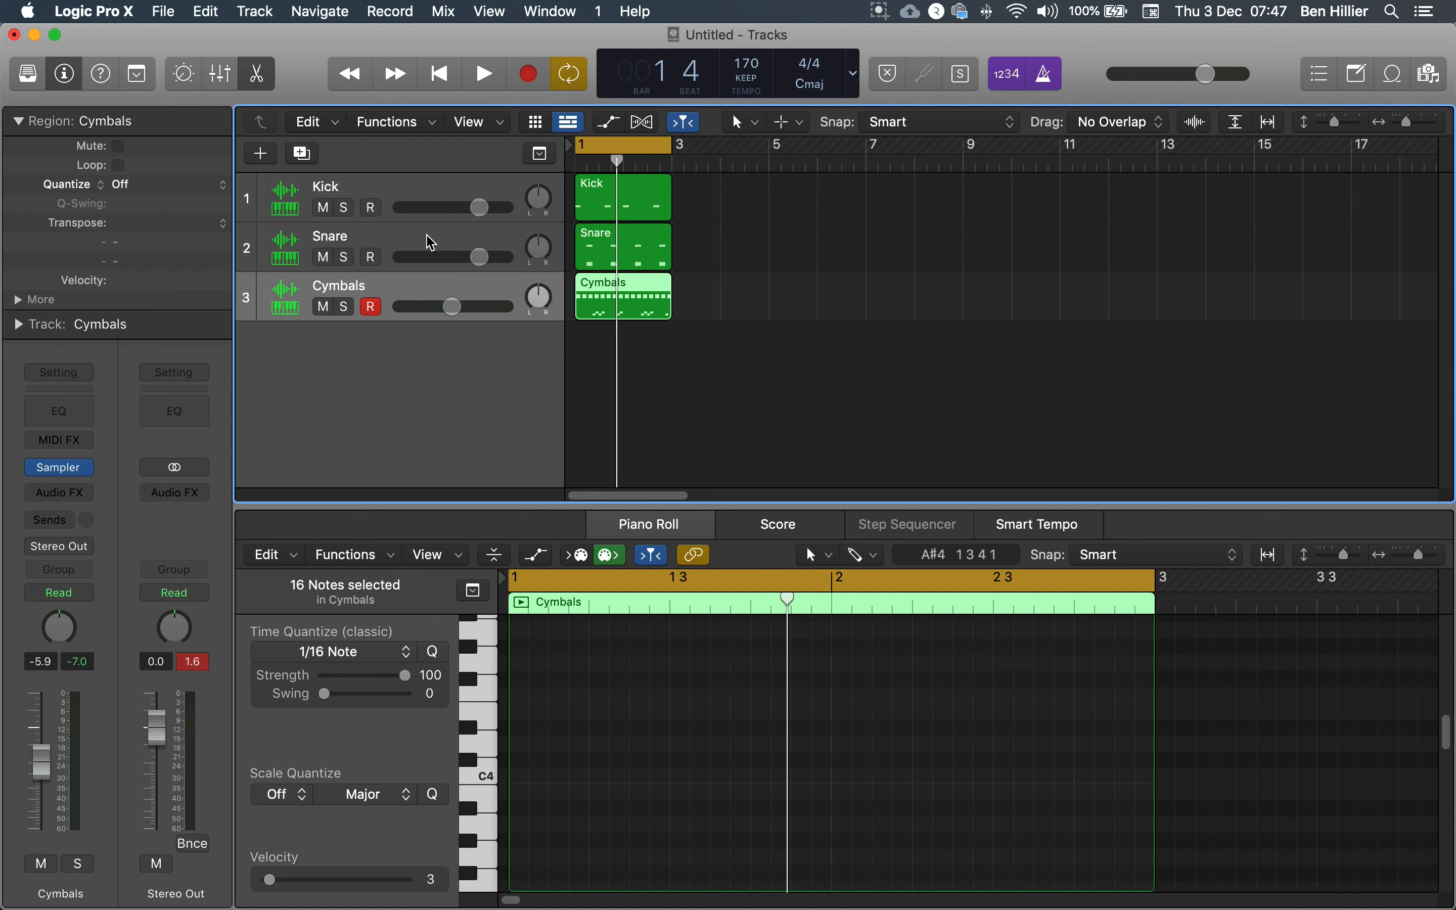
click(443, 196)
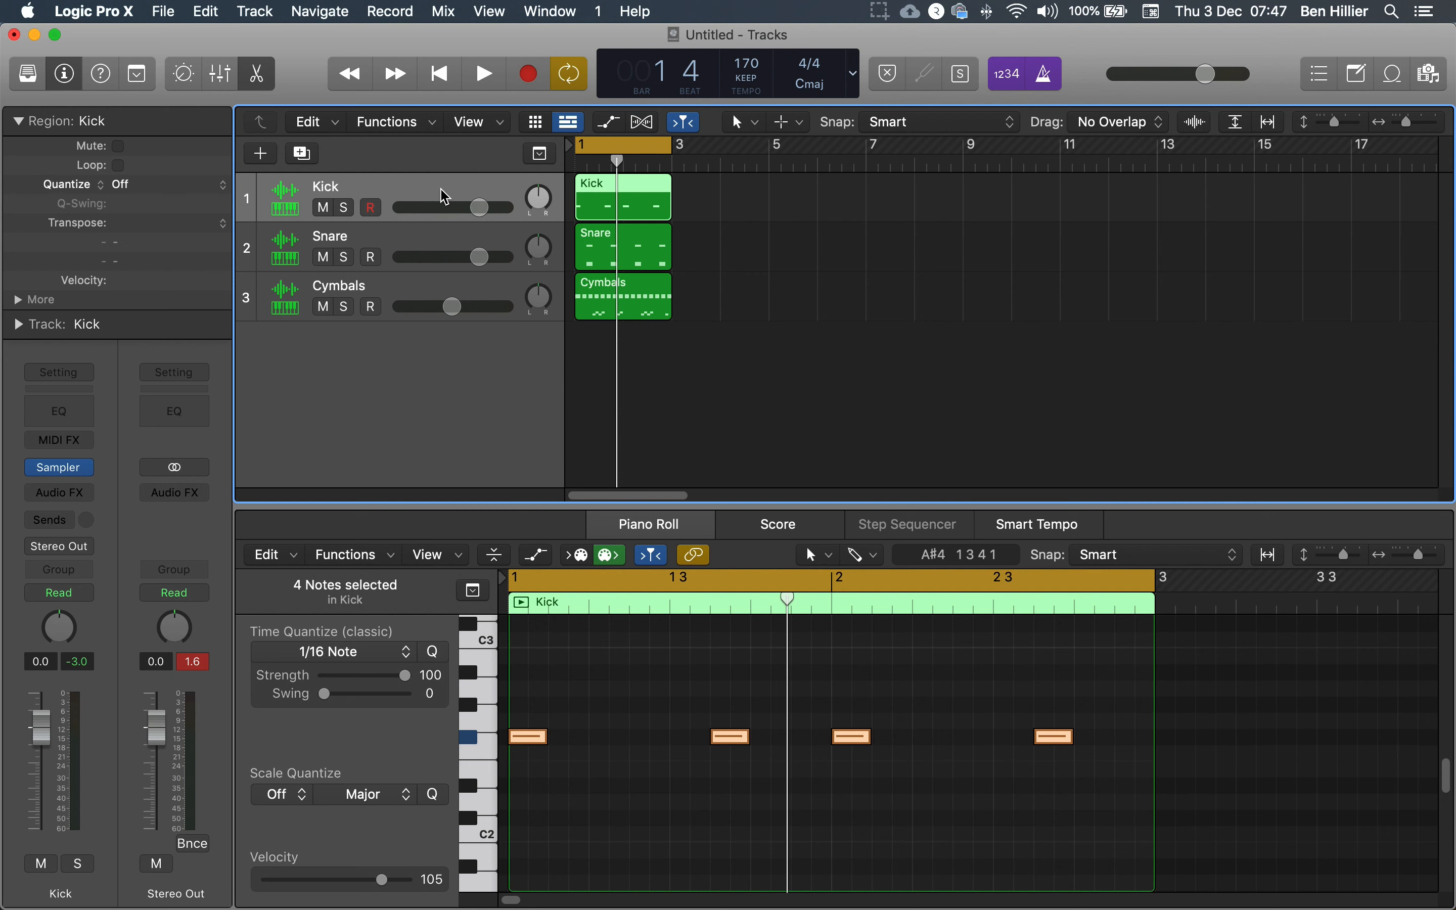
key(space)
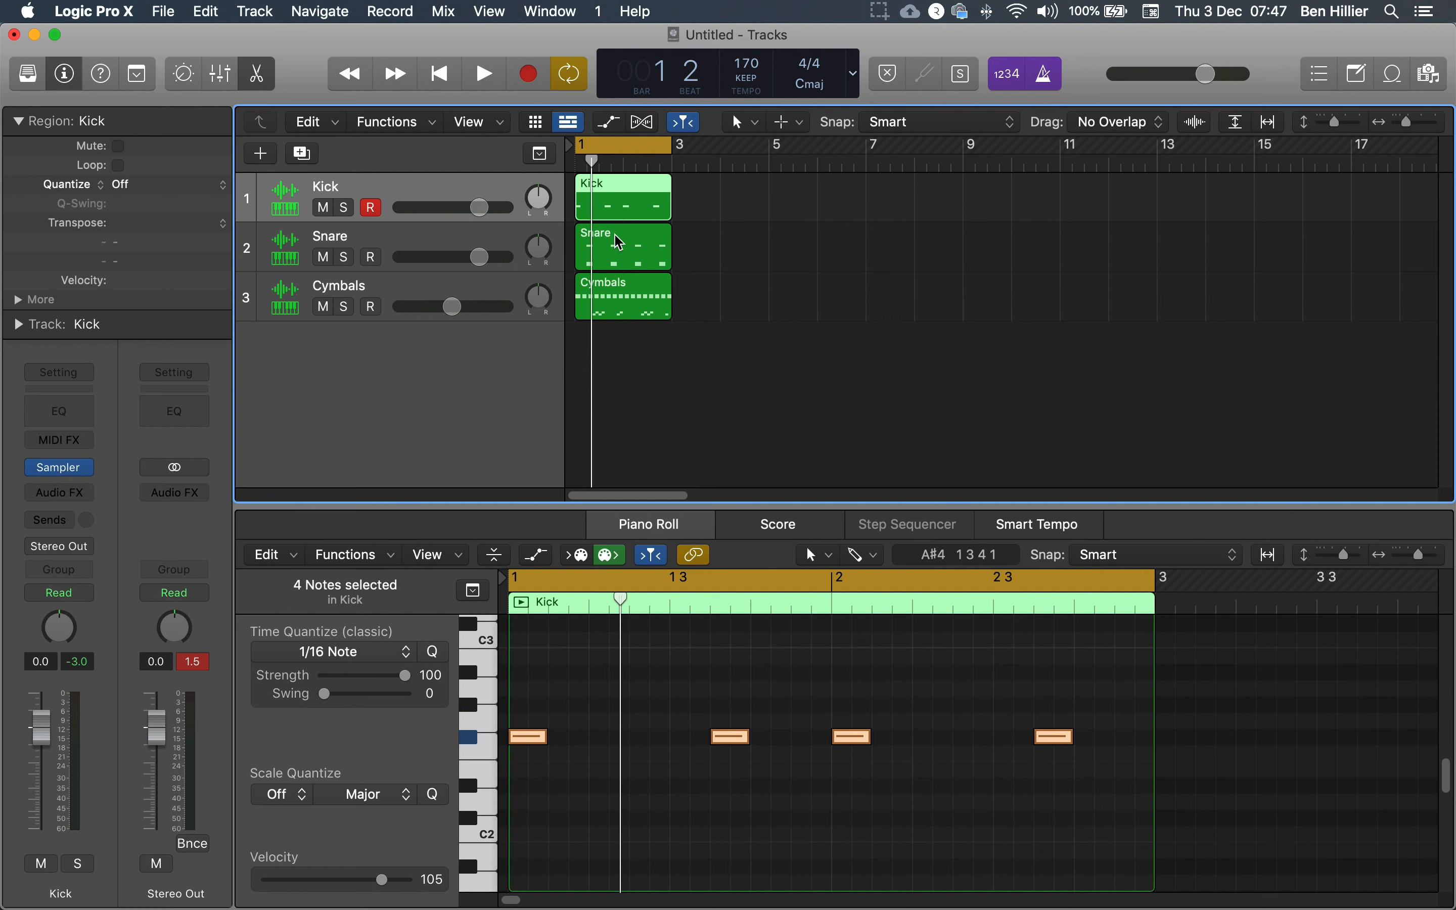
Open the Kick region in the Piano Roll, enlarge the editor almost to full height and hide the inspector
double_click(617, 188)
double_click(618, 188)
drag(626, 508, 627, 199)
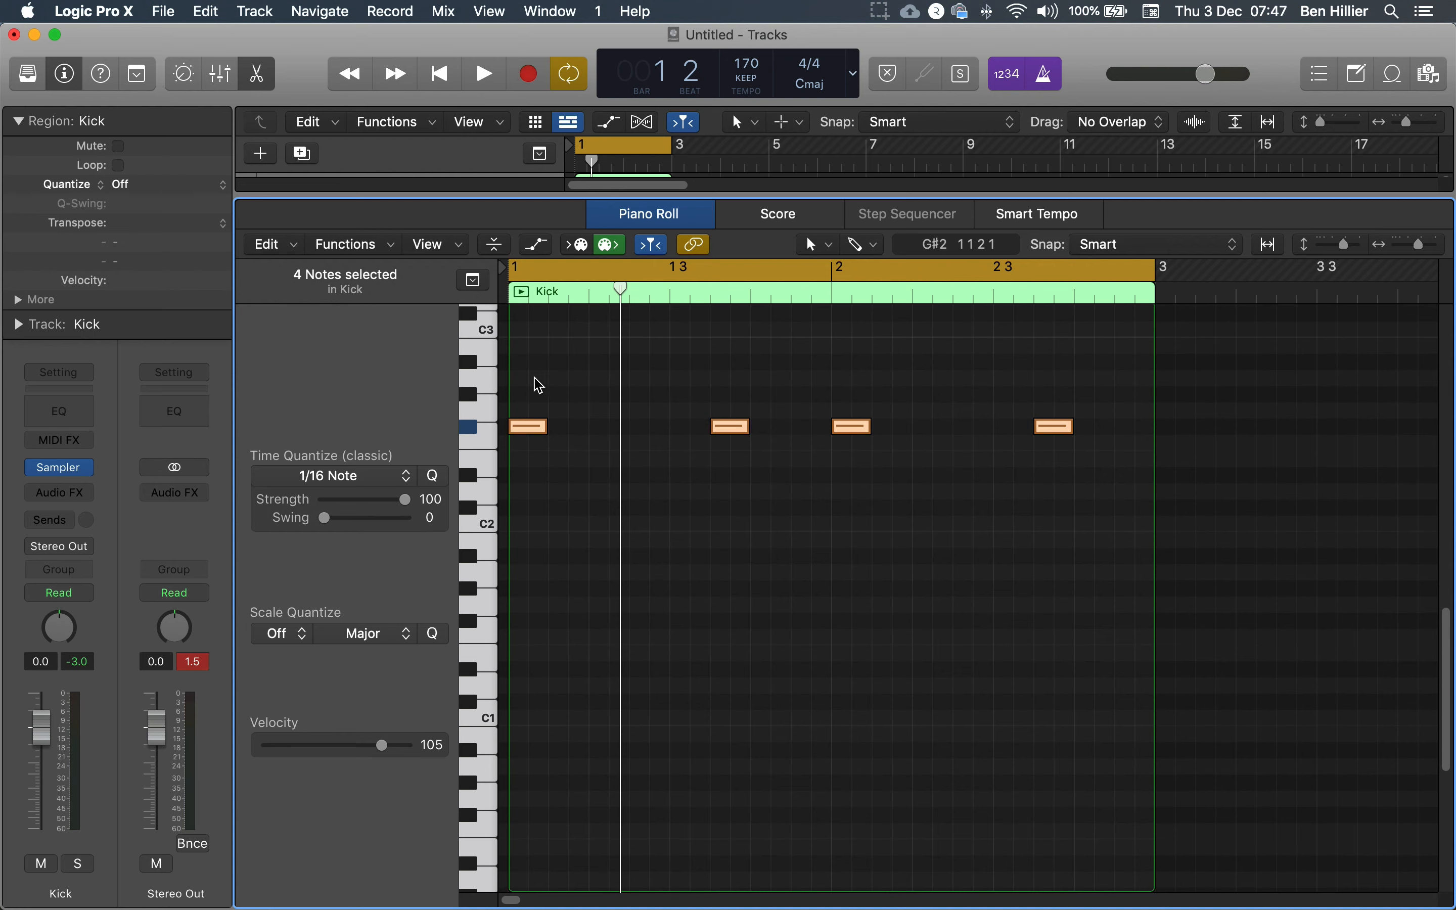
key(super+Right)
key(super+Right)
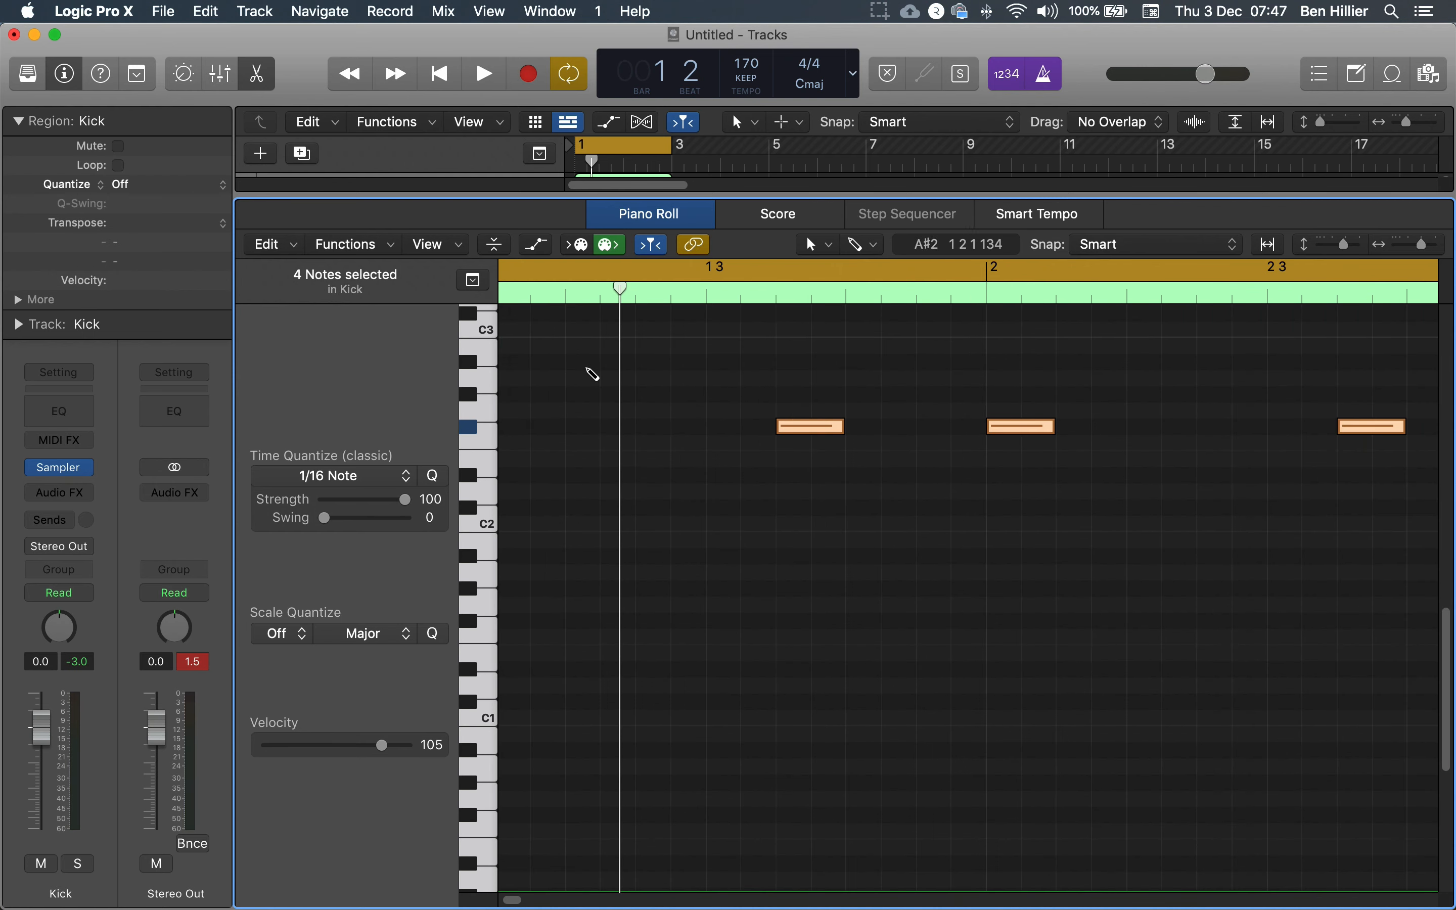
key(i)
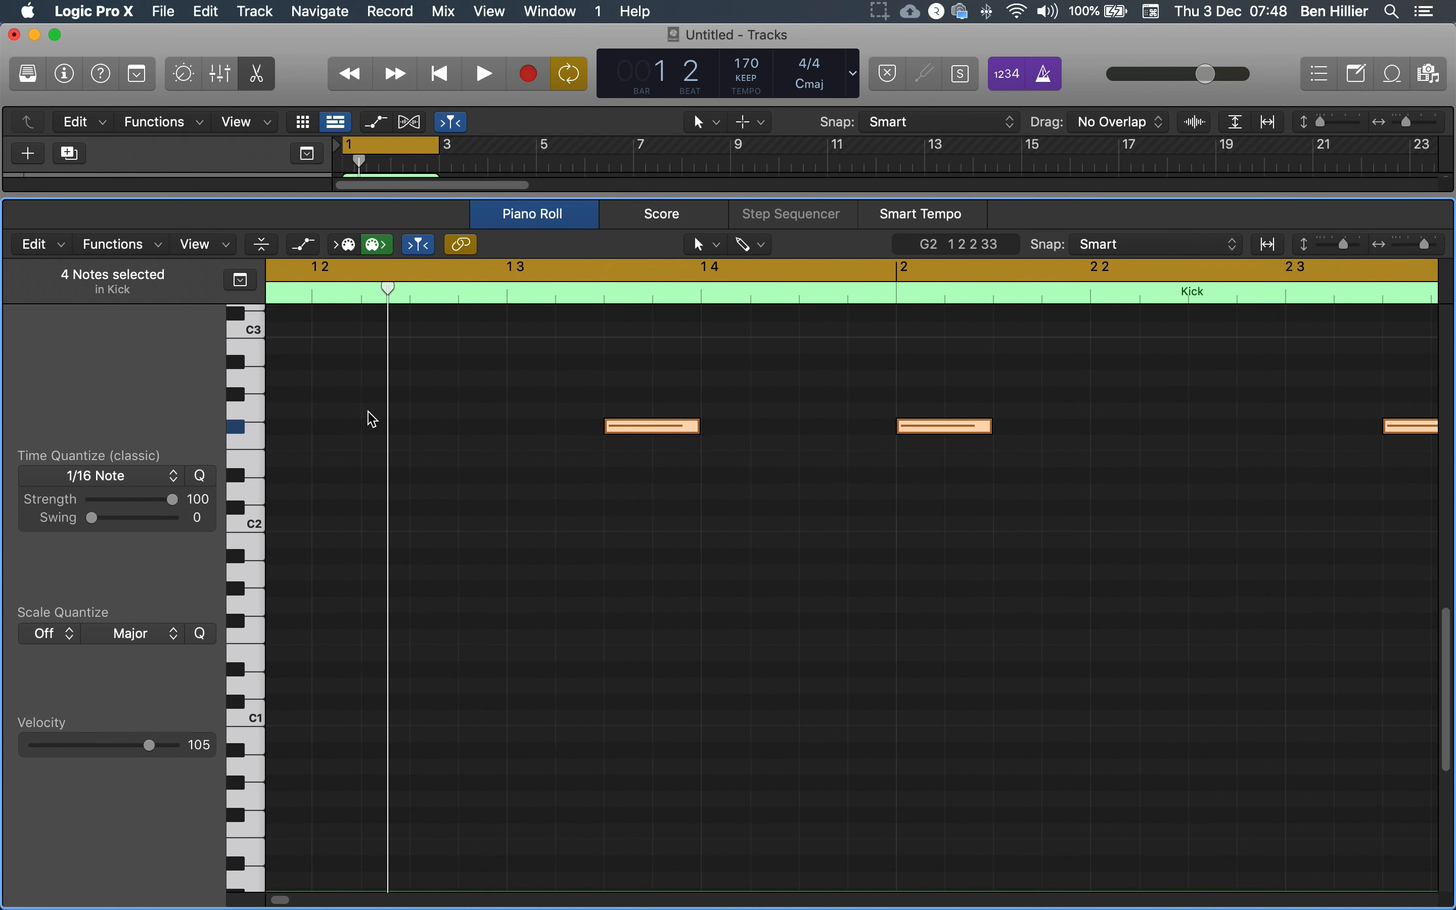
Examine the positions of the kick notes across both bars of the Kick region
scroll(367, 416, left, 3)
key(super+Left)
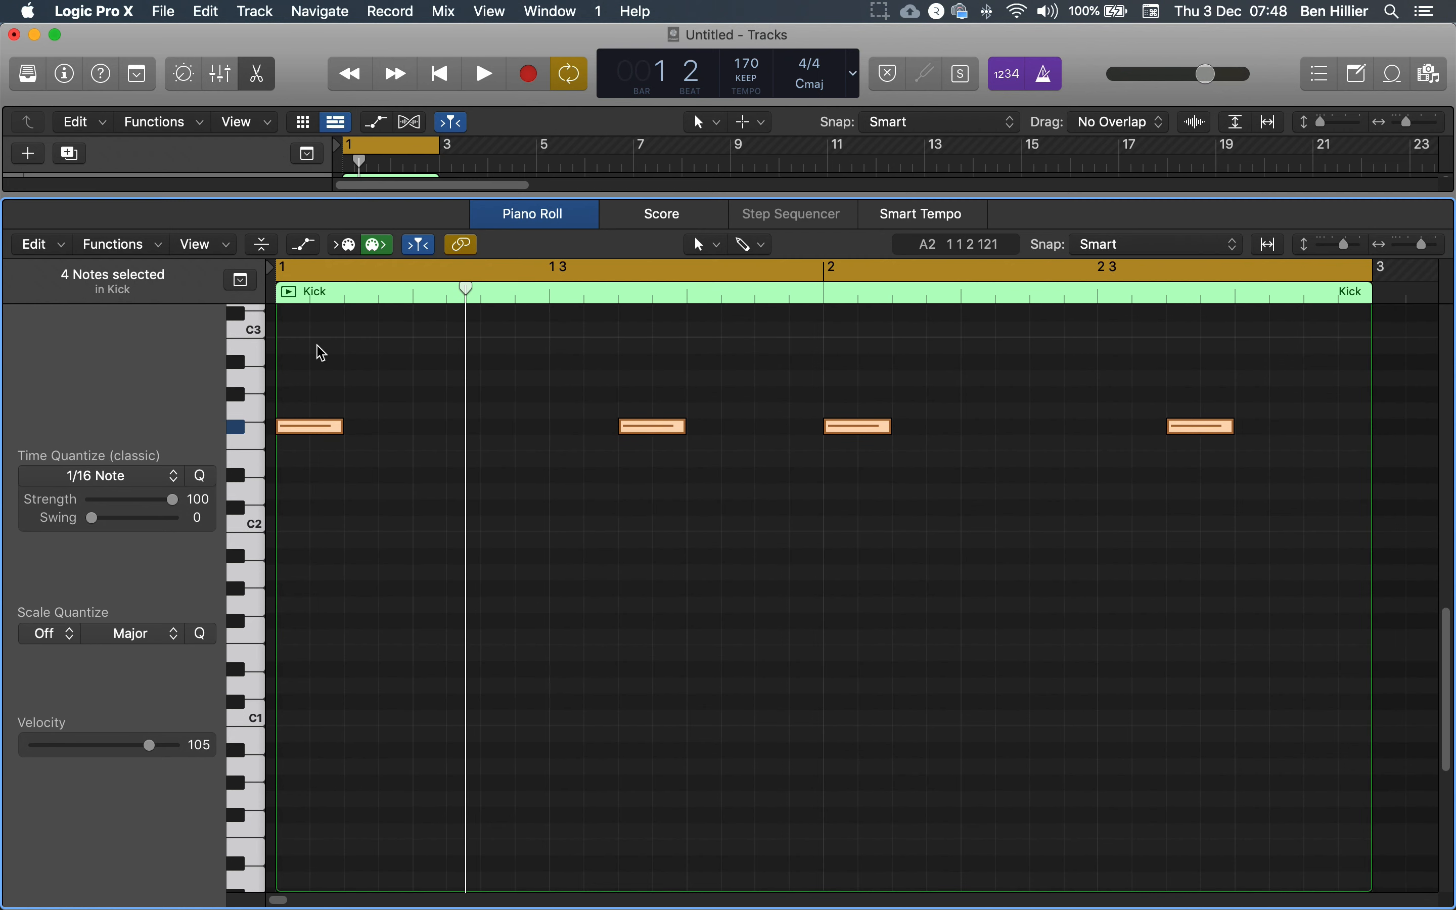
key(super+Right)
scroll(319, 313, left, 2)
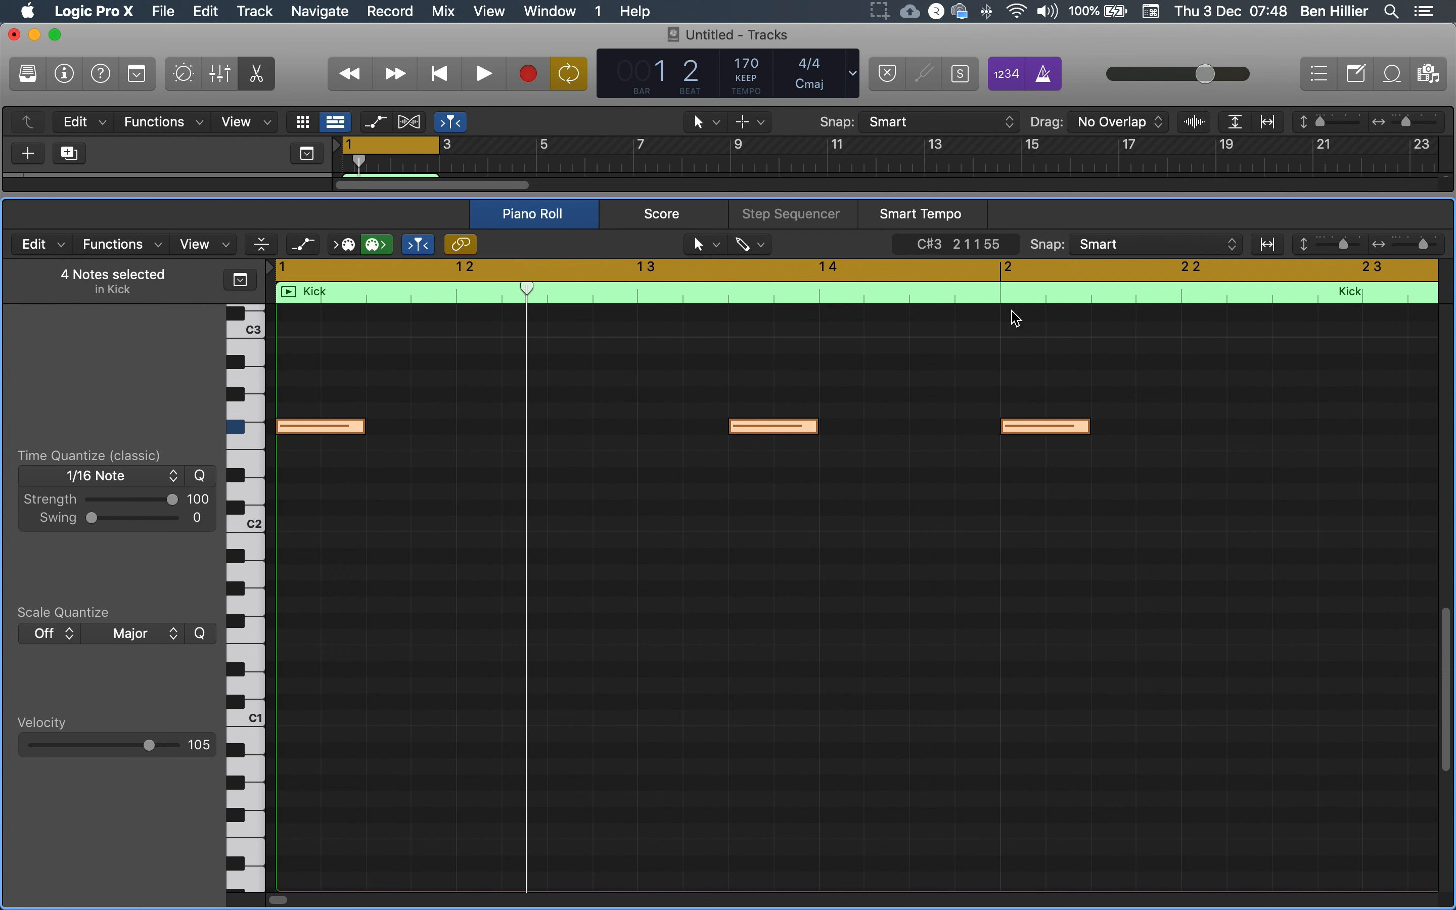
scroll(1015, 325, right, 5)
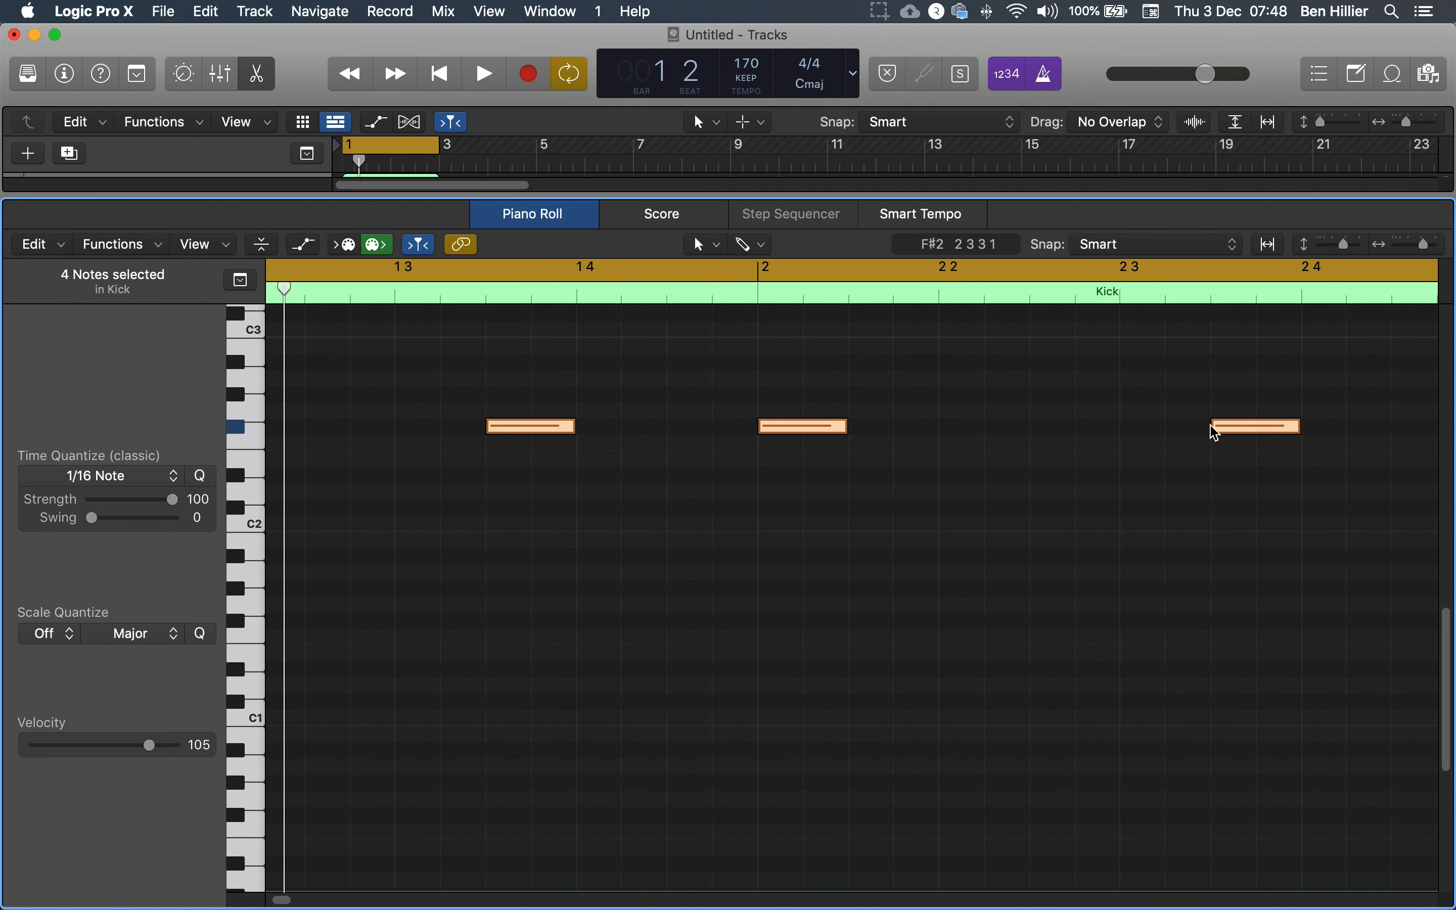
Open the Snare region in the Piano Roll and examine where its layered hits fall
key(x)
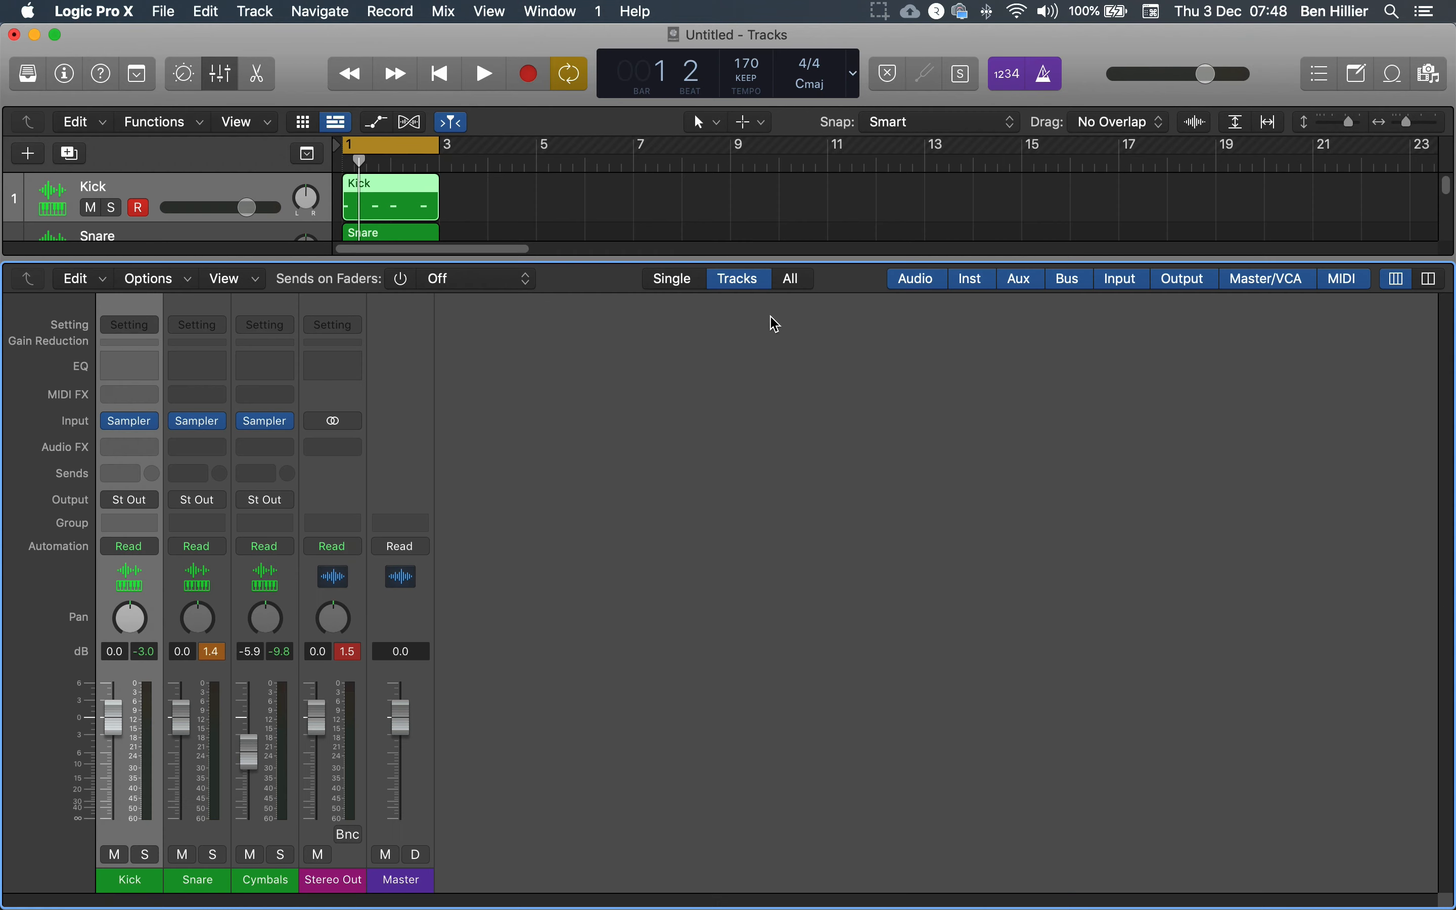
double_click(418, 237)
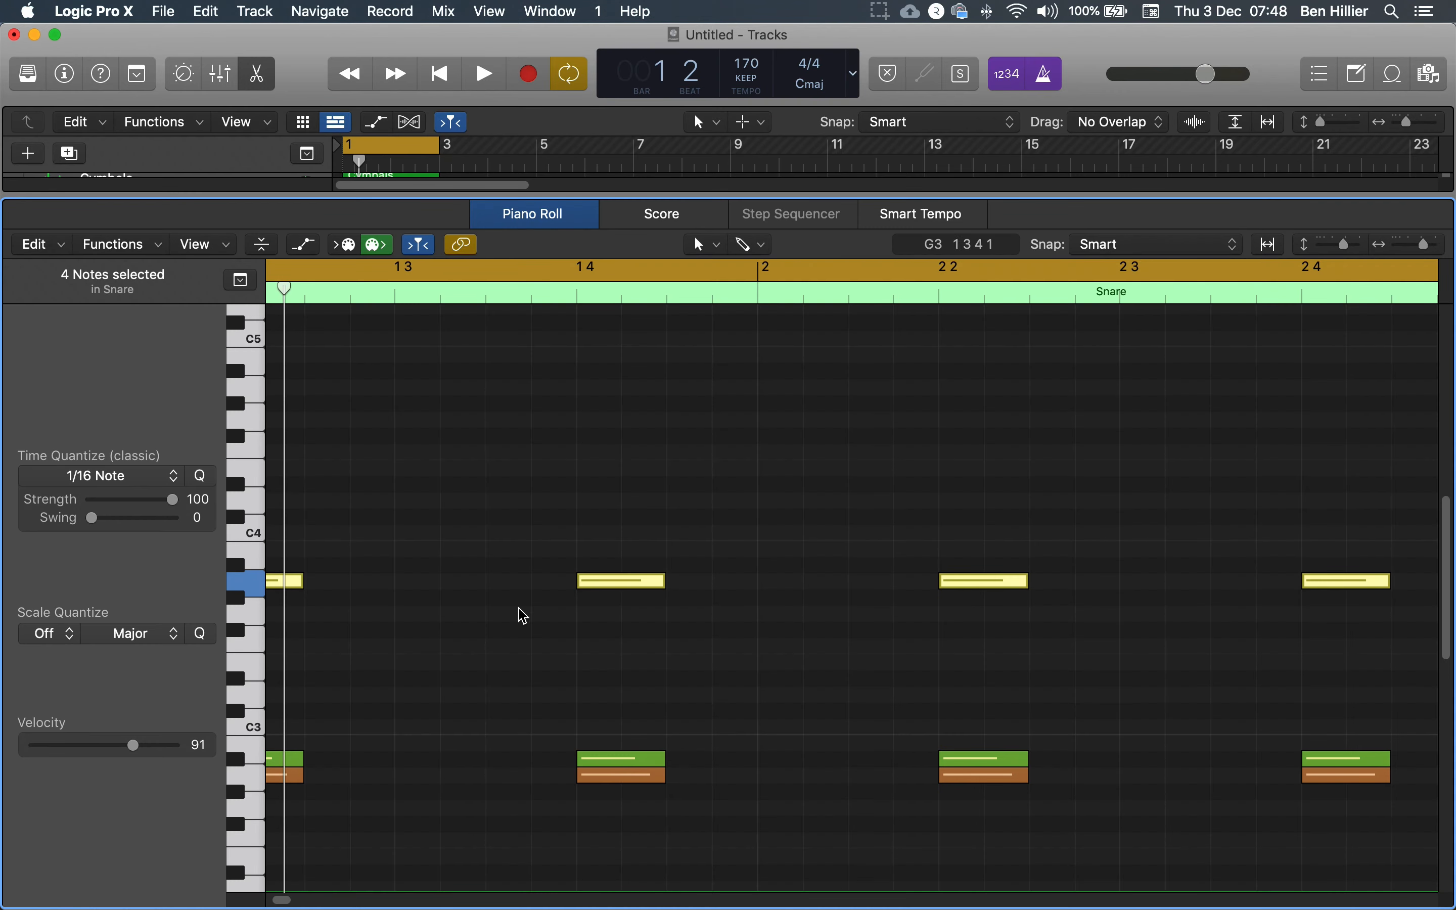
key(z)
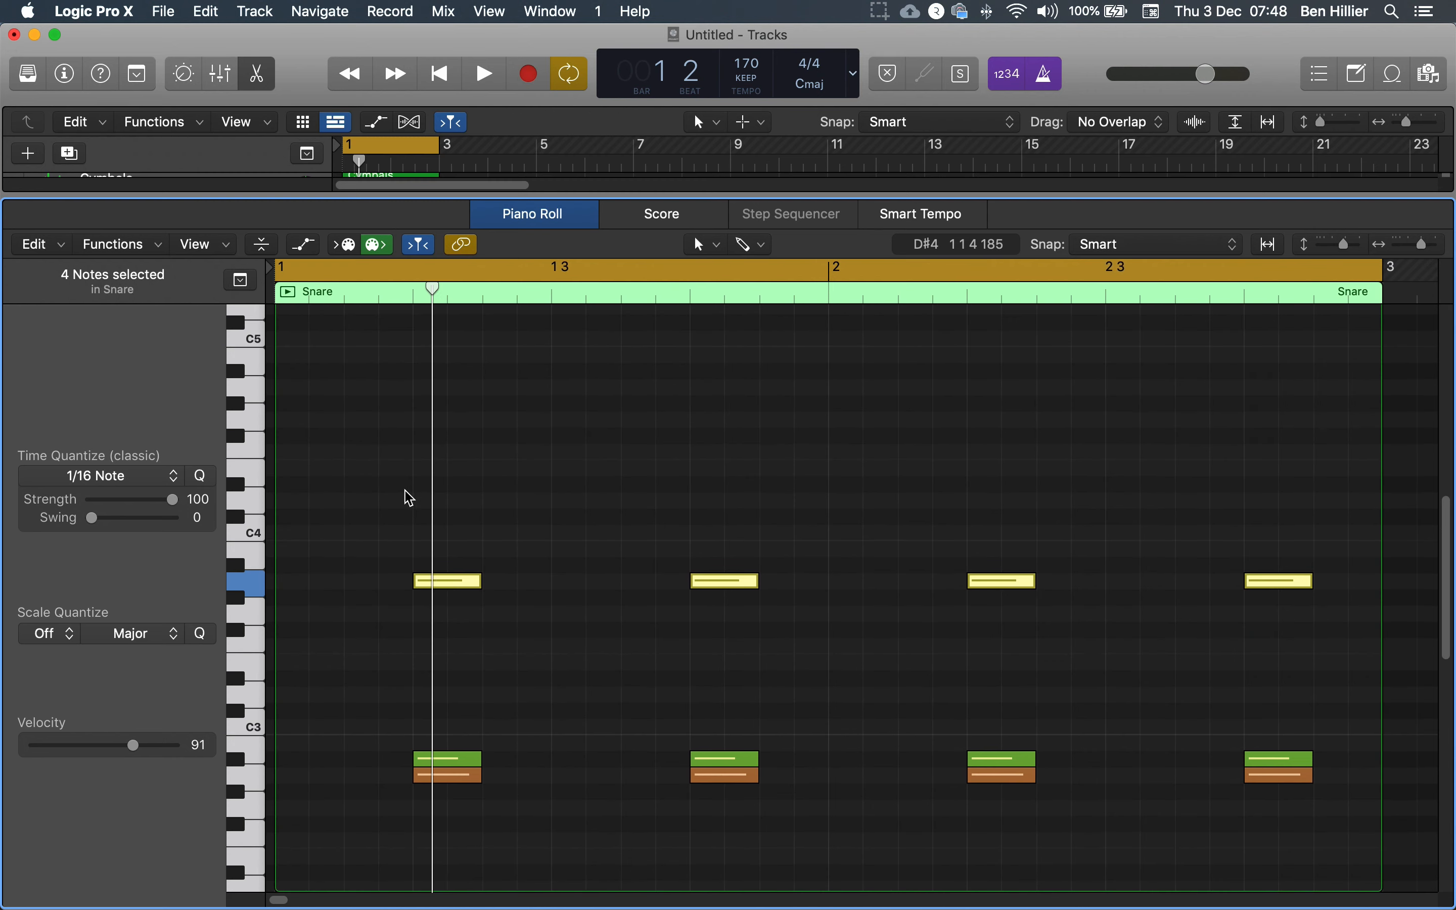
scroll(325, 338, up, 4)
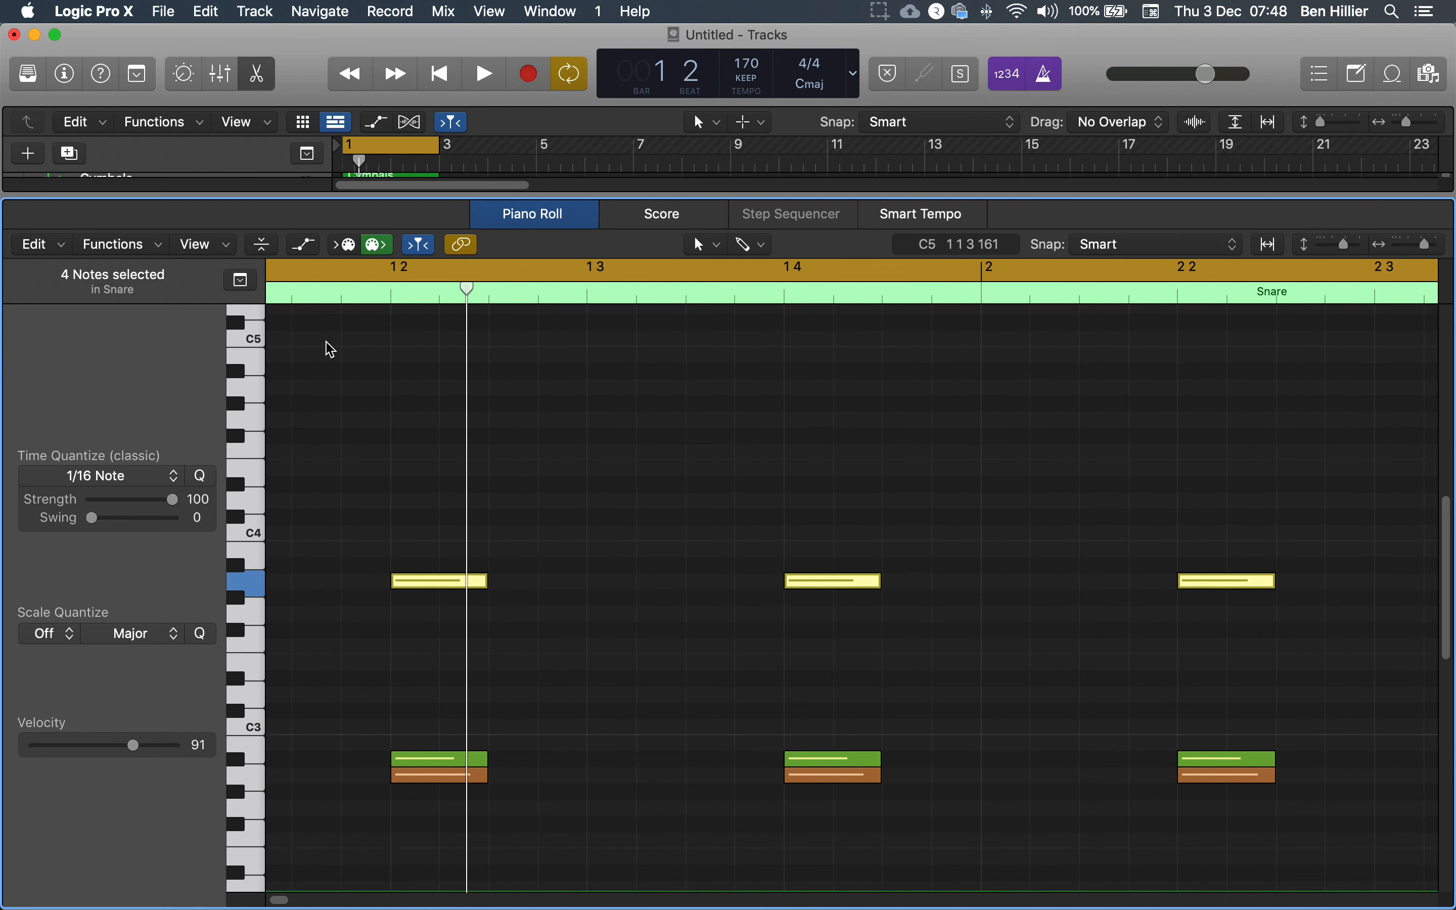
scroll(323, 307, left, 2)
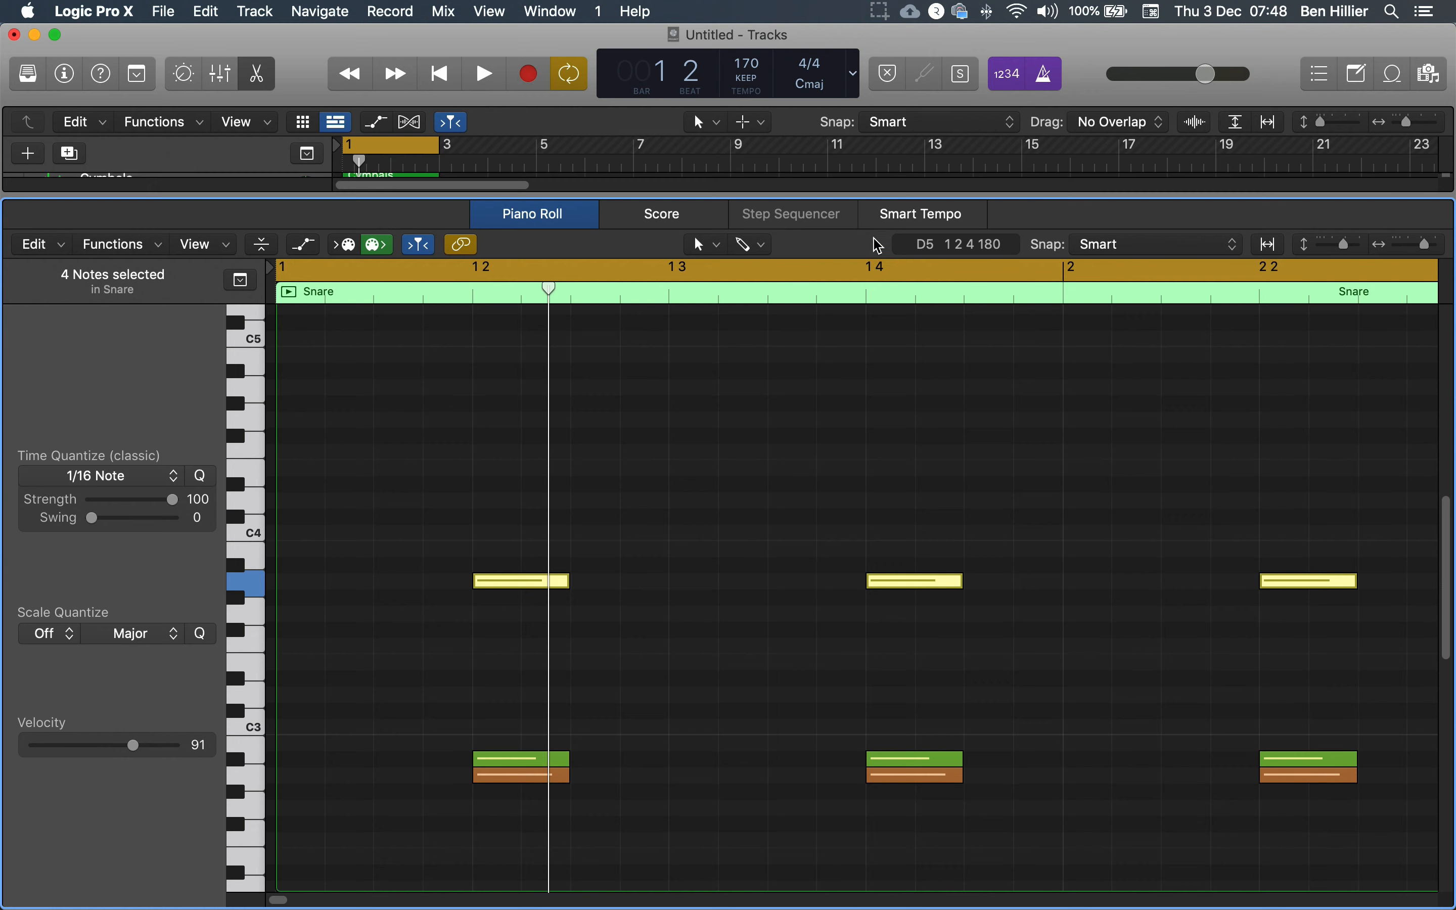
Open the Cymbals region in the Piano Roll and examine the A5 and E5 ride layers, selecting the first two notes of each
key(x)
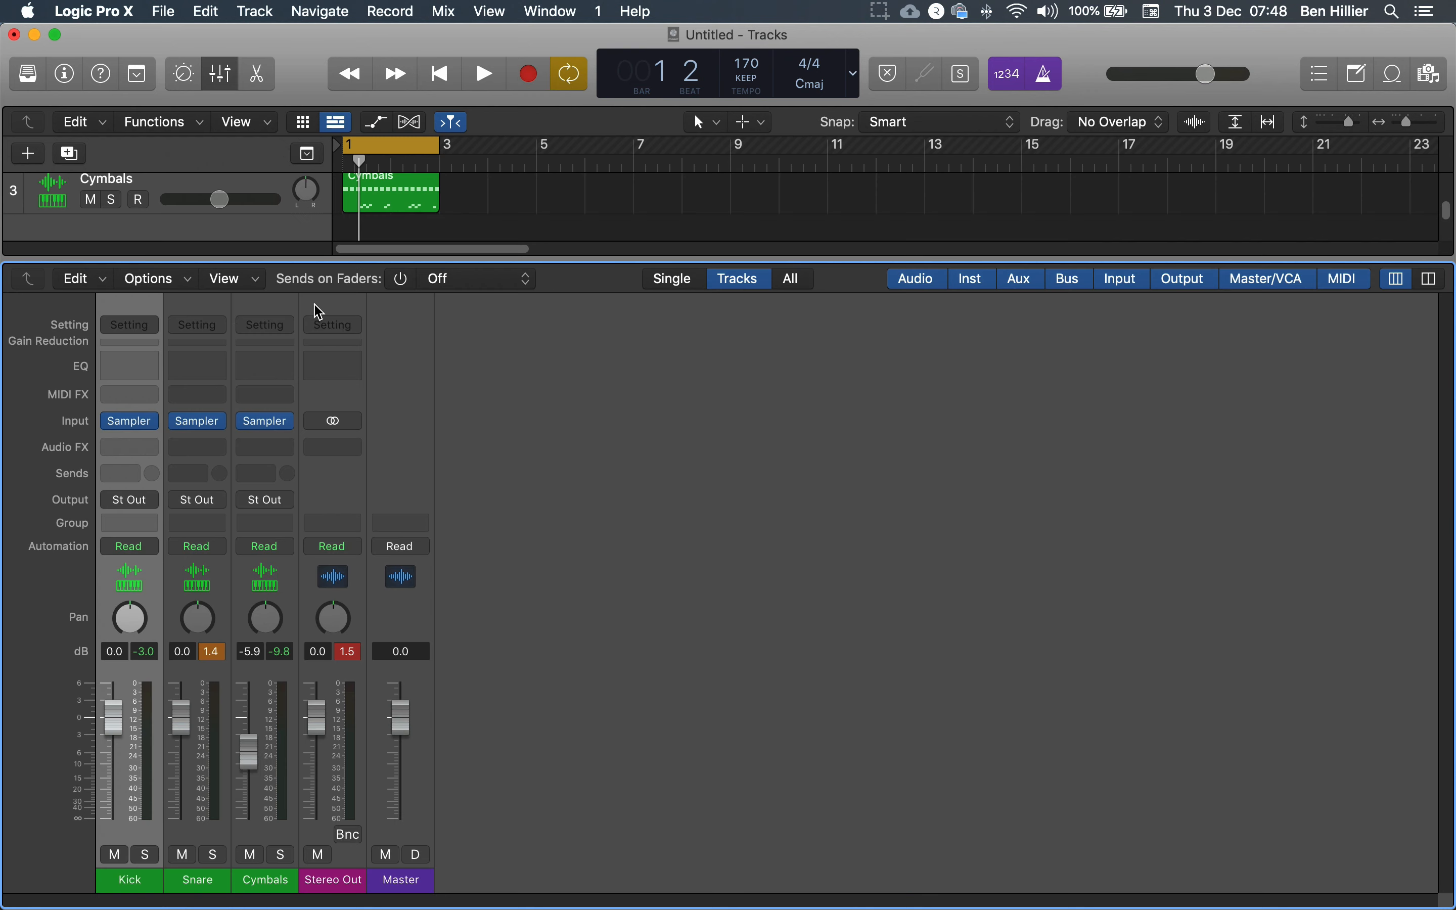
key(x)
double_click(405, 294)
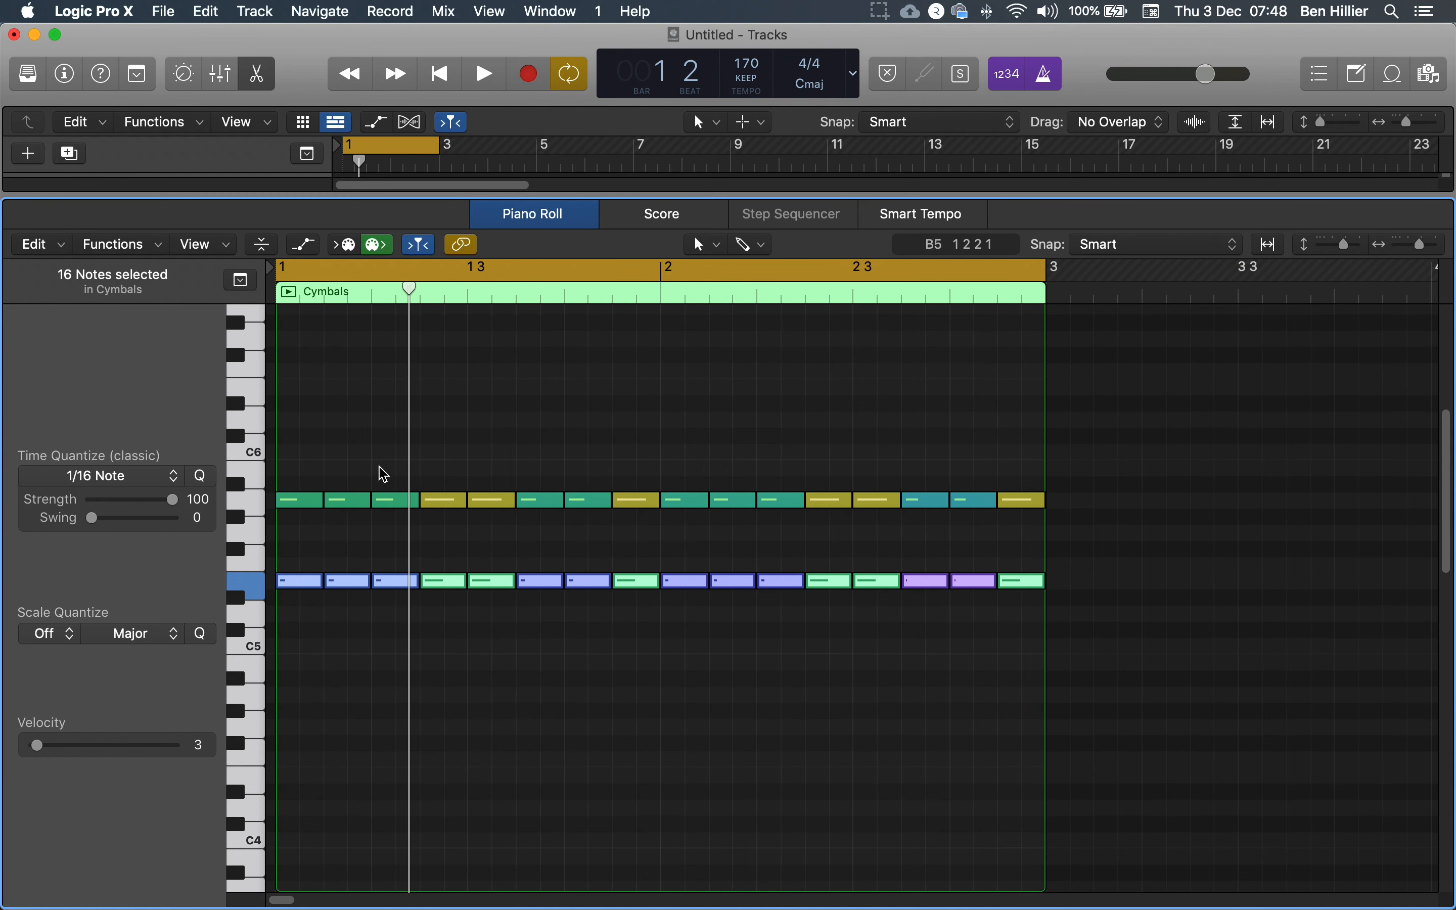
click(307, 477)
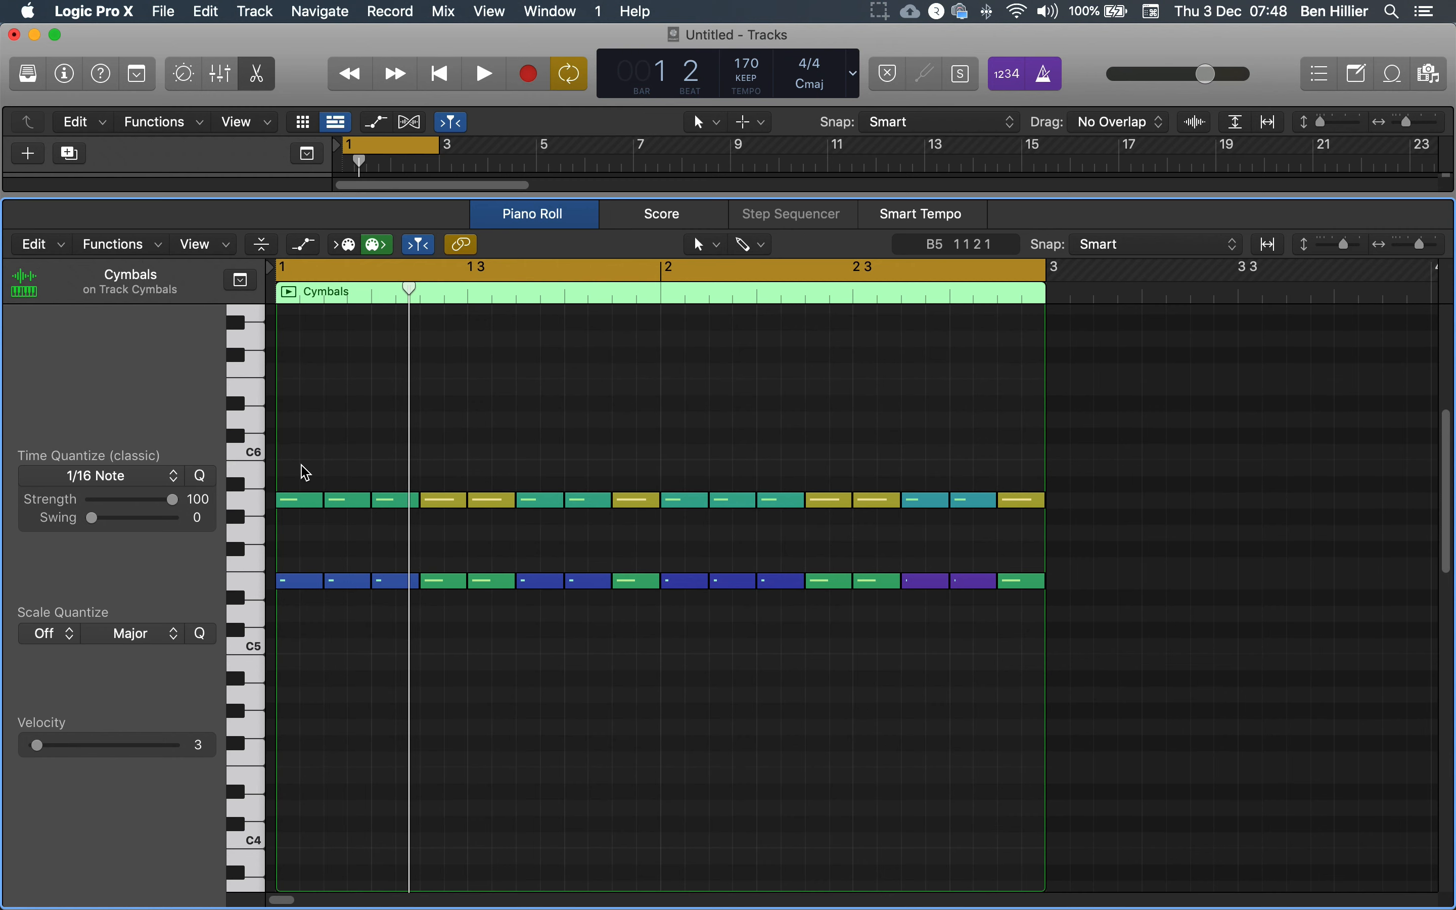
key(super+Right)
key(super+Right)
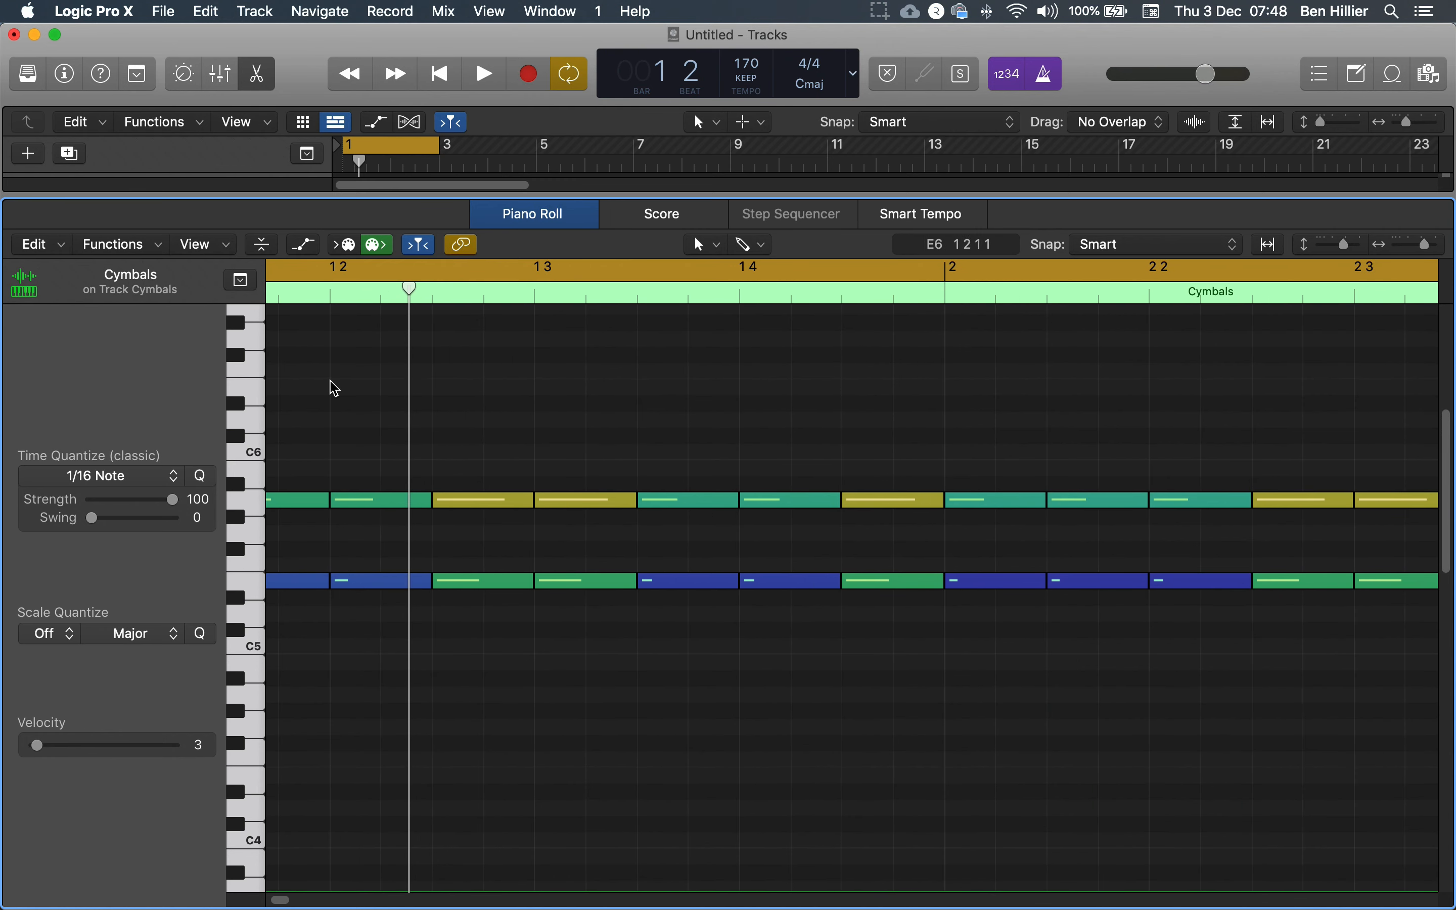
scroll(328, 382, left, 3)
scroll(321, 362, left, 2)
drag(336, 455, 421, 631)
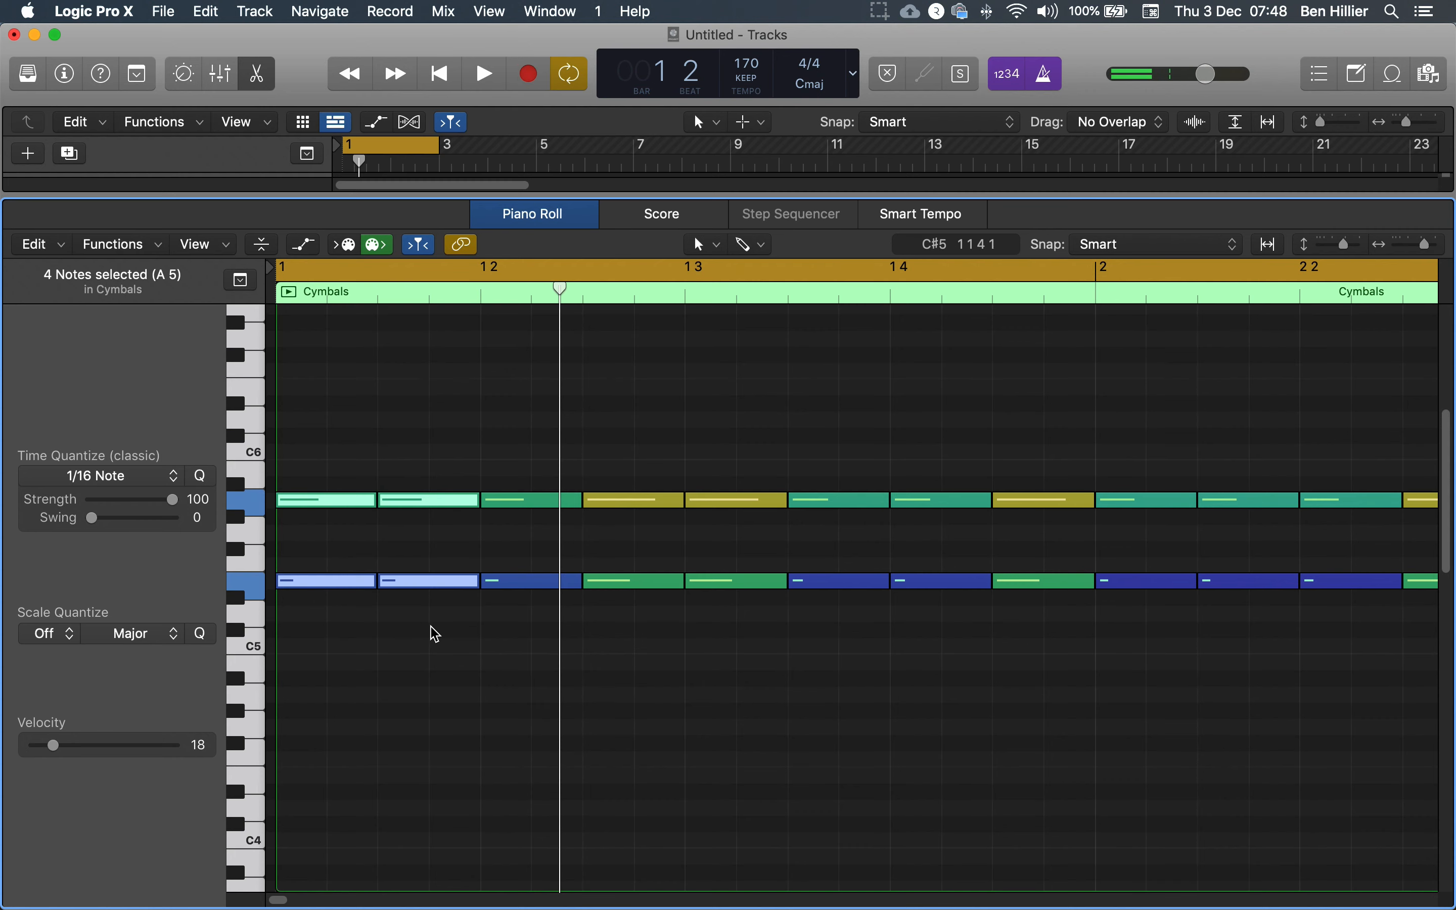
Examine the A2 and G2 notes of the Cymbals region, select the pair before bar 2 and play the loop
scroll(436, 634, up, 2)
scroll(435, 632, down, 10)
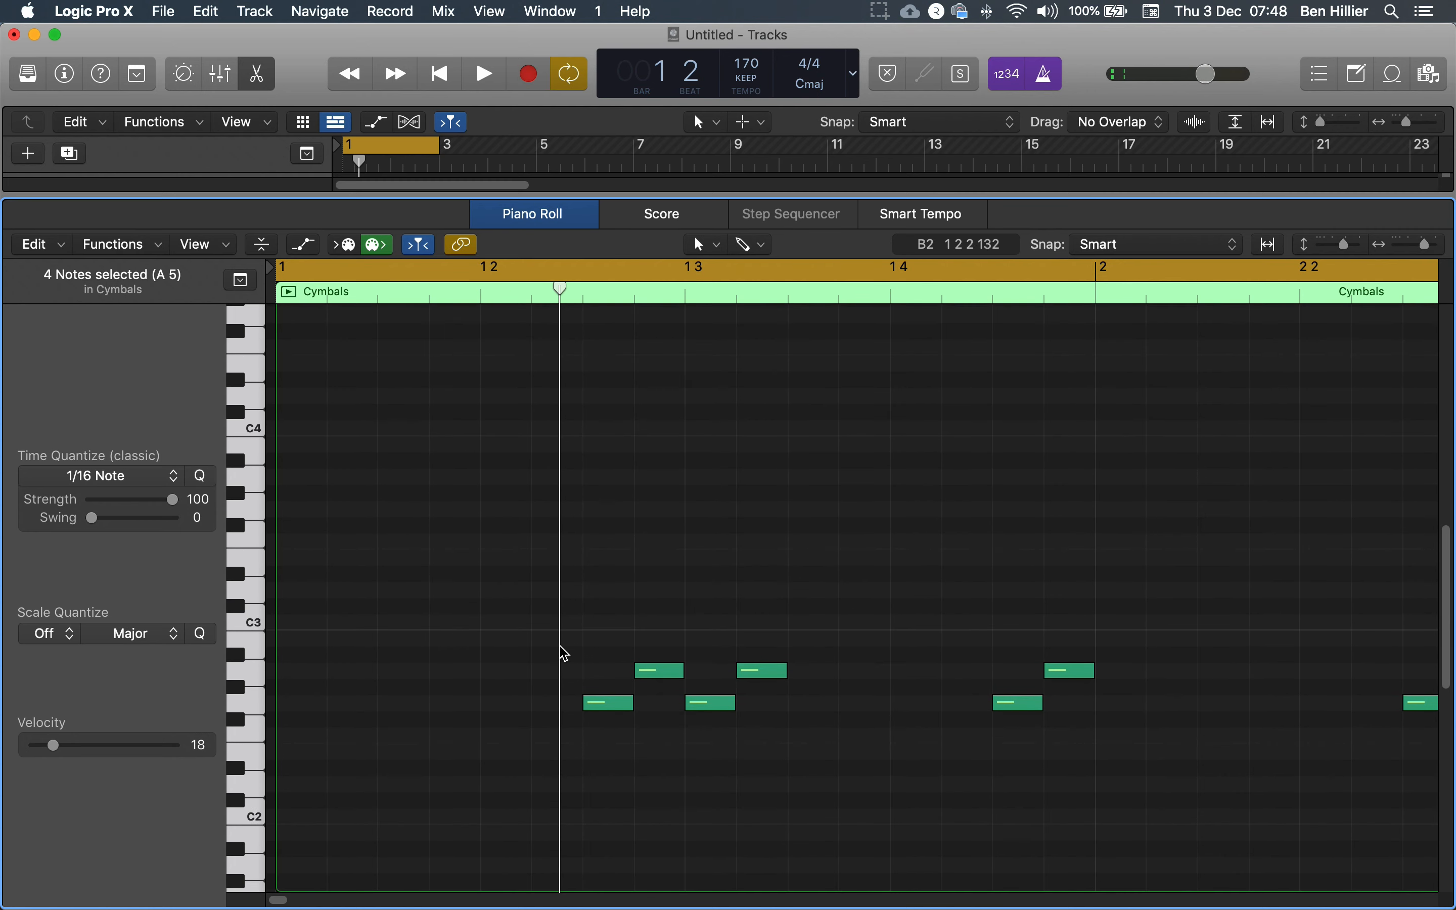
scroll(564, 653, down, 1)
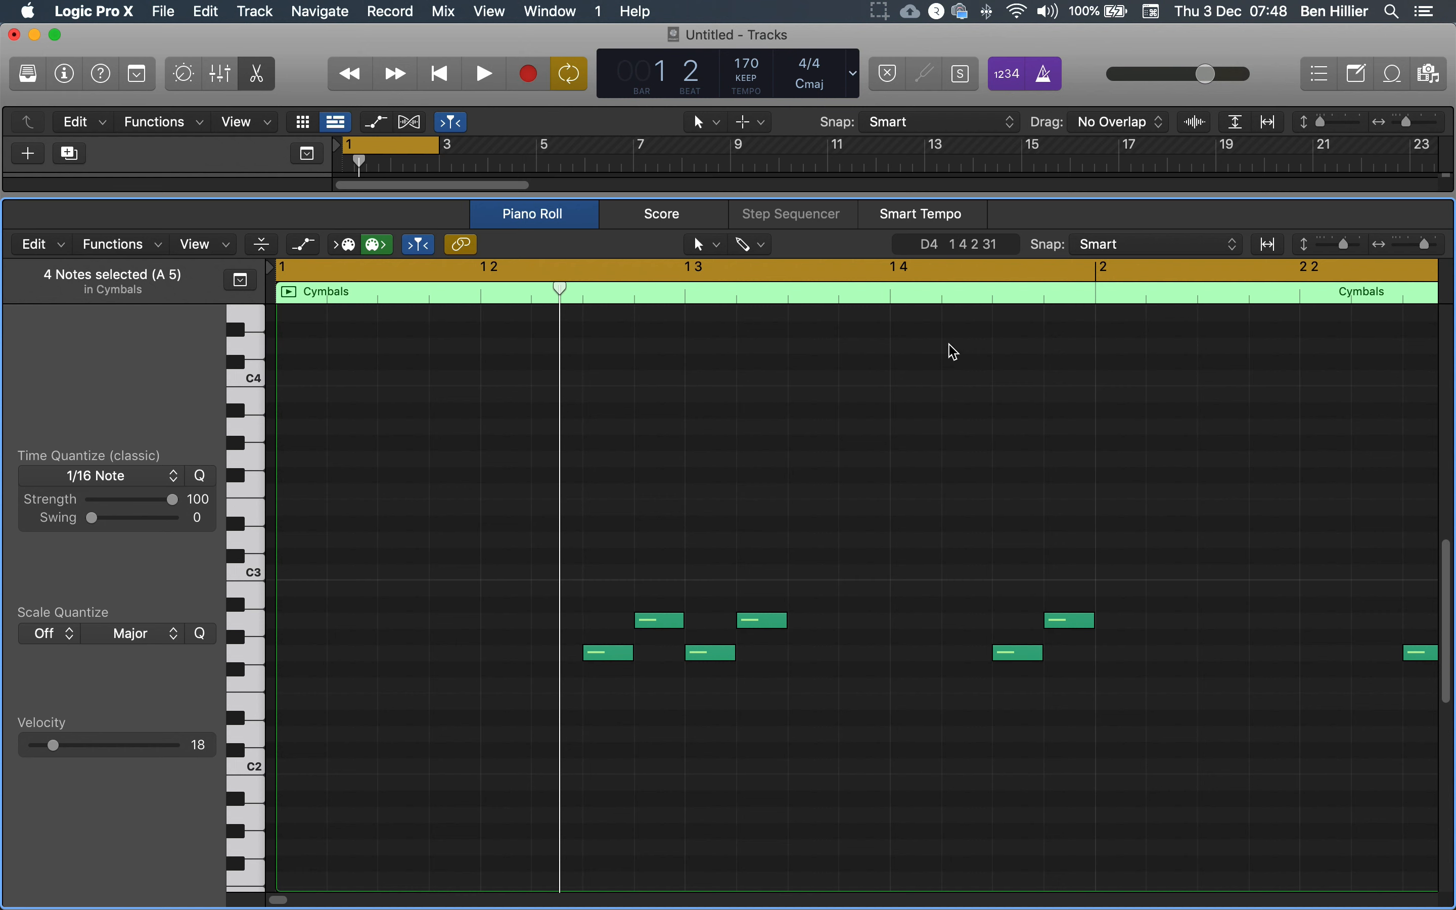
drag(1096, 566, 962, 720)
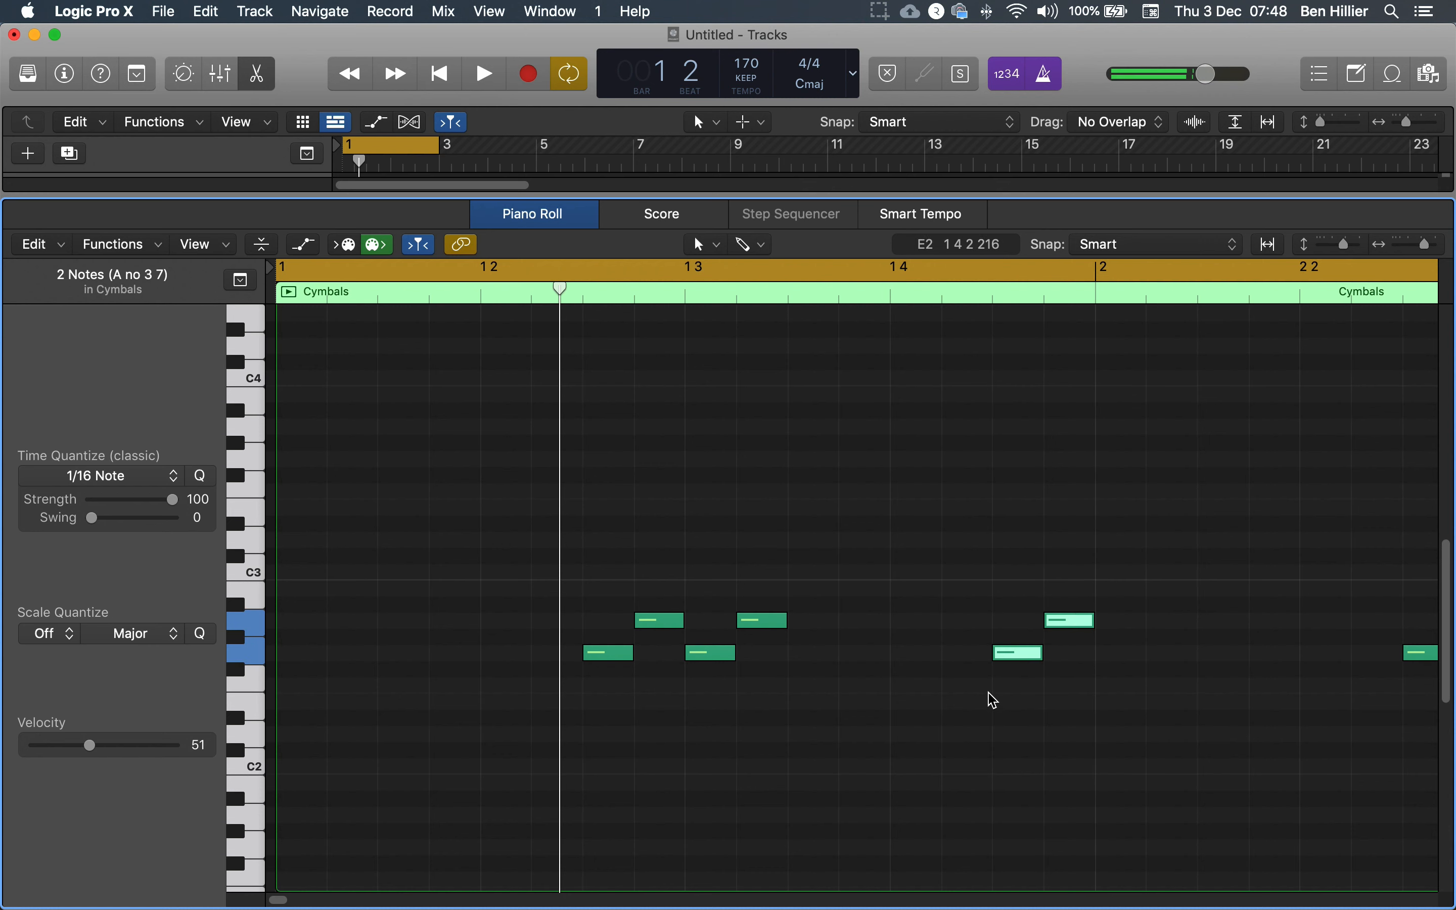
key(space)
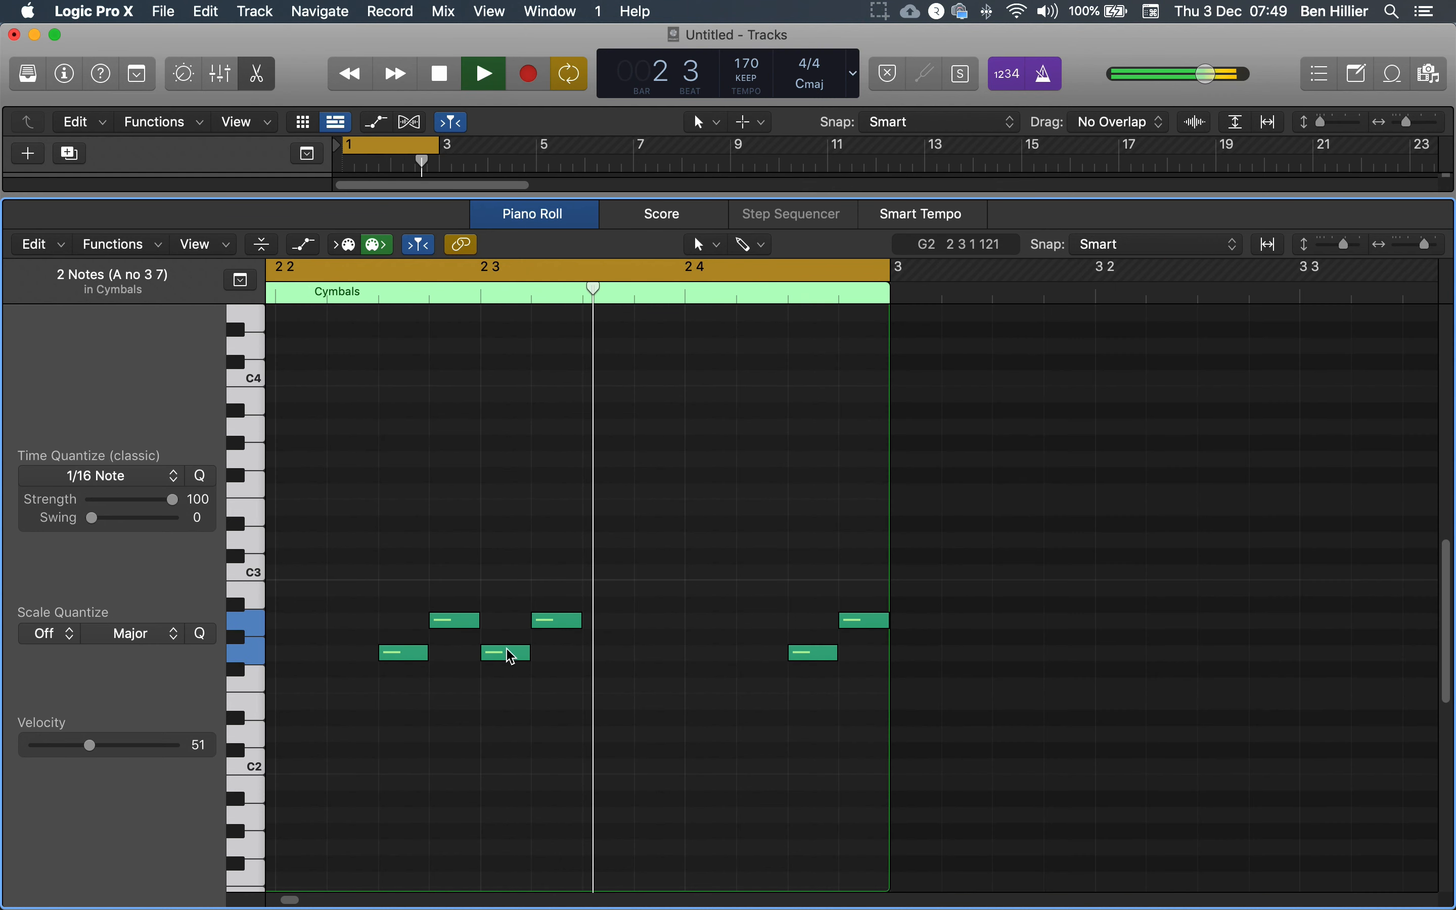
key(space)
Set the velocity of all A2 and G2 notes in the Cymbals region to 69, check the playback and close the editor
key(super+Left)
drag(873, 583, 231, 726)
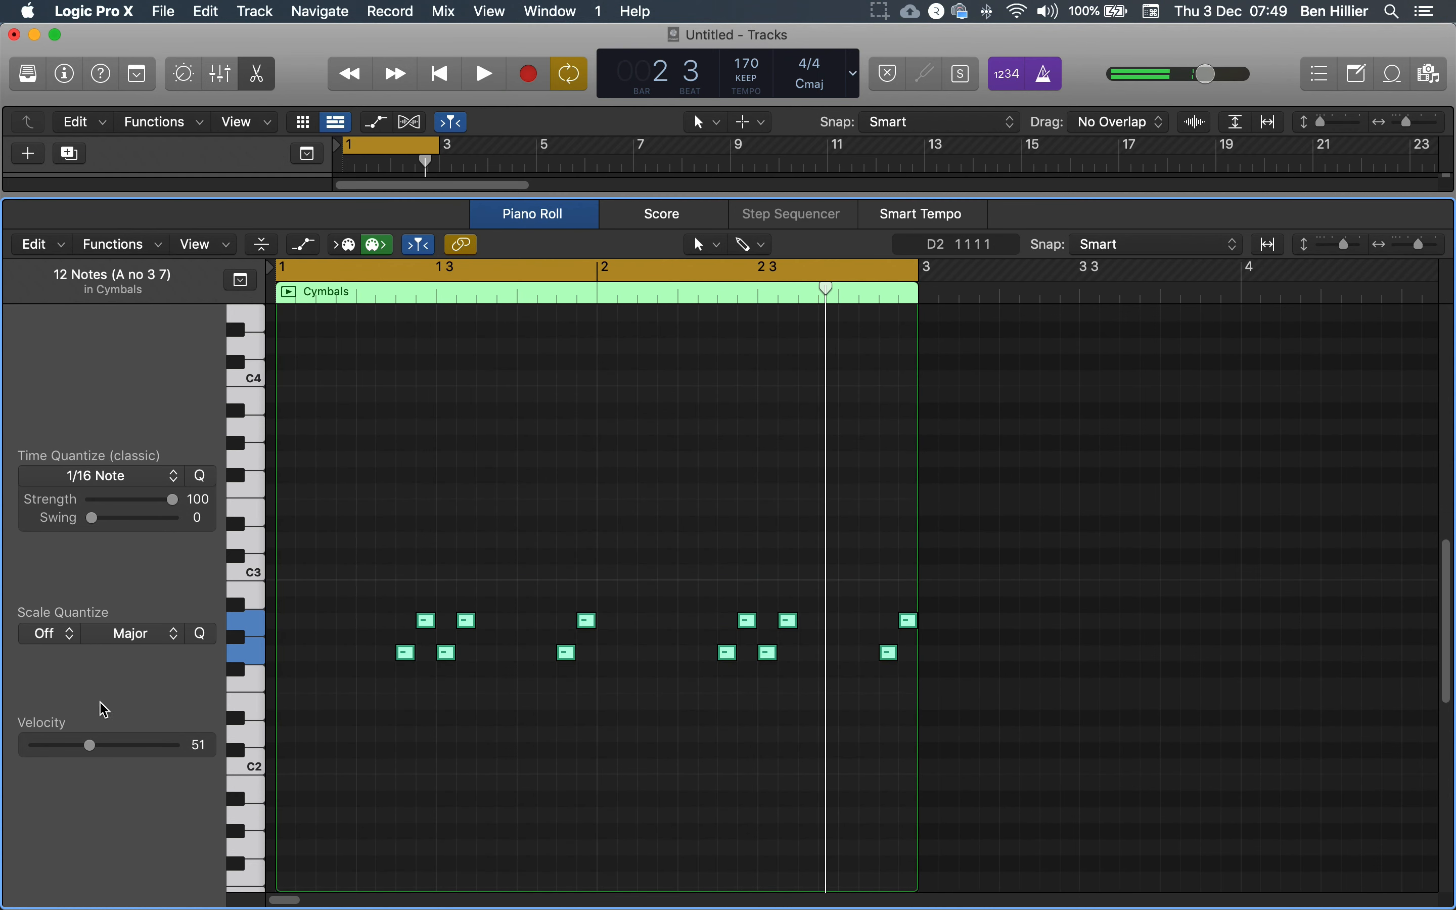
mouse_move(95, 753)
mouse_down()
mouse_move(125, 753)
mouse_move(114, 745)
mouse_up()
key(space)
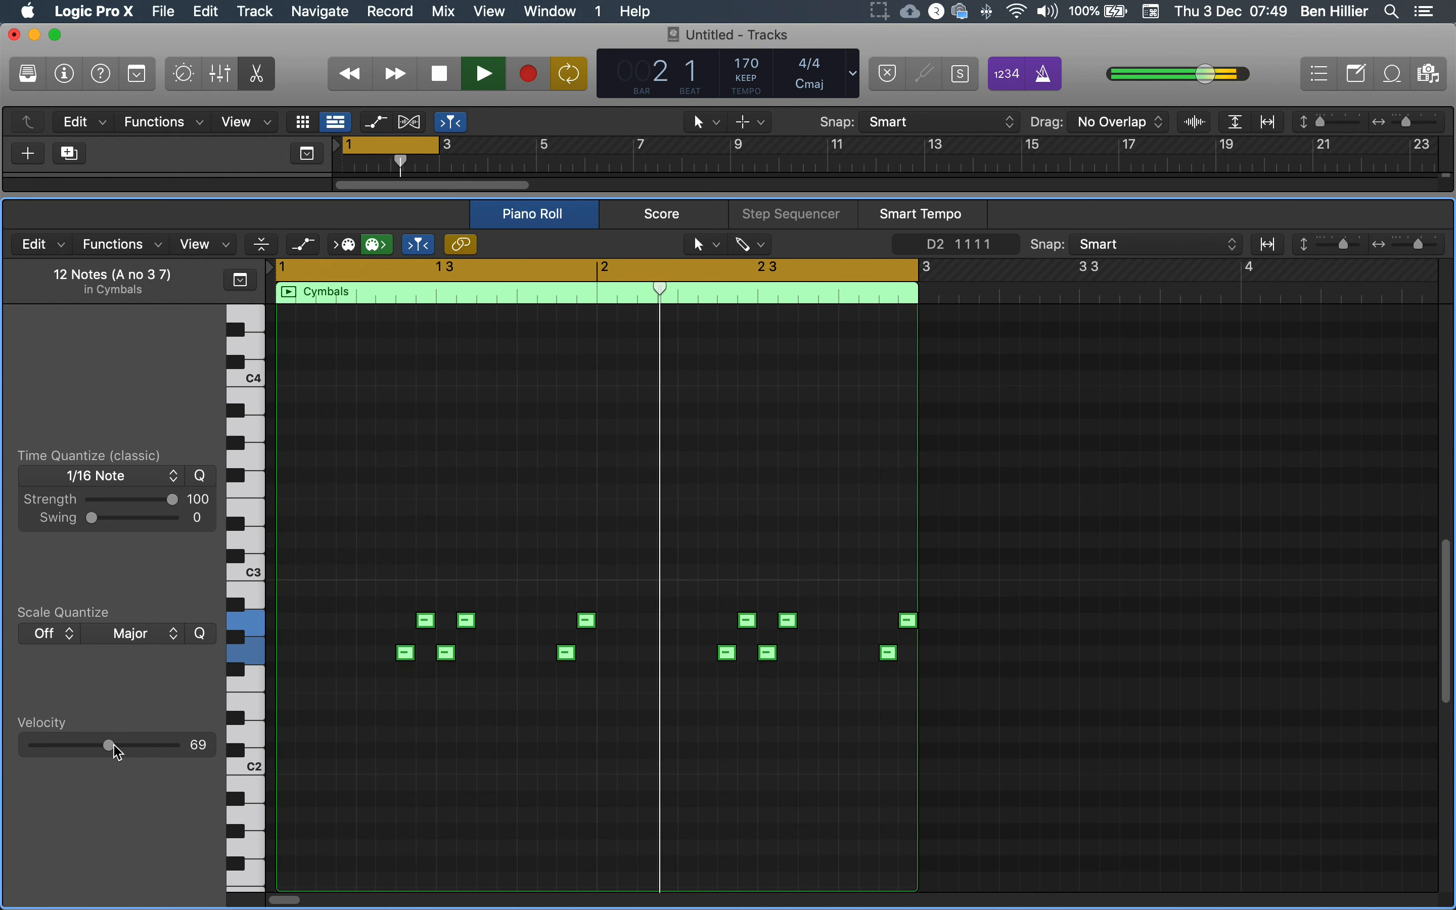
key(space)
key(x)
key(x)
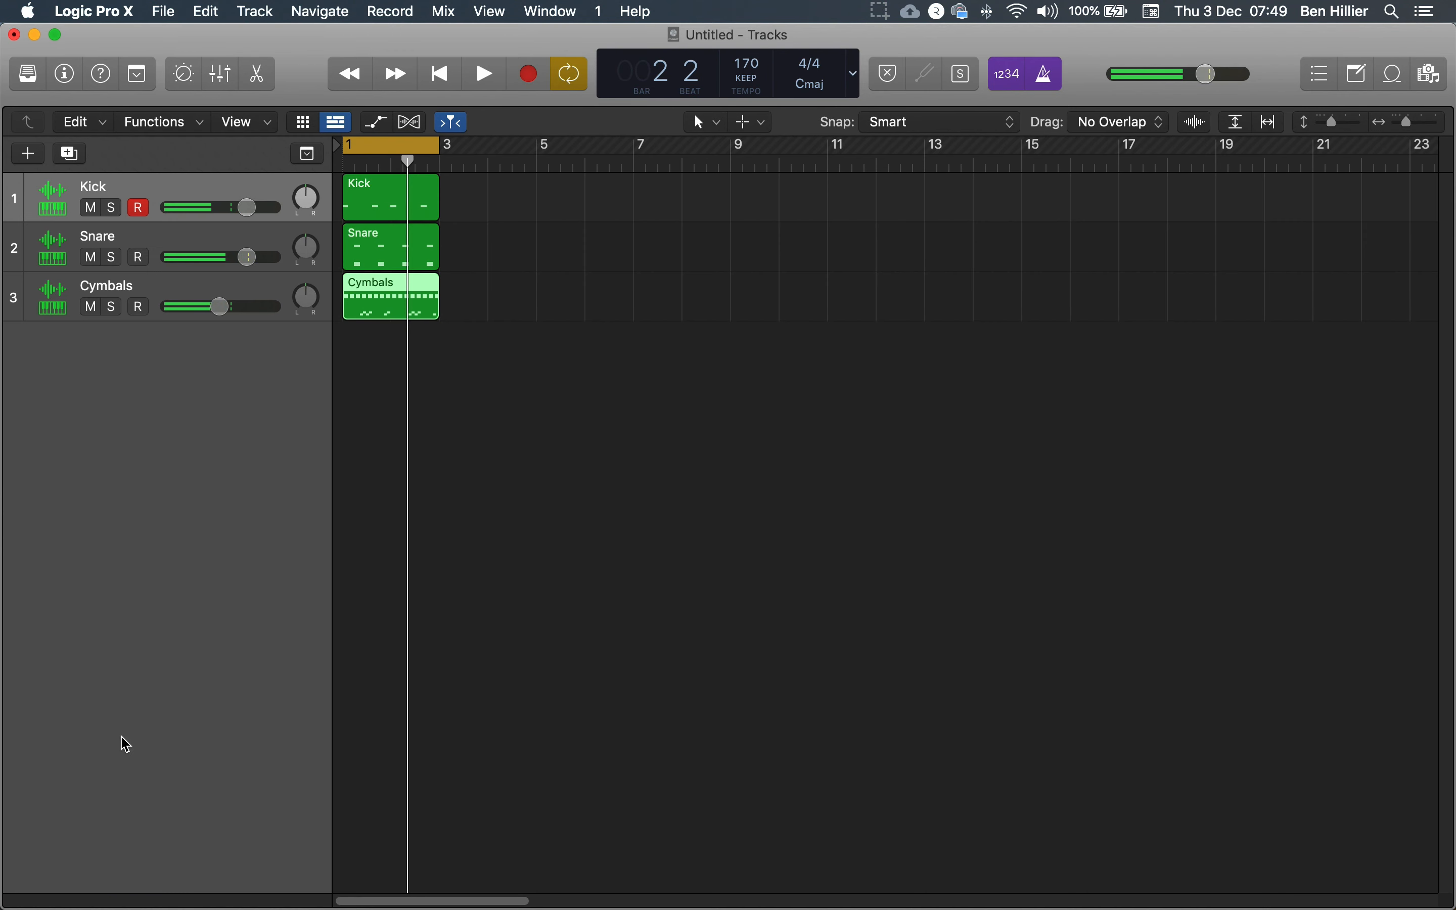